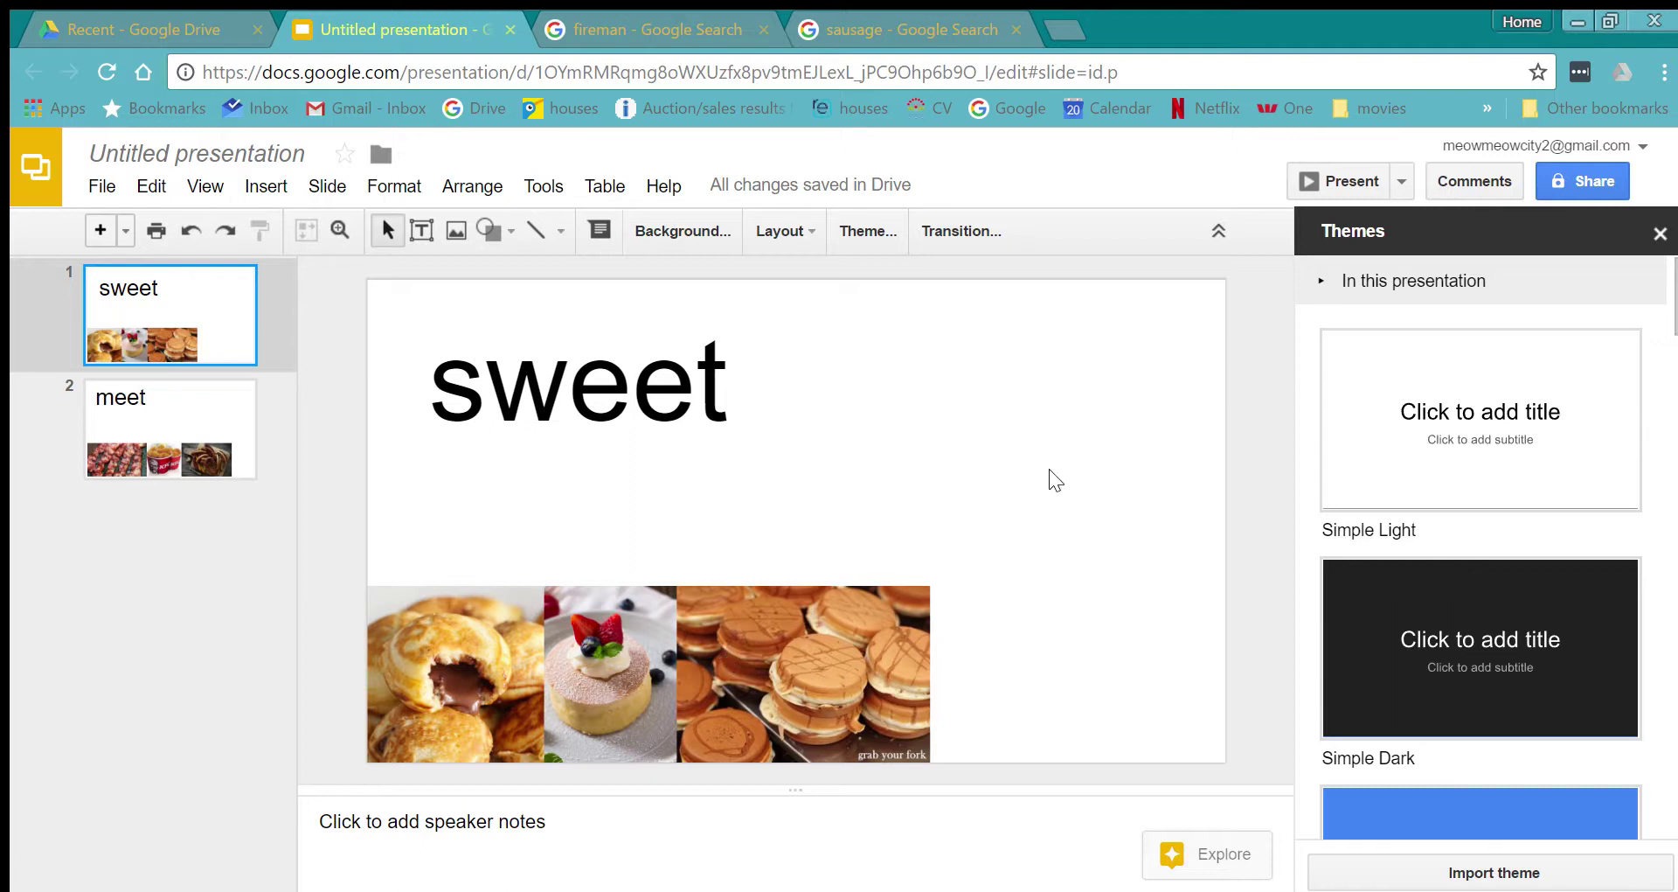
Switch back and forth between the "sweet" and "meet" slides to compare their titles and food images.
{"action": "left_click", "coordinate": [874, 603]}
{"action": "left_click", "coordinate": [939, 568]}
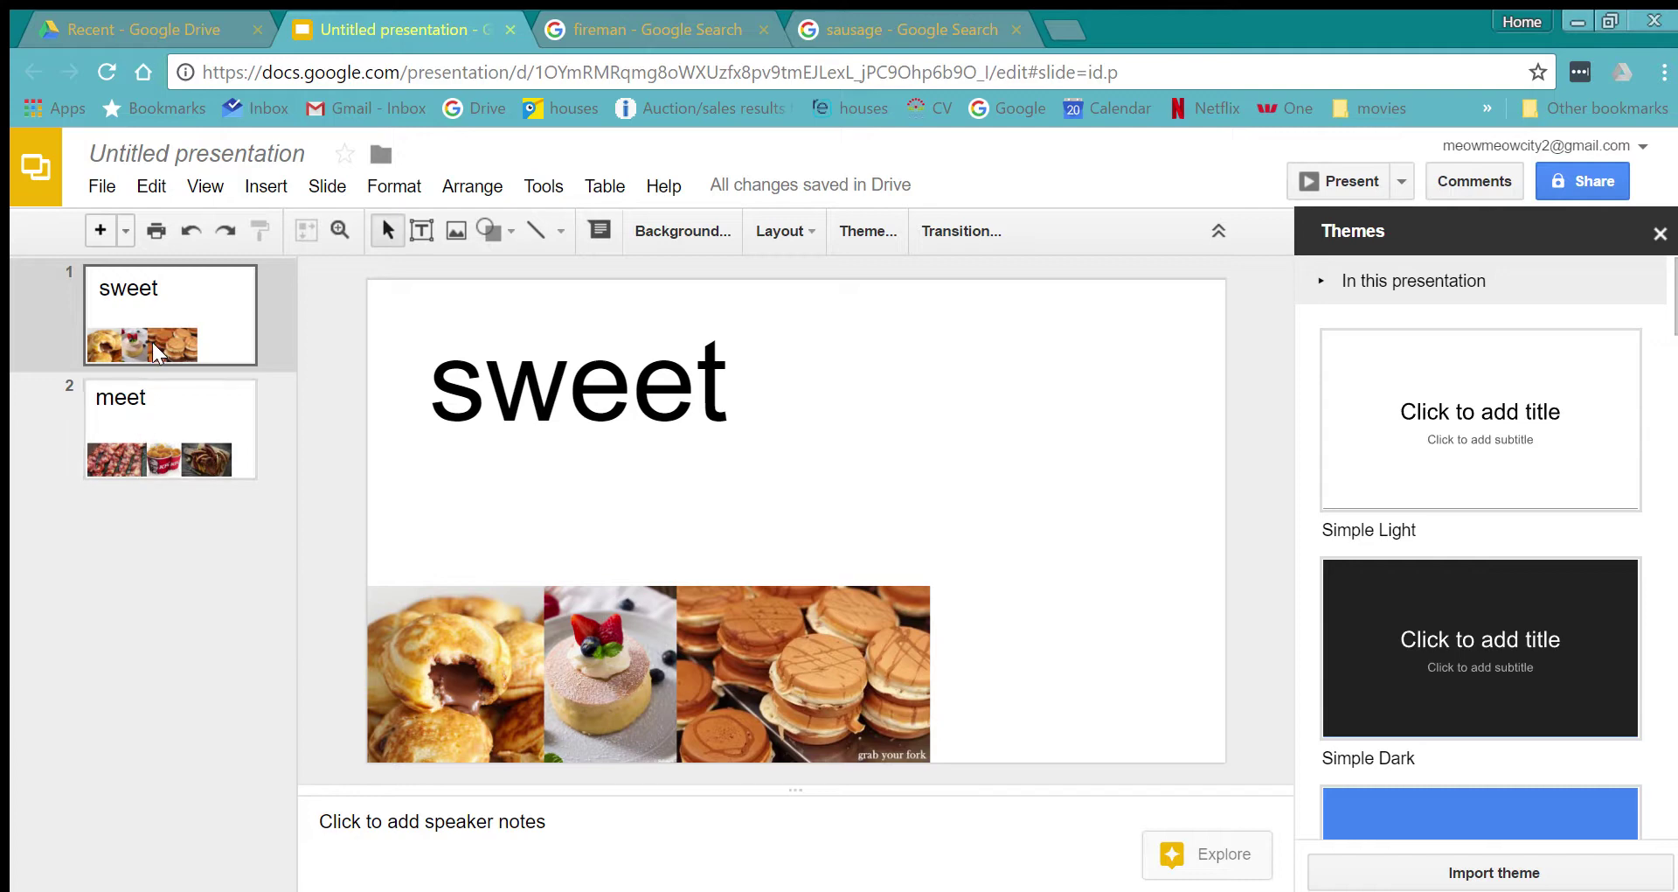
{"action": "left_click", "coordinate": [123, 455]}
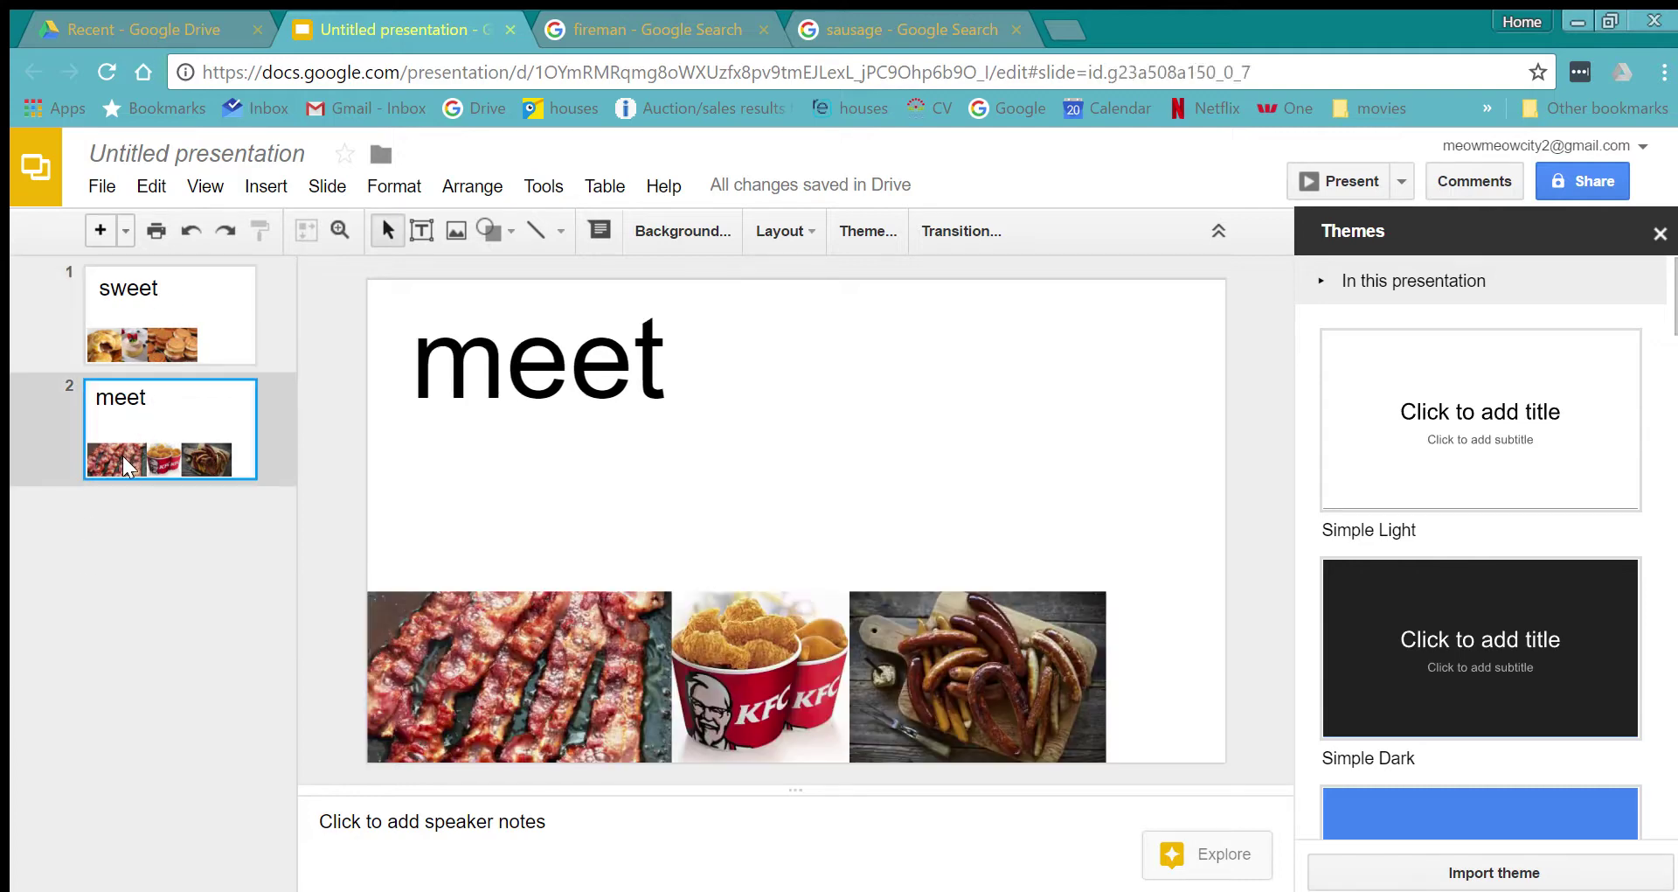
{"action": "left_click", "coordinate": [152, 346]}
{"action": "left_click", "coordinate": [201, 412]}
{"action": "left_click", "coordinate": [162, 289]}
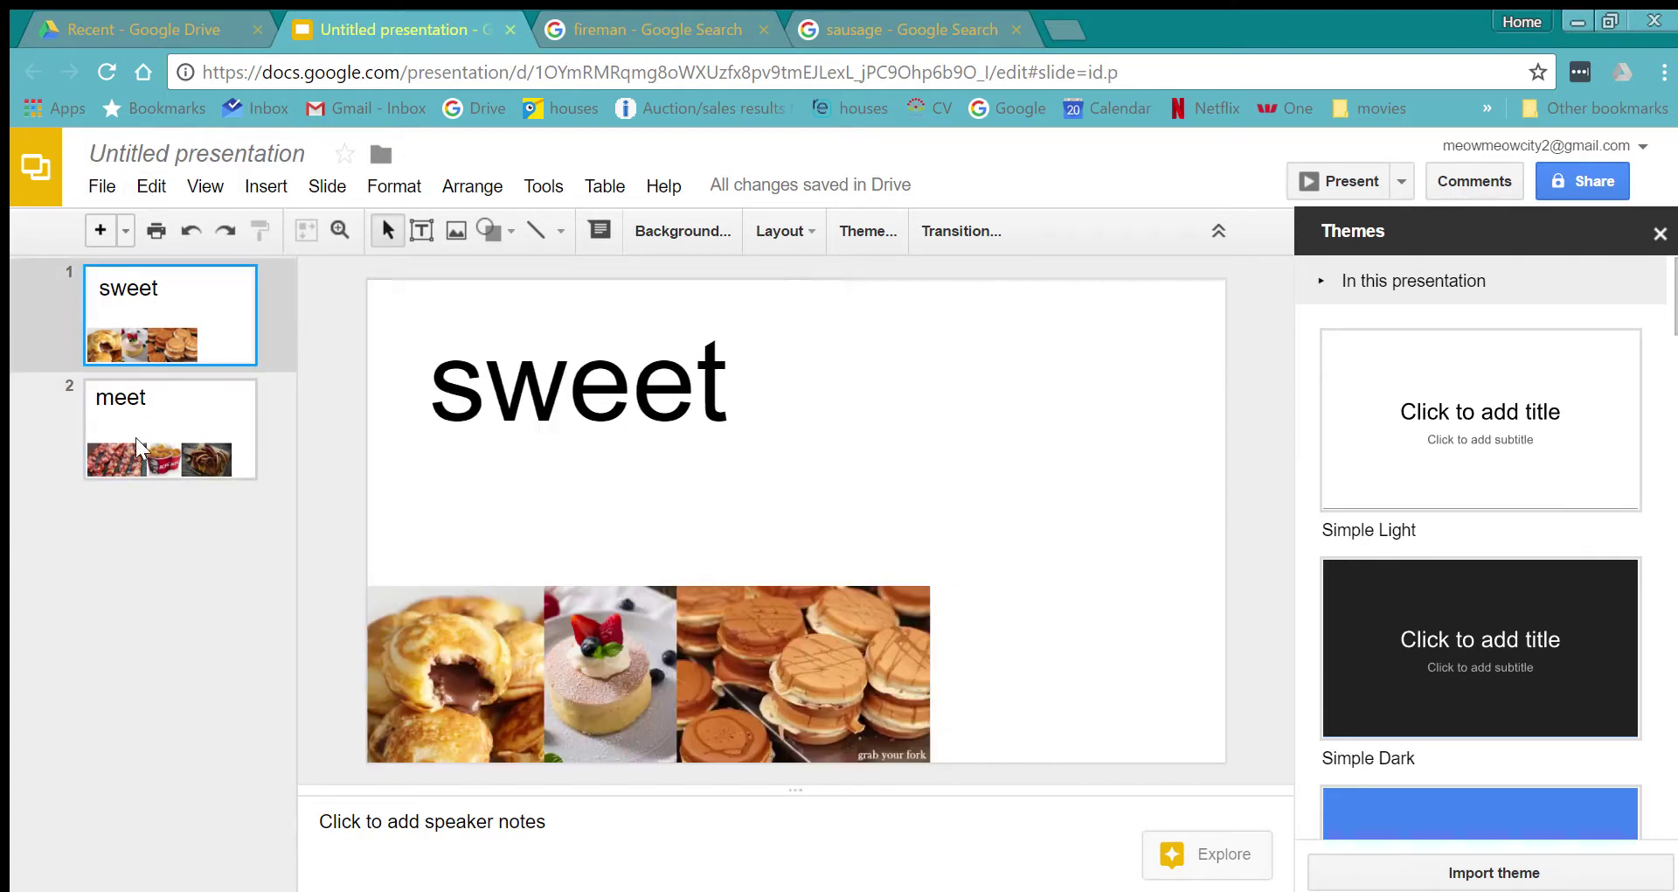
{"action": "left_click", "coordinate": [160, 406]}
{"action": "left_click", "coordinate": [186, 337]}
{"action": "left_click", "coordinate": [176, 390]}
{"action": "left_click", "coordinate": [180, 353]}
{"action": "left_click", "coordinate": [188, 398]}
{"action": "left_click", "coordinate": [213, 293]}
{"action": "left_click", "coordinate": [203, 381]}
{"action": "left_click", "coordinate": [201, 323]}
{"action": "left_click", "coordinate": [161, 433]}
{"action": "left_click", "coordinate": [181, 285]}
{"action": "left_click", "coordinate": [181, 420]}
{"action": "left_click", "coordinate": [191, 313]}
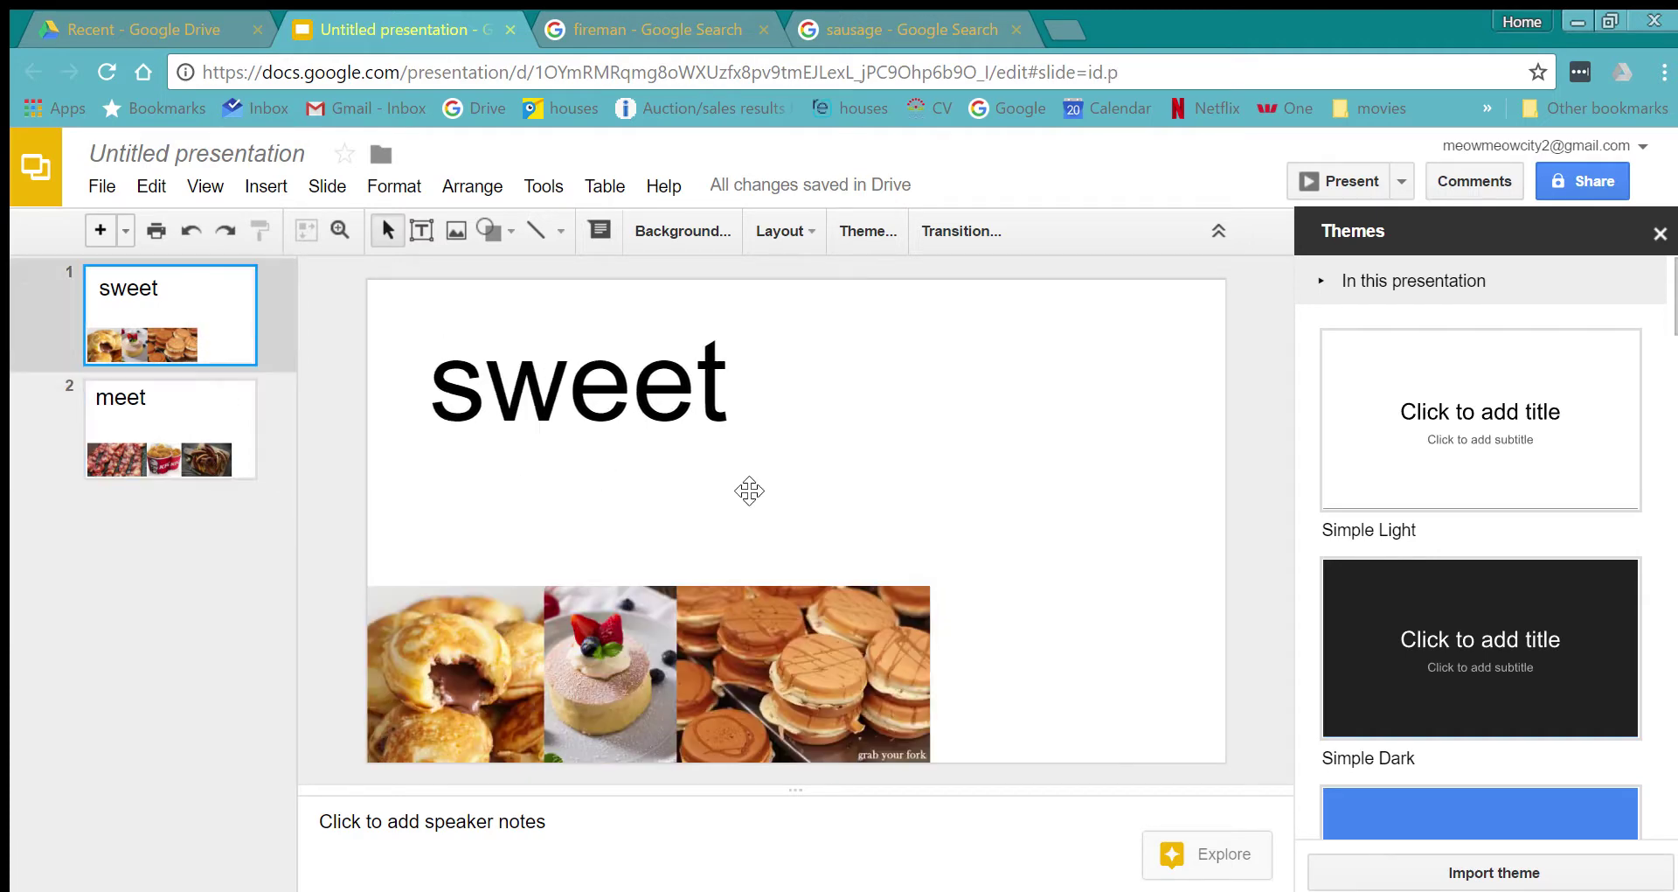
{"action": "left_click", "coordinate": [225, 400]}
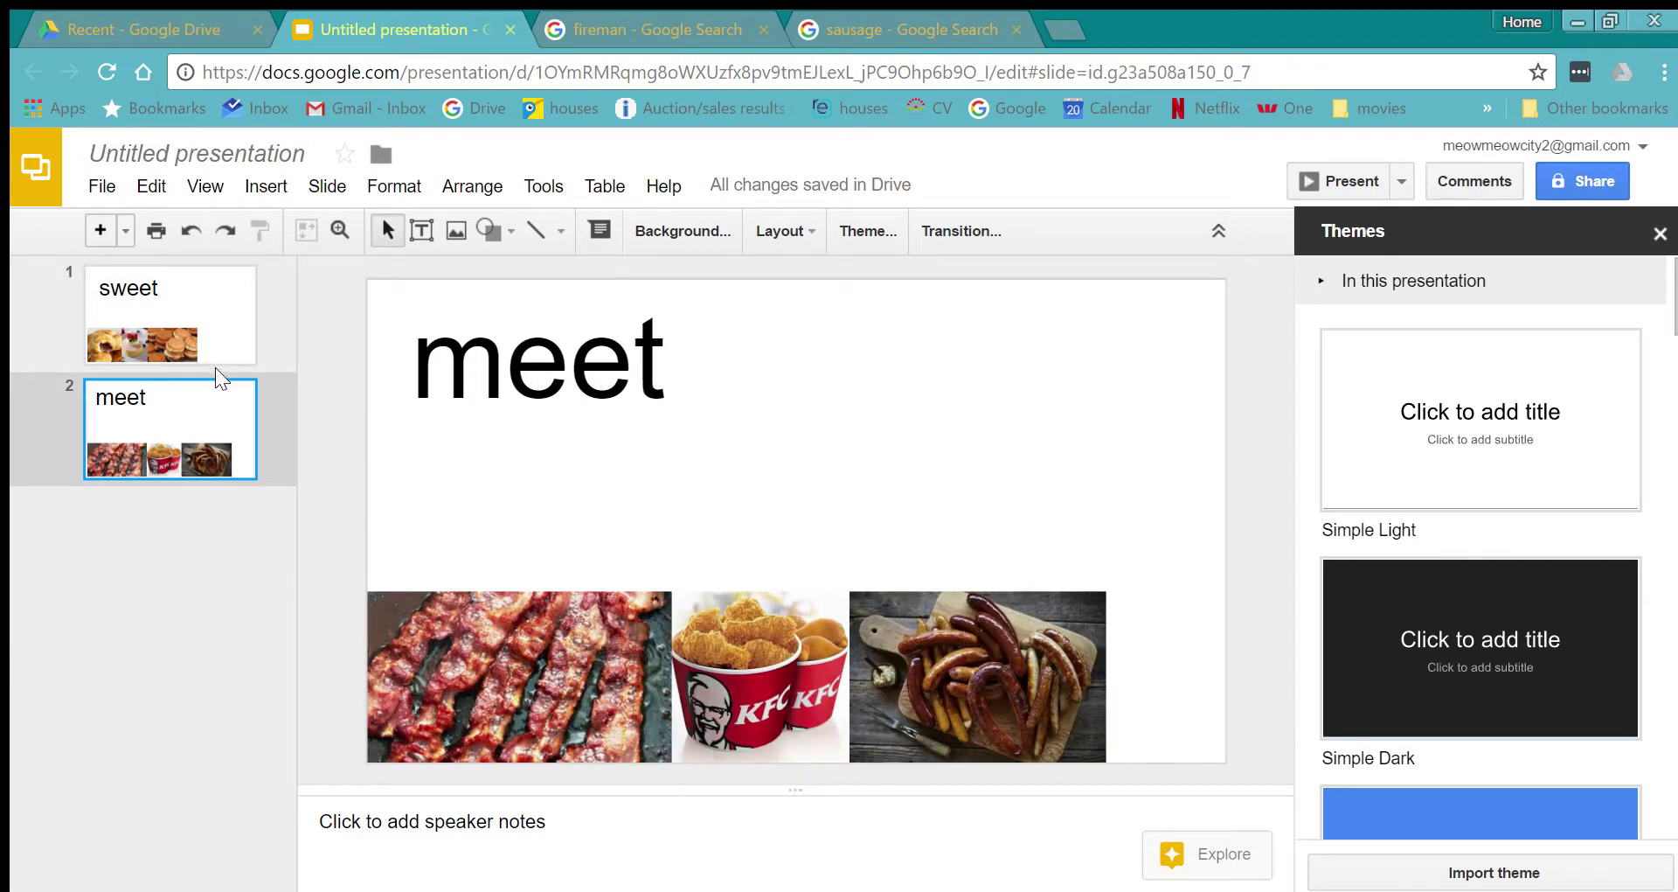
{"action": "left_click", "coordinate": [212, 330]}
{"action": "left_click", "coordinate": [174, 425]}
{"action": "left_click", "coordinate": [196, 341]}
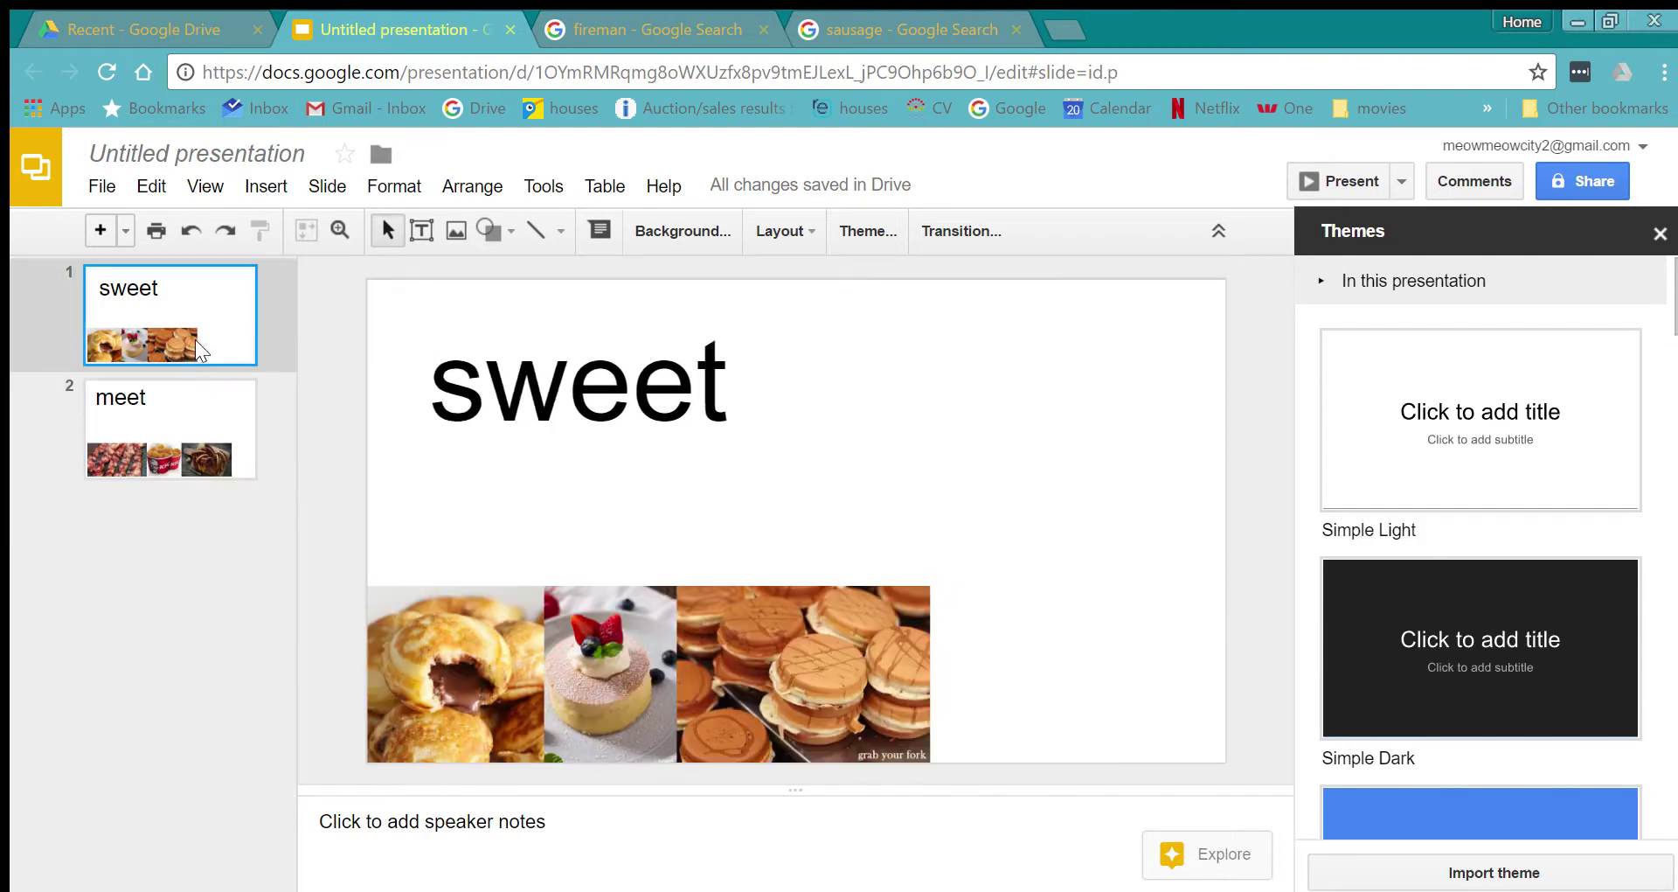
{"action": "left_click", "coordinate": [170, 394]}
{"action": "key", "text": "Up"}
{"action": "right_click", "coordinate": [177, 385]}
{"action": "left_click", "coordinate": [187, 374]}
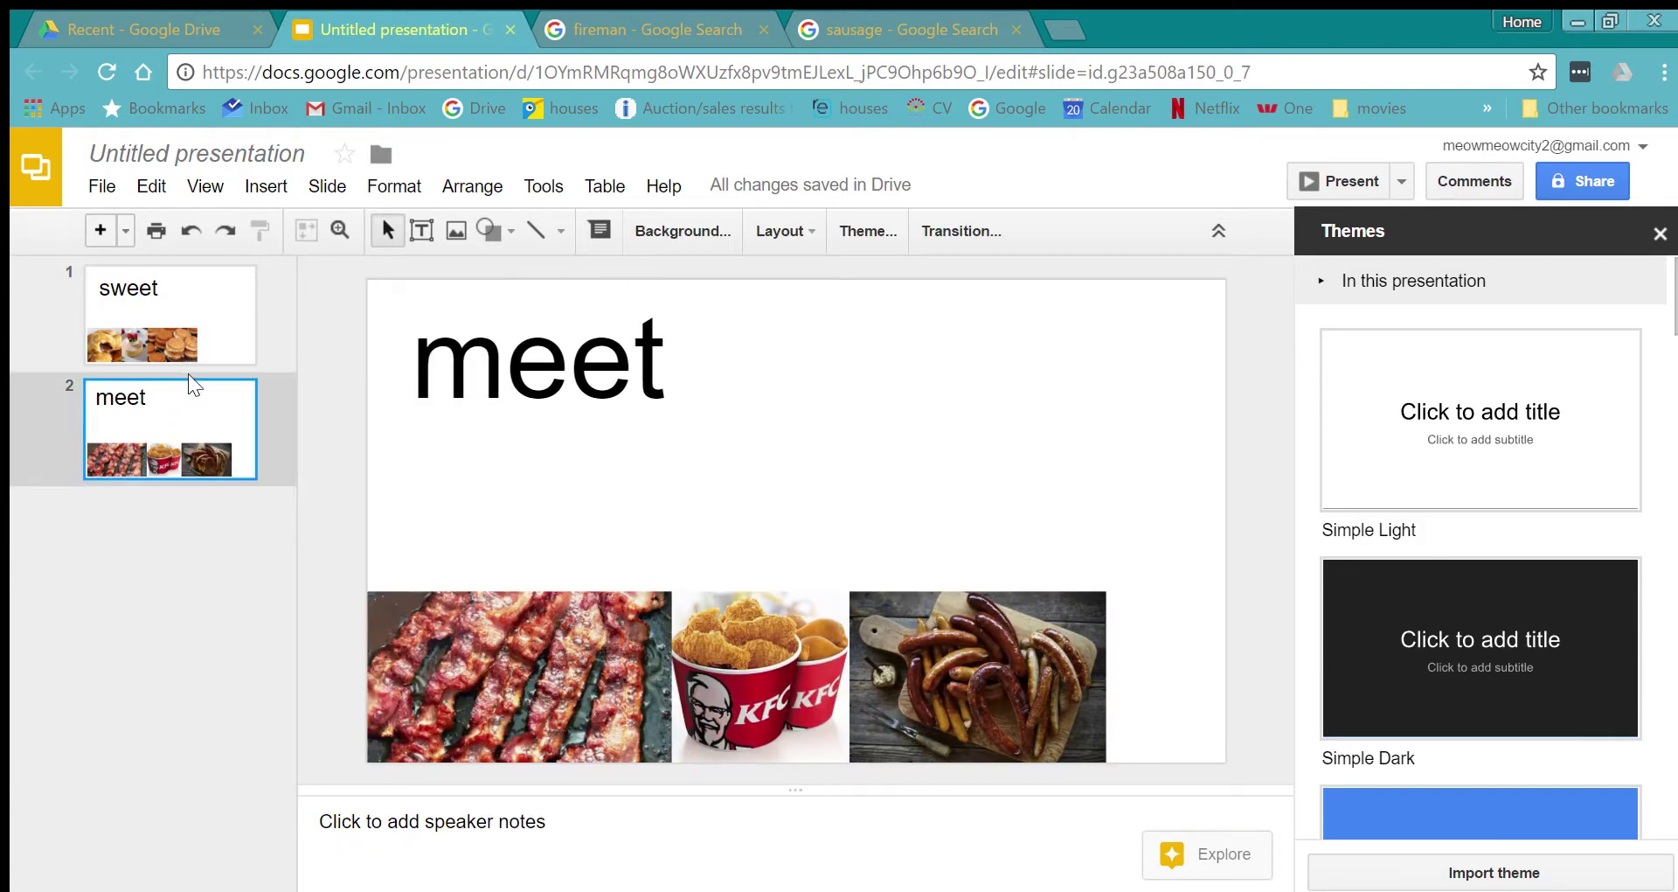
{"action": "key", "text": "Up"}
{"action": "left_click", "coordinate": [175, 431]}
{"action": "left_click", "coordinate": [169, 274]}
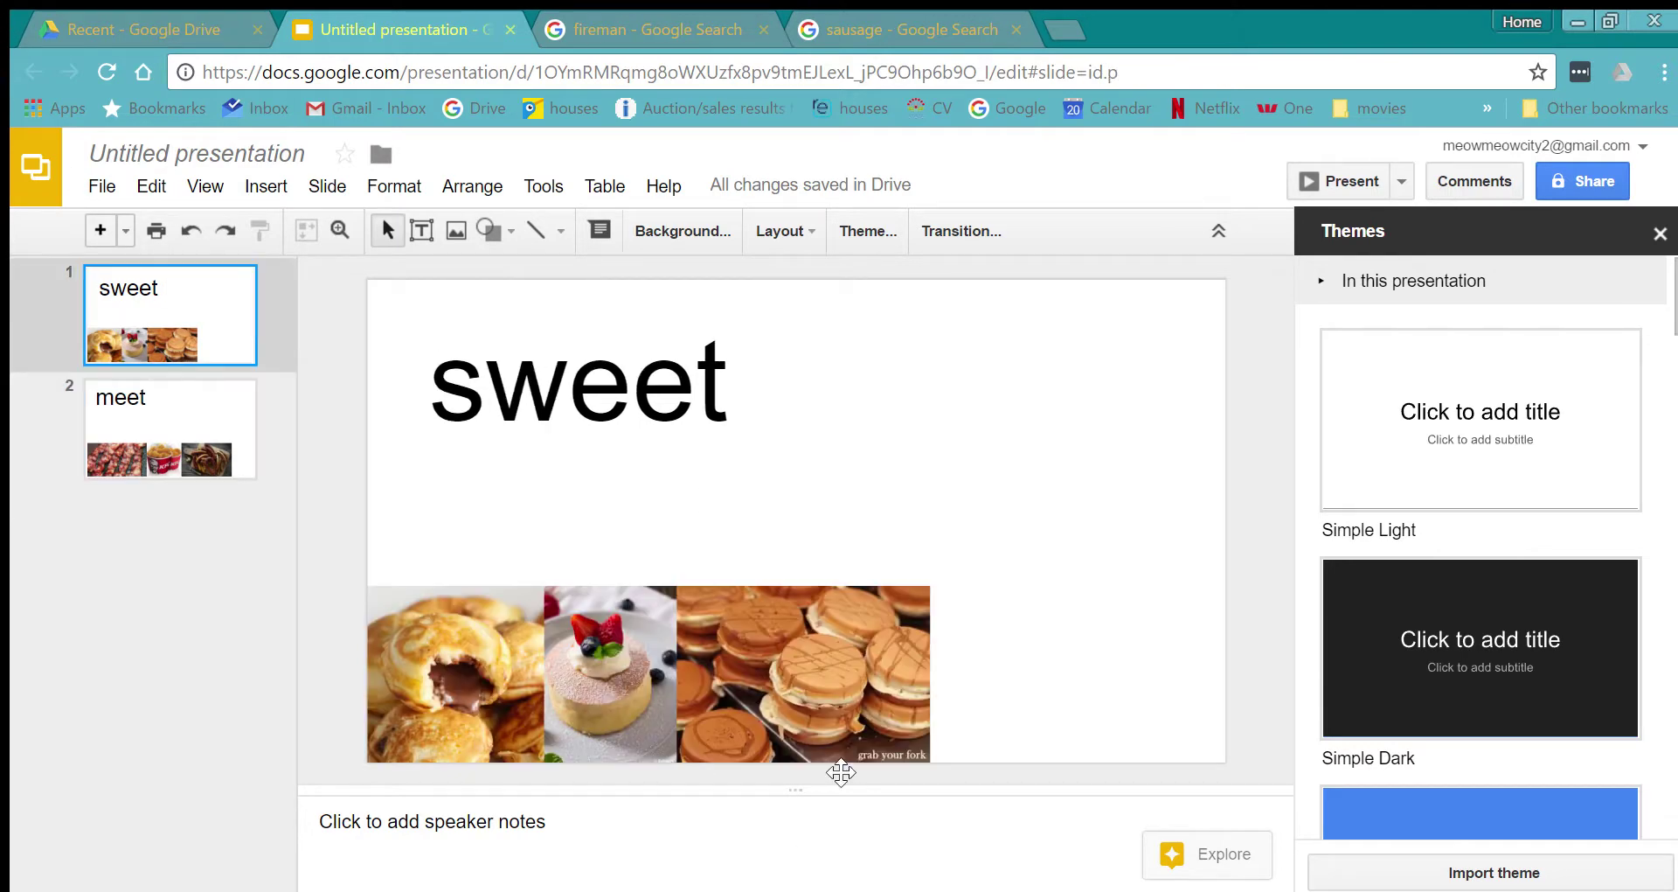
On the "sweet" slide, enlarge the sandwich pancake image proportionally until it reaches the slide's right edge.
{"action": "left_click", "coordinate": [841, 664]}
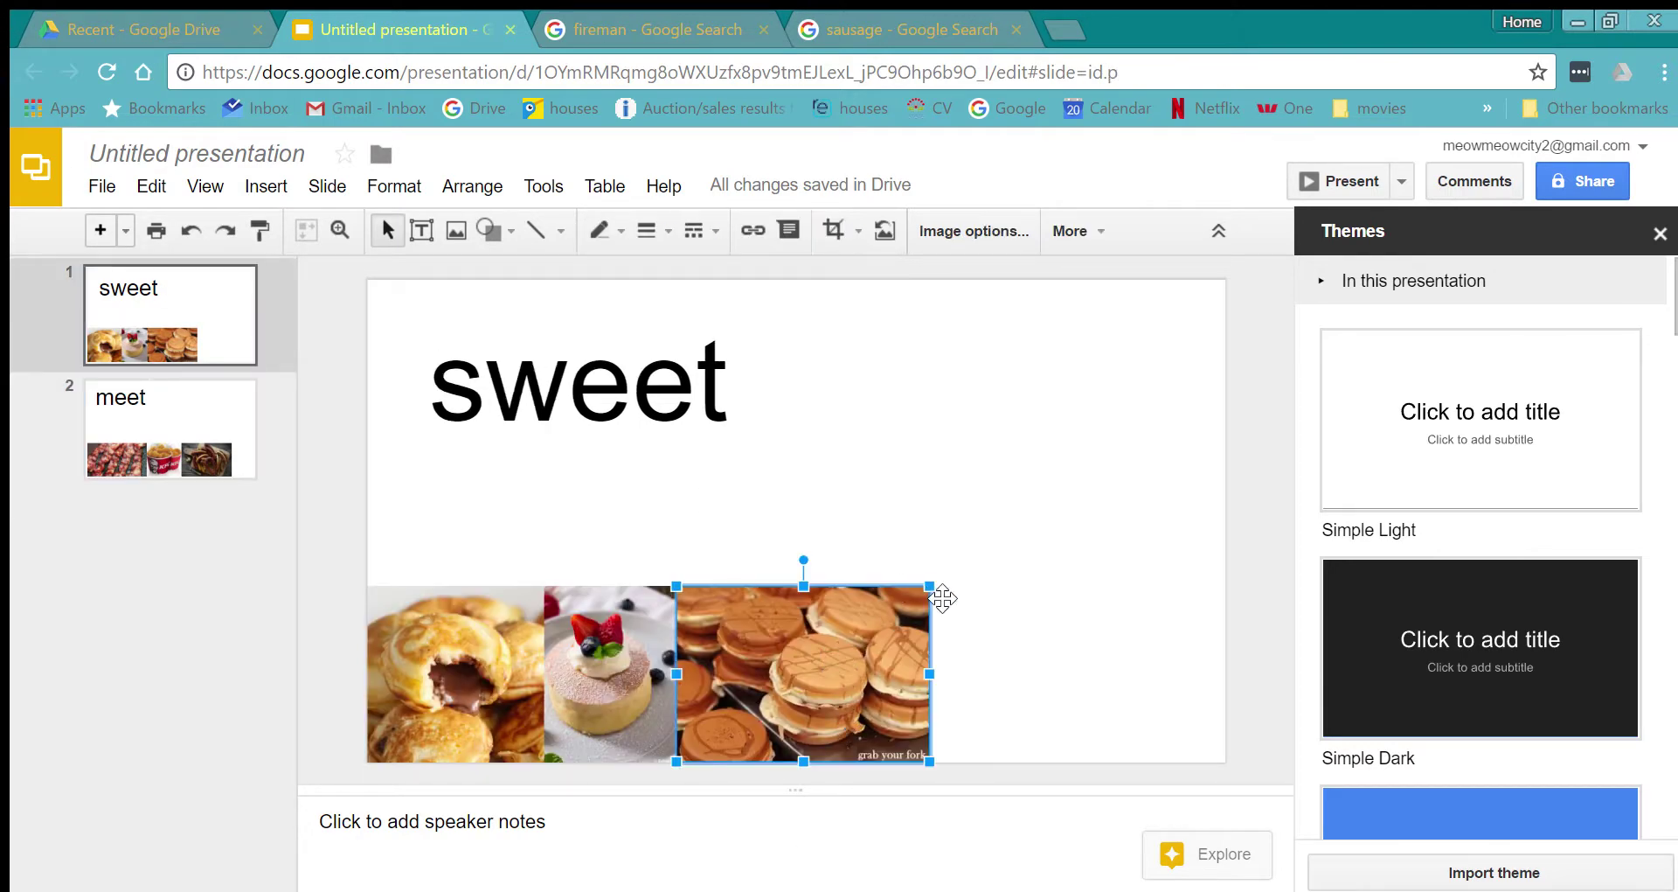
{"action": "left_click_drag", "start_coordinate": [935, 590], "coordinate": [1233, 514]}
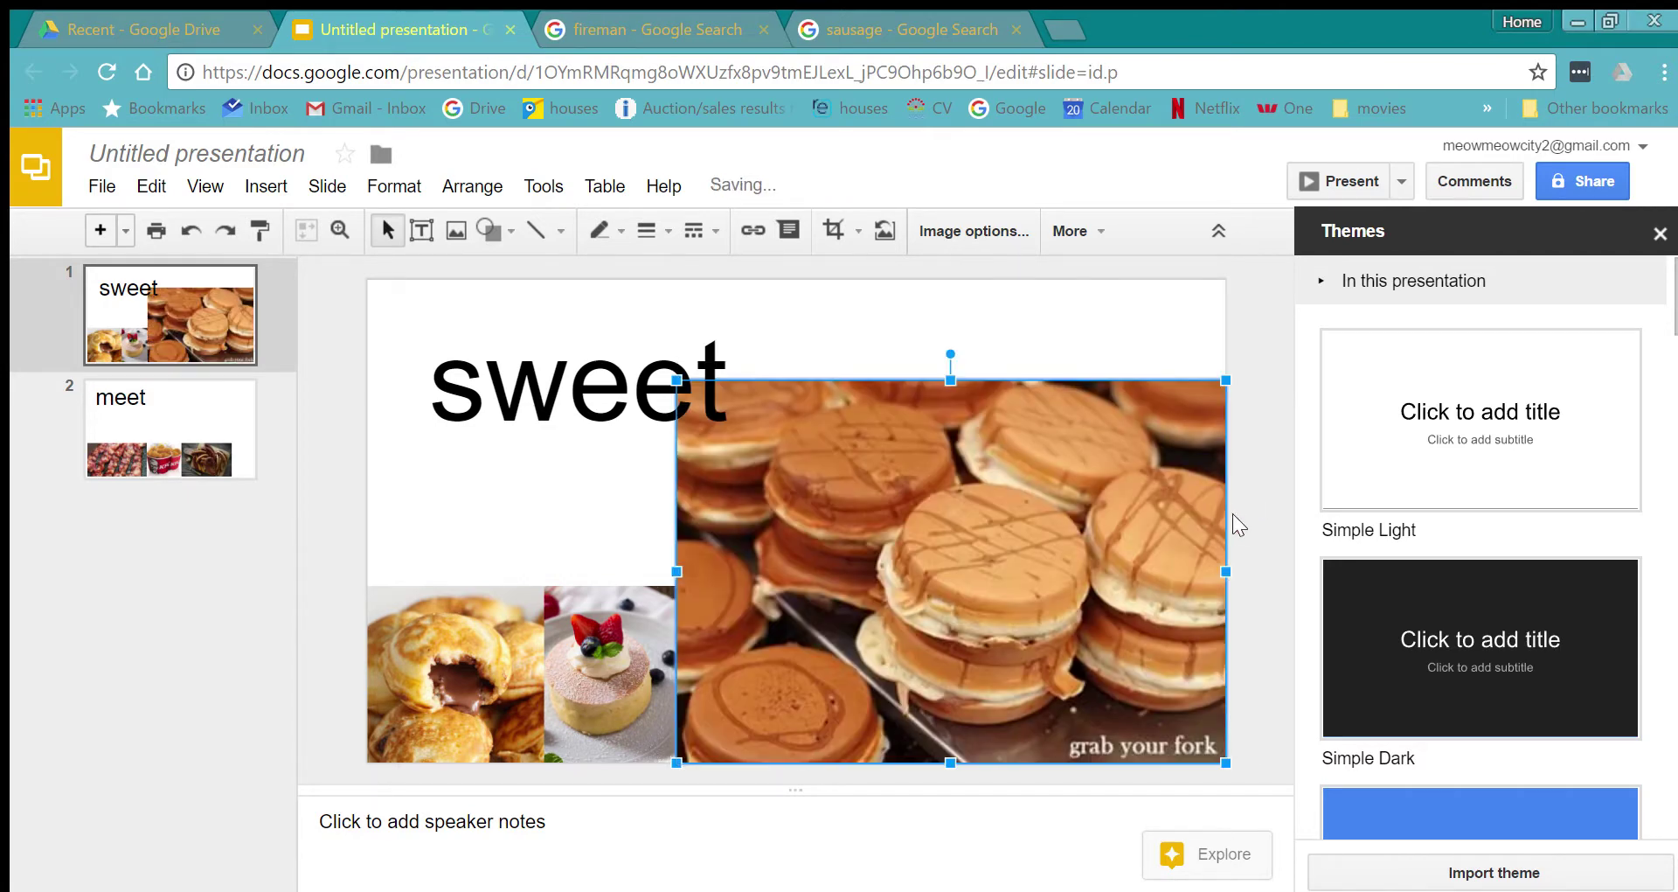
{"action": "left_click", "coordinate": [1234, 512]}
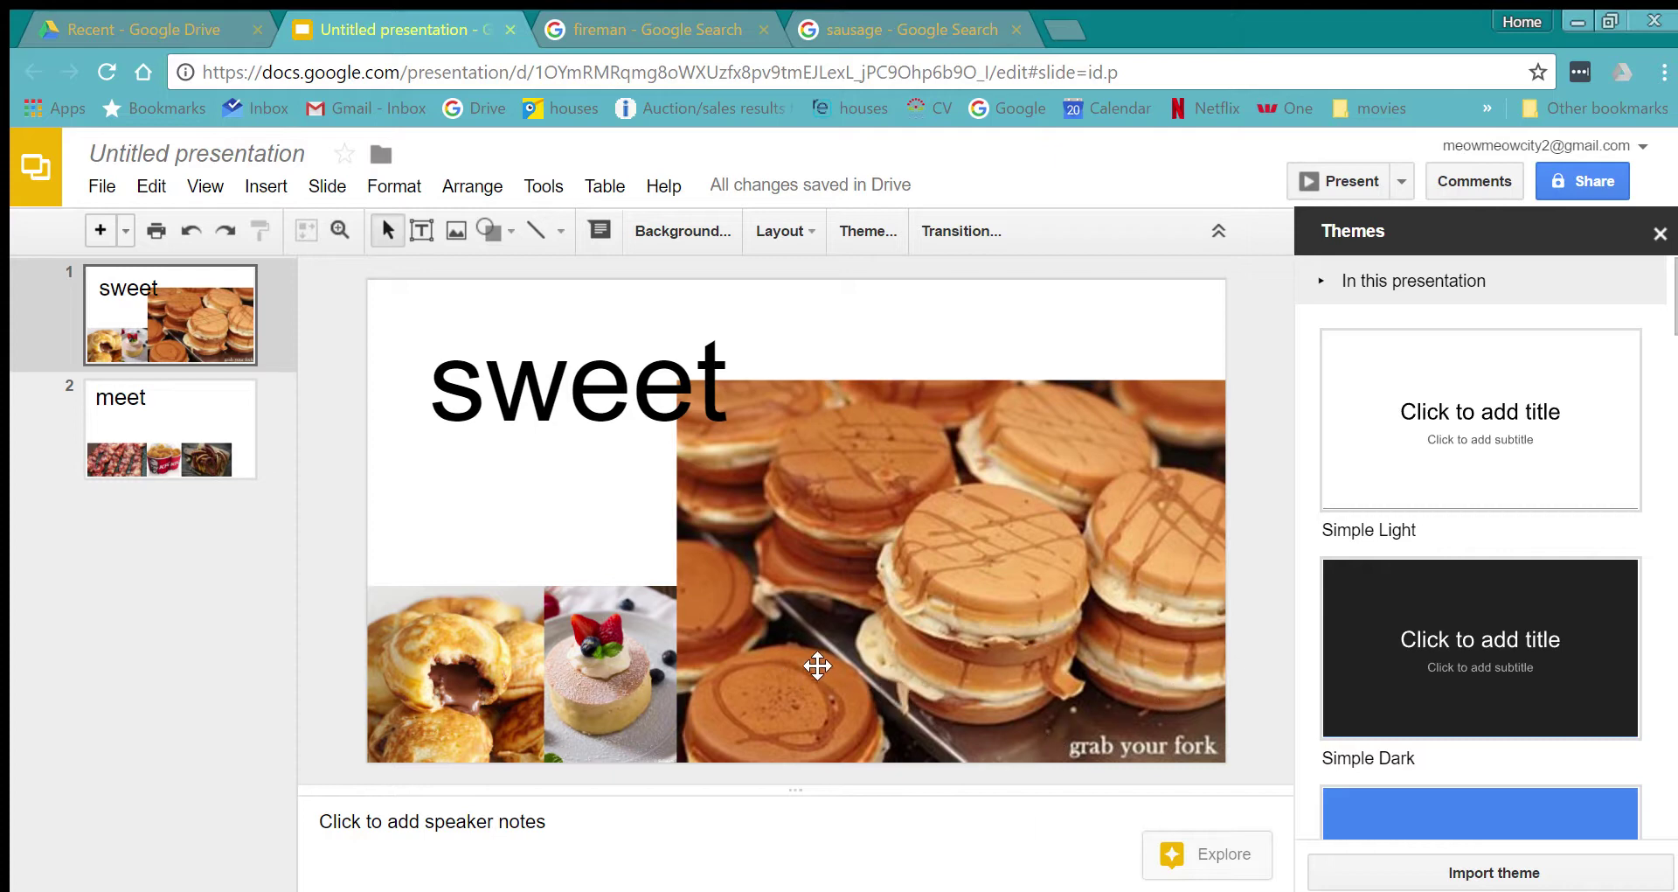
Enlarge the strawberry-topped cake image to roughly twice its size and bring it to the front.
{"action": "left_click", "coordinate": [605, 661]}
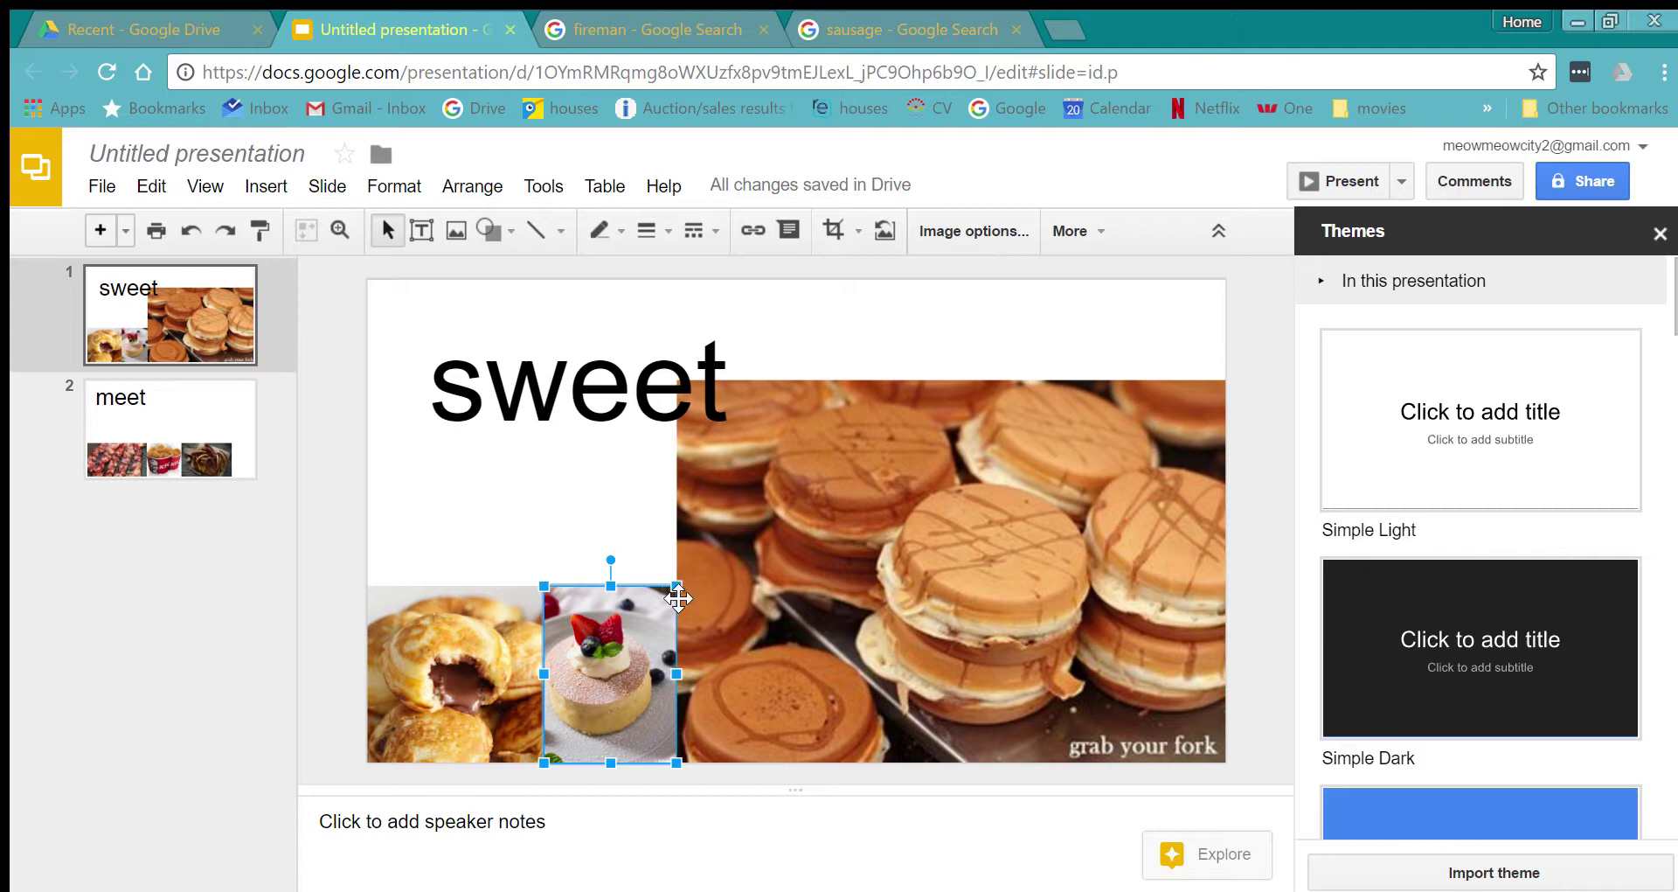
{"action": "left_click_drag", "start_coordinate": [678, 589], "coordinate": [791, 532]}
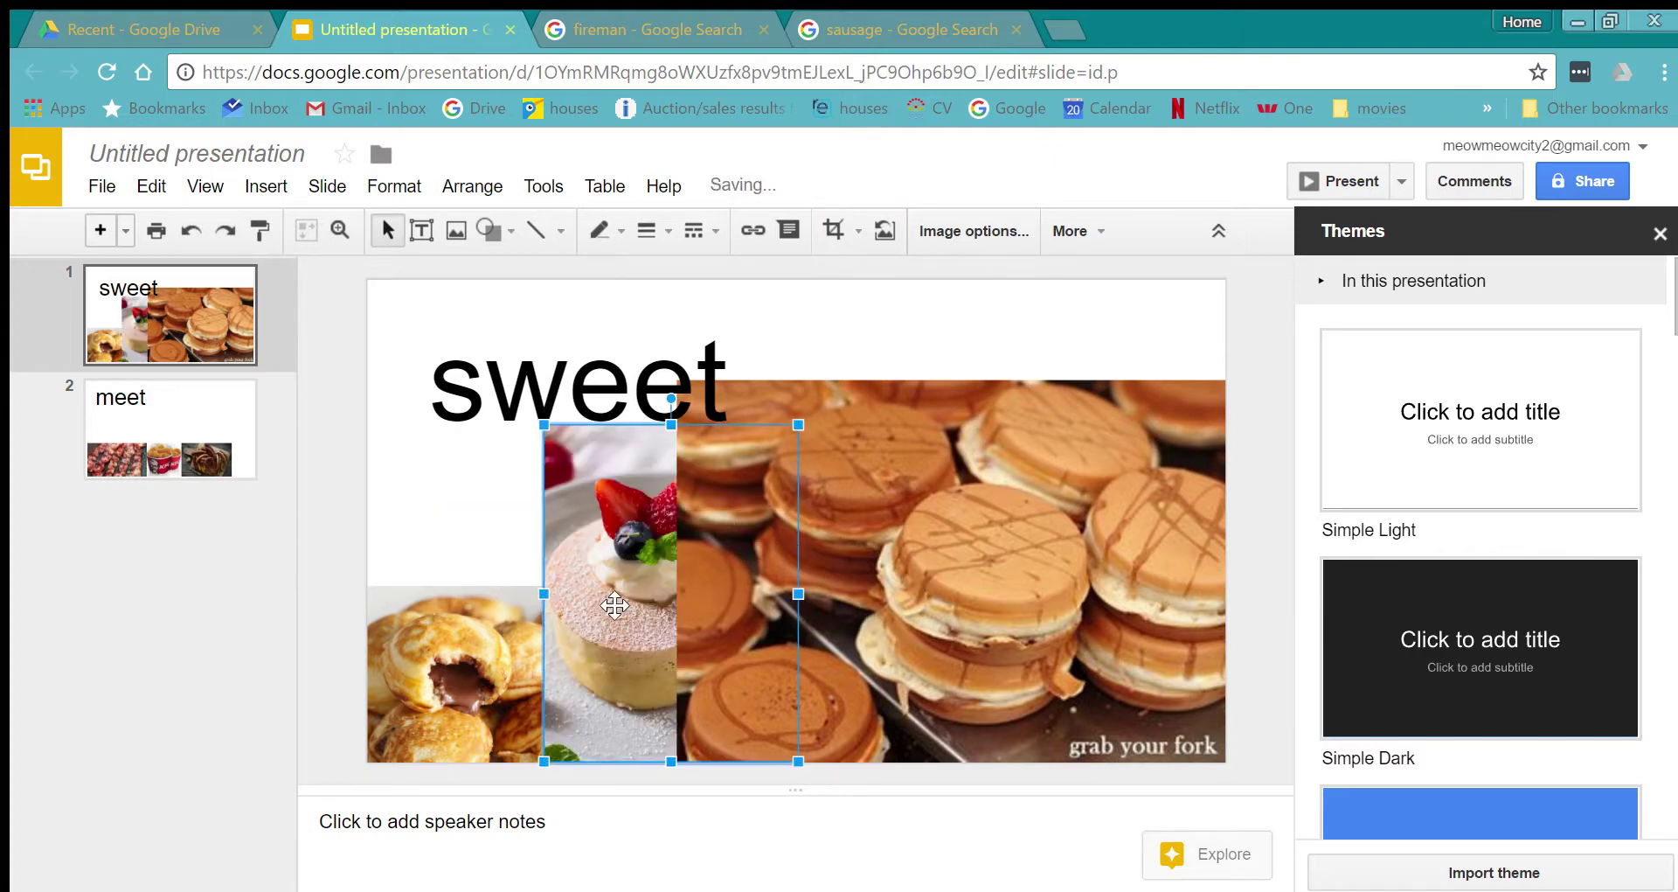
{"action": "right_click", "coordinate": [611, 603]}
{"action": "mouse_move", "coordinate": [753, 482]}
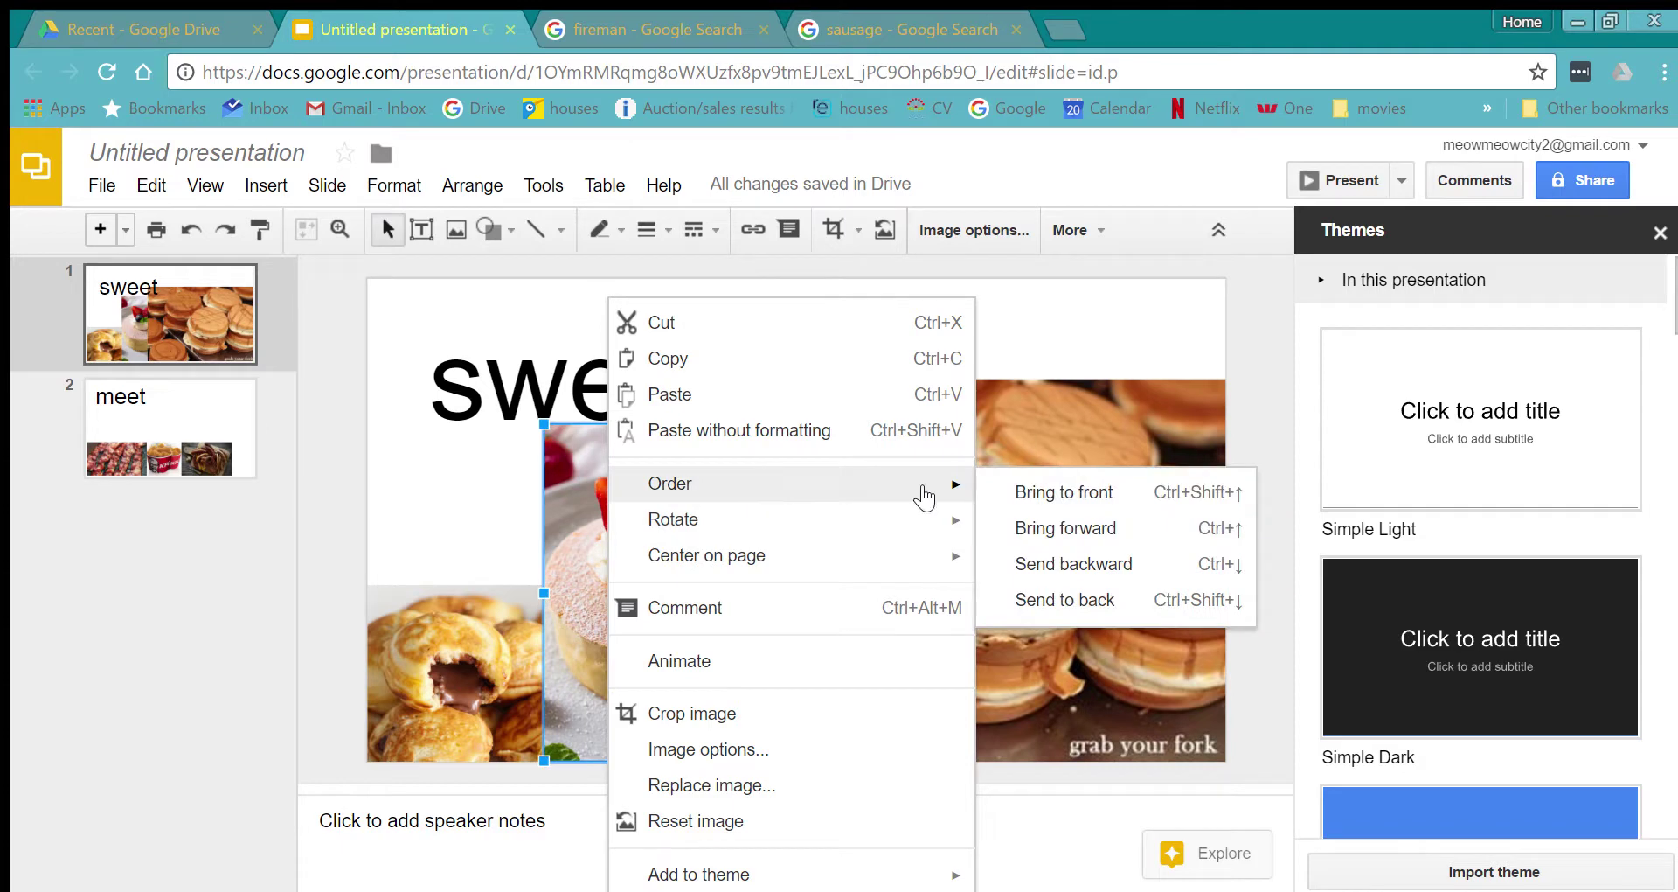
{"action": "left_click", "coordinate": [1093, 490]}
Enlarge the chocolate-filled pancake image to about twice its size and bring it to the front.
{"action": "left_click", "coordinate": [477, 665]}
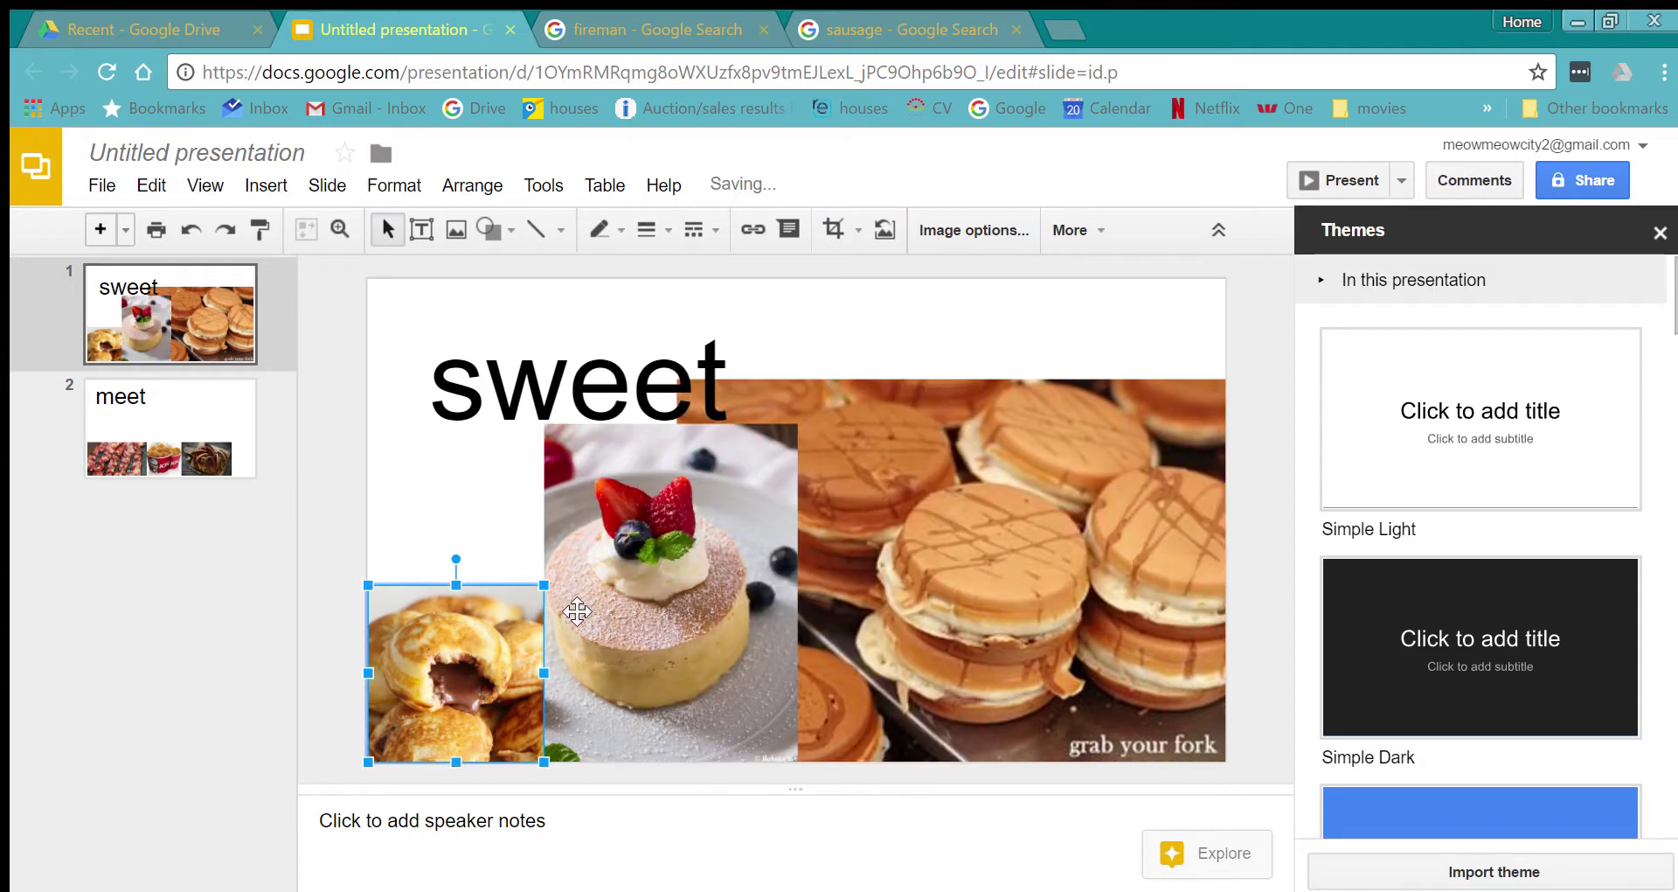
{"action": "left_click_drag", "start_coordinate": [544, 585], "coordinate": [722, 404]}
{"action": "right_click", "coordinate": [442, 575]}
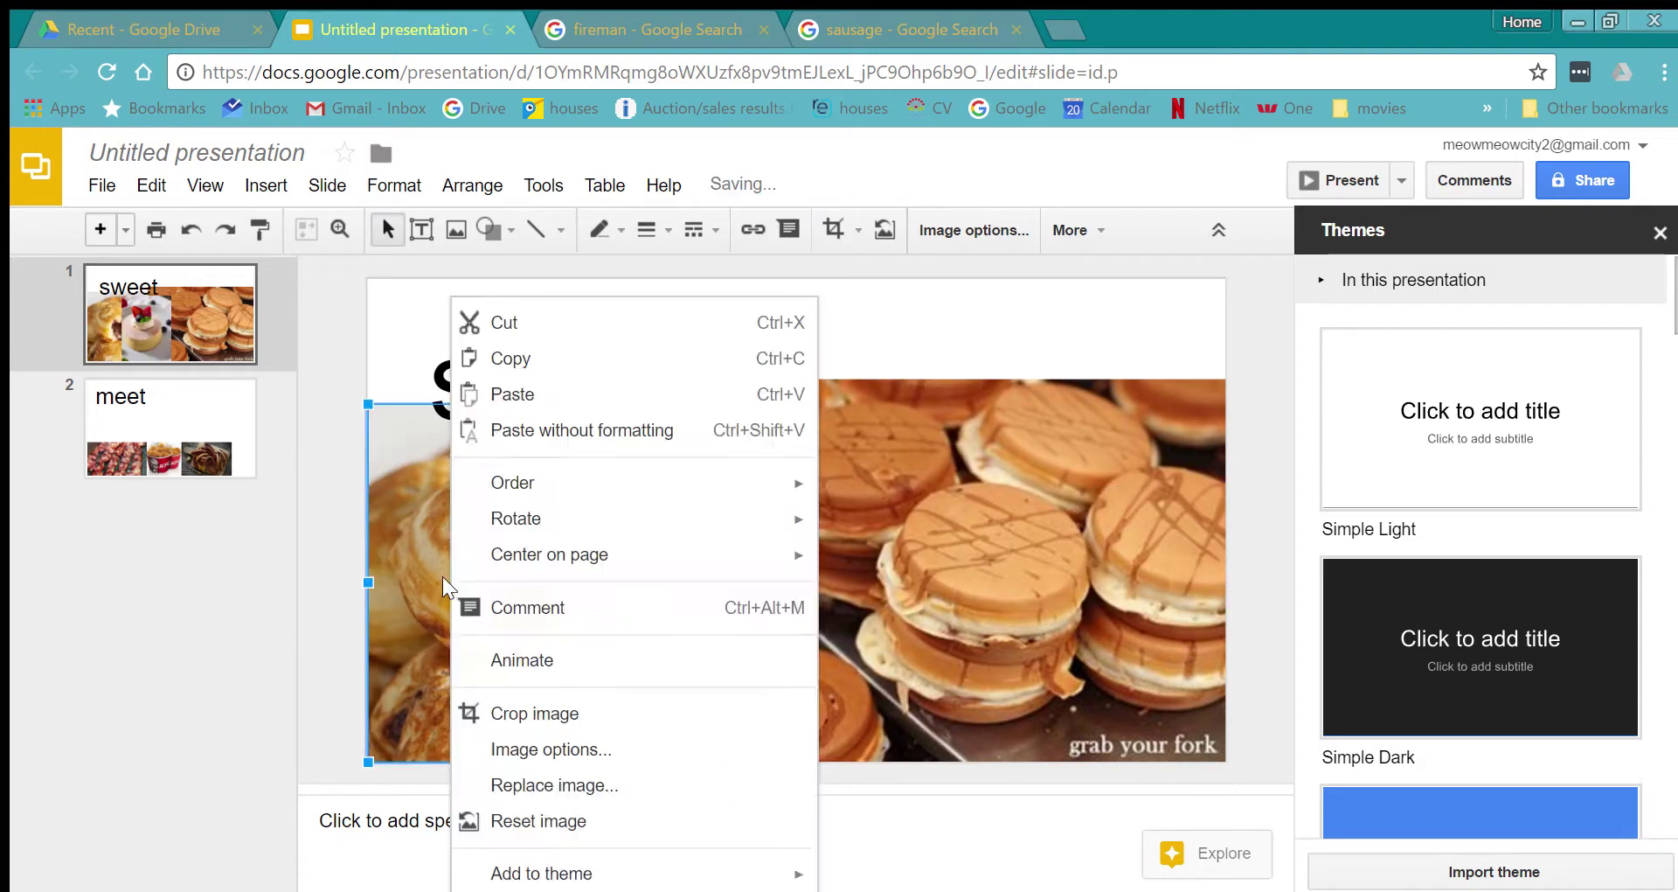
{"action": "mouse_move", "coordinate": [592, 486]}
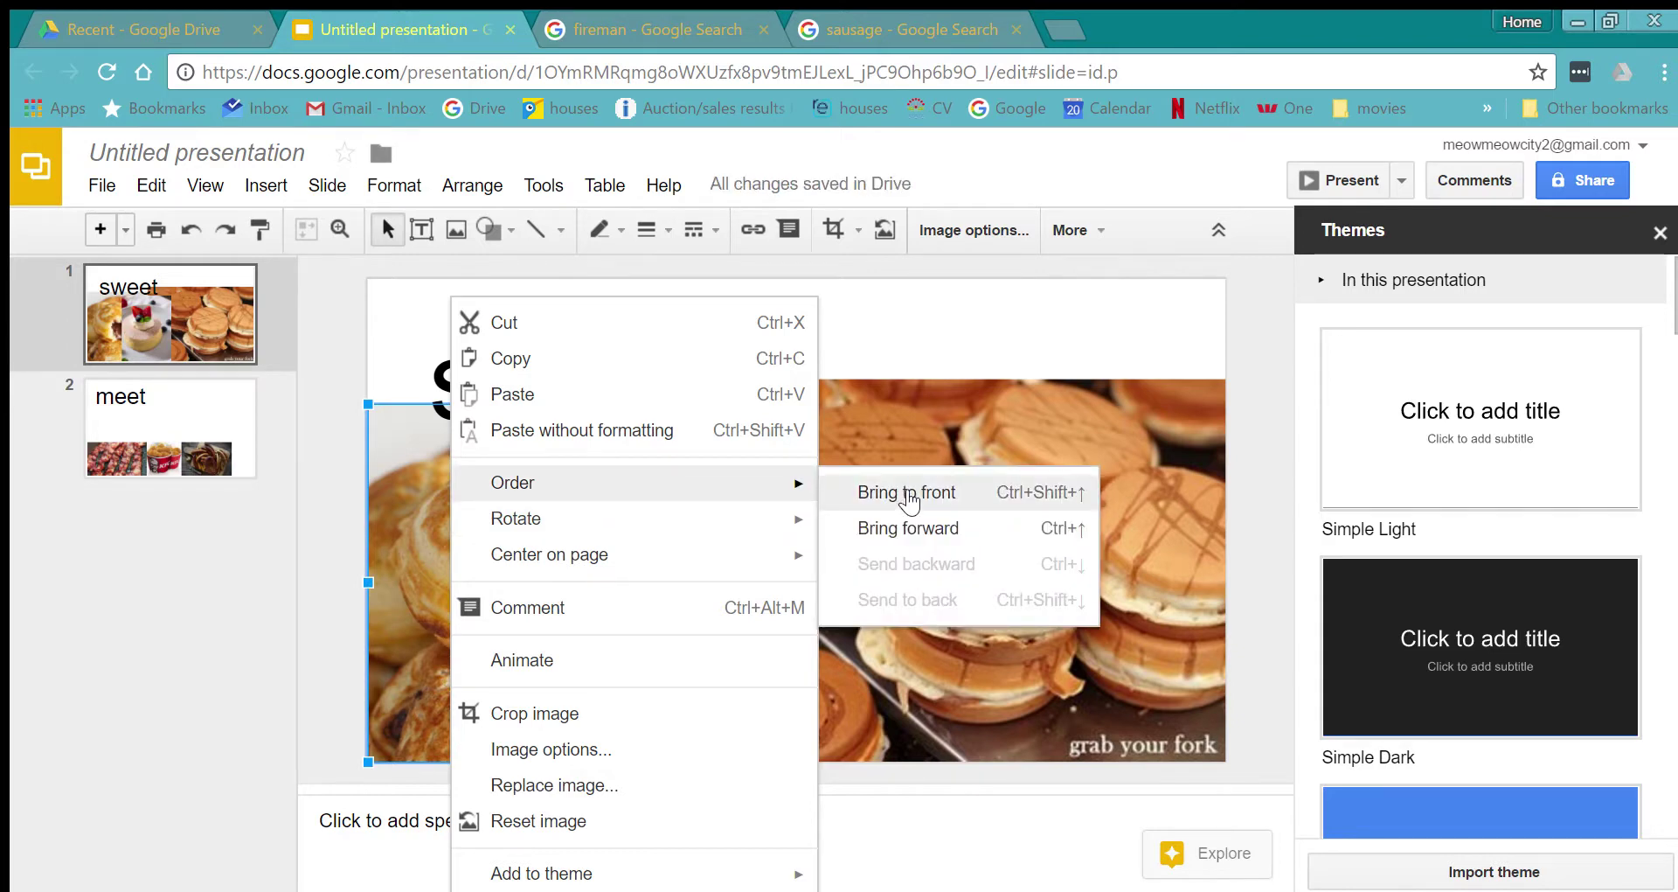
{"action": "left_click", "coordinate": [909, 500]}
{"action": "left_click", "coordinate": [313, 518]}
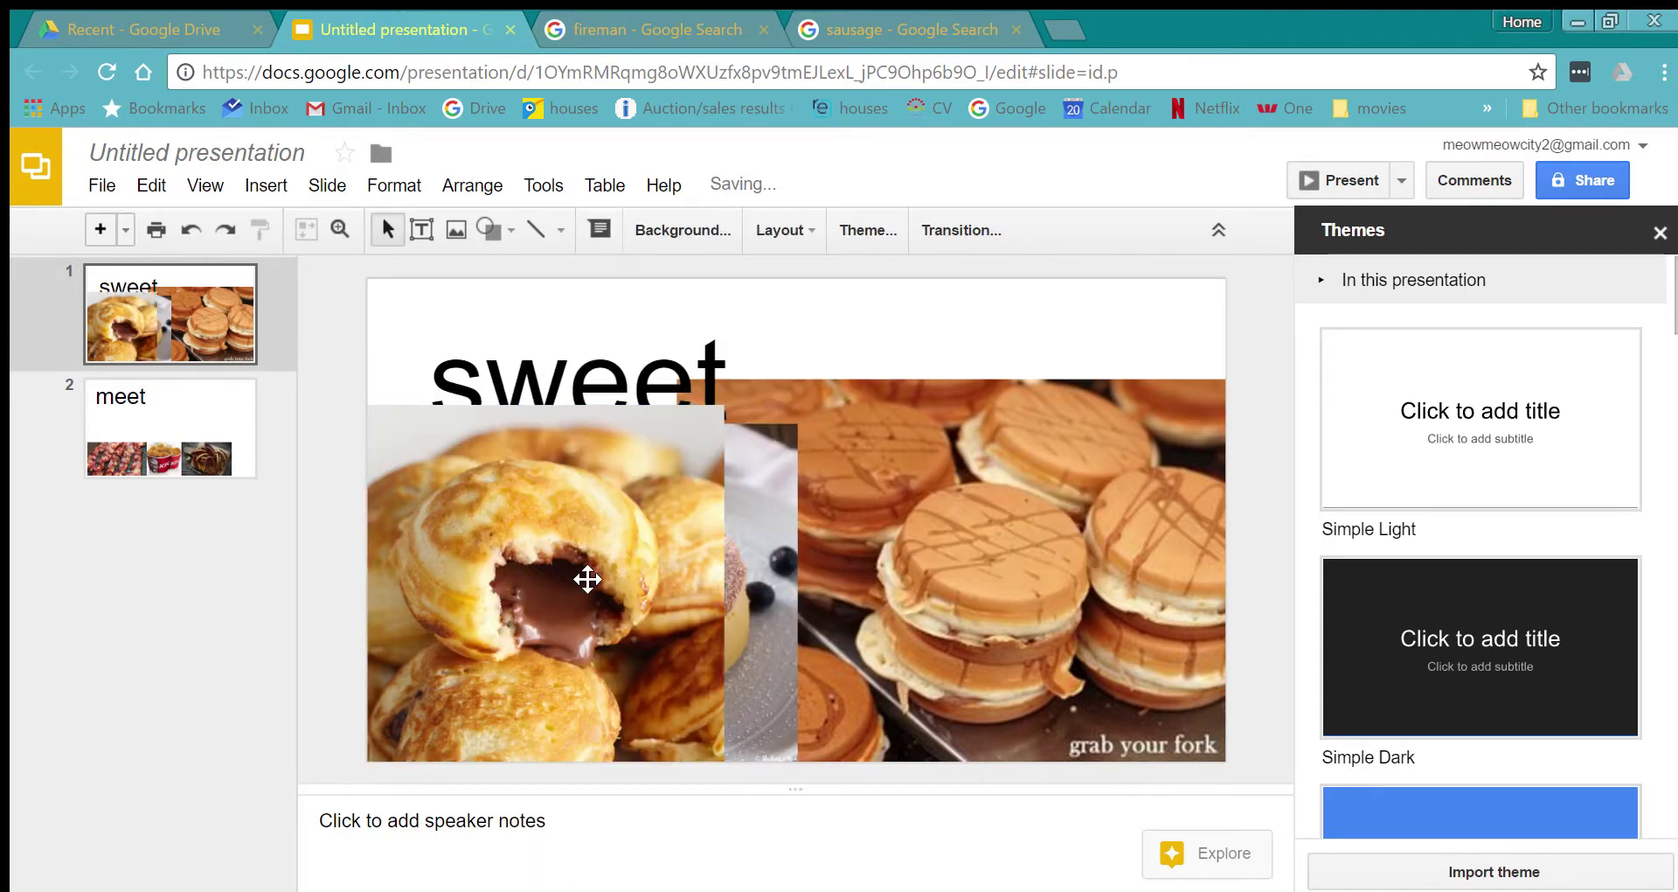
Move the chocolate-filled pancake image slightly down along the slide's left edge.
{"action": "left_click_drag", "start_coordinate": [586, 579], "coordinate": [543, 581]}
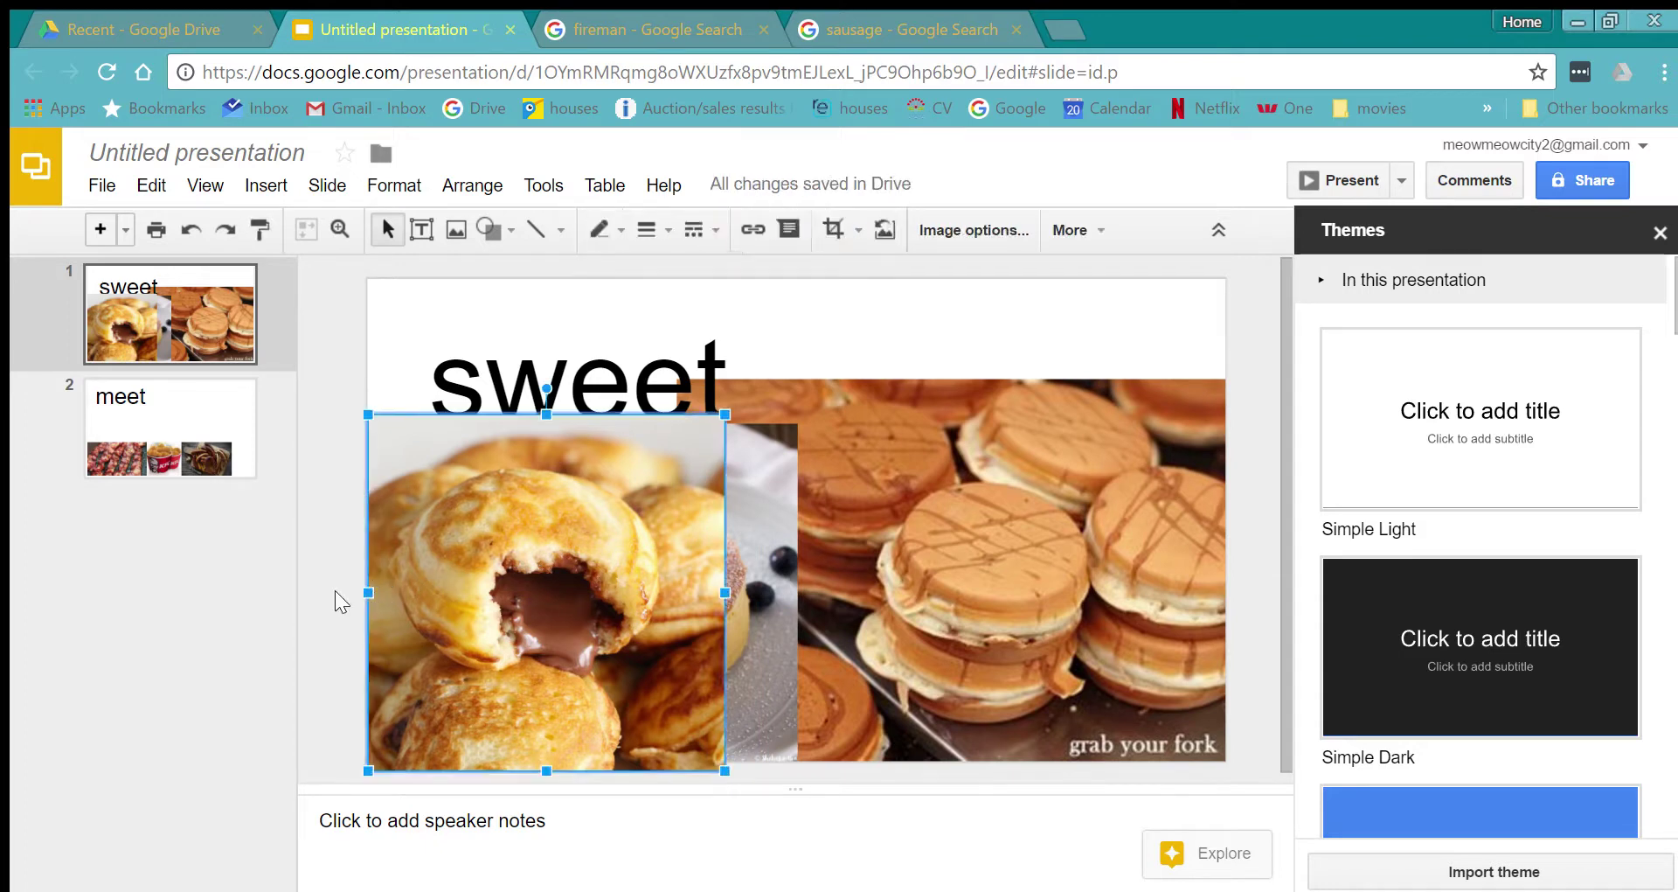
{"action": "left_click", "coordinate": [304, 624]}
{"action": "left_click", "coordinate": [461, 607]}
{"action": "left_click", "coordinate": [199, 472]}
{"action": "left_click", "coordinate": [273, 333]}
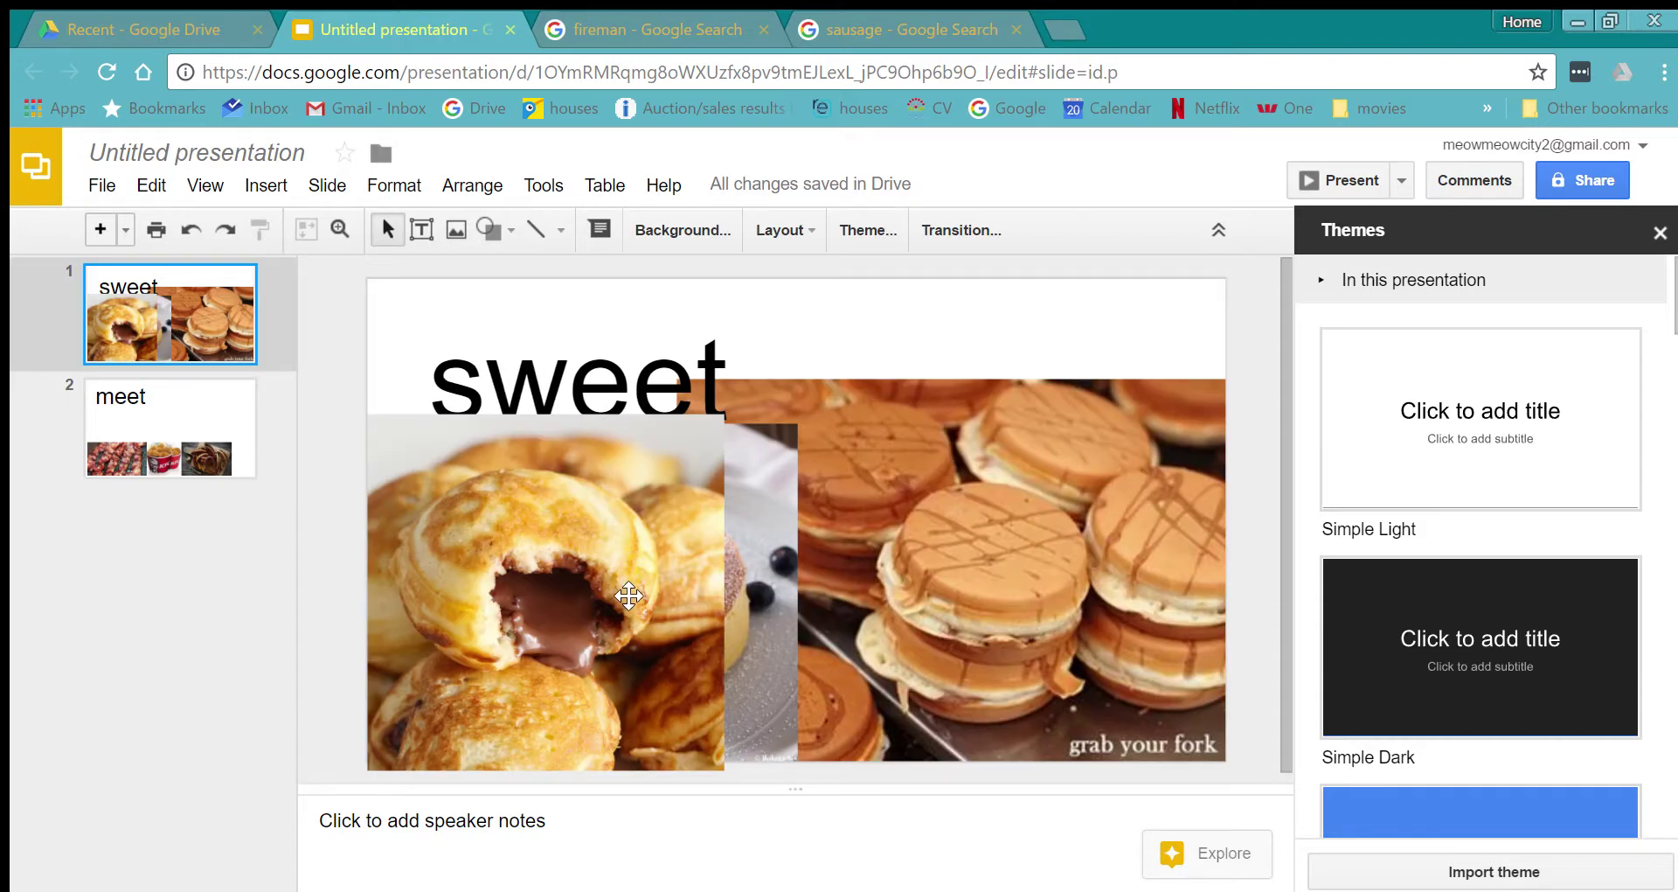
{"action": "left_click", "coordinate": [629, 599]}
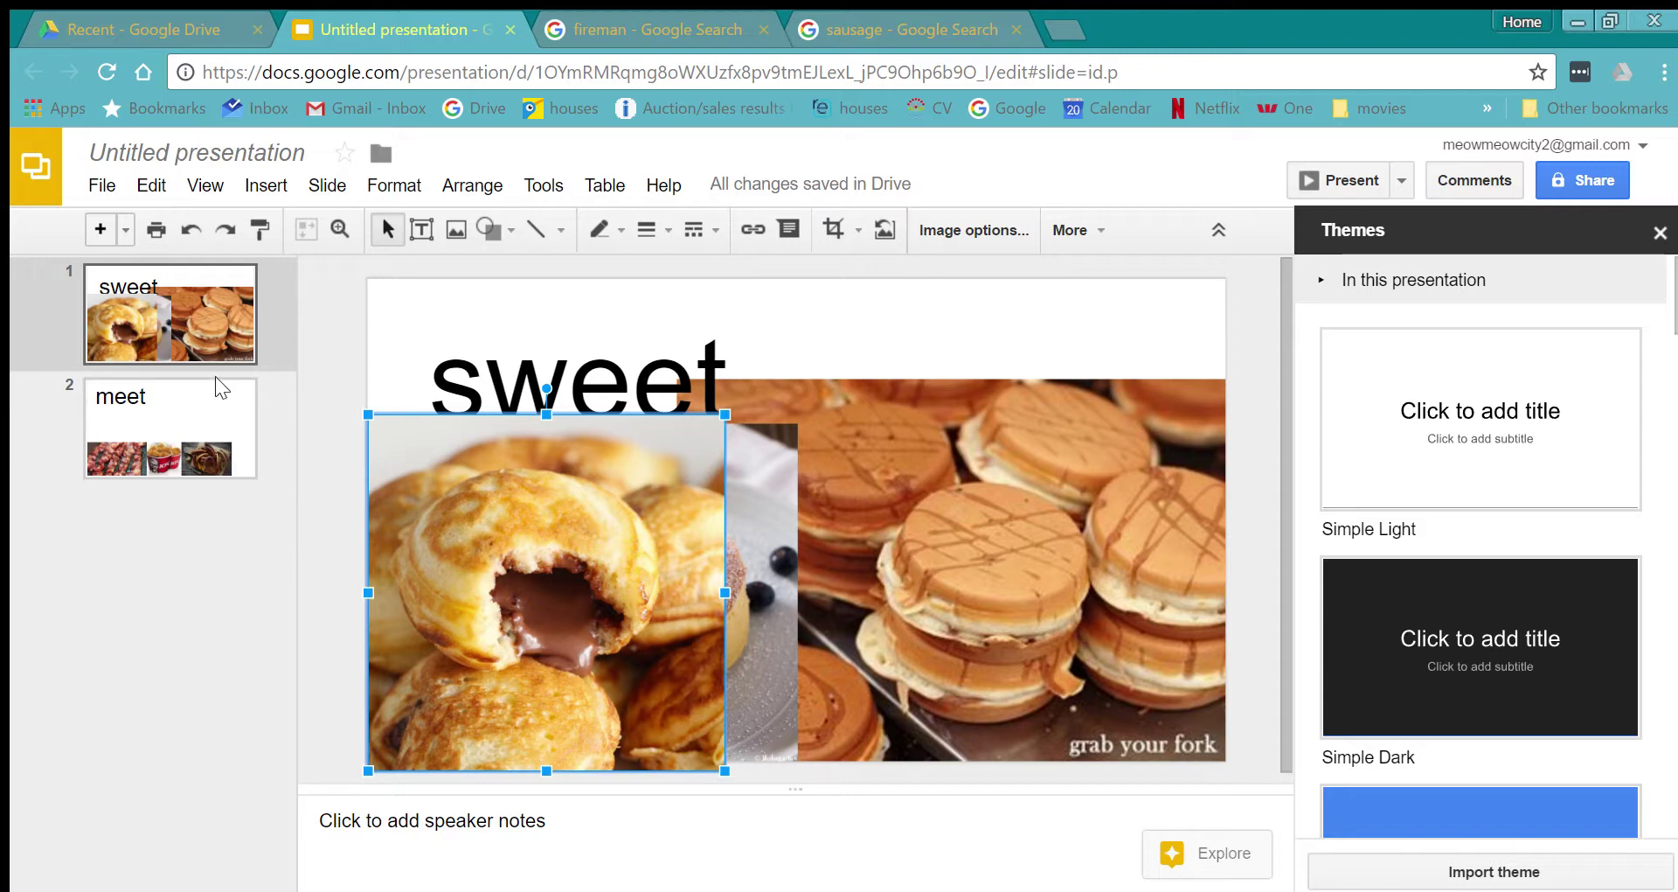
On the "meet" slide, enlarge the bacon image and the KFC bucket image to about twice their size.
{"action": "left_click", "coordinate": [181, 437]}
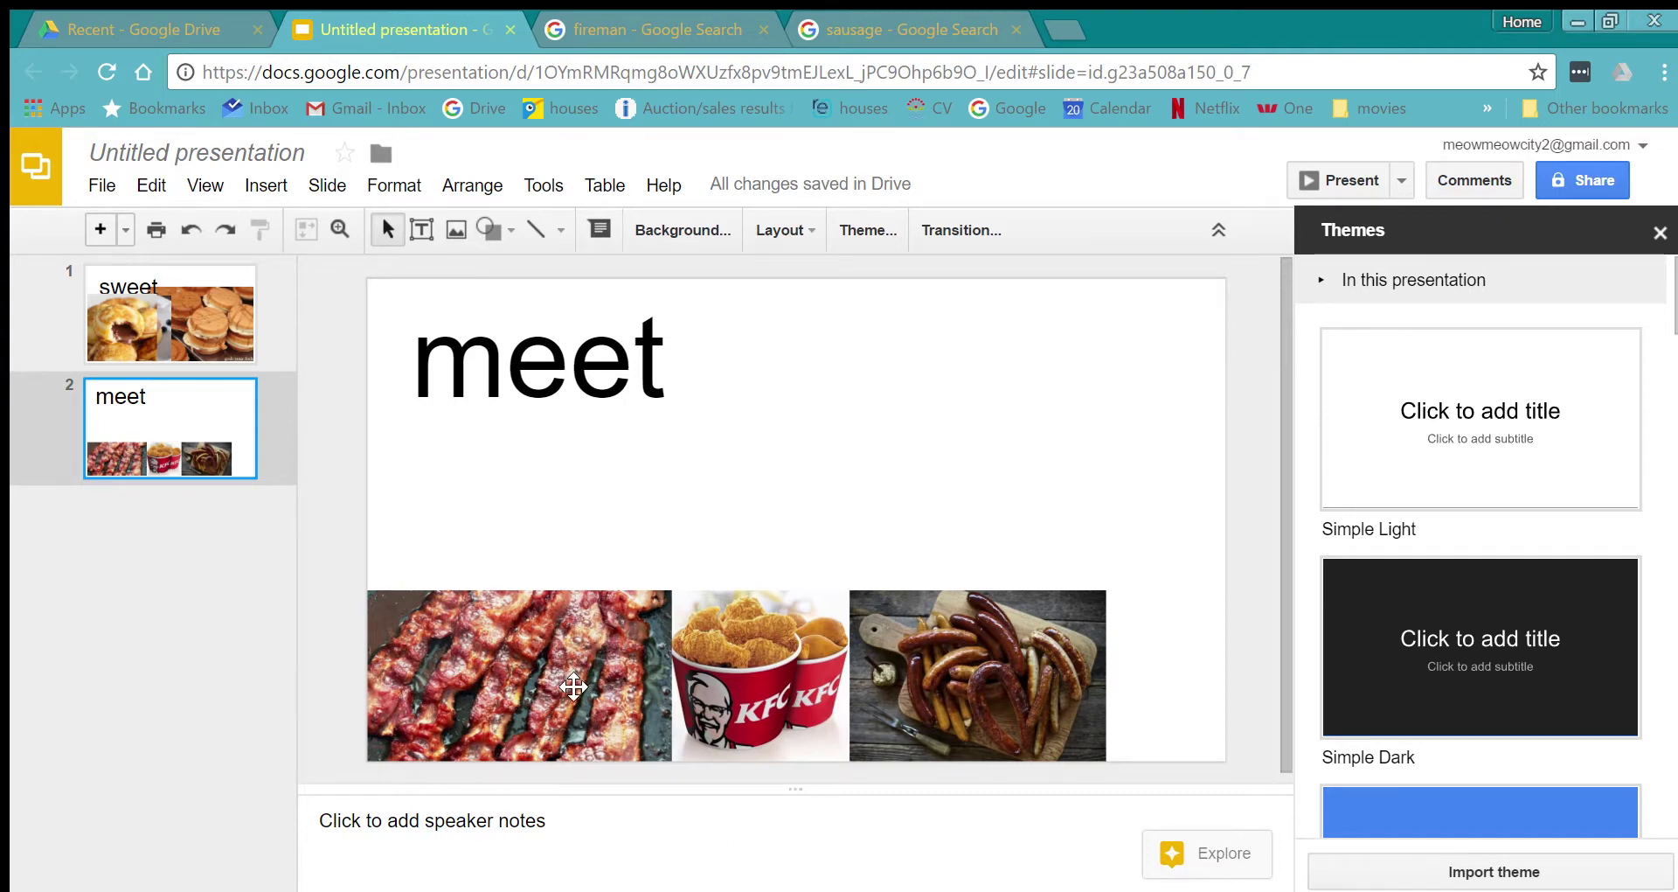
{"action": "left_click", "coordinate": [573, 687]}
{"action": "left_click_drag", "start_coordinate": [673, 587], "coordinate": [856, 420]}
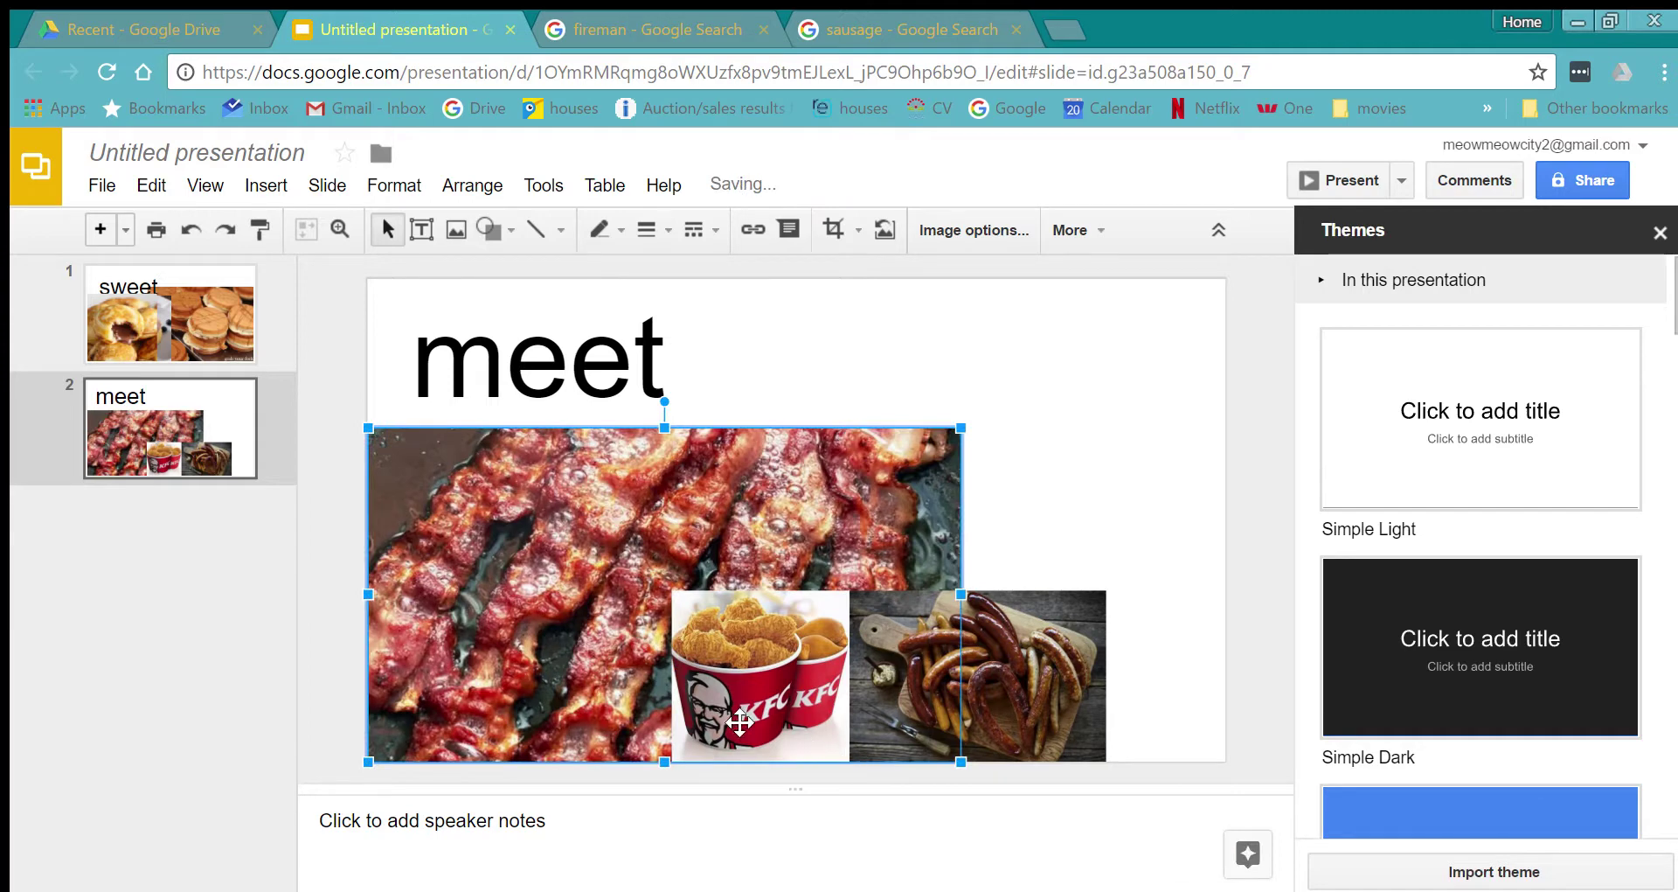
{"action": "left_click", "coordinate": [762, 704]}
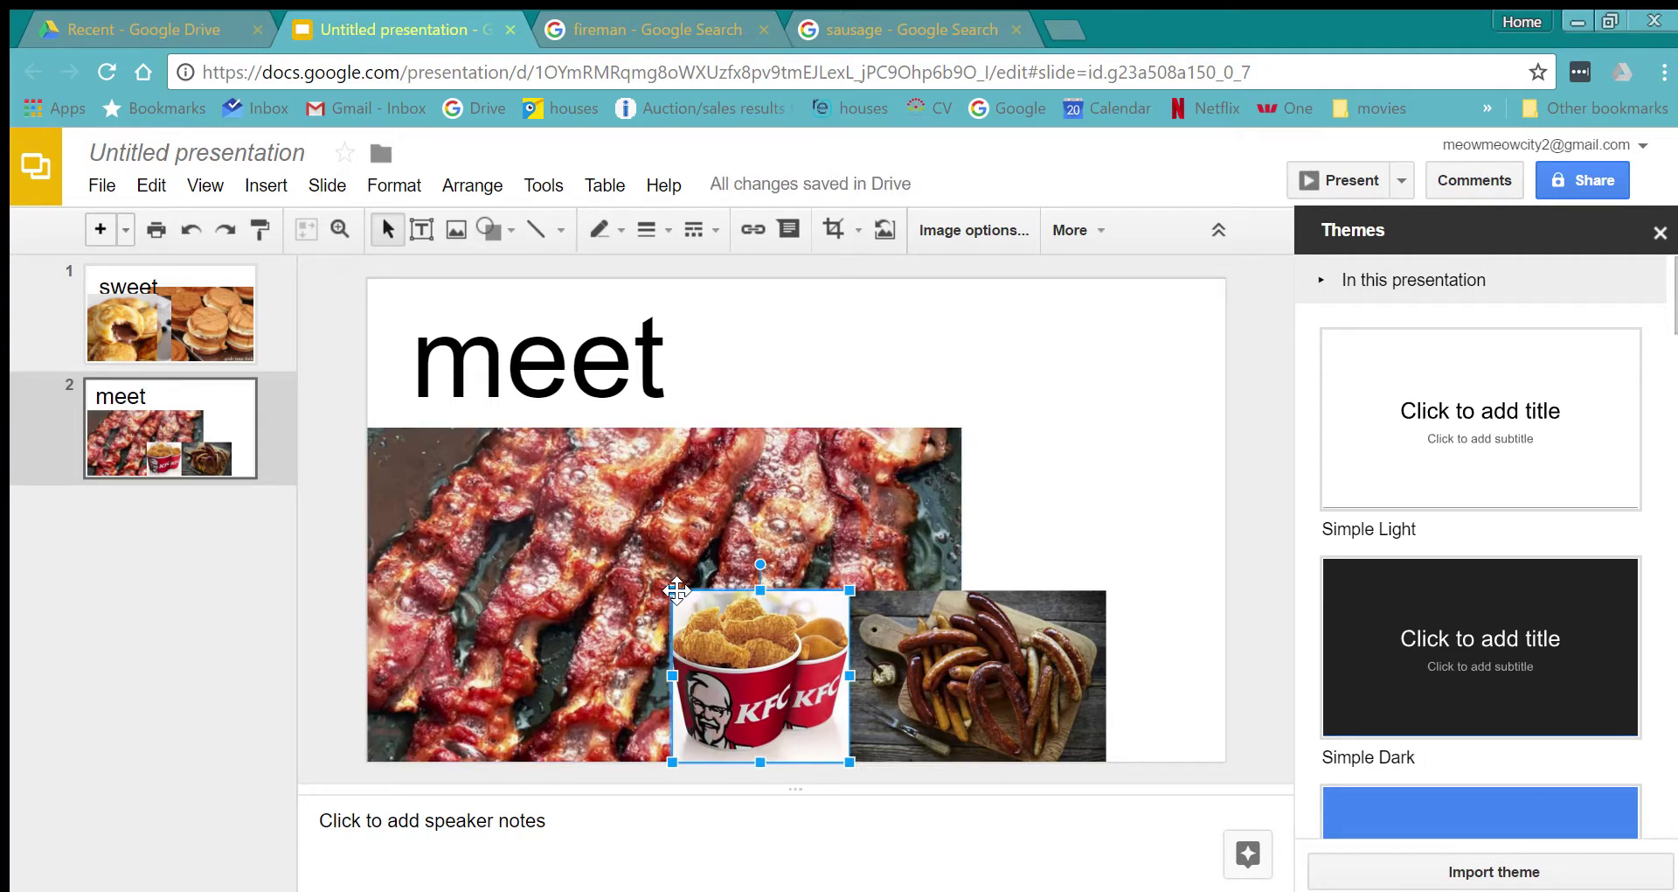
{"action": "left_click_drag", "start_coordinate": [673, 584], "coordinate": [517, 440]}
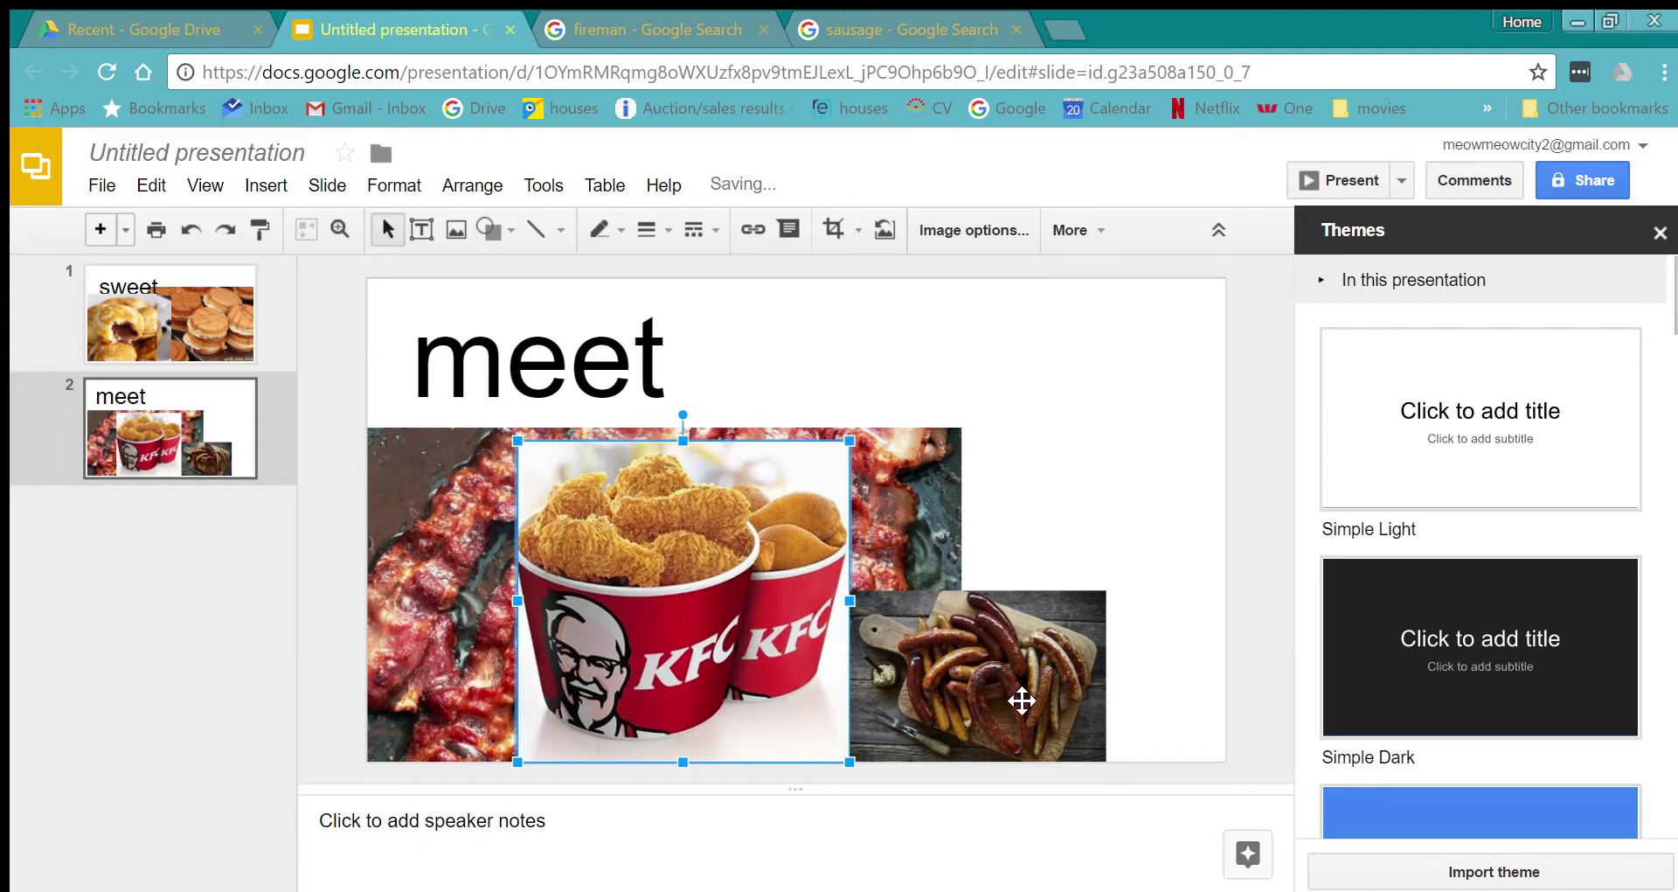
Enlarge the sausage image so it reaches the slide's right edge and overlaps part of the KFC bucket image.
{"action": "left_click", "coordinate": [1022, 673]}
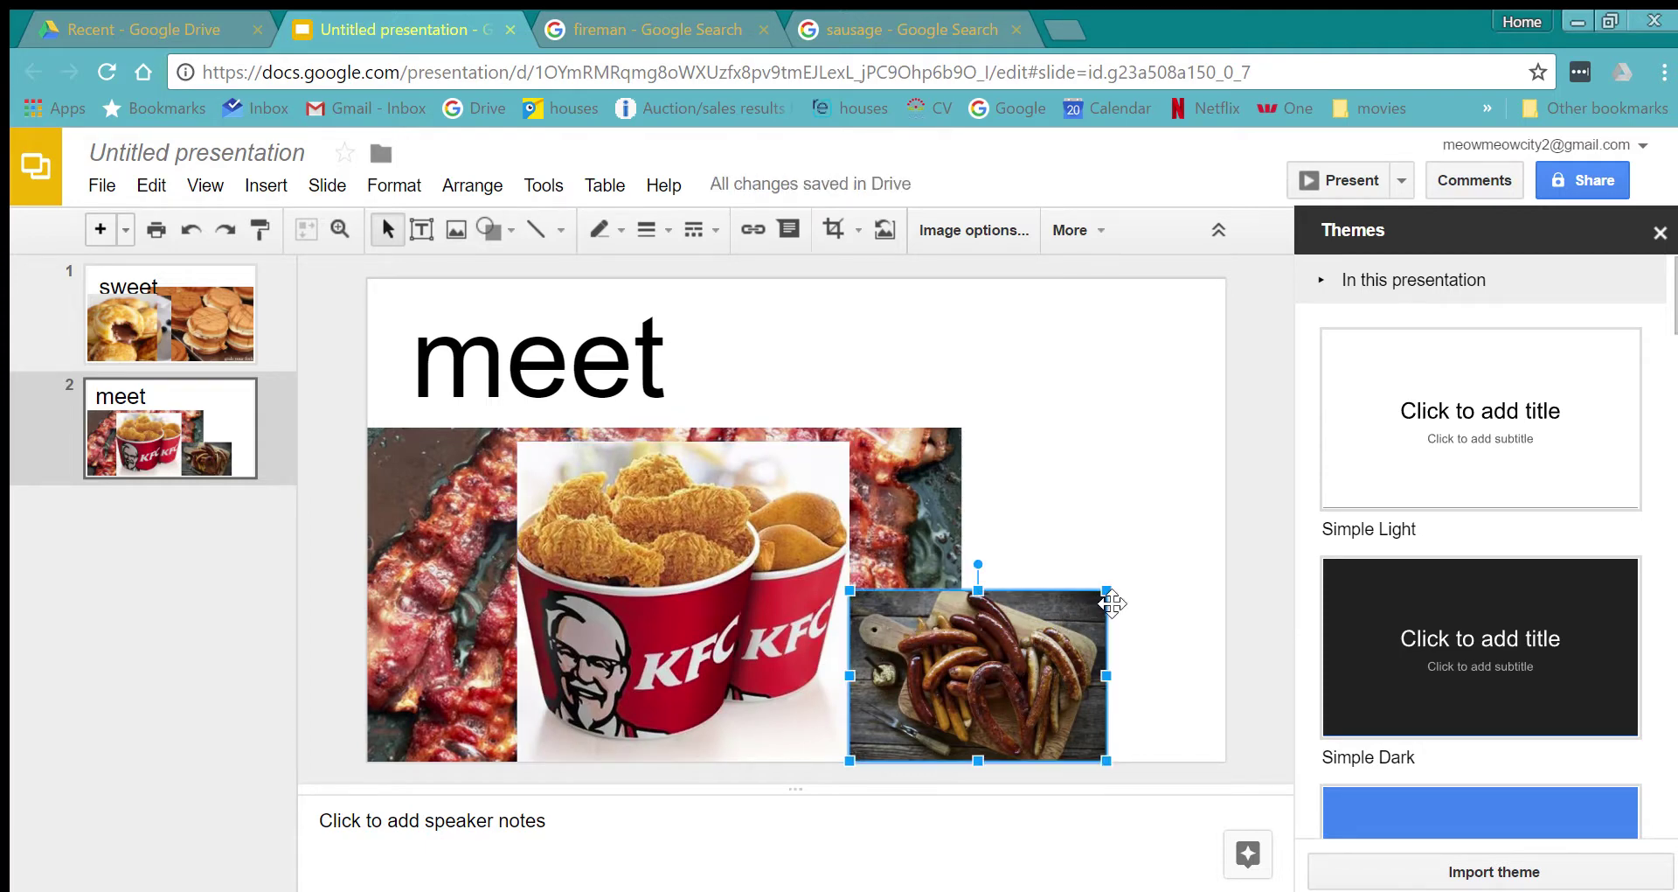
{"action": "left_click_drag", "start_coordinate": [1106, 590], "coordinate": [1226, 510]}
{"action": "left_click_drag", "start_coordinate": [850, 516], "coordinate": [674, 488]}
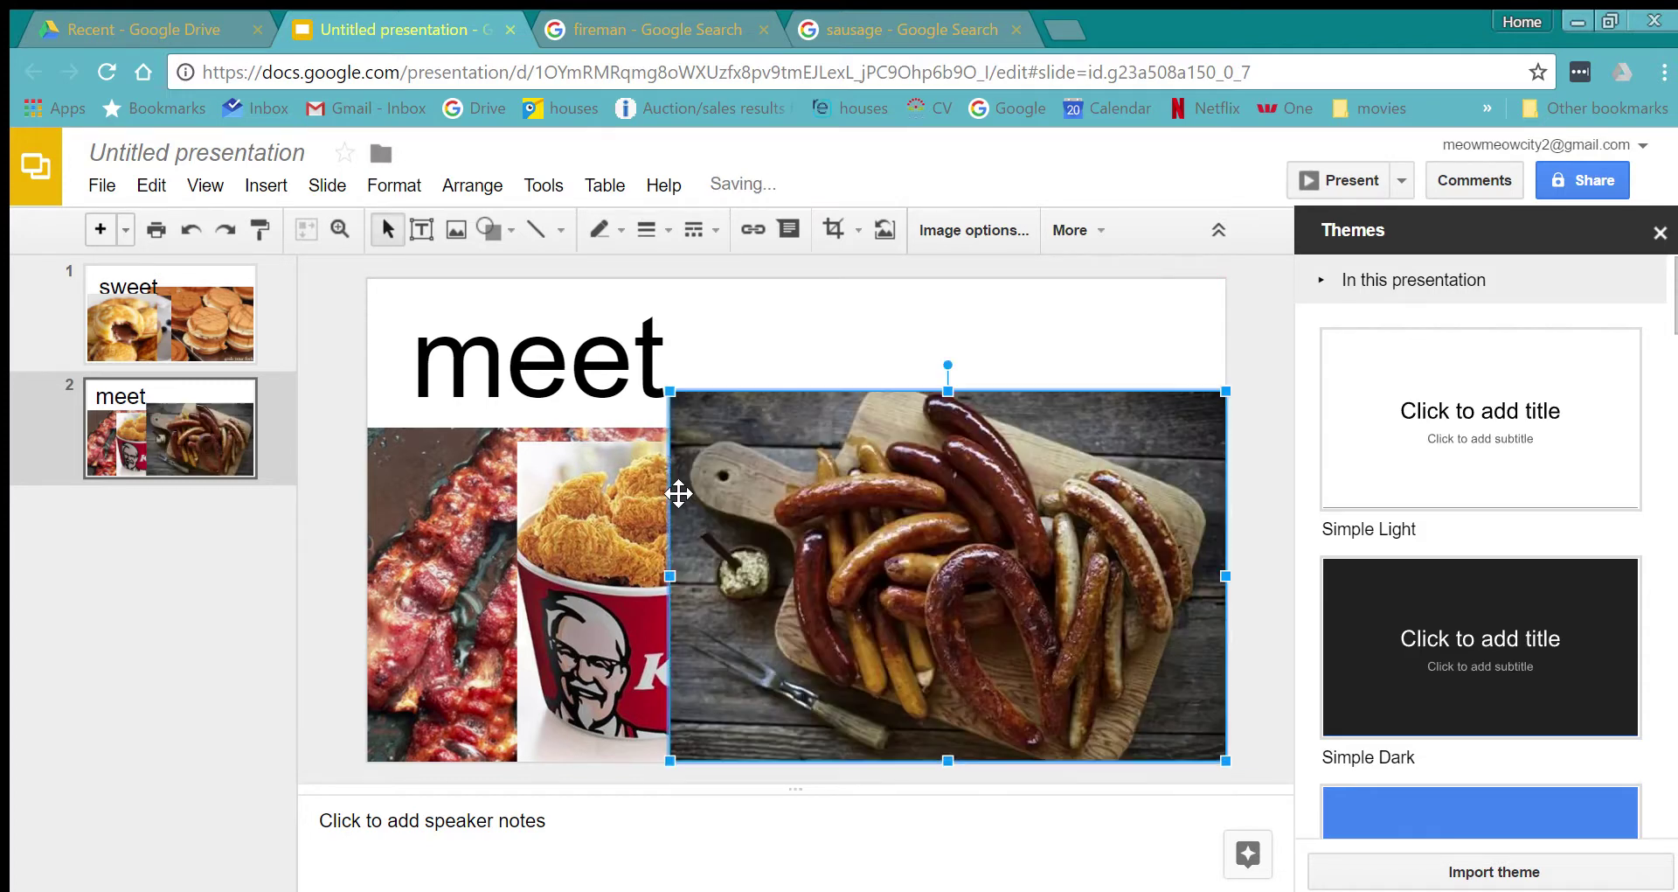
{"action": "left_click", "coordinate": [1261, 591]}
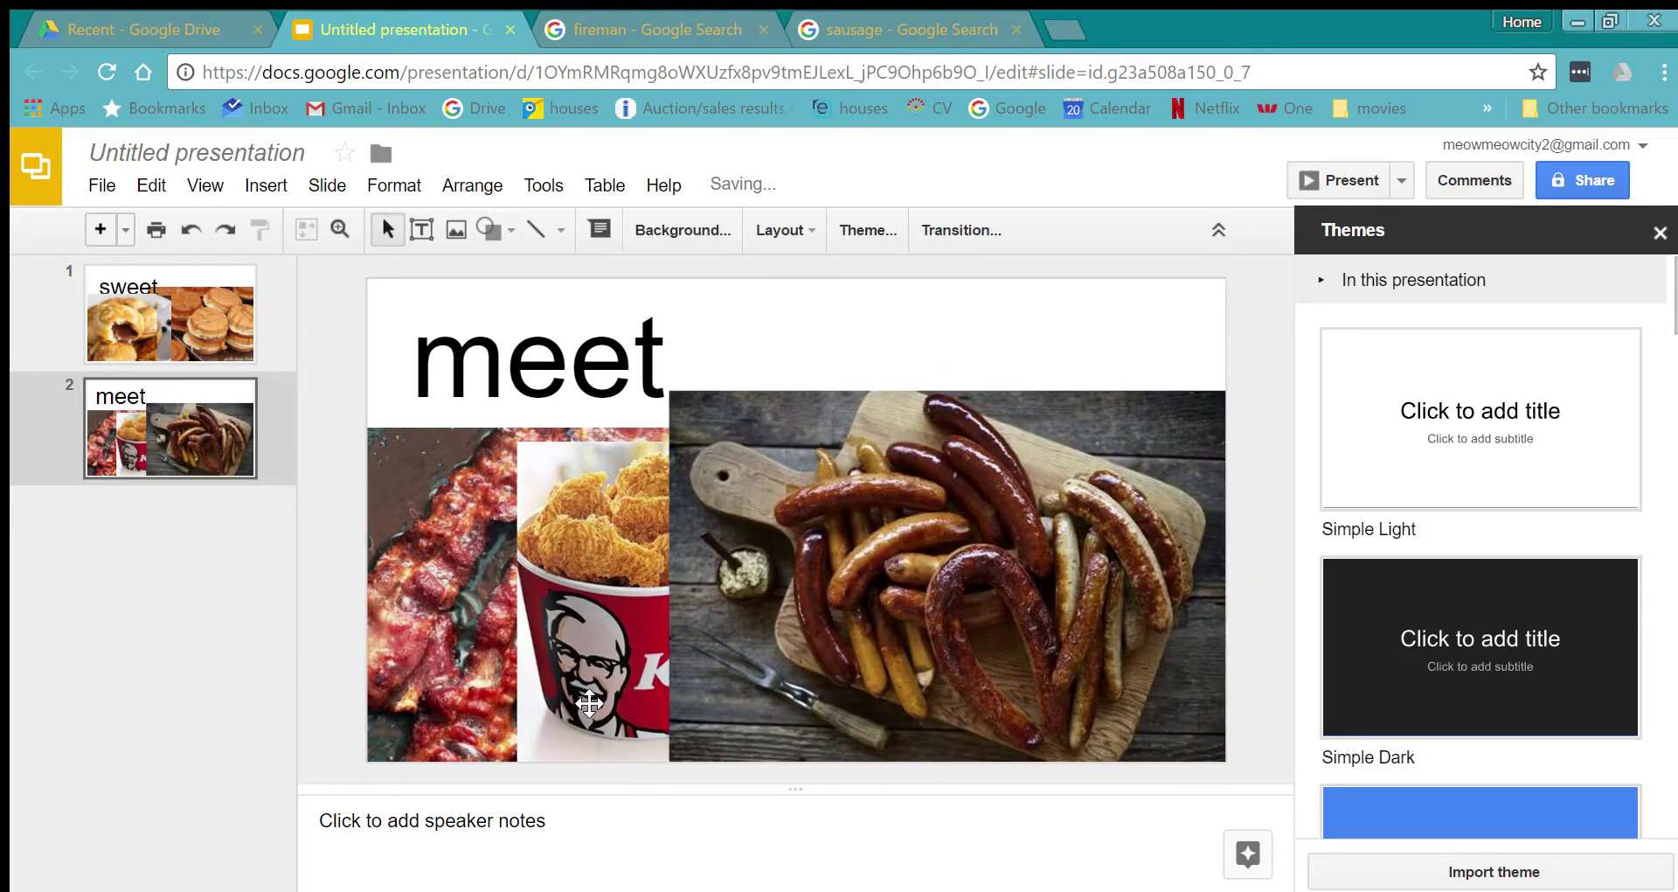
Move the KFC bucket image to the slide's left edge and the bacon image up over the slide's upper edge.
{"action": "left_click_drag", "start_coordinate": [581, 697], "coordinate": [416, 636]}
{"action": "left_click", "coordinate": [1272, 578]}
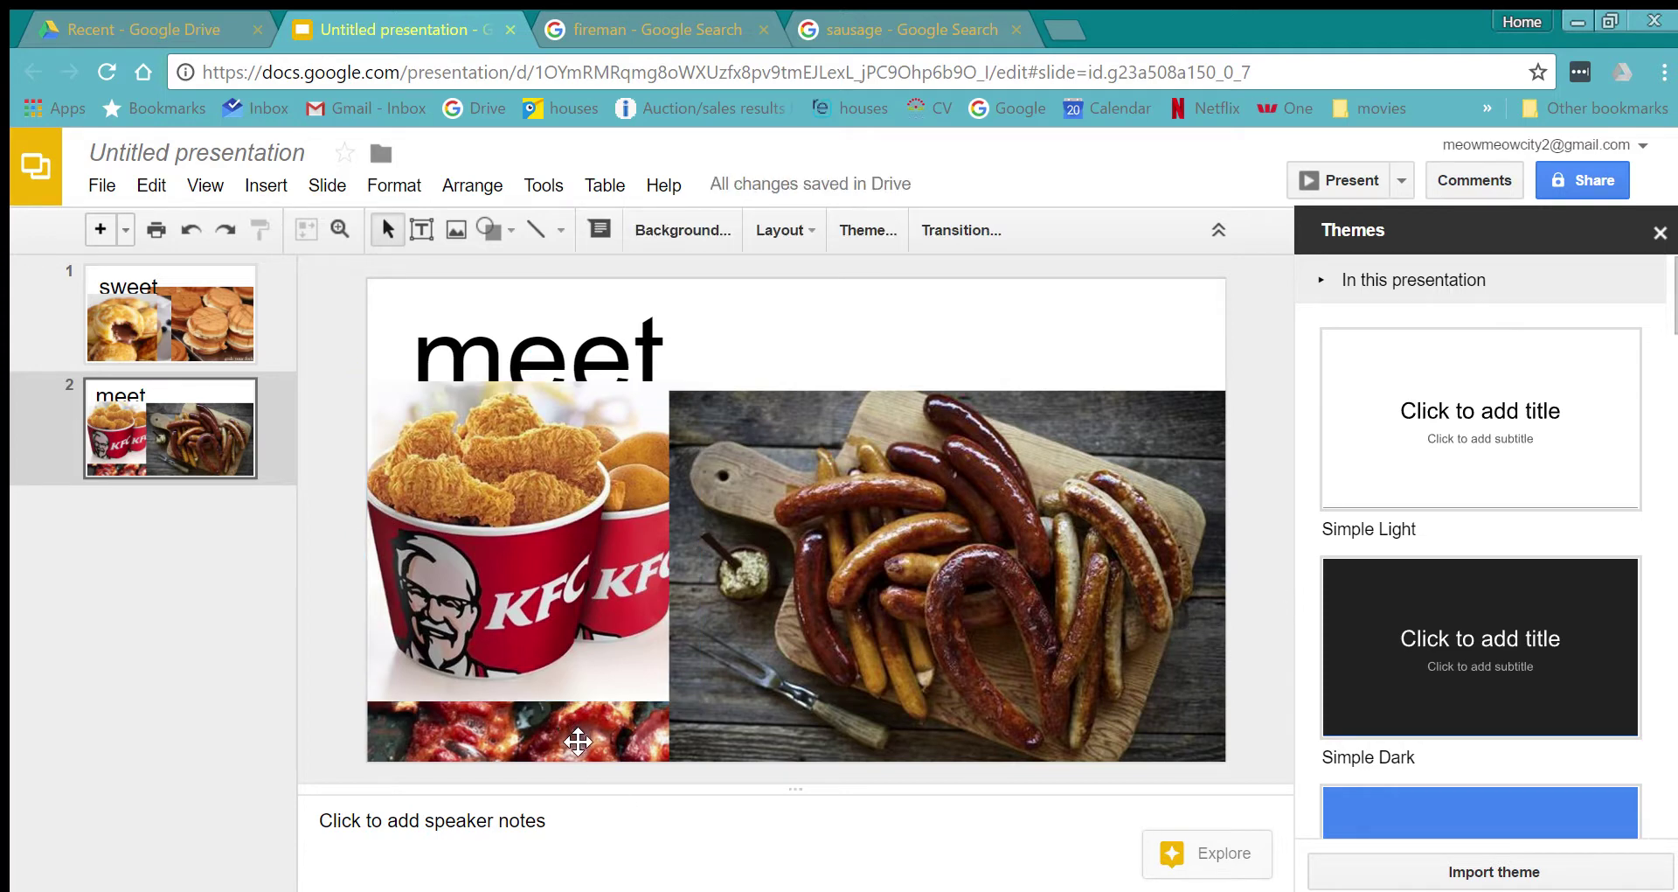
{"action": "left_click_drag", "start_coordinate": [577, 742], "coordinate": [674, 543]}
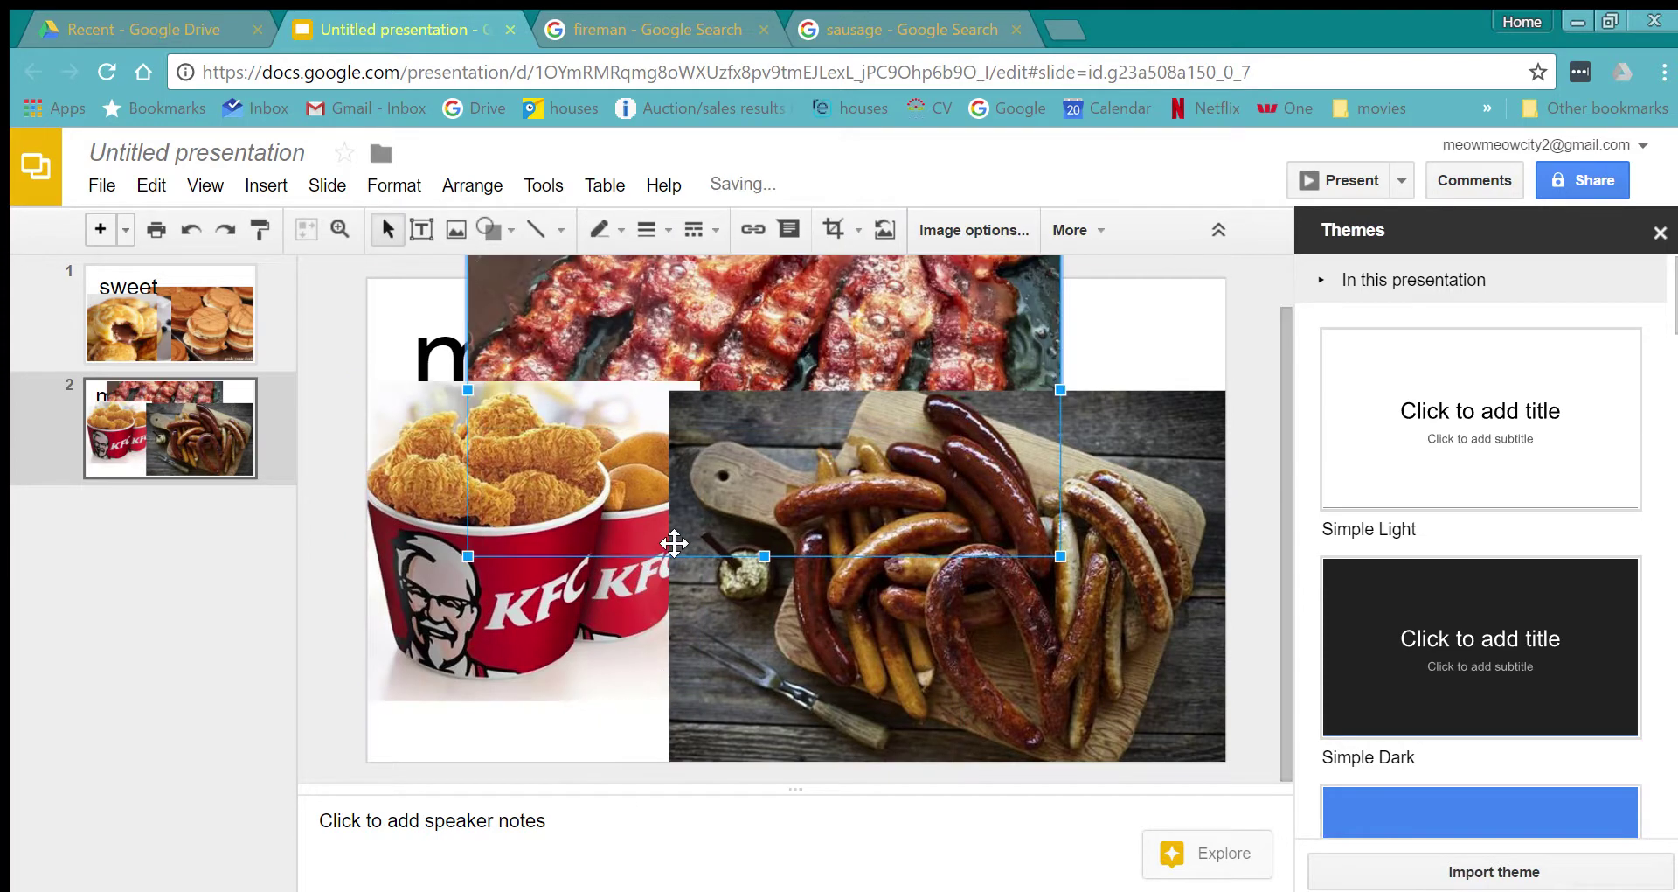
{"action": "left_click", "coordinate": [1237, 548]}
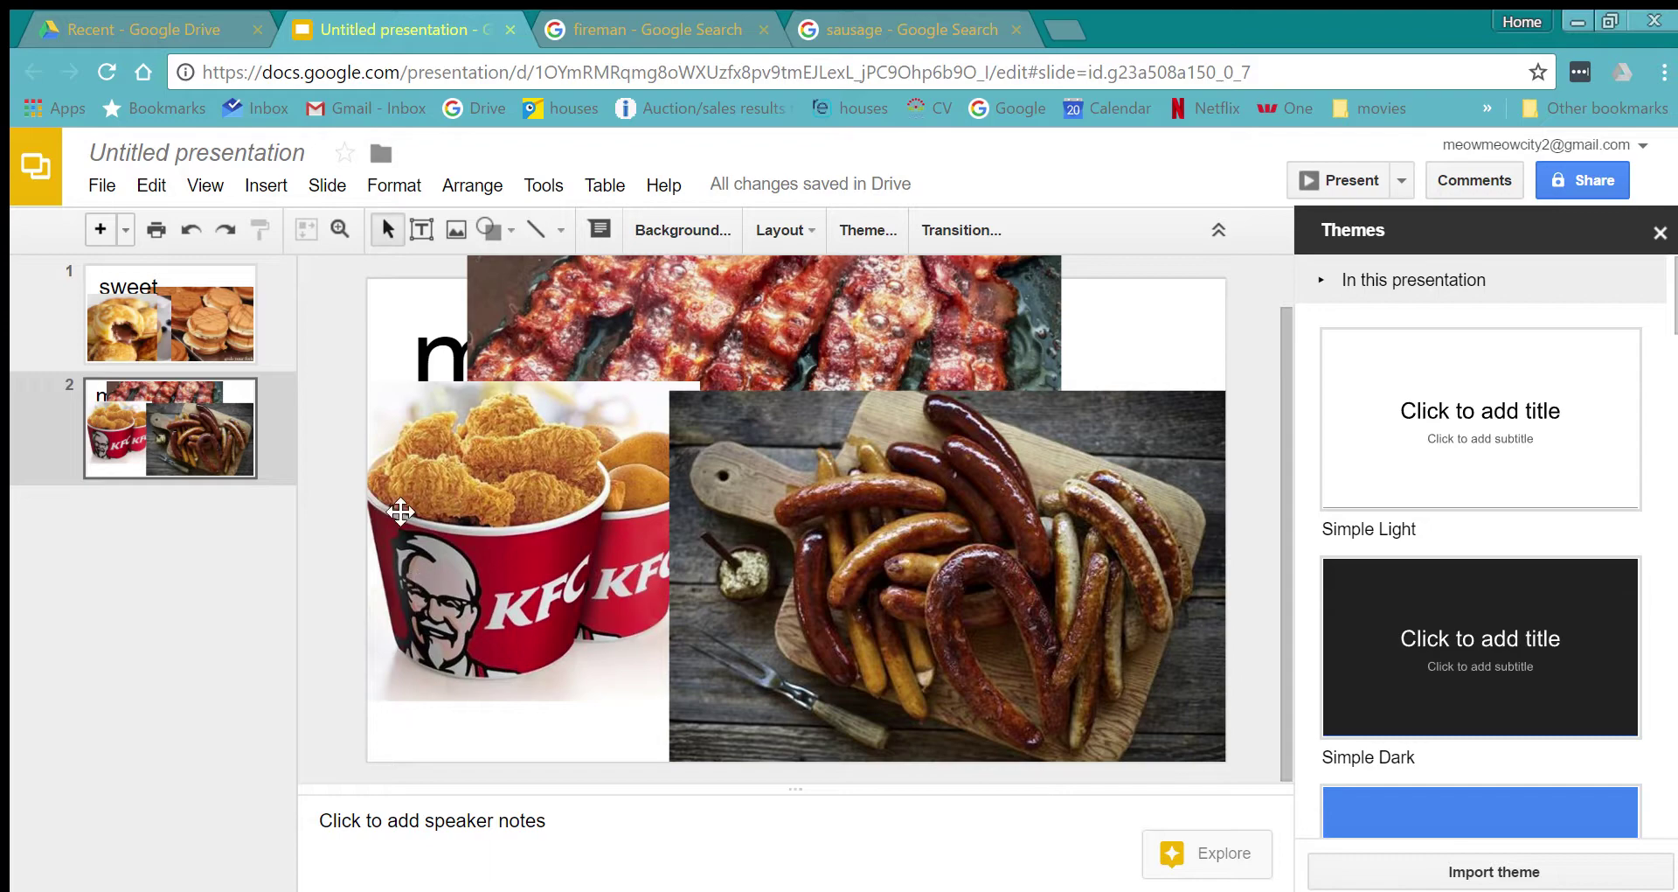
{"action": "left_click", "coordinate": [133, 332]}
{"action": "left_click", "coordinate": [171, 398]}
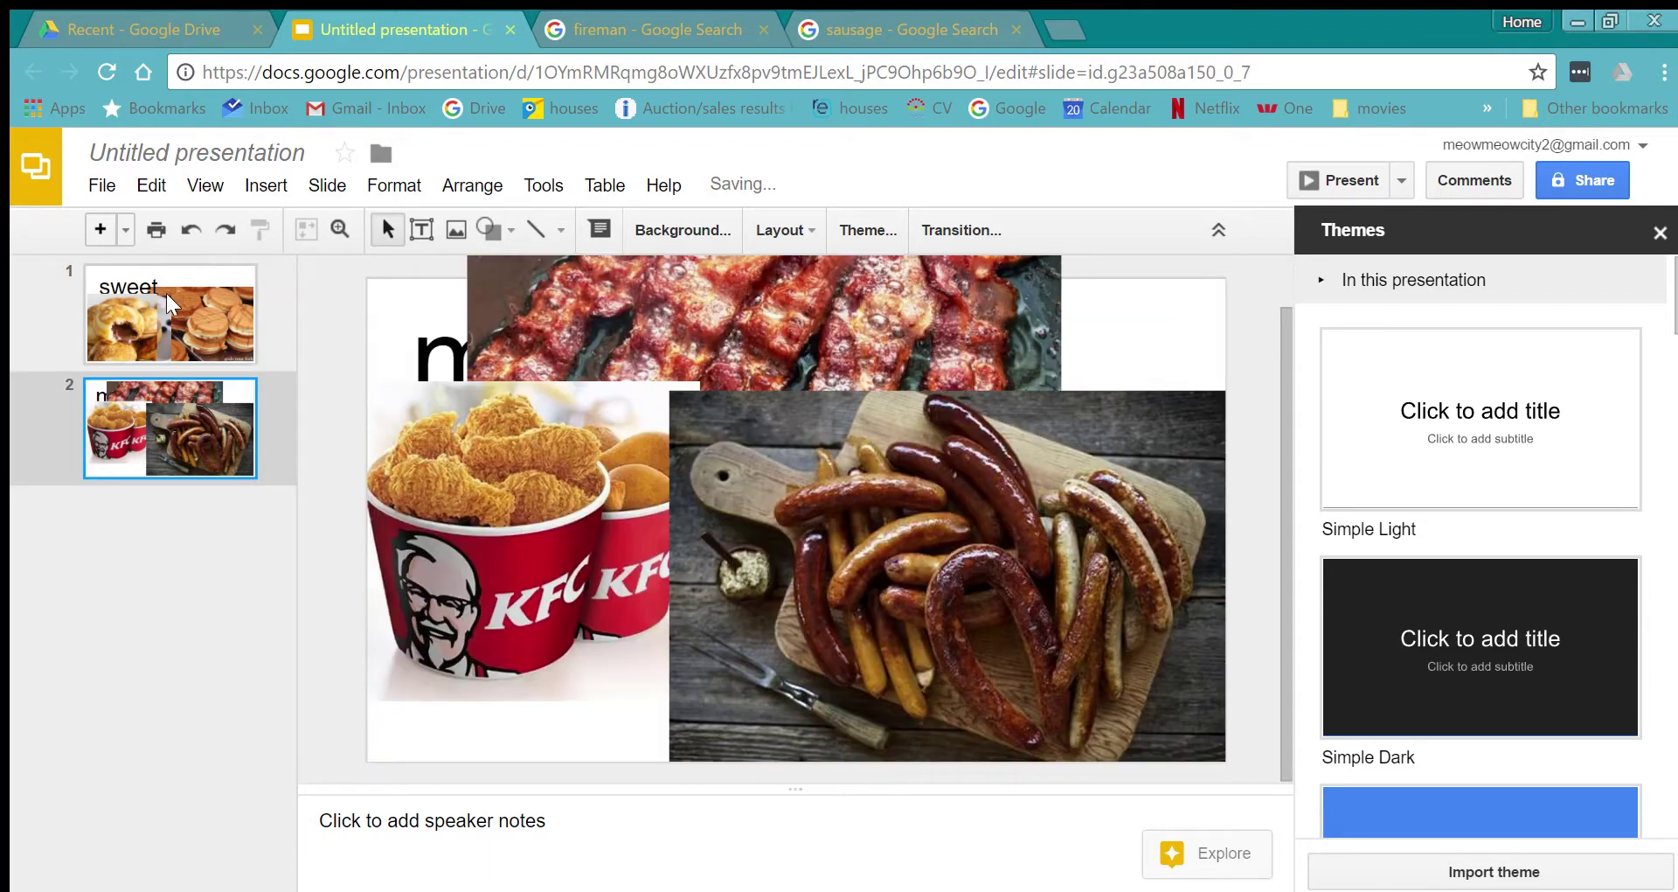
{"action": "key", "text": "Up"}
{"action": "left_click", "coordinate": [154, 395]}
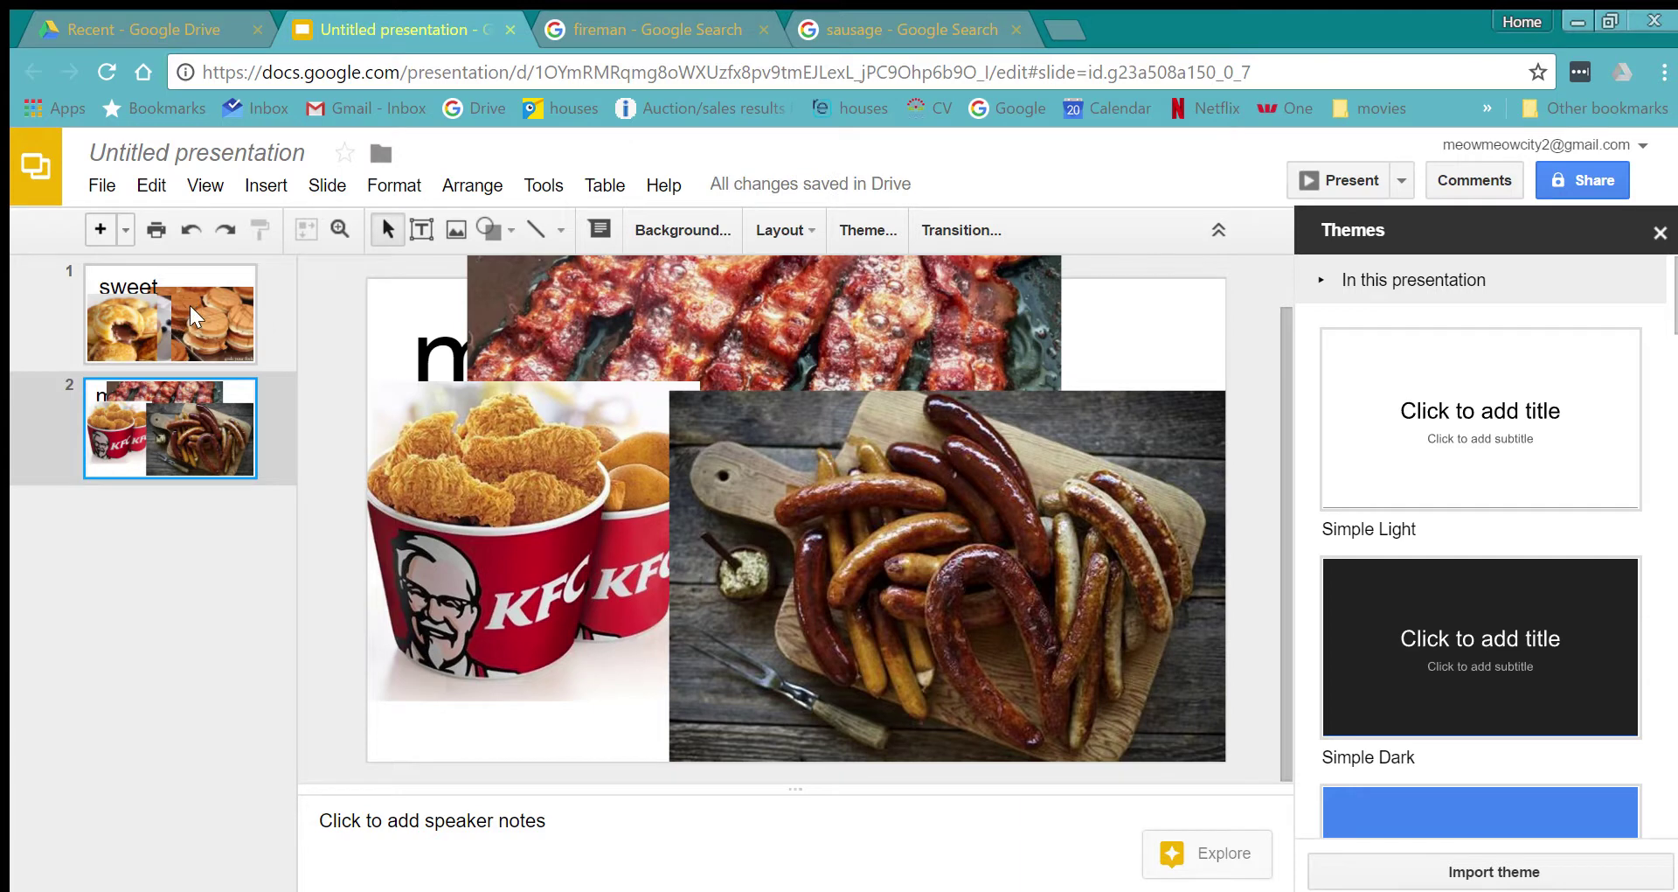
{"action": "left_click", "coordinate": [903, 287]}
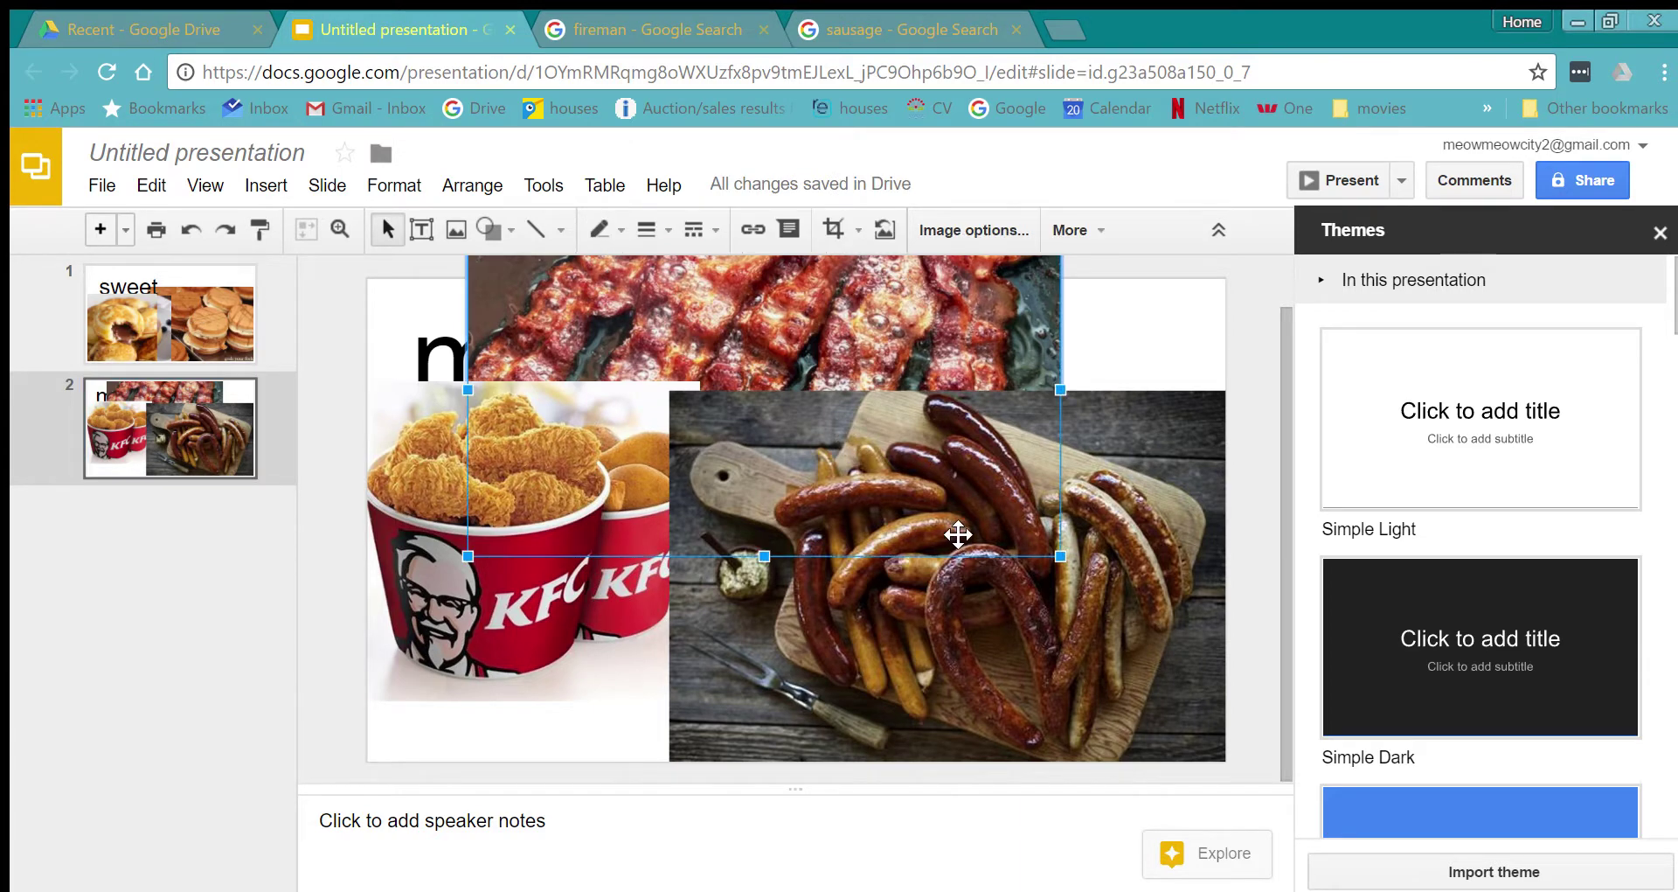
{"action": "left_click", "coordinate": [1099, 525]}
{"action": "left_click", "coordinate": [605, 584]}
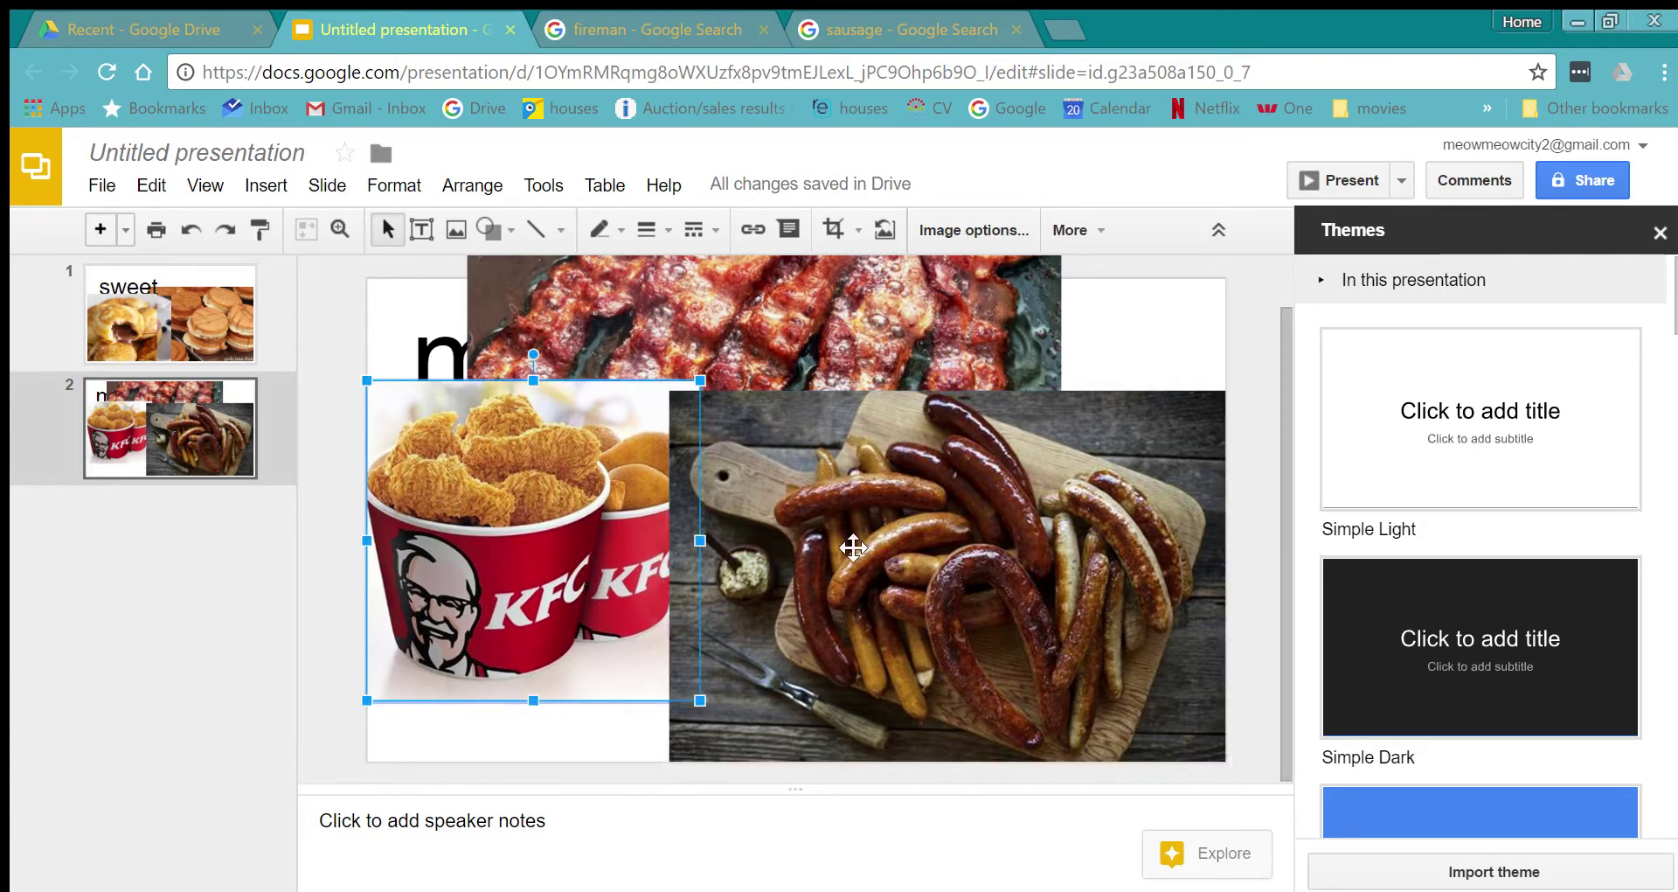
On the "sweet" slide, move the berry-topped pancake image right so it shows between the other two images.
{"action": "left_click", "coordinate": [1243, 491]}
{"action": "left_click", "coordinate": [196, 302]}
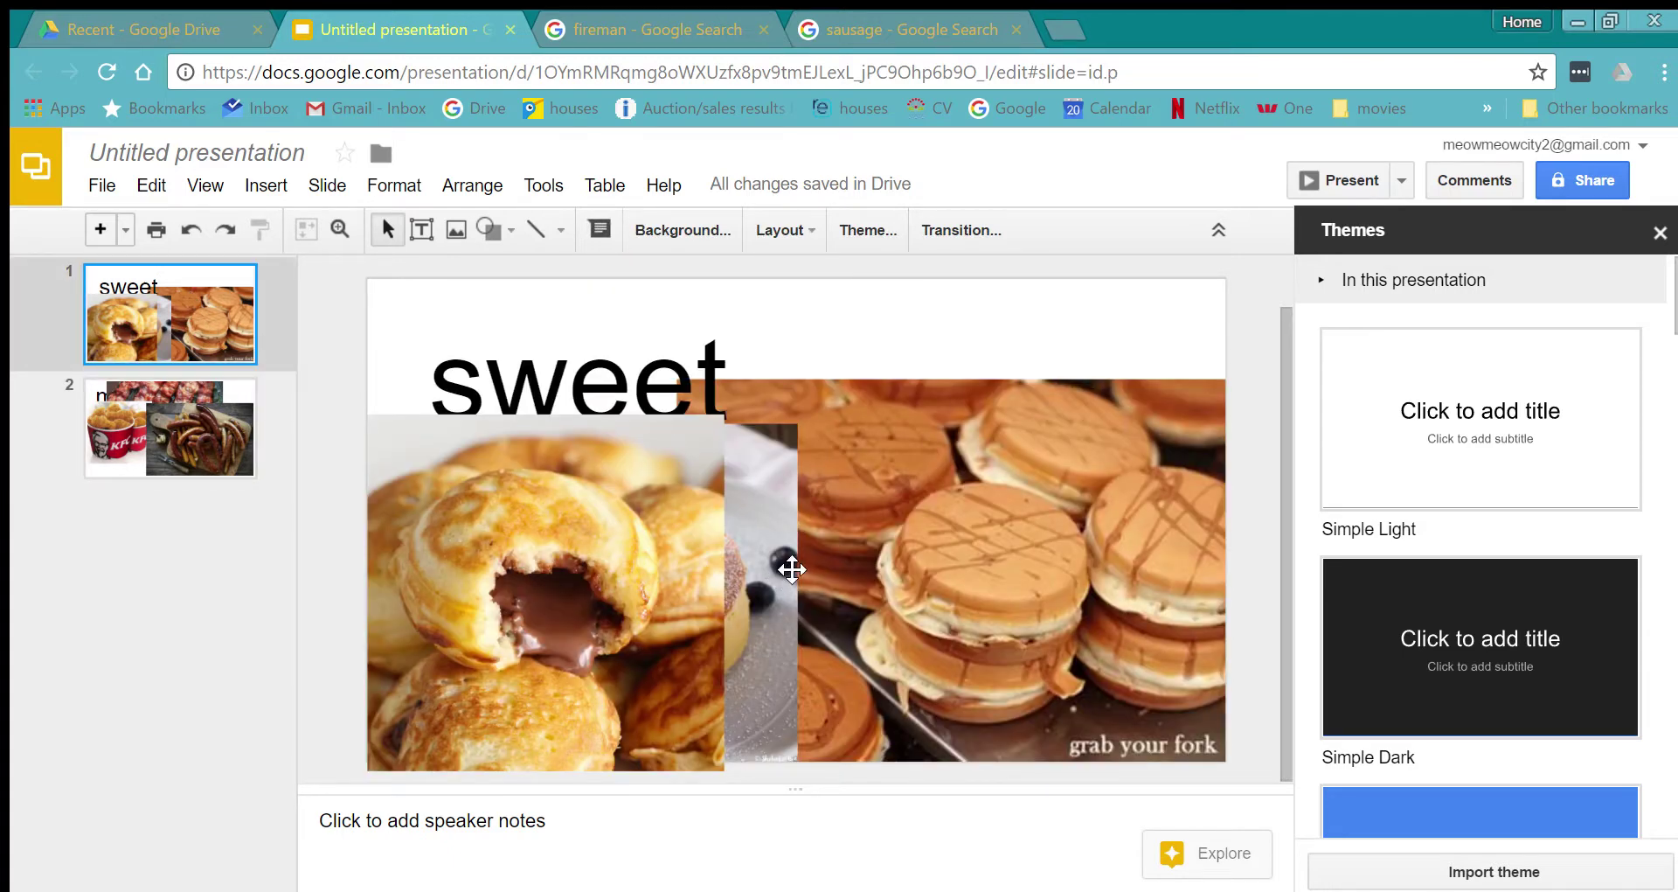
{"action": "left_click", "coordinate": [699, 621]}
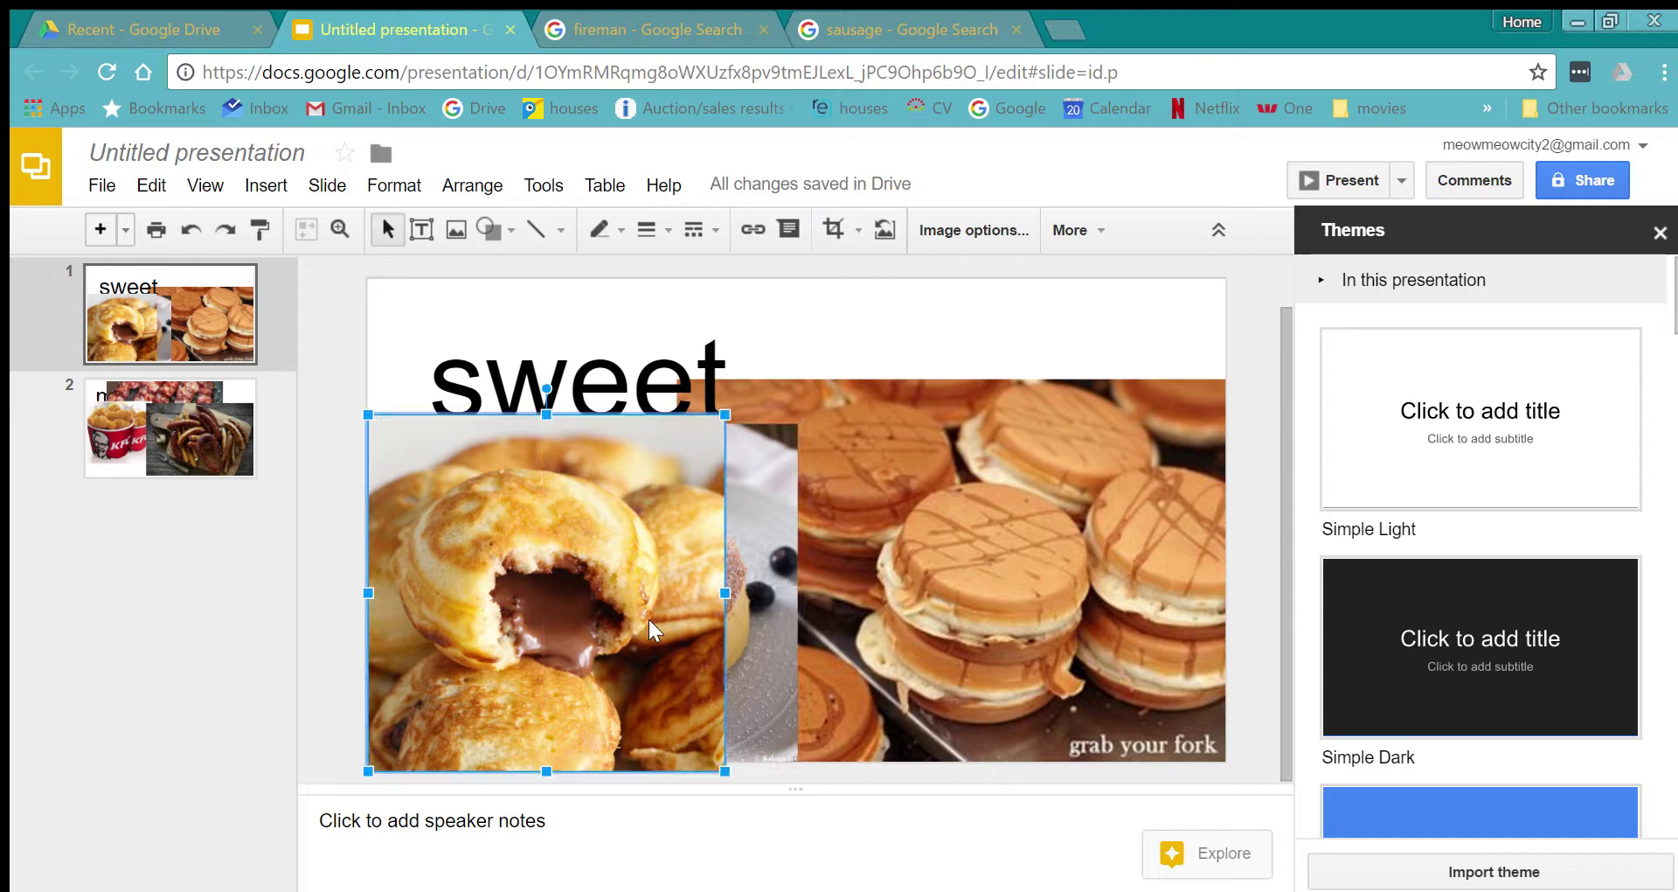
{"action": "left_click", "coordinate": [911, 531]}
{"action": "left_click_drag", "start_coordinate": [764, 584], "coordinate": [813, 613]}
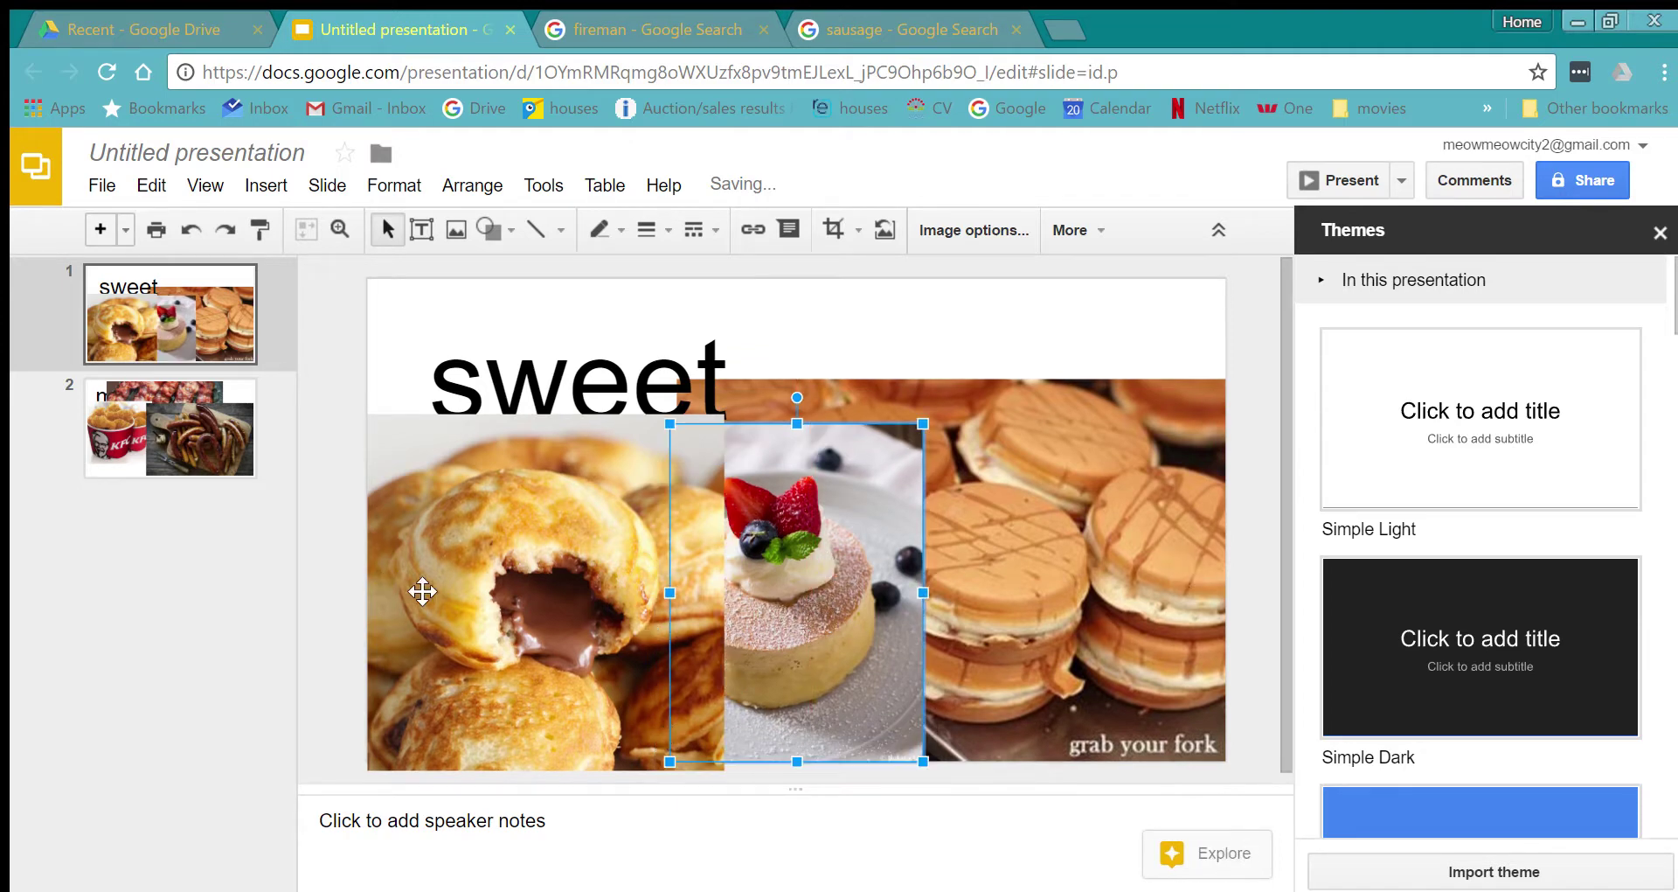
On the "meet" slide, bring the KFC bucket image in front of the sausage image.
{"action": "left_click", "coordinate": [238, 423]}
{"action": "left_click", "coordinate": [977, 522]}
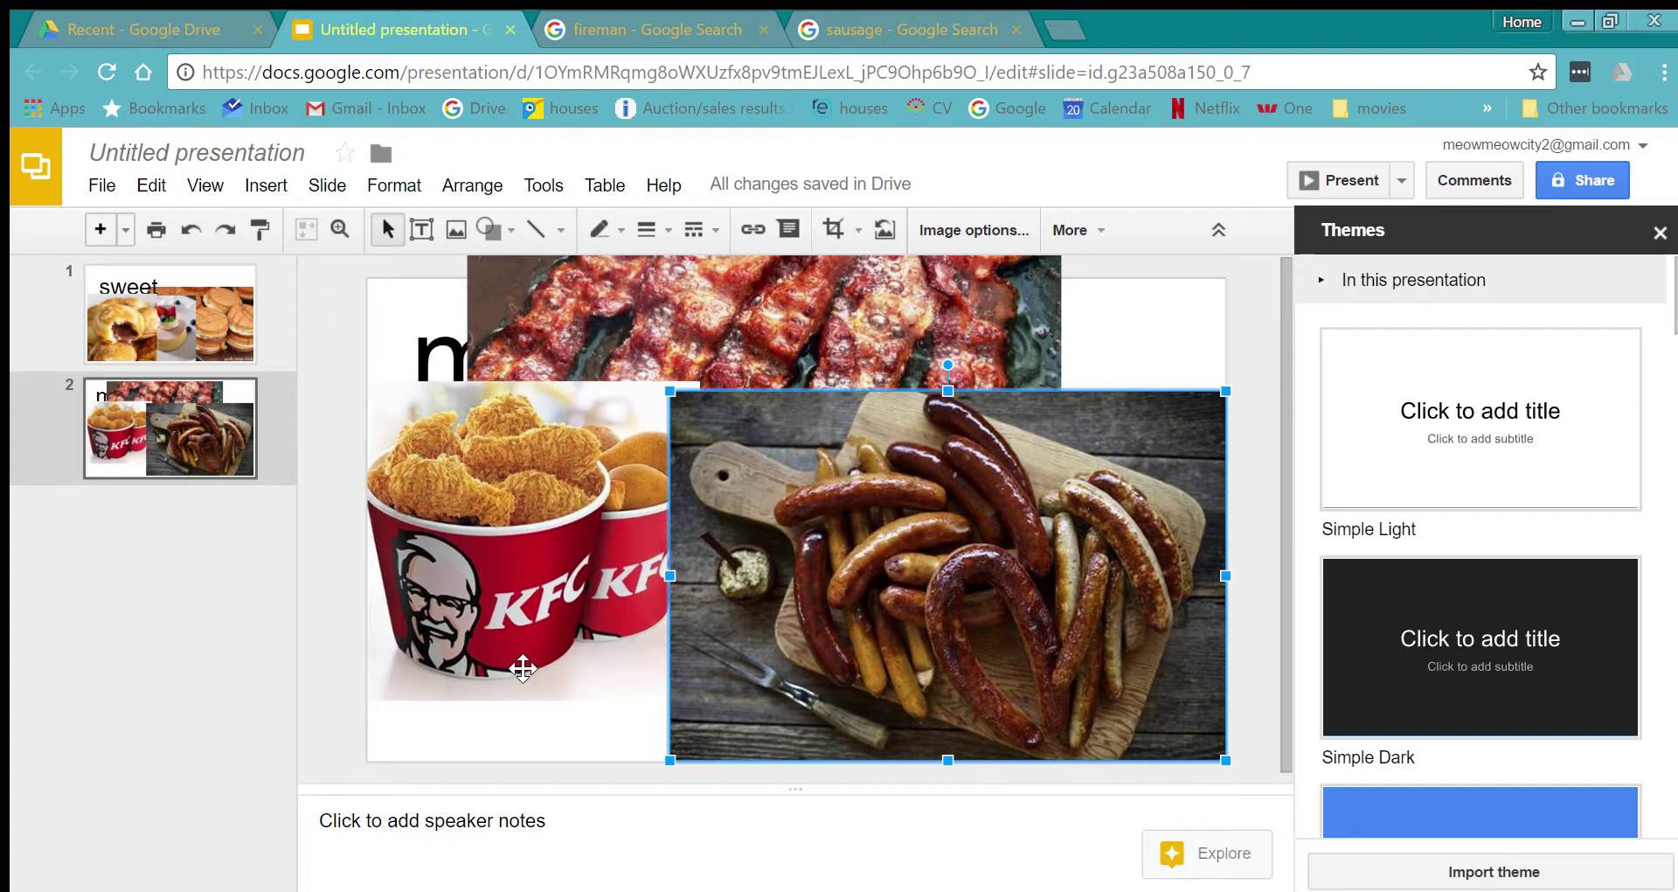
{"action": "left_click", "coordinate": [553, 586]}
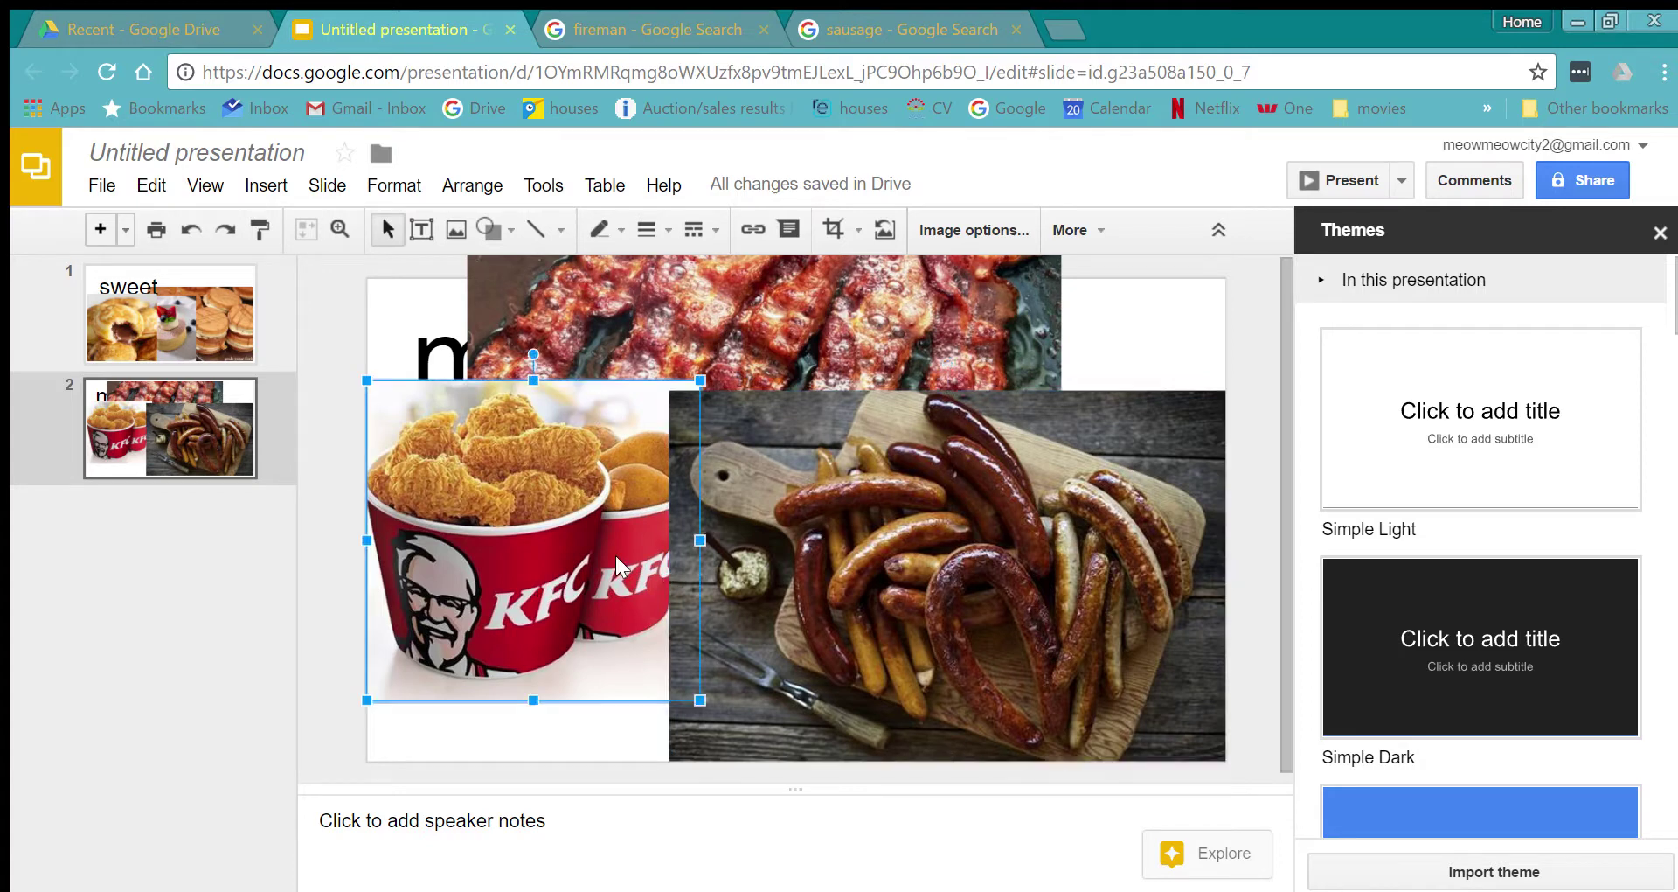
{"action": "right_click", "coordinate": [563, 547]}
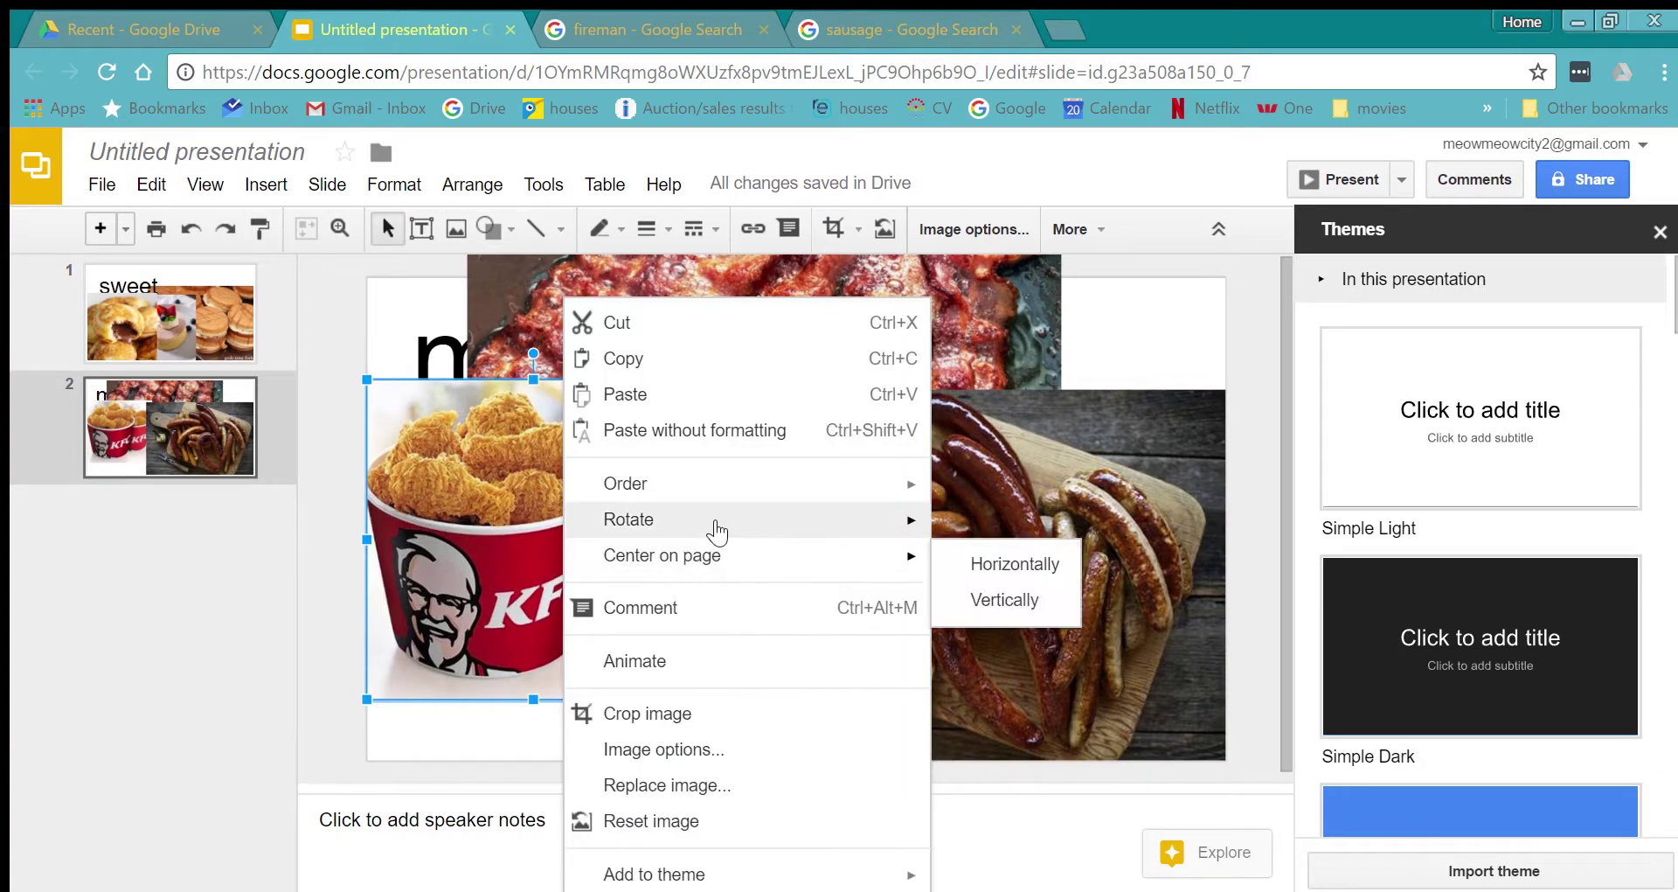
{"action": "mouse_move", "coordinate": [783, 494]}
{"action": "left_click", "coordinate": [1019, 491]}
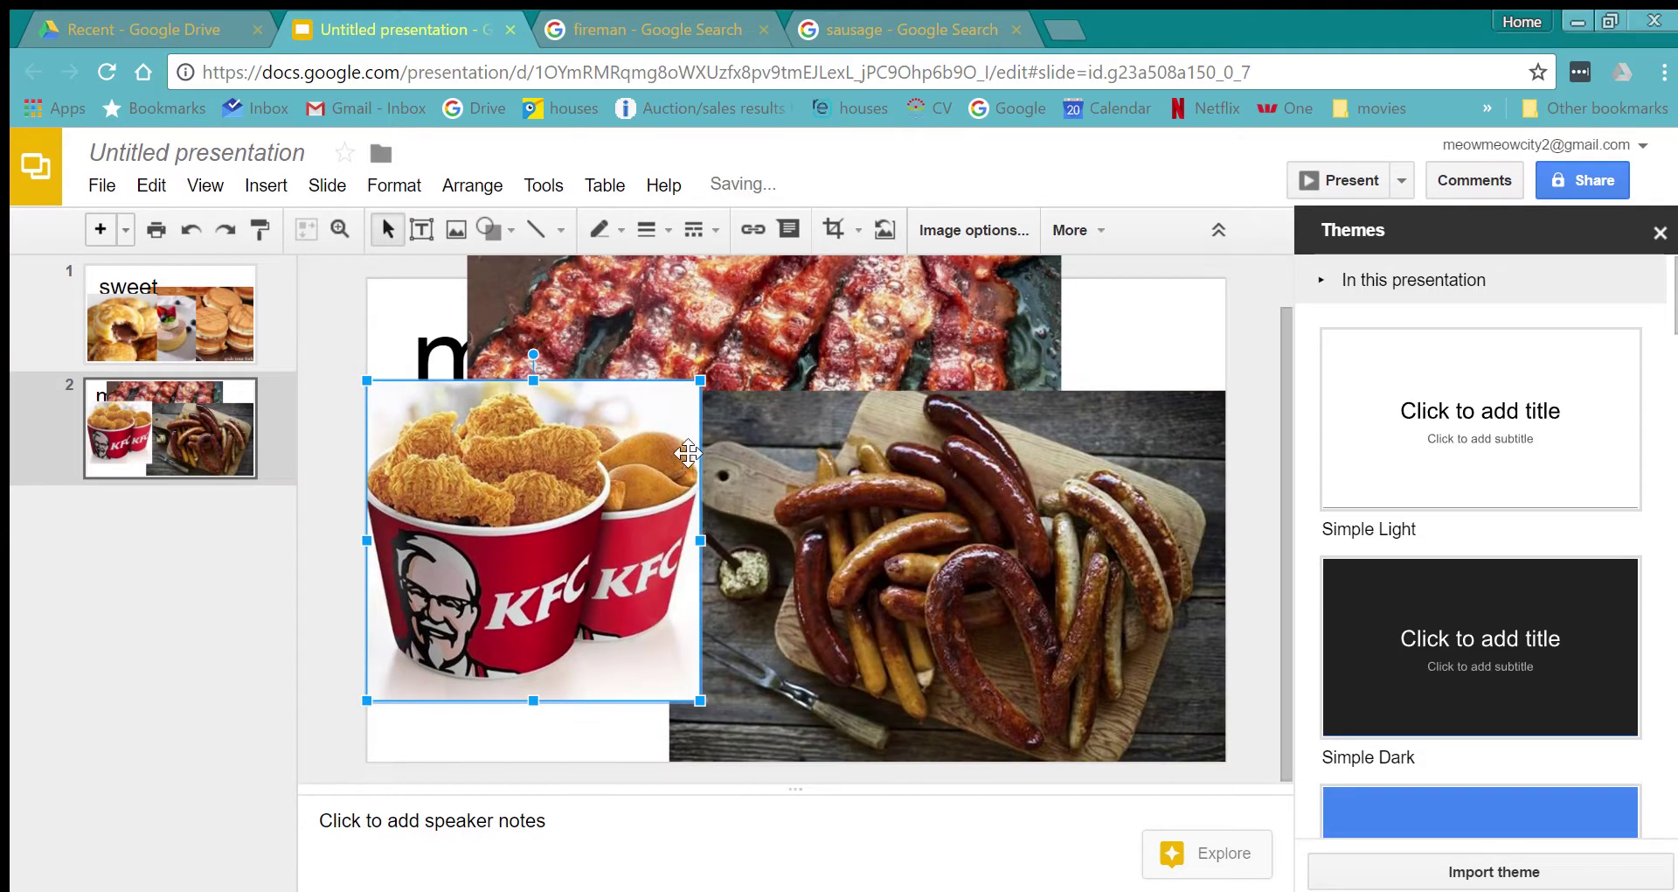
Enlarge the KFC bucket image to nearly the slide's height and place it mid-slide with its lower edge on the slide's lower edge.
{"action": "left_click_drag", "start_coordinate": [700, 380], "coordinate": [841, 247]}
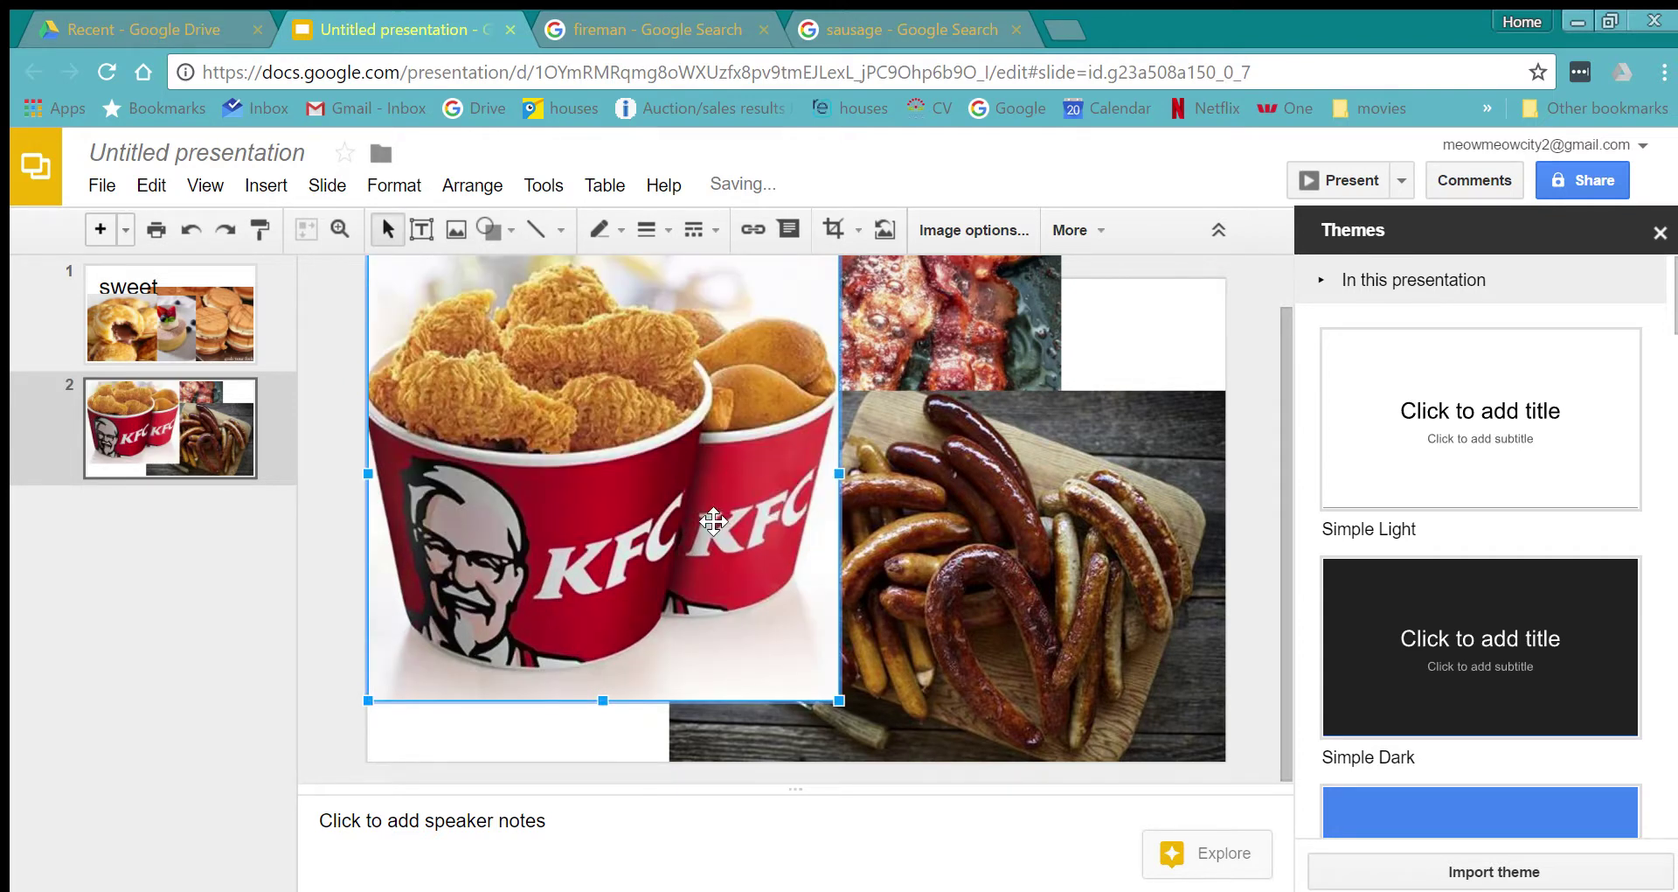
{"action": "left_click_drag", "start_coordinate": [645, 530], "coordinate": [846, 577]}
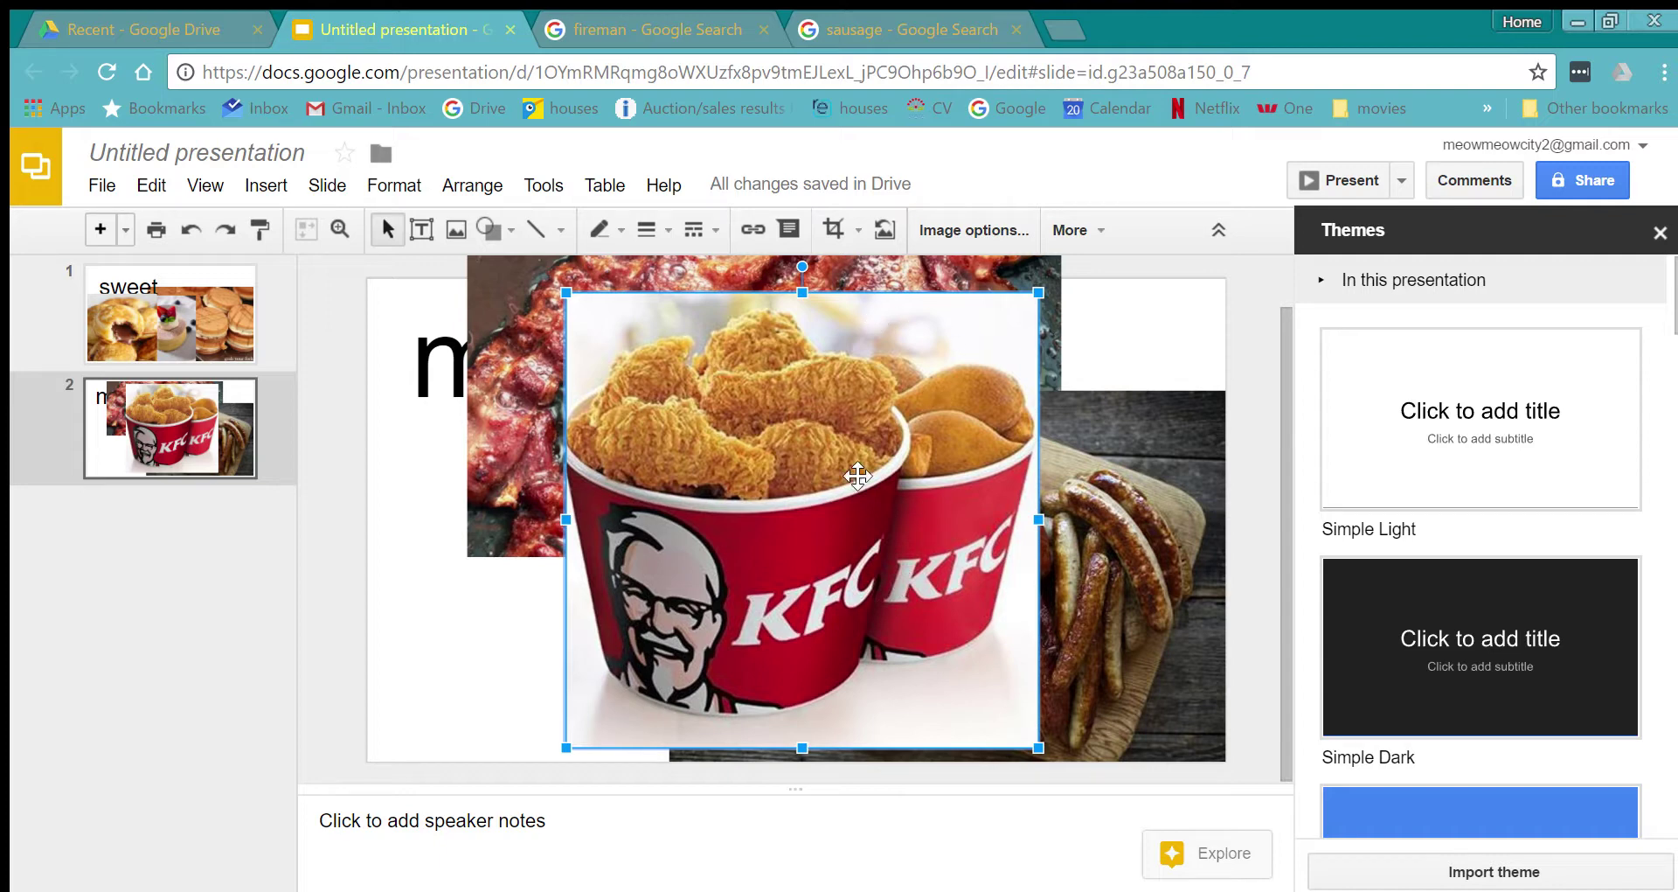
{"action": "left_click_drag", "start_coordinate": [830, 490], "coordinate": [849, 523]}
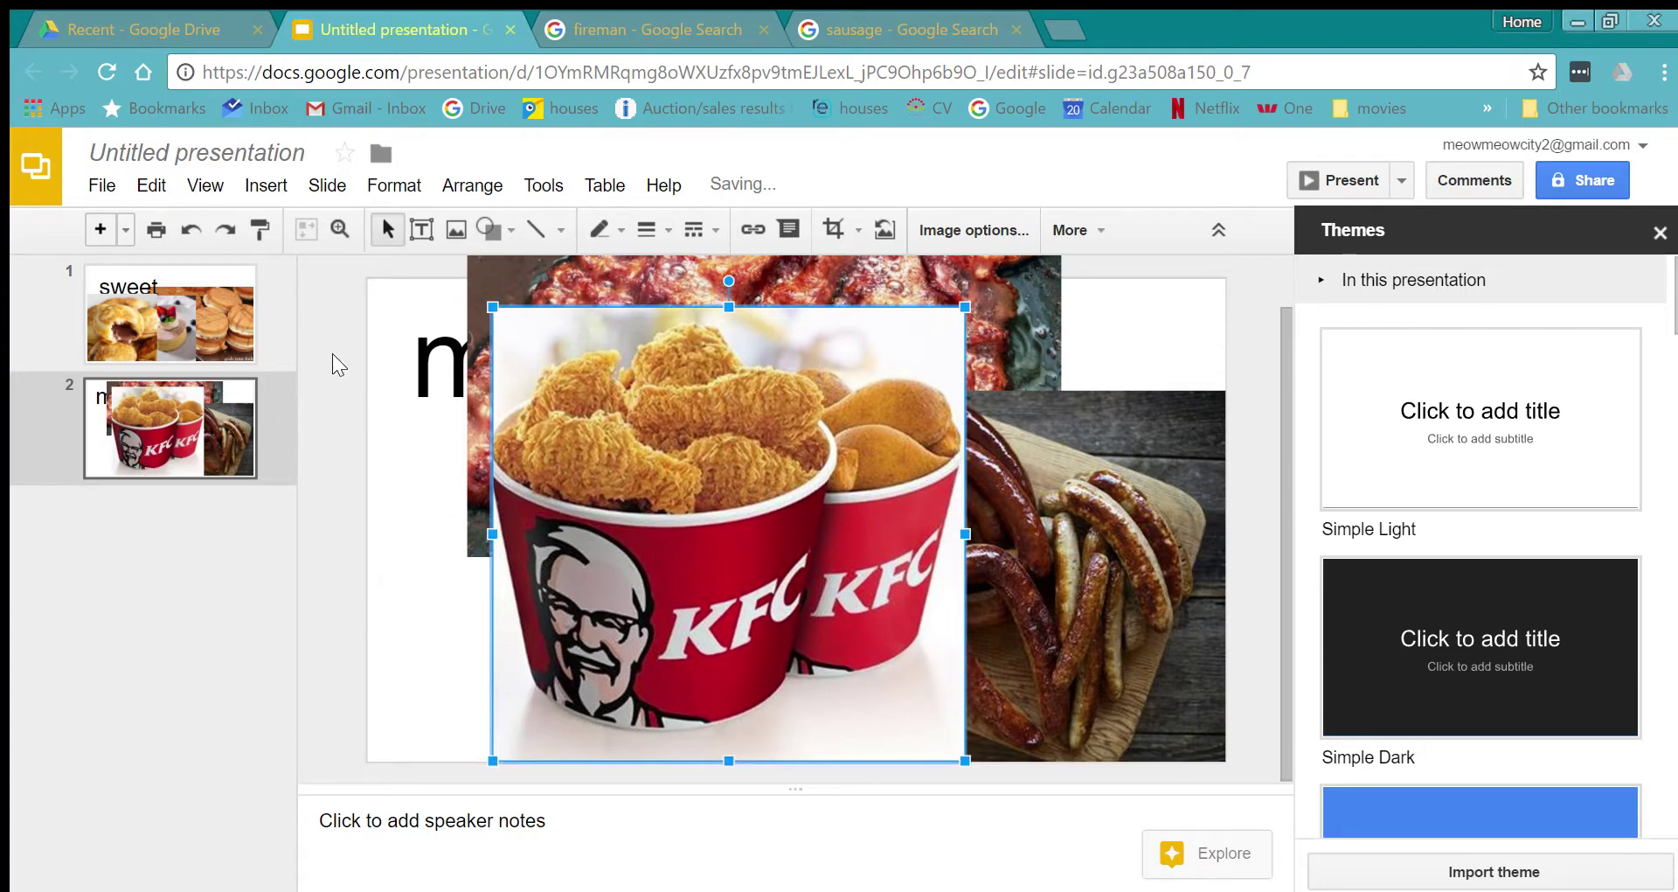
On the "sweet" slide, bring the stacked pancake sandwich image to the front of the other images.
{"action": "left_click", "coordinate": [177, 301]}
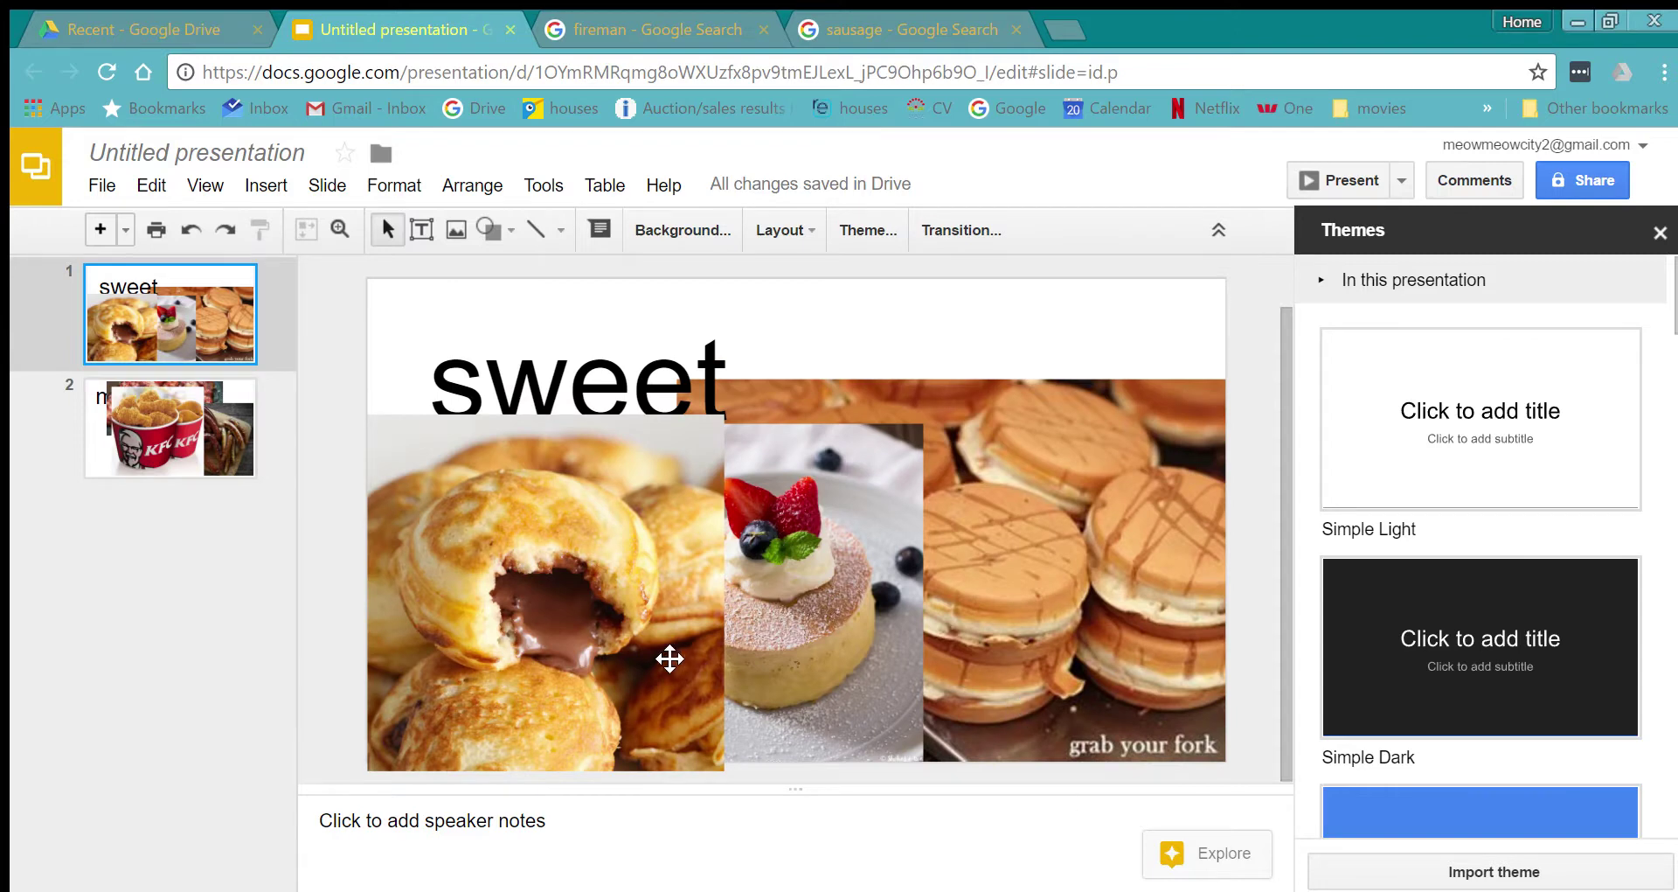
{"action": "left_click", "coordinate": [667, 656]}
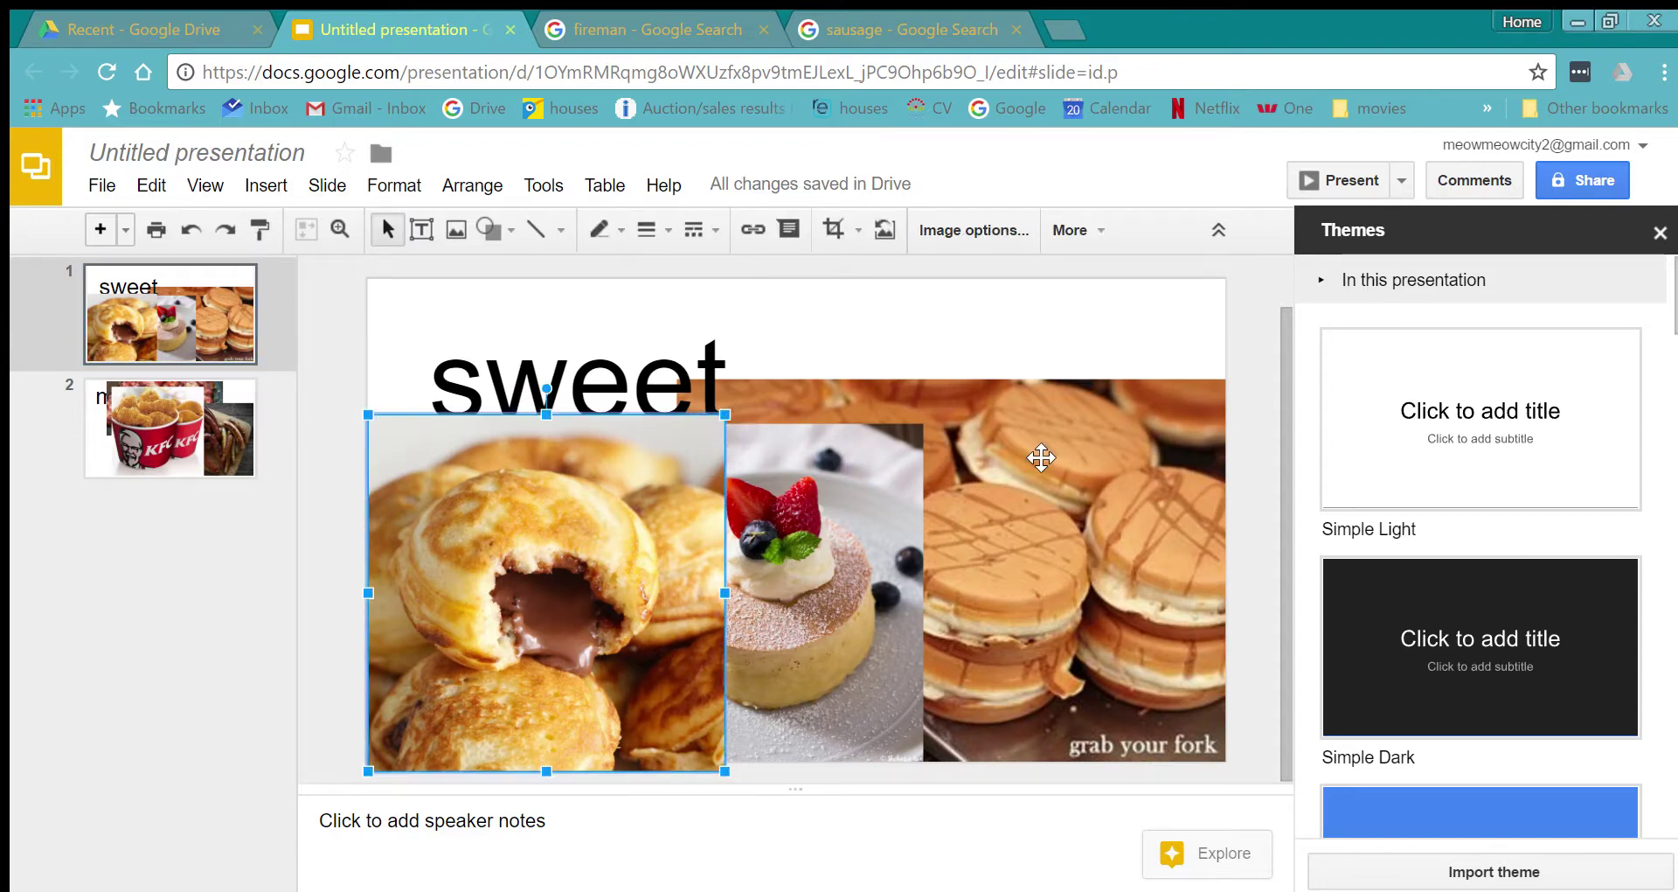
{"action": "right_click", "coordinate": [1028, 453]}
{"action": "mouse_move", "coordinate": [1212, 482]}
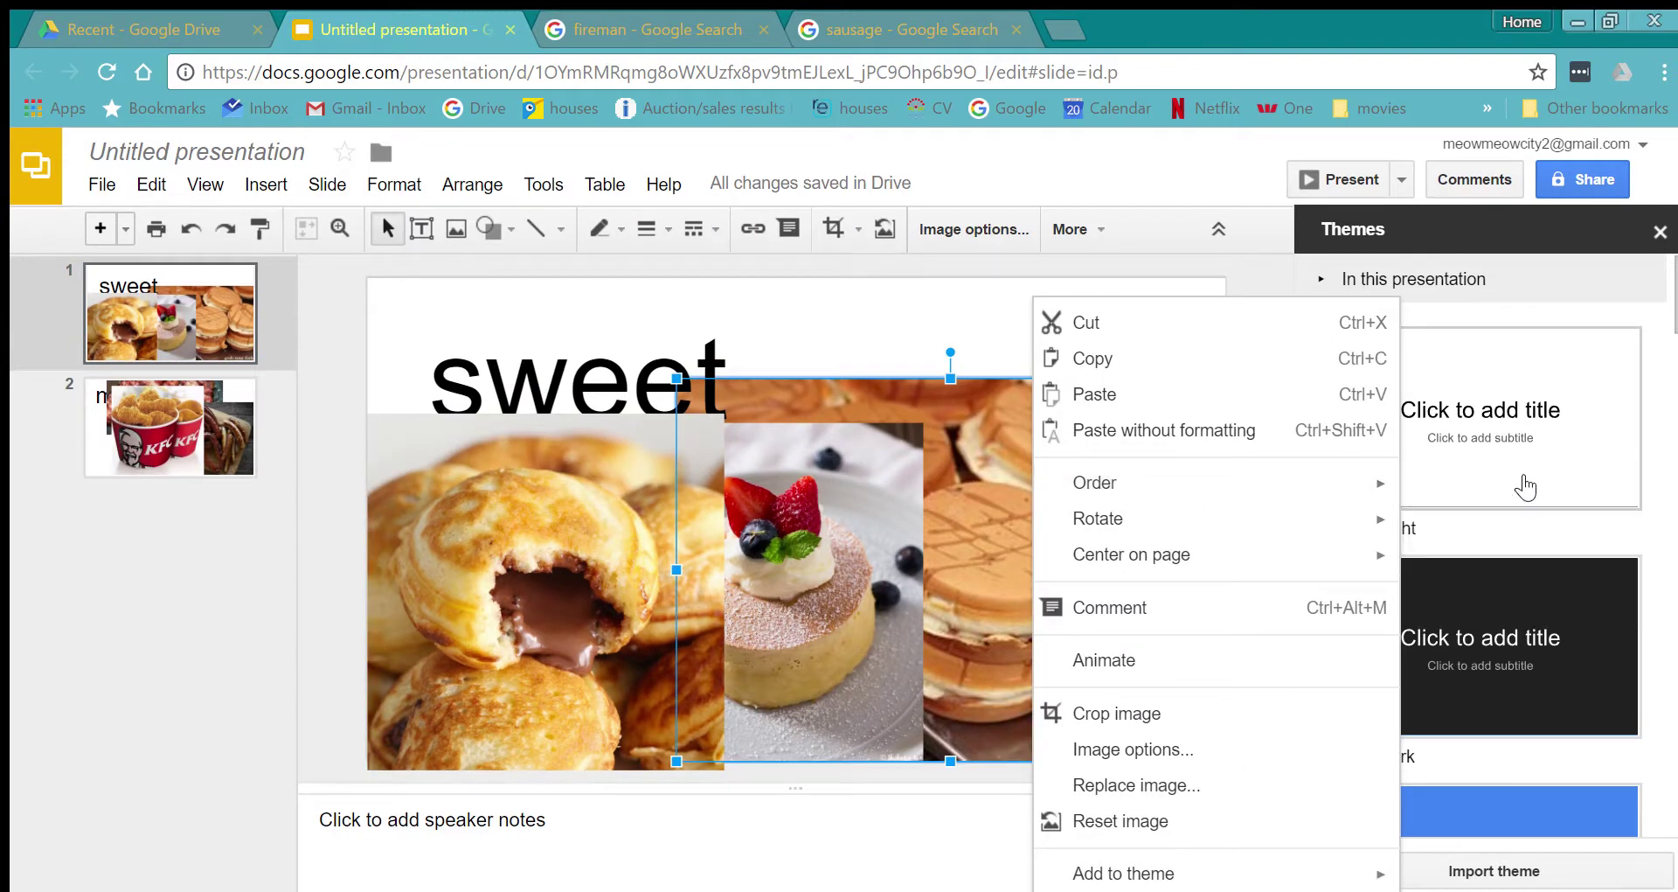
{"action": "left_click", "coordinate": [1467, 495]}
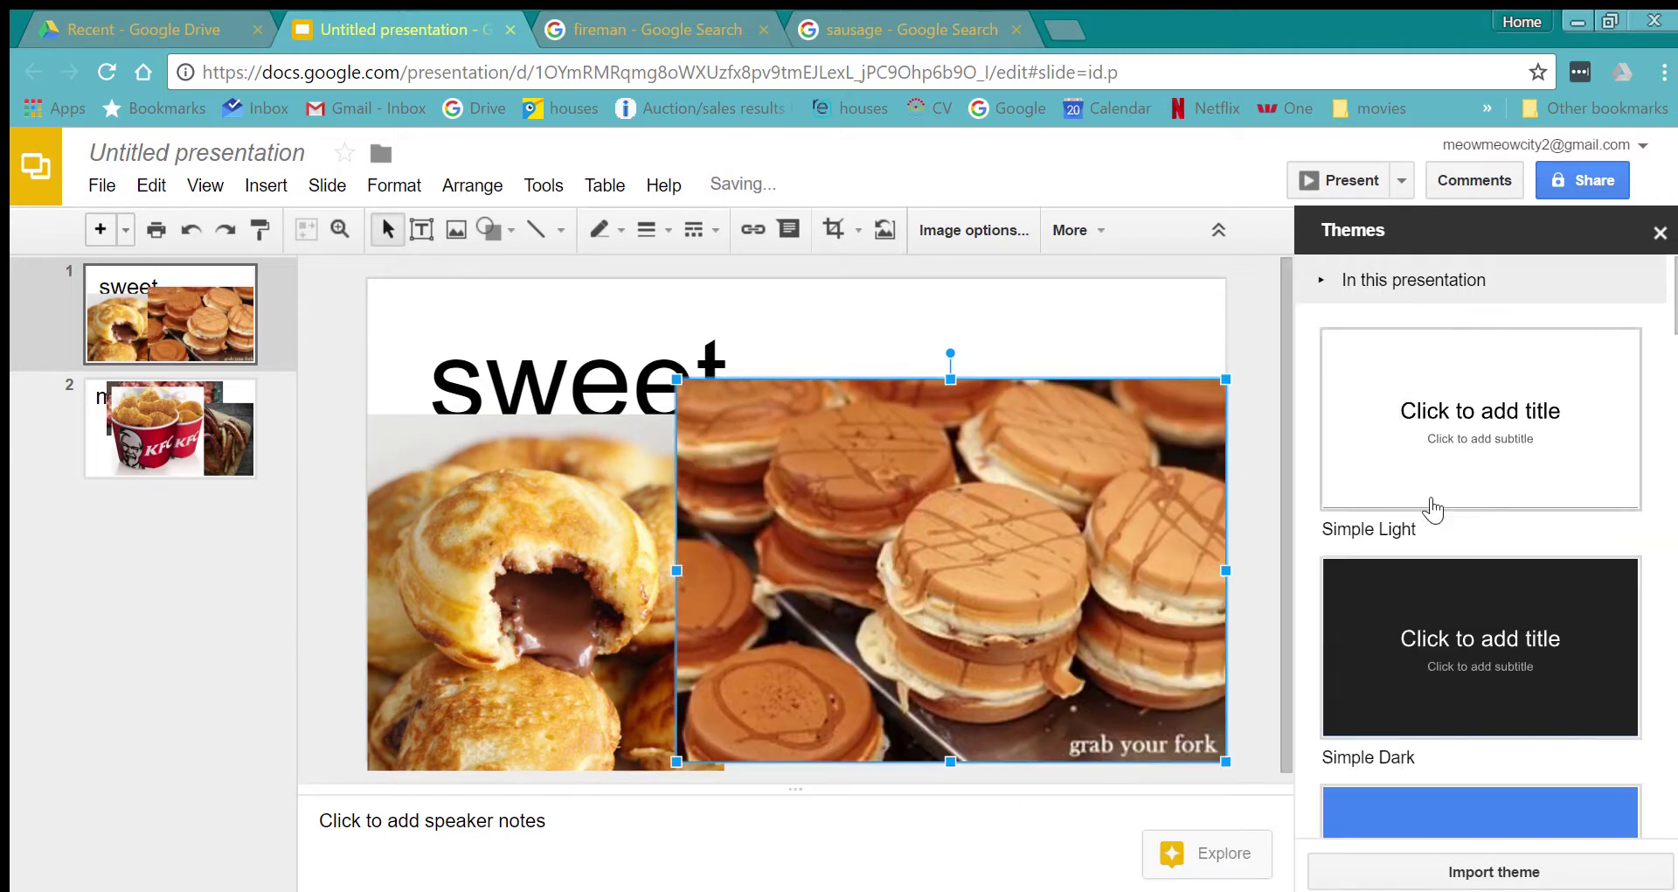
Move the pancake sandwich image up over the slide's upper edge and the berry-topped pancake image down past the lower edge.
{"action": "left_click_drag", "start_coordinate": [1026, 532], "coordinate": [959, 407]}
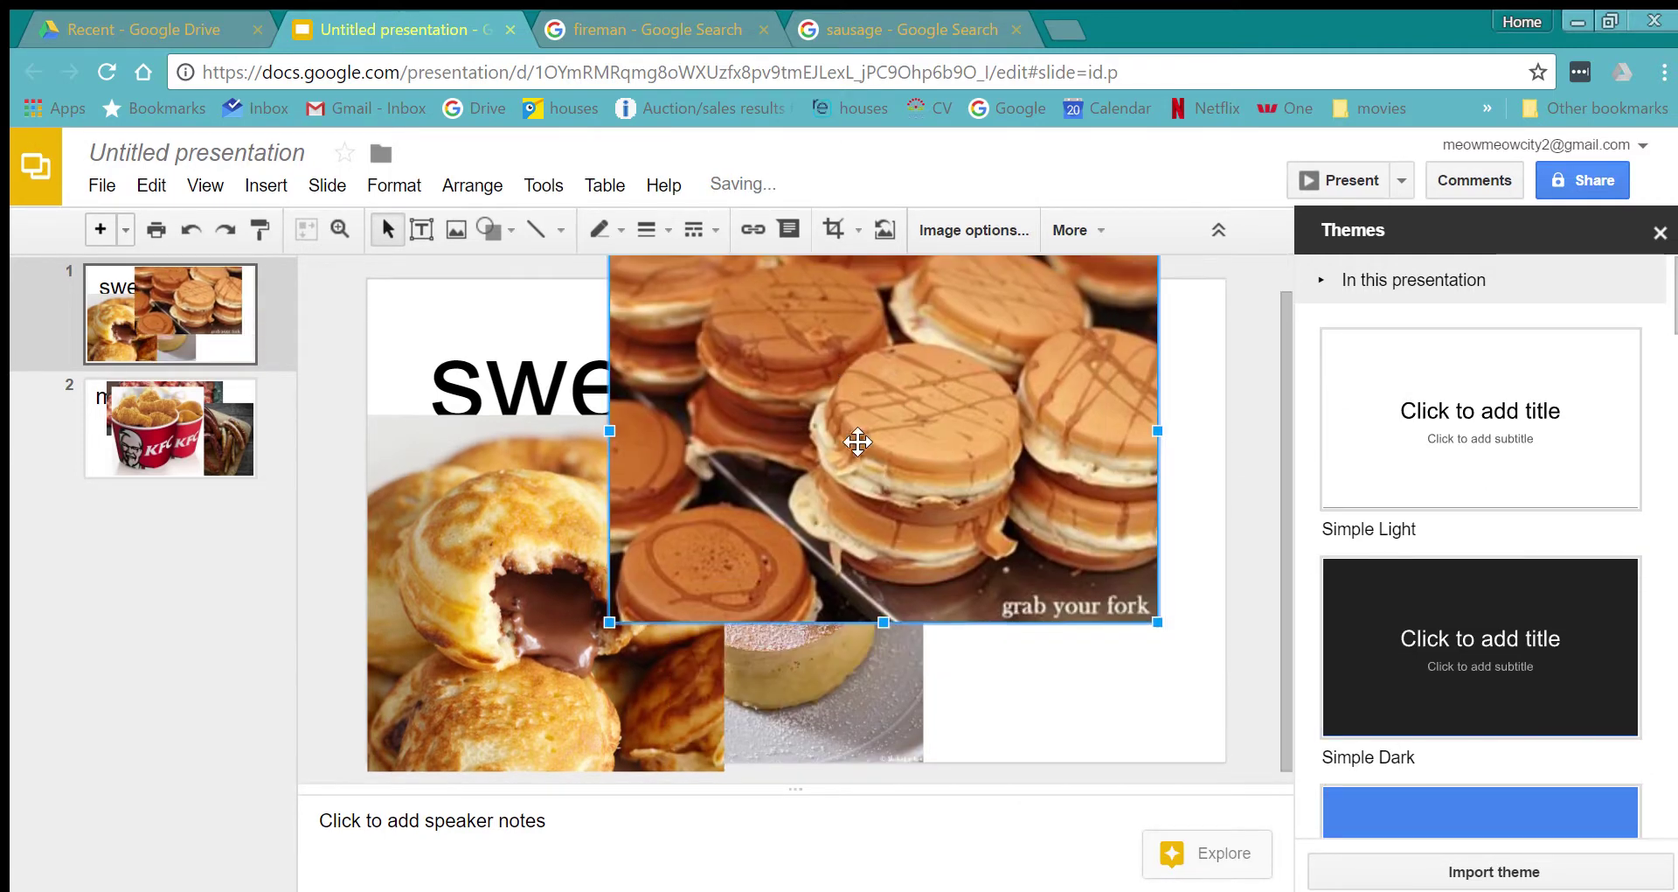
{"action": "left_click_drag", "start_coordinate": [873, 705], "coordinate": [1052, 665]}
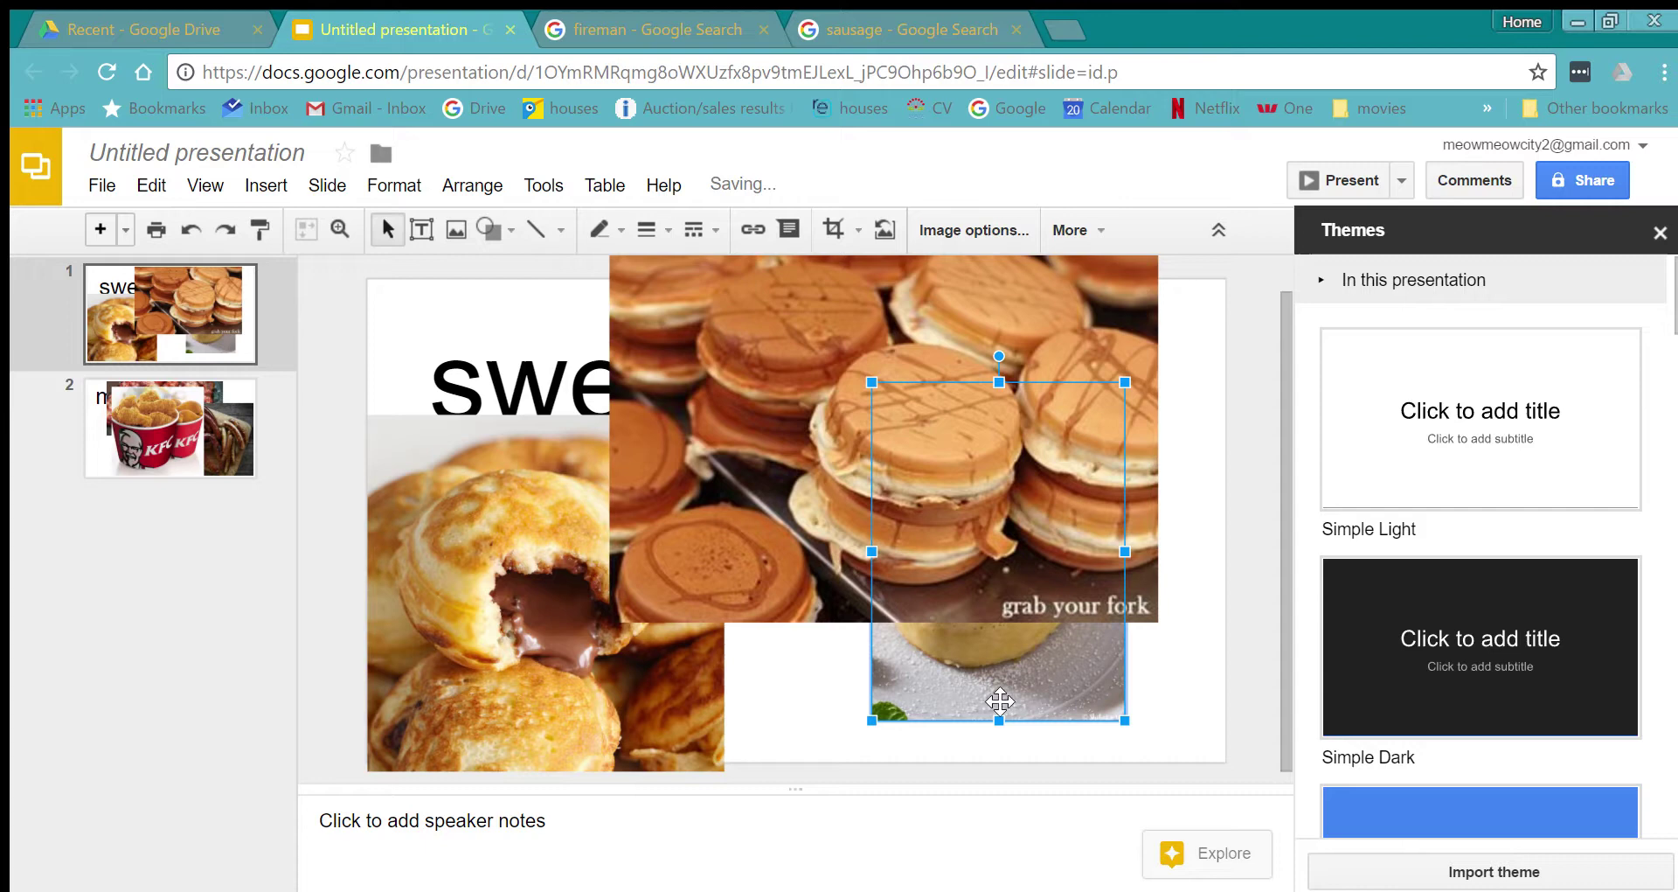
{"action": "left_click_drag", "start_coordinate": [979, 618], "coordinate": [921, 766]}
{"action": "left_click_drag", "start_coordinate": [1002, 639], "coordinate": [1014, 511]}
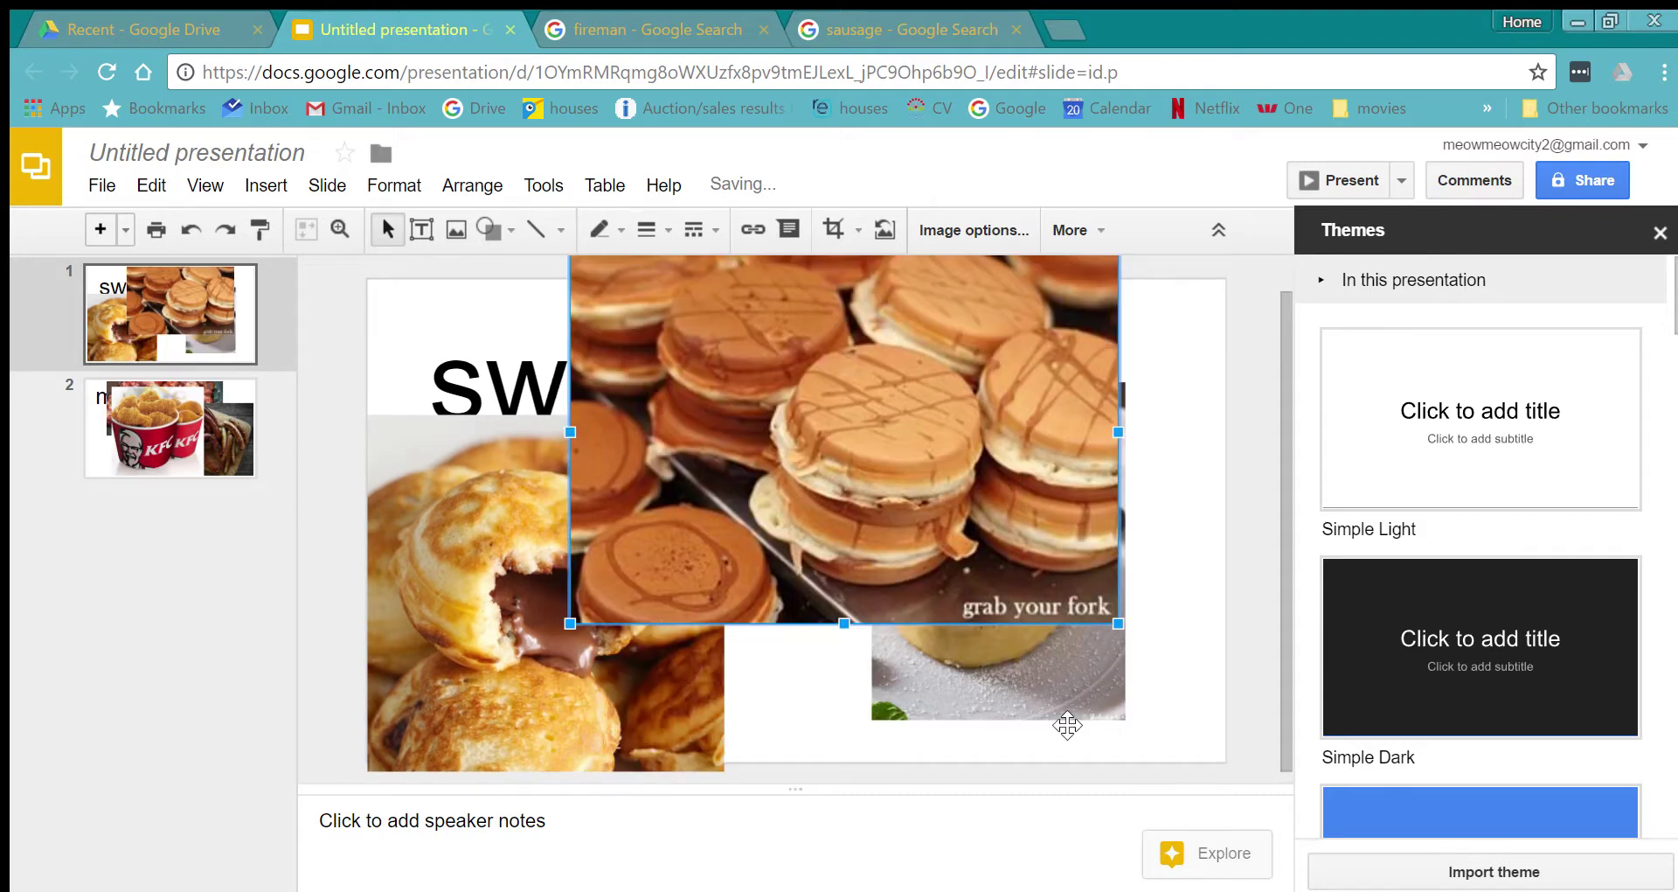
{"action": "left_click", "coordinate": [1025, 710]}
{"action": "left_click_drag", "start_coordinate": [1019, 662], "coordinate": [981, 776]}
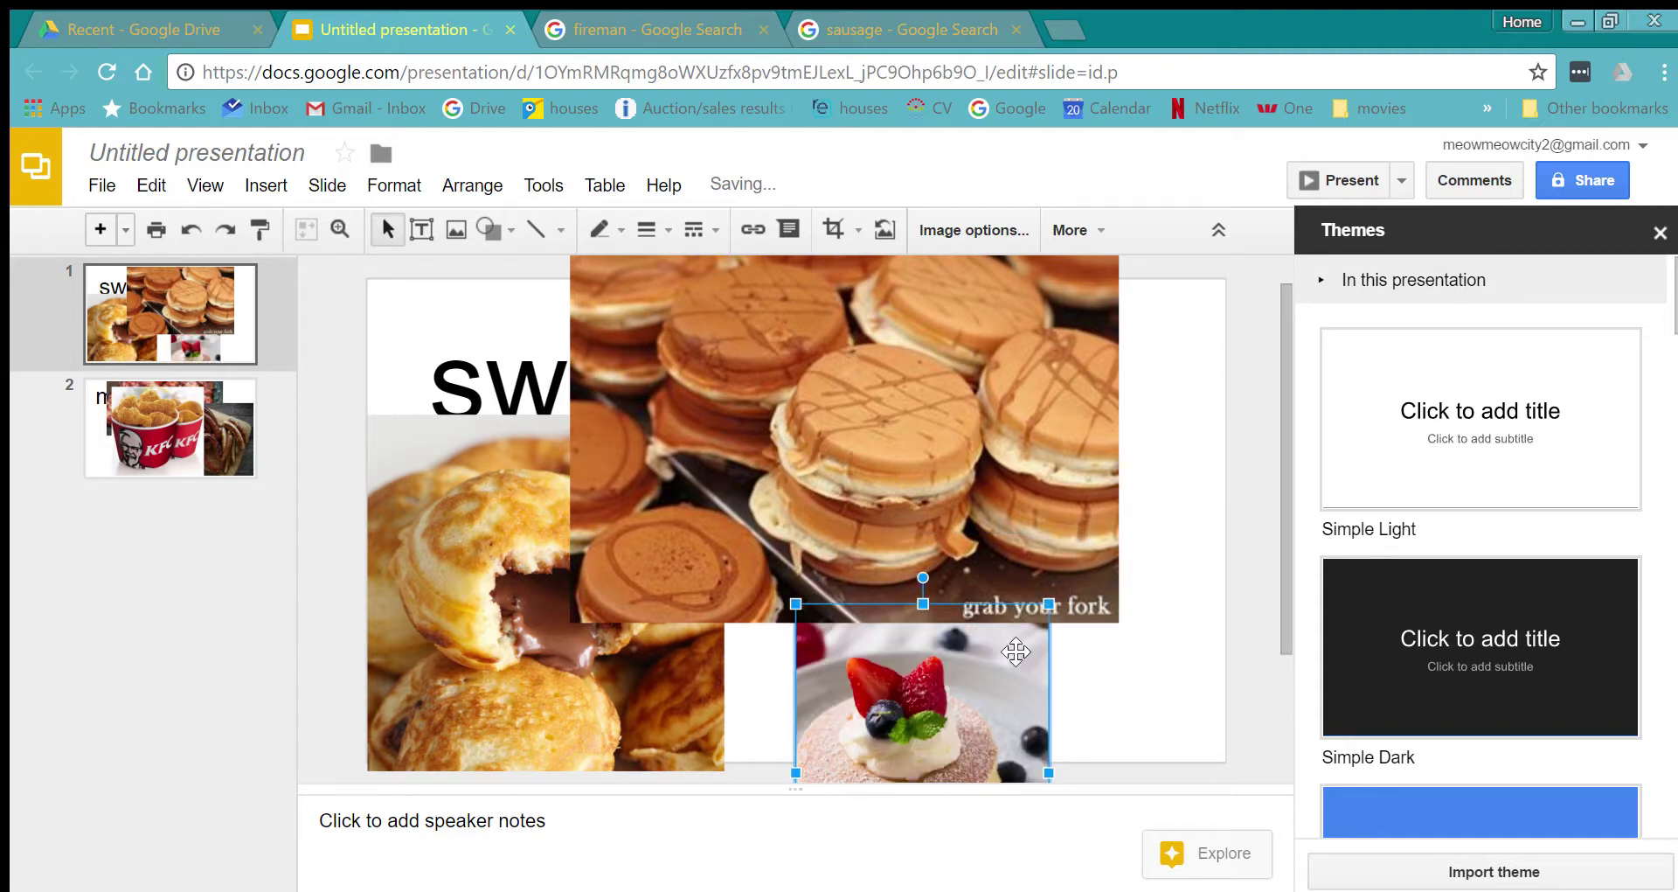
{"action": "left_click", "coordinate": [1161, 605]}
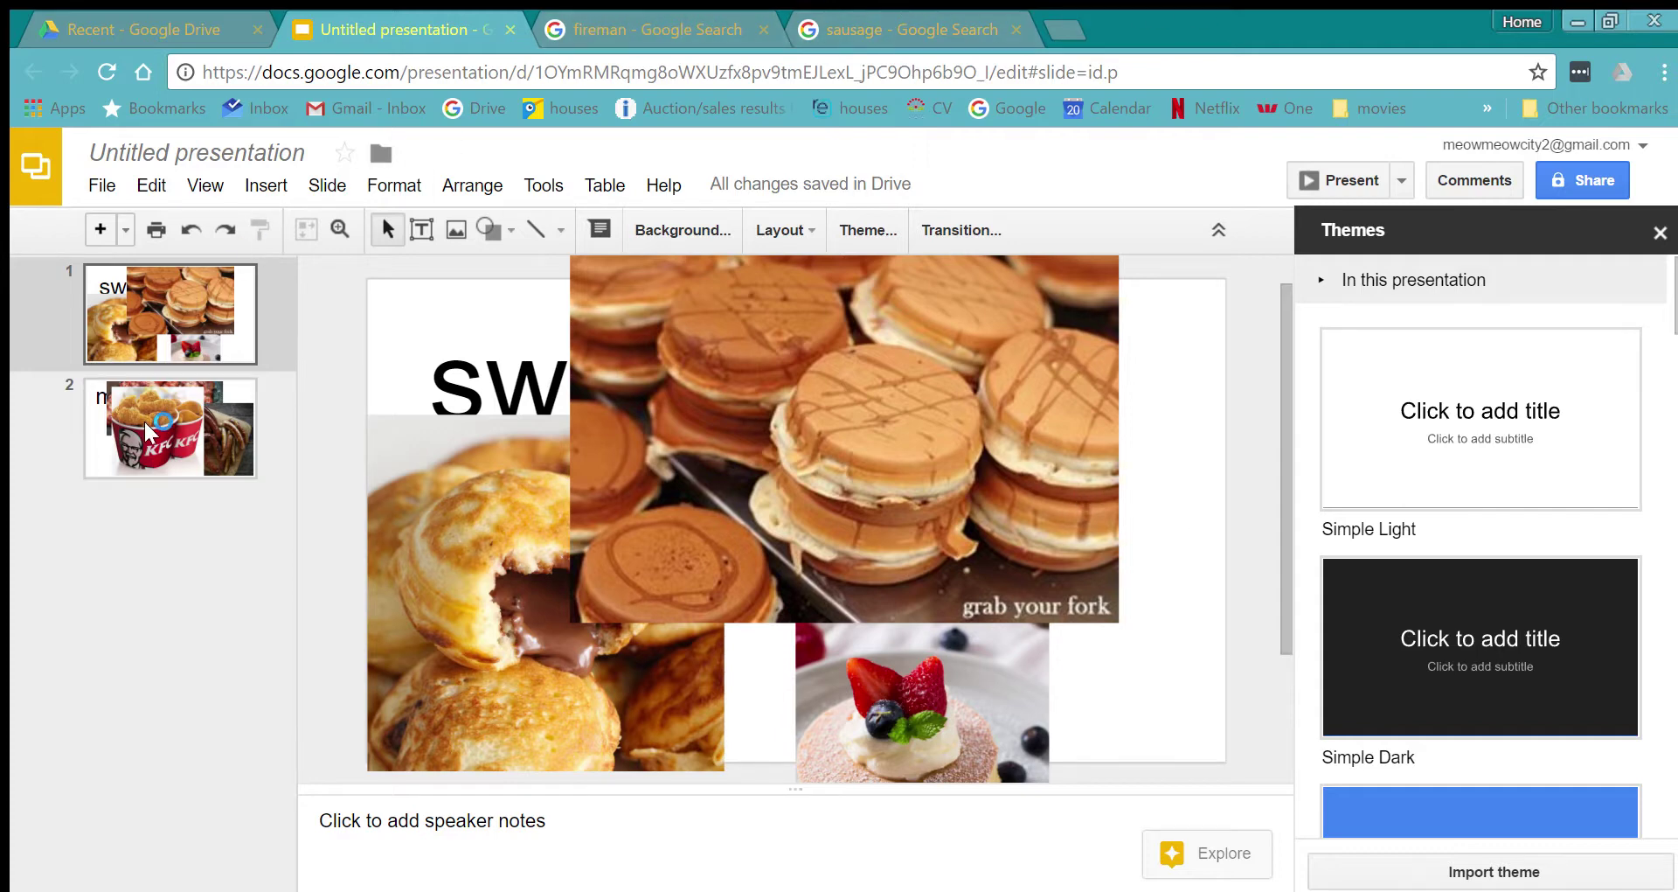
Copy the animated fireman image from the Google results onto the "sweet" slide, place it over the pancake images, and delete it.
{"action": "key", "text": "Down"}
{"action": "key", "text": "Up"}
{"action": "left_click", "coordinate": [649, 4]}
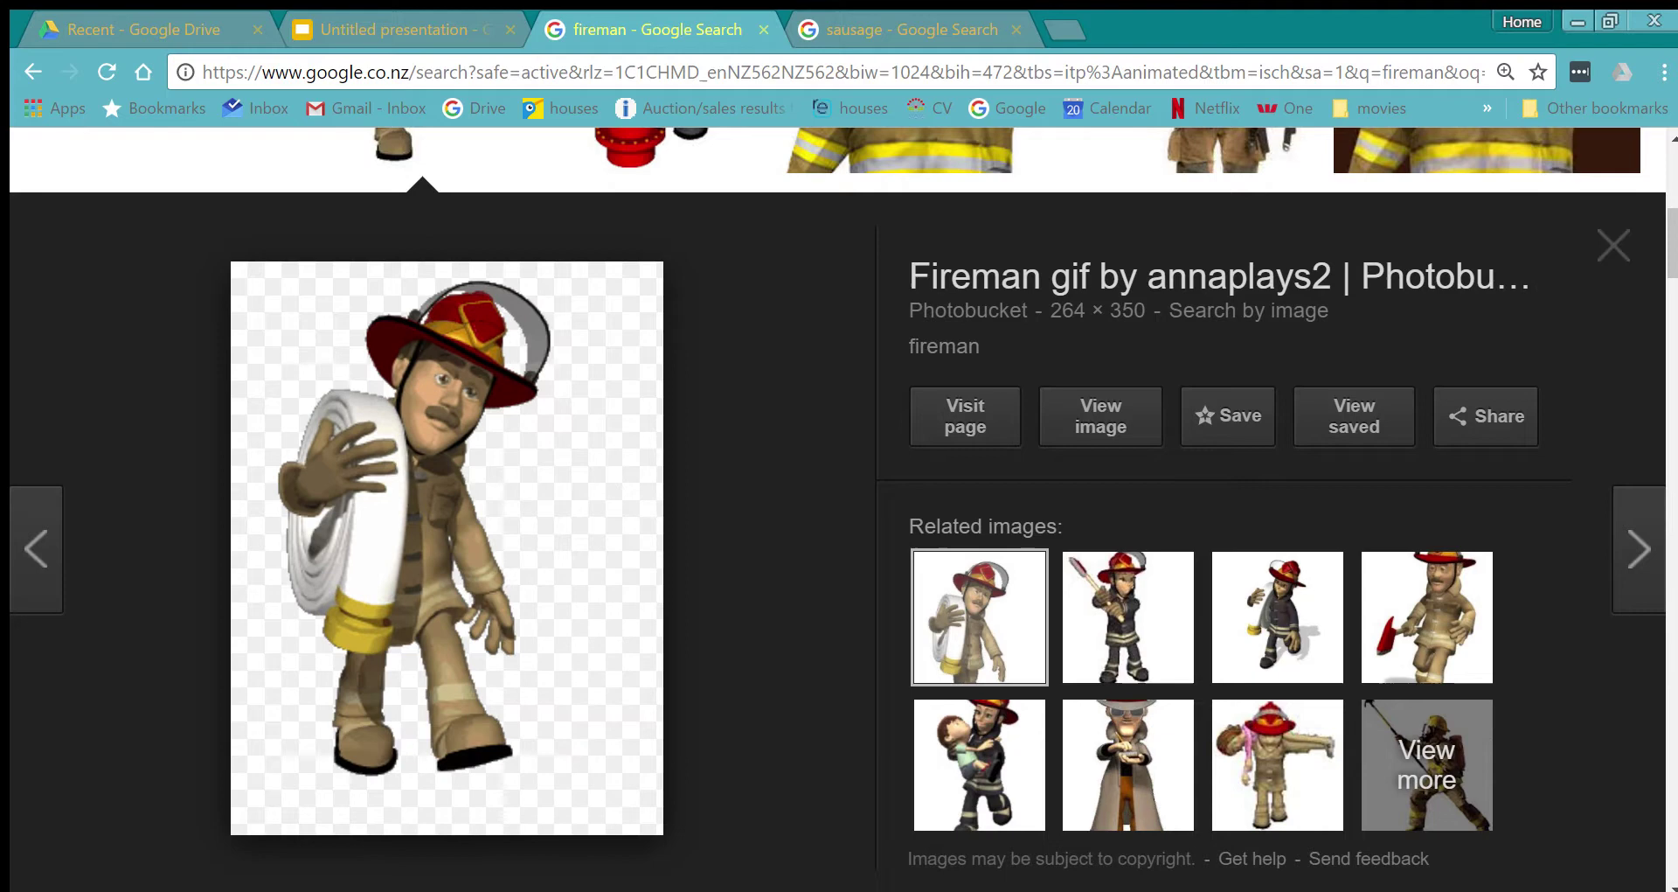
{"action": "left_click_drag", "start_coordinate": [463, 517], "coordinate": [734, 420]}
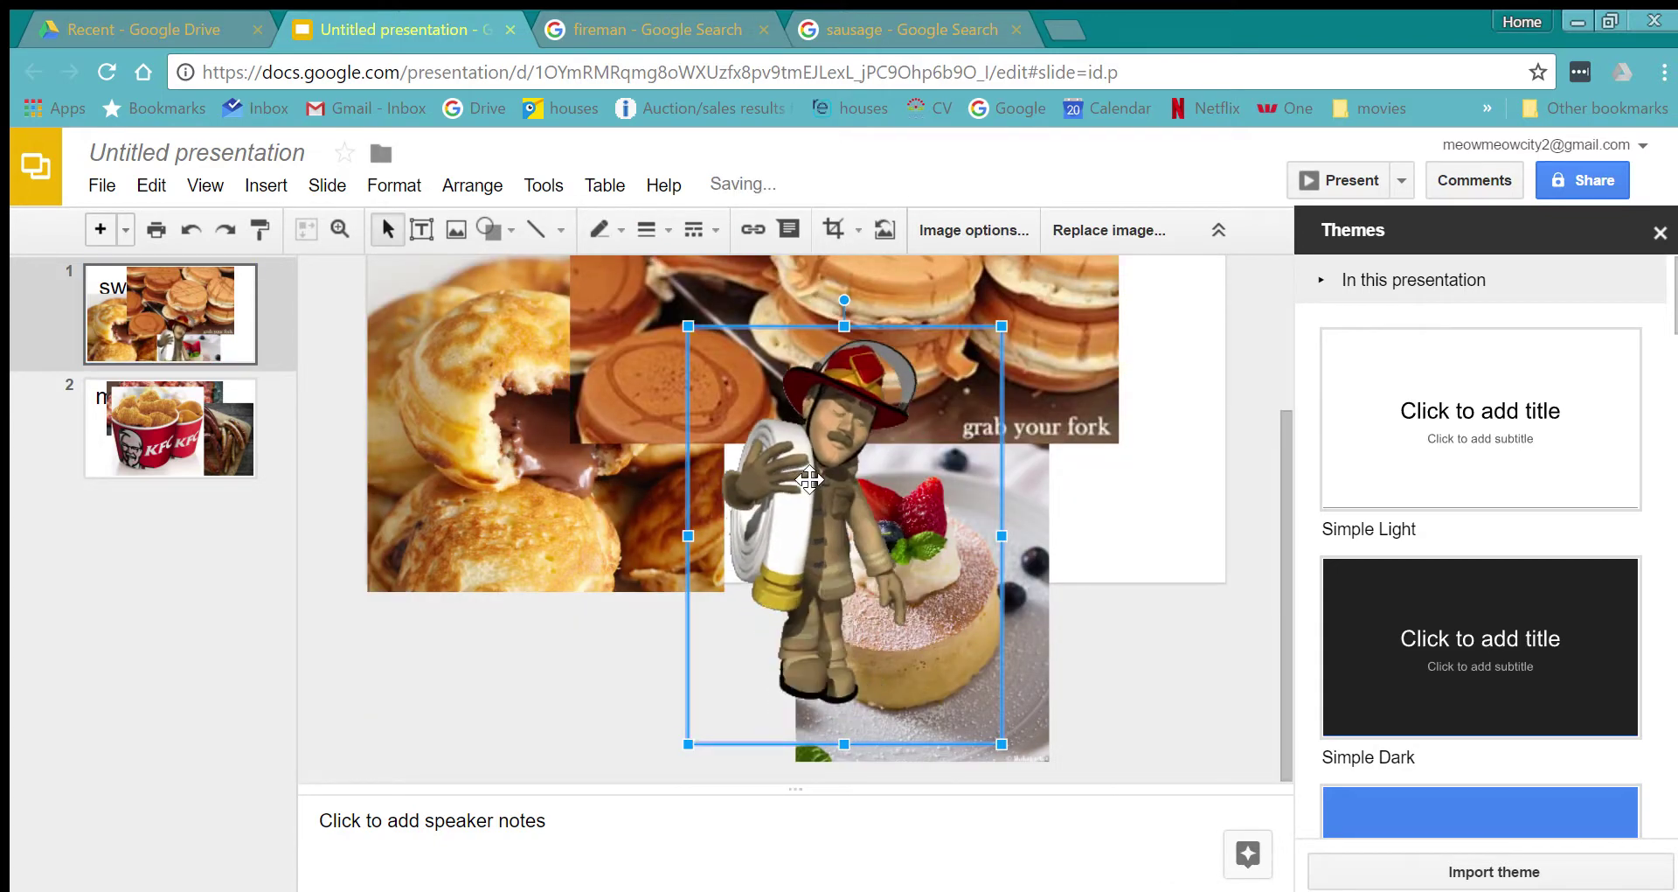
{"action": "left_click_drag", "start_coordinate": [894, 437], "coordinate": [767, 356]}
{"action": "scroll", "coordinate": [730, 744], "scroll_direction": "up", "scroll_amount": 3}
{"action": "left_click_drag", "start_coordinate": [730, 744], "coordinate": [775, 637]}
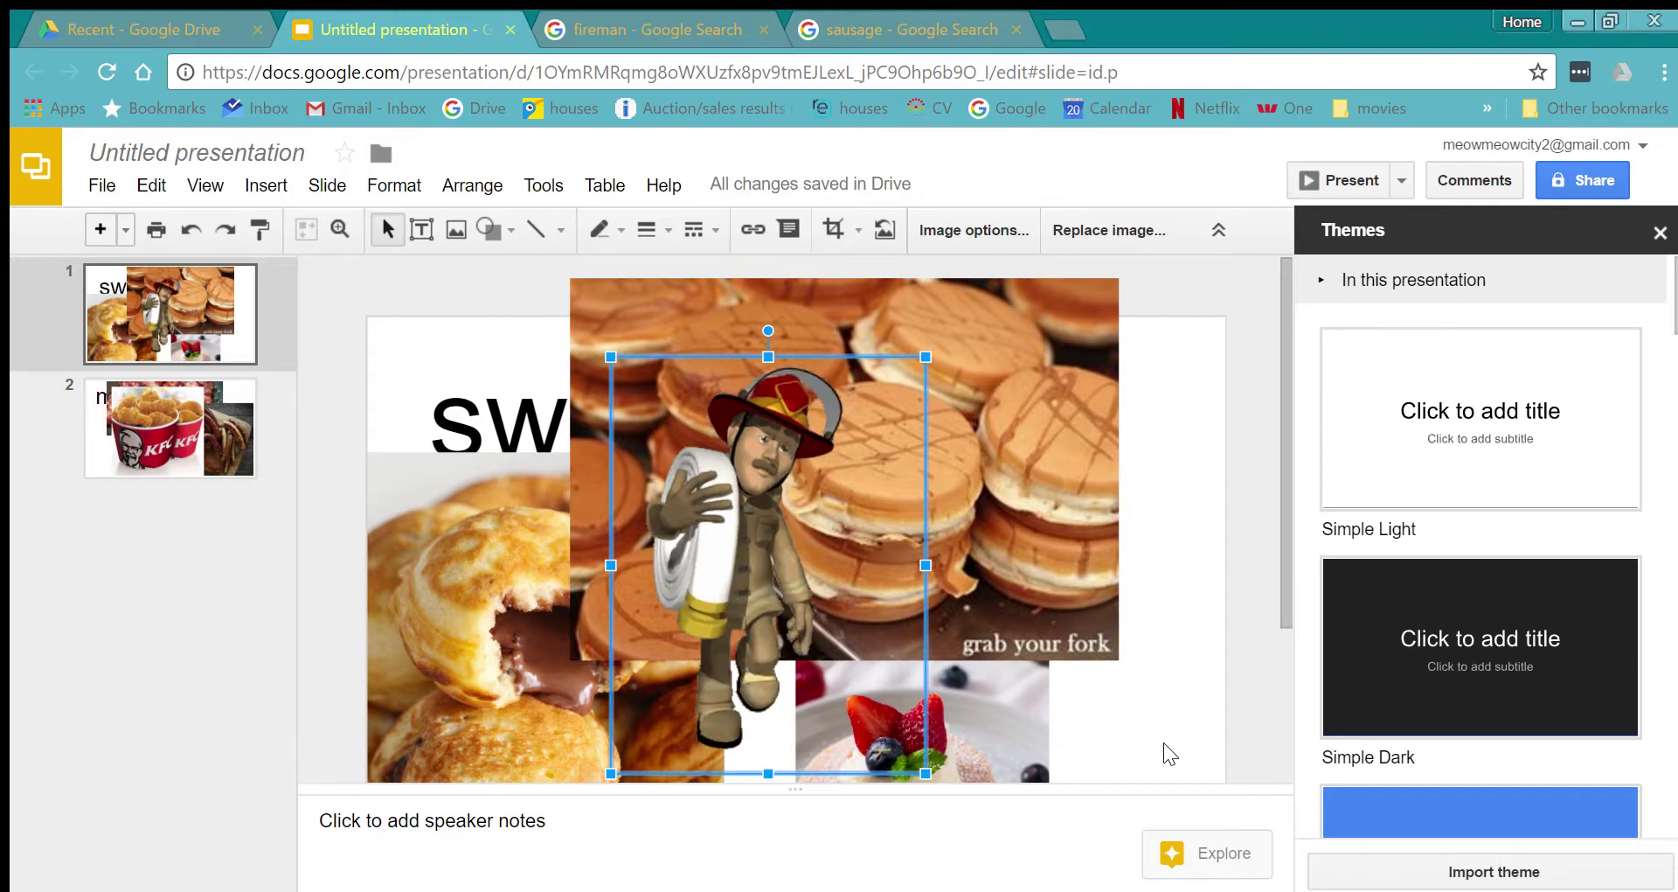
{"action": "key", "text": "Delete"}
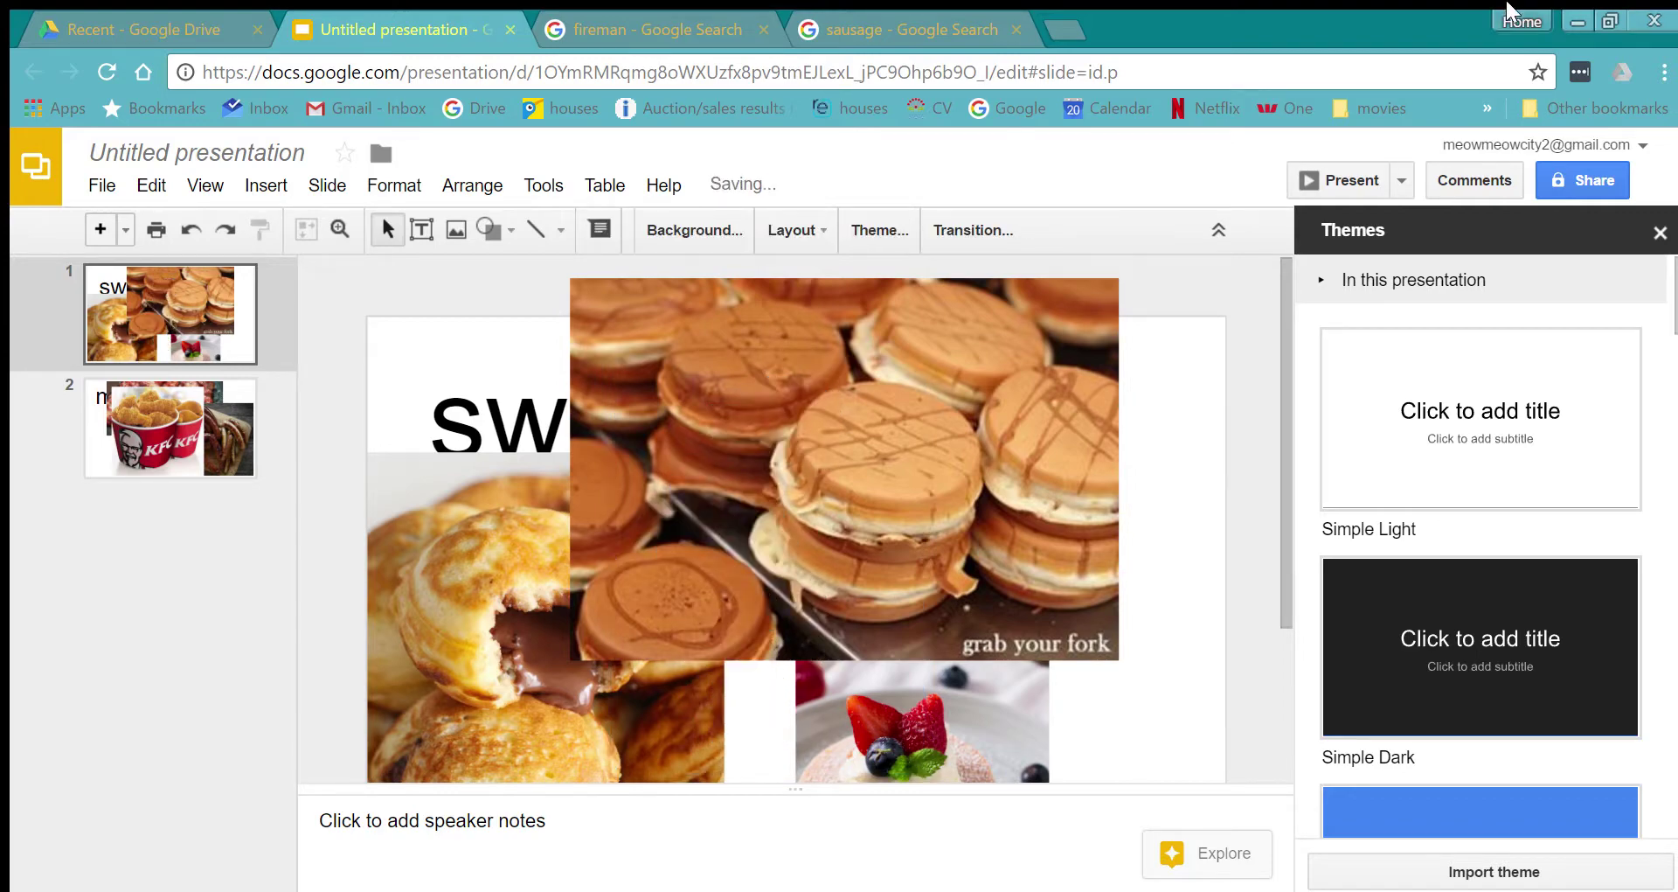
Return to the animated fireman image results and run a new Google Images search for "cat".
{"action": "left_click", "coordinate": [738, 29]}
{"action": "scroll", "coordinate": [695, 464], "scroll_direction": "down", "scroll_amount": 3}
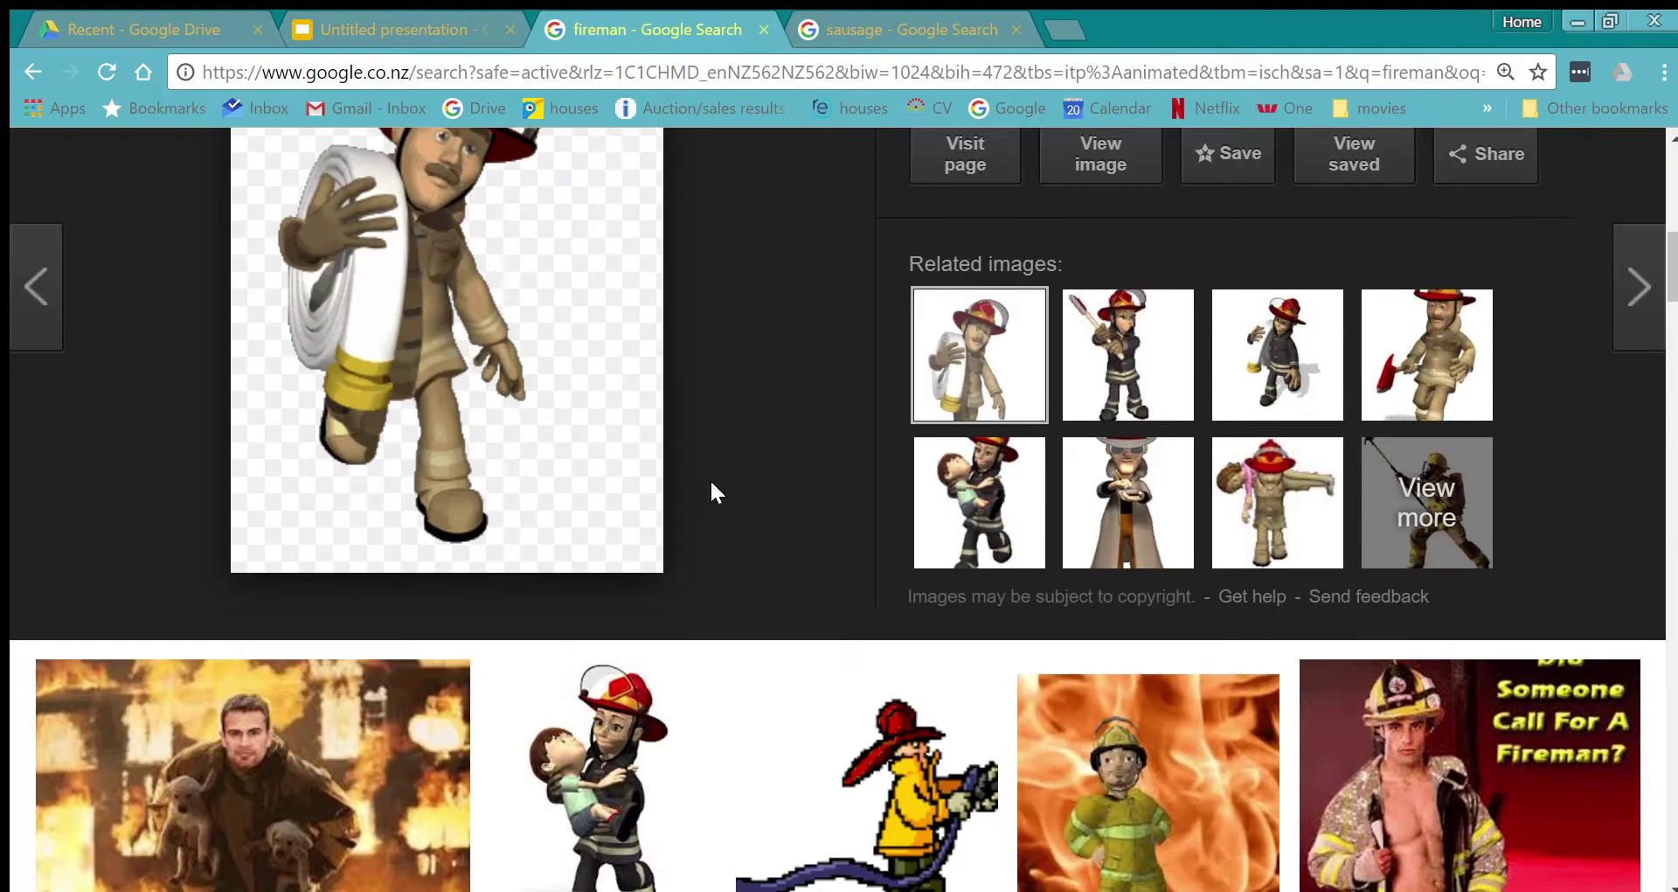
{"action": "scroll", "coordinate": [713, 489], "scroll_direction": "down", "scroll_amount": 10}
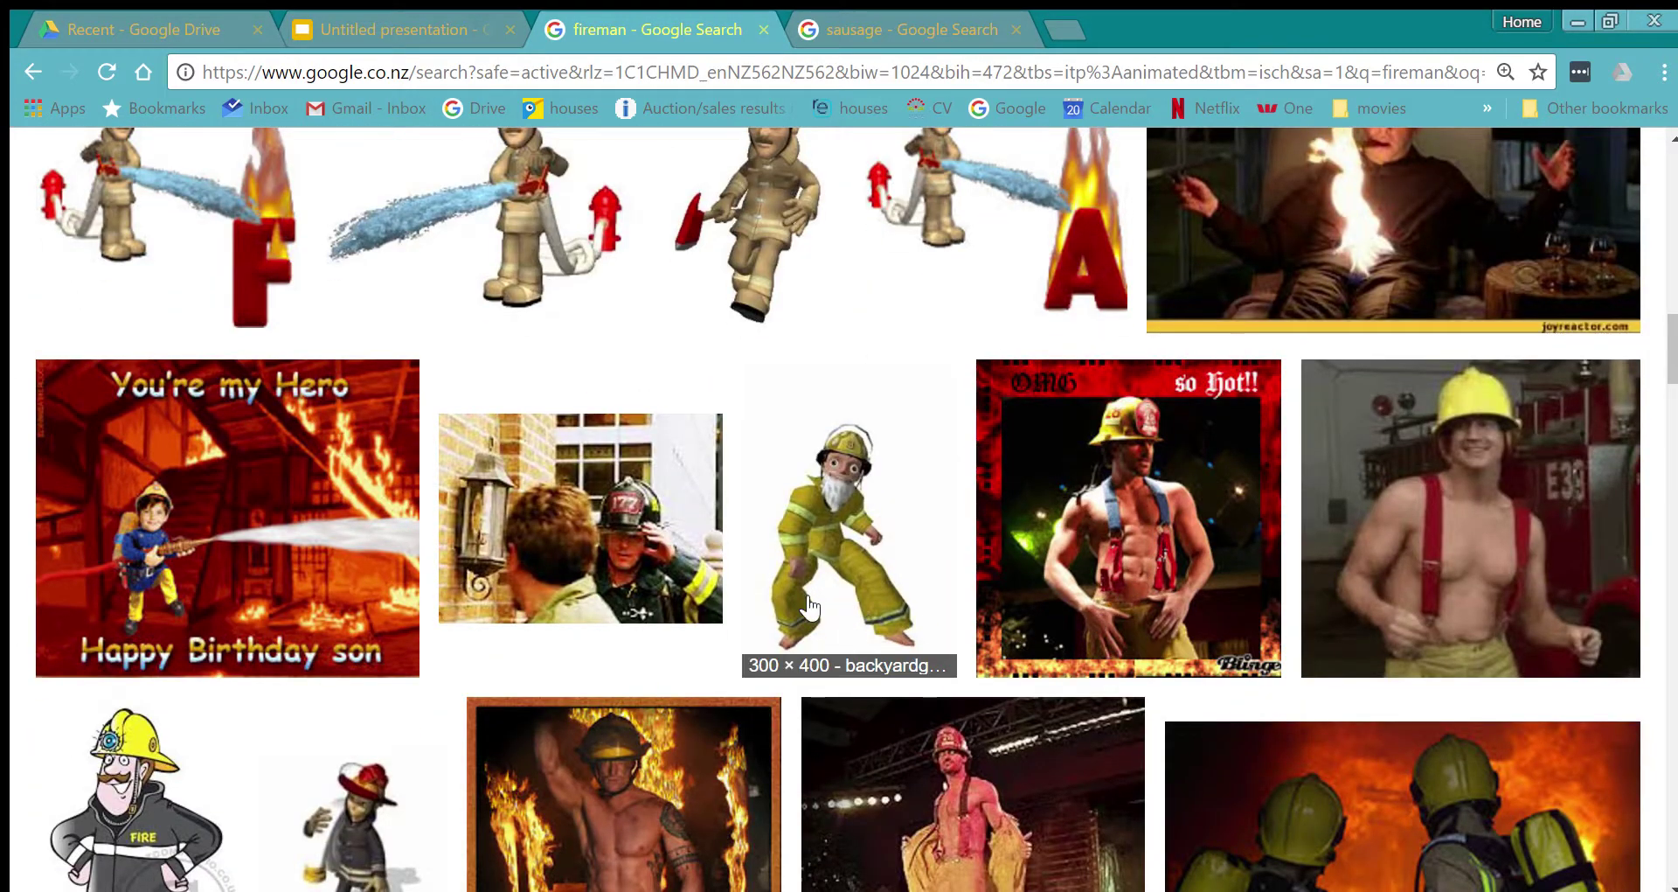
{"action": "scroll", "coordinate": [810, 606], "scroll_direction": "up", "scroll_amount": 10}
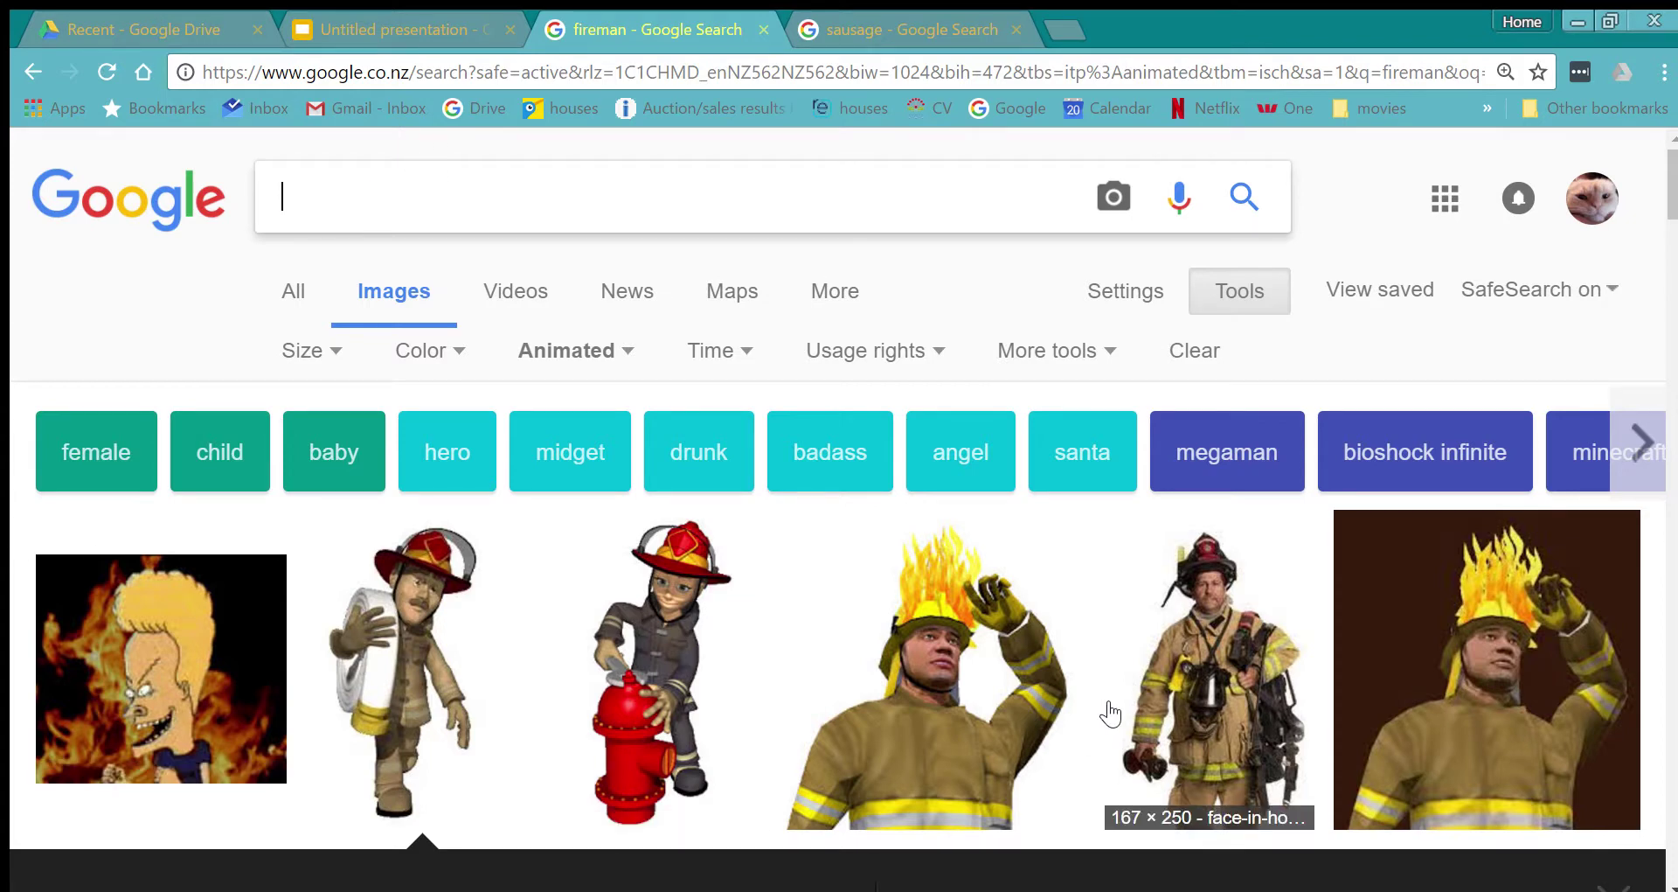
{"action": "type", "text": "cat"}
{"action": "key", "text": "Return"}
Open the white munchkin cat image from BuzzFeed in the results and add it to the "sweet" slide.
{"action": "scroll", "coordinate": [1128, 709], "scroll_direction": "down", "scroll_amount": 4}
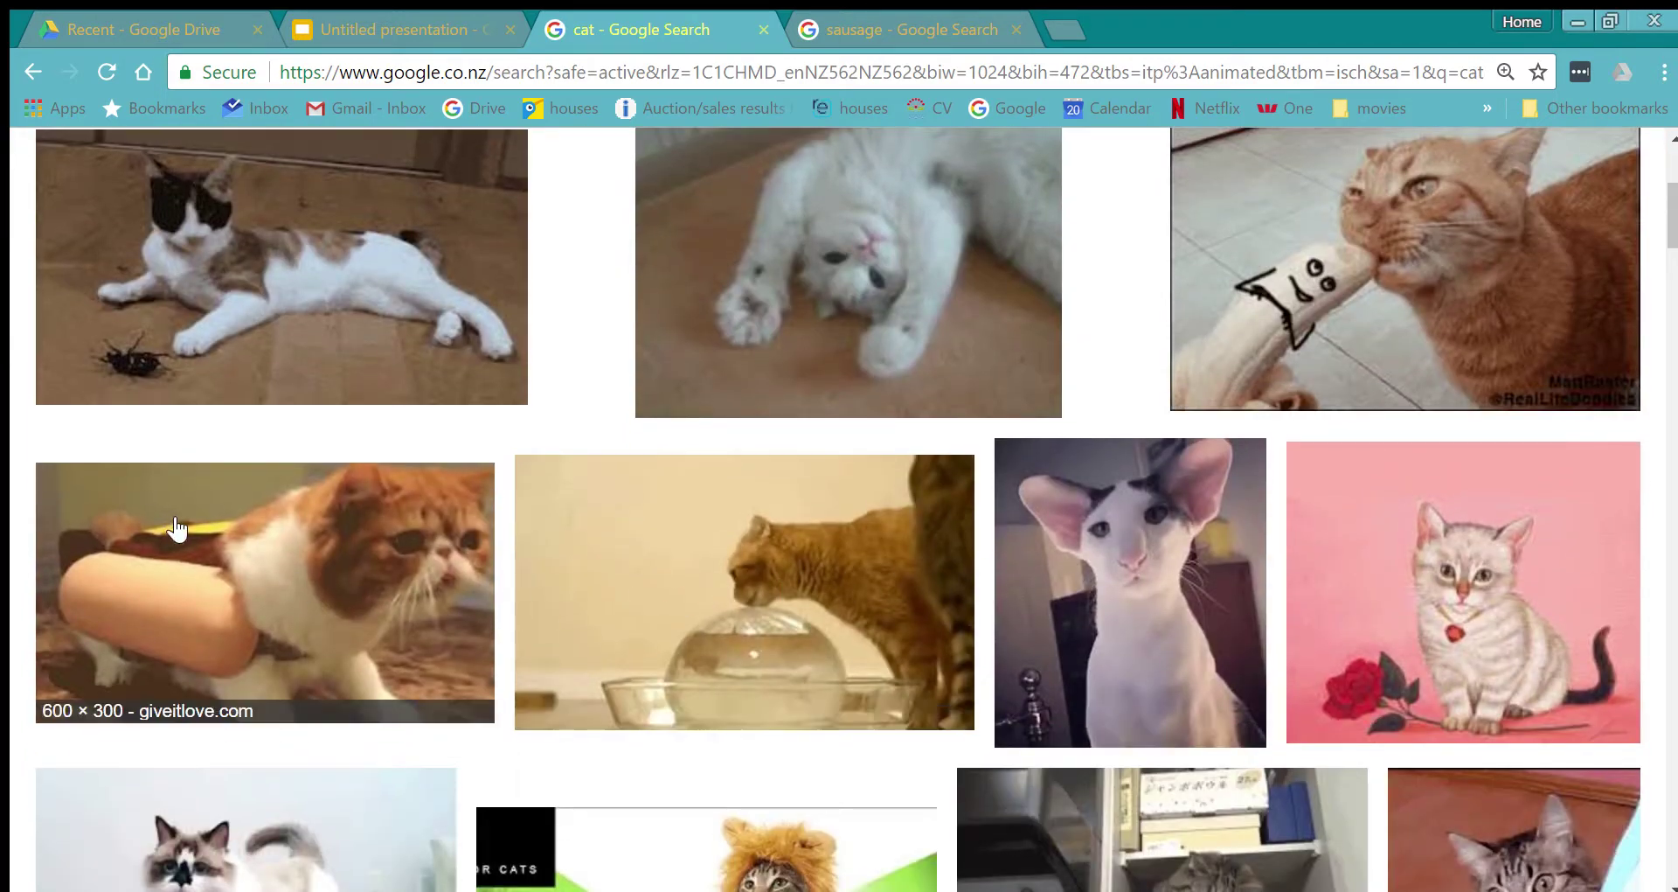
{"action": "scroll", "coordinate": [791, 556], "scroll_direction": "down", "scroll_amount": 1}
{"action": "scroll", "coordinate": [791, 556], "scroll_direction": "down", "scroll_amount": 6}
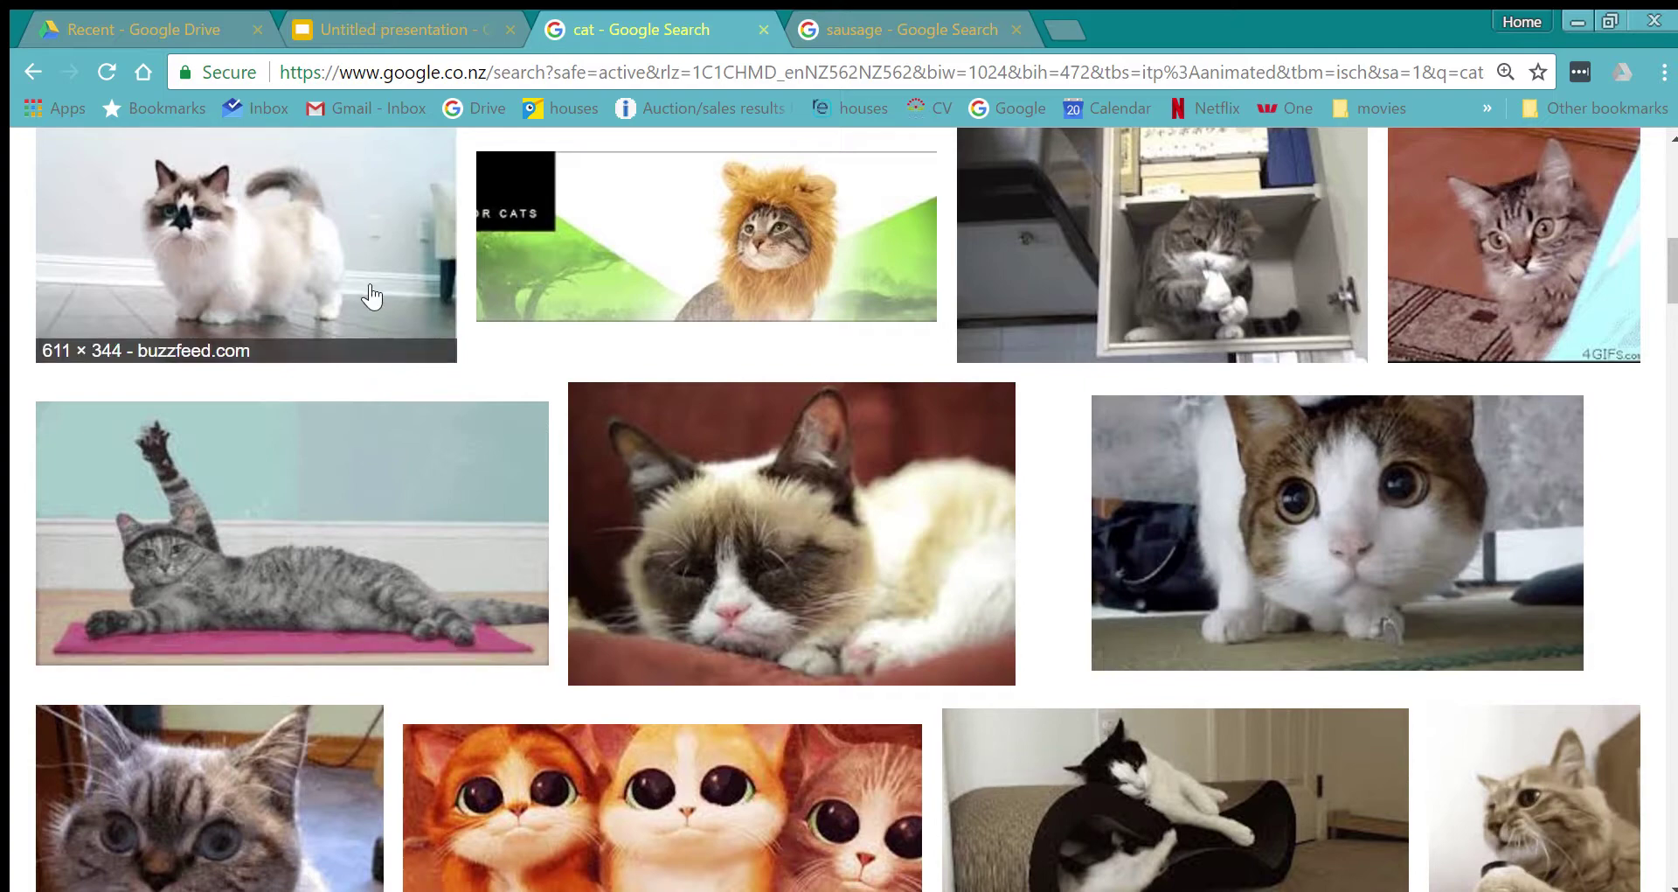
{"action": "left_click", "coordinate": [372, 296]}
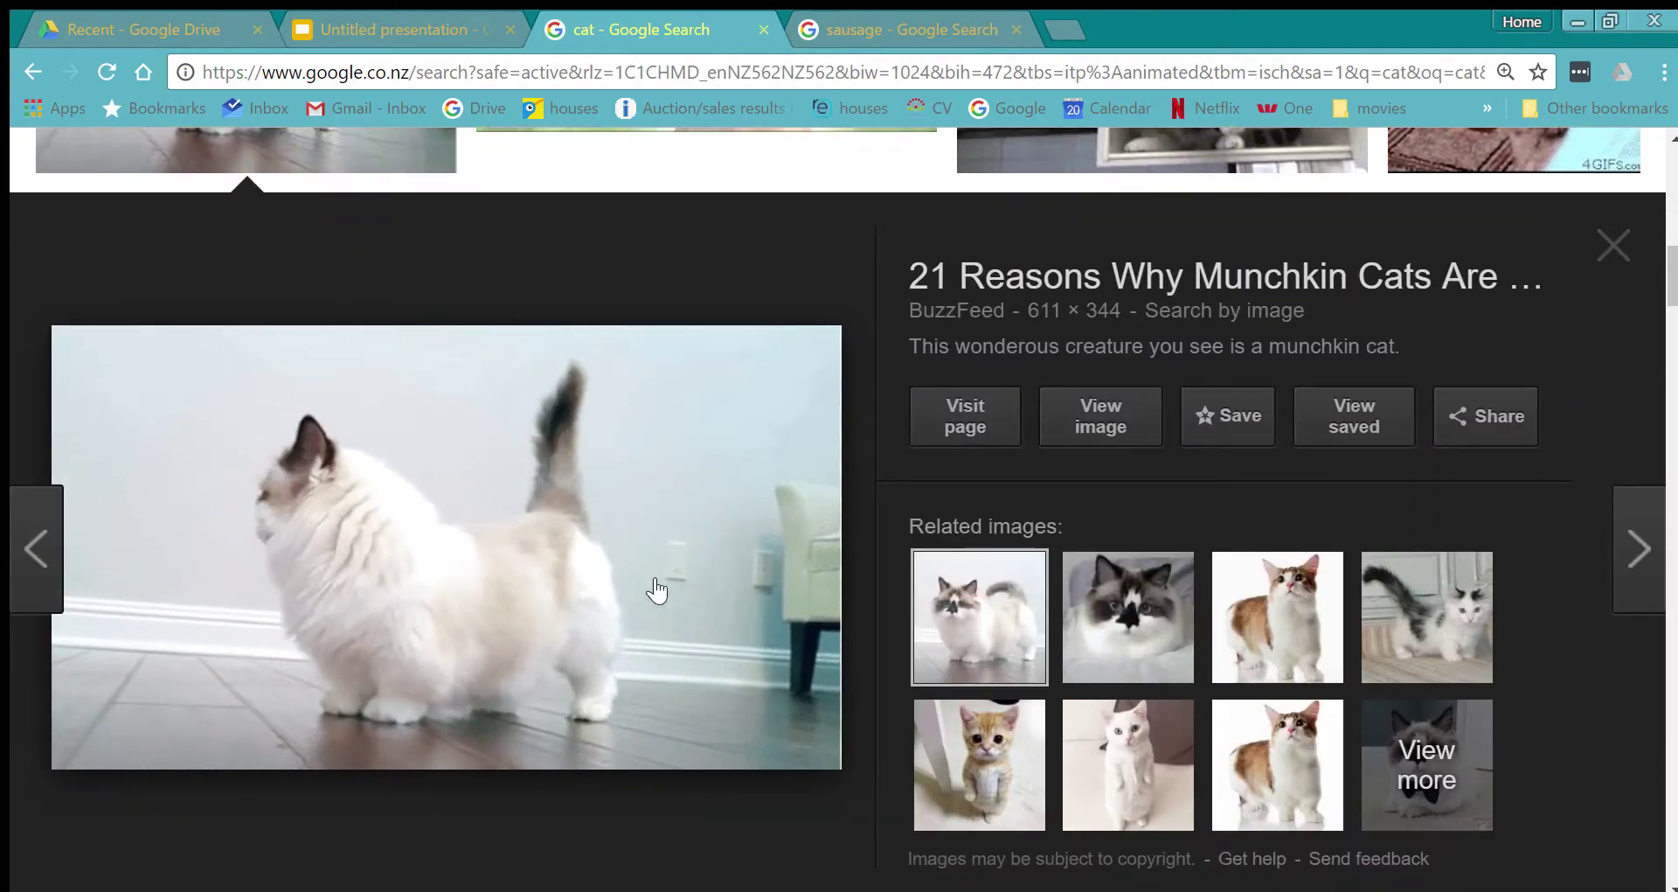
{"action": "left_click_drag", "start_coordinate": [560, 596], "coordinate": [577, 476]}
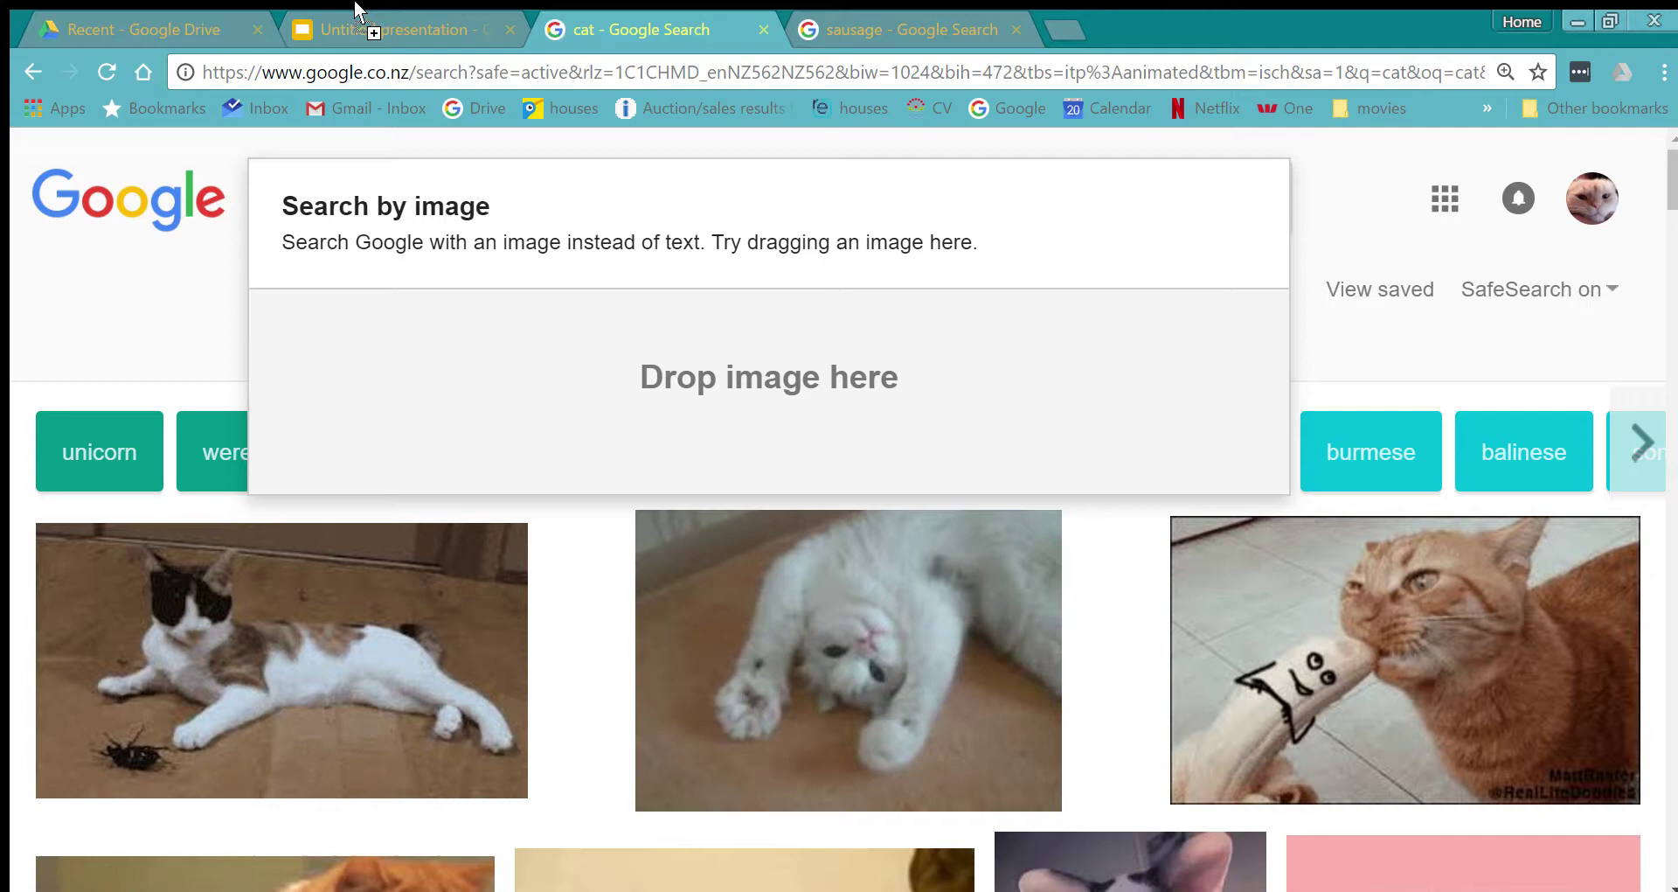
{"action": "left_click_drag", "start_coordinate": [355, 2], "coordinate": [557, 421]}
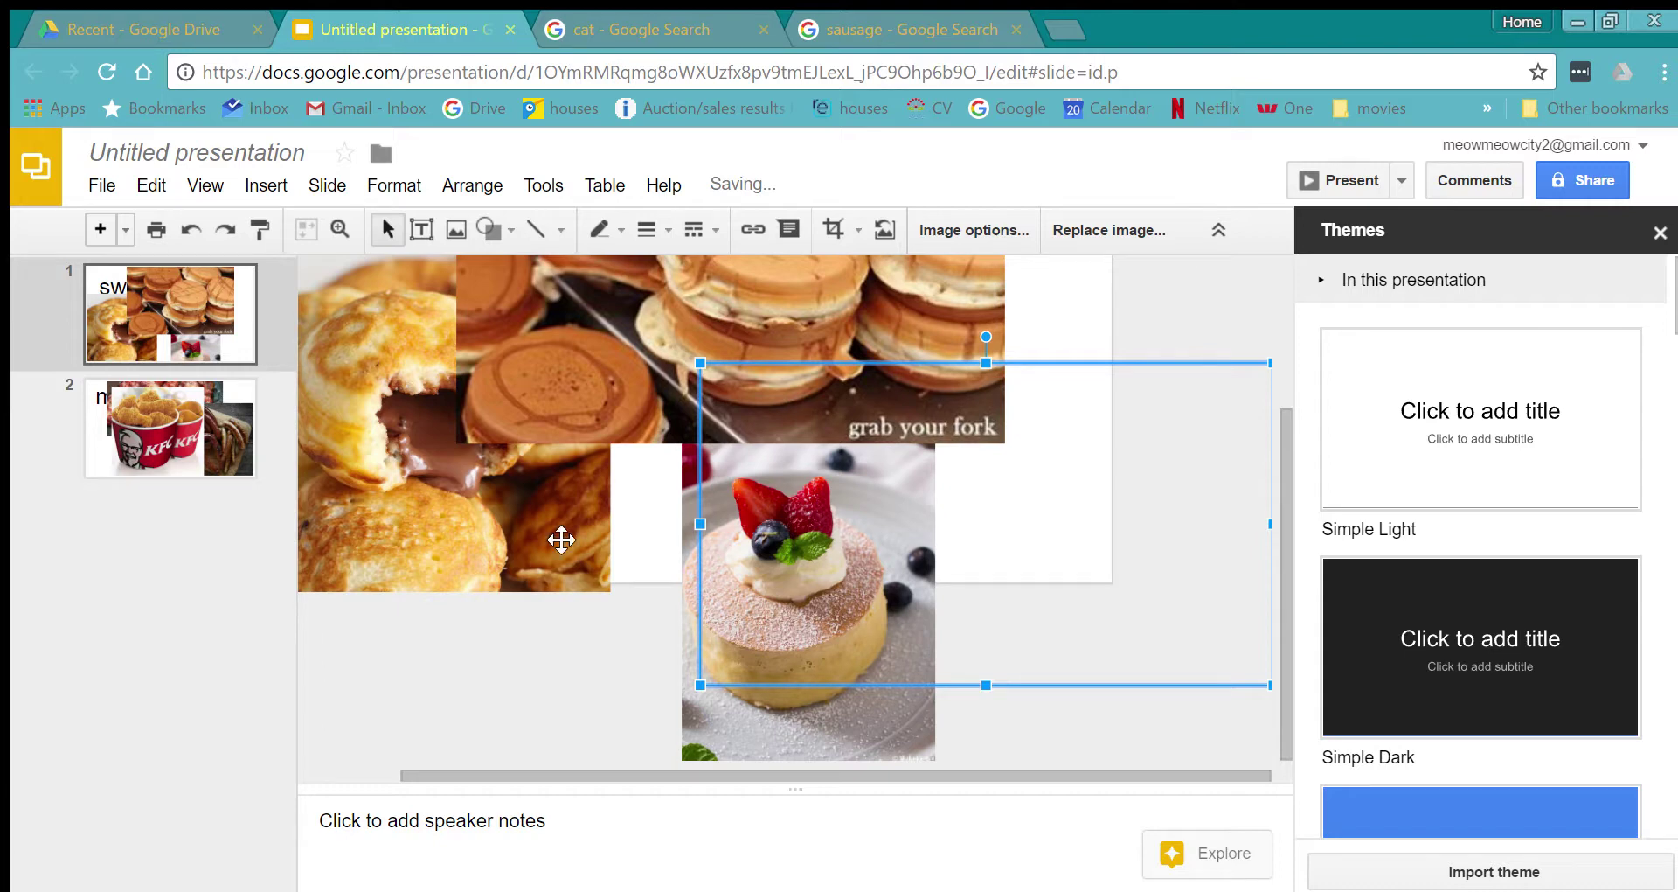
Move the cat image left and up so it overlaps the pancake images in the lower part of the slide.
{"action": "left_click_drag", "start_coordinate": [942, 565], "coordinate": [837, 557]}
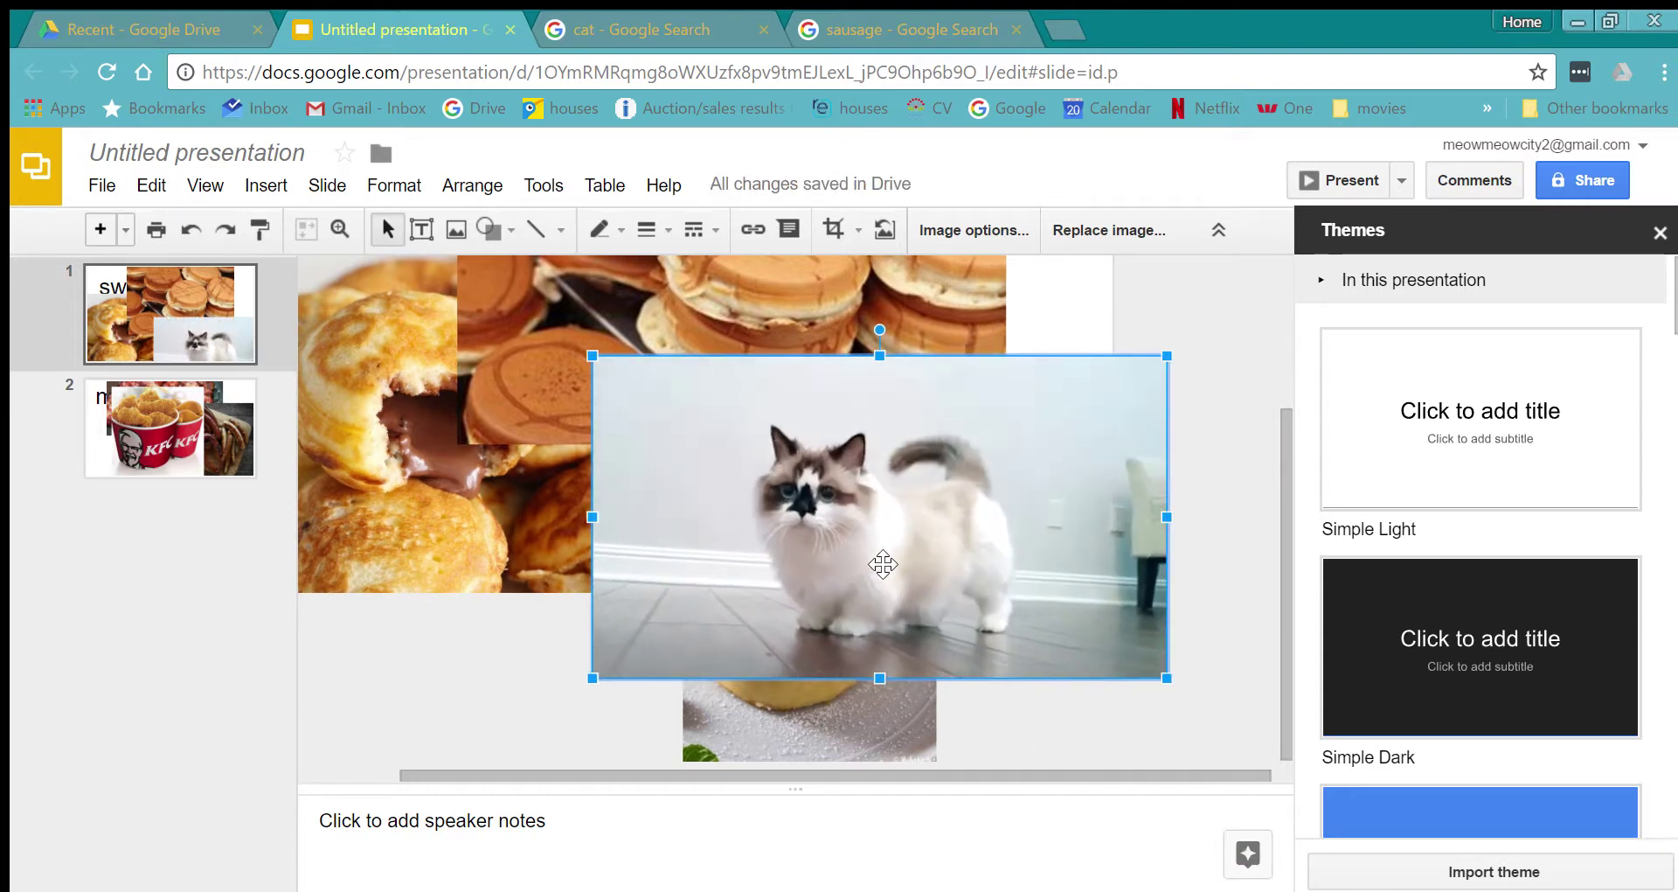
{"action": "left_click_drag", "start_coordinate": [870, 568], "coordinate": [755, 518]}
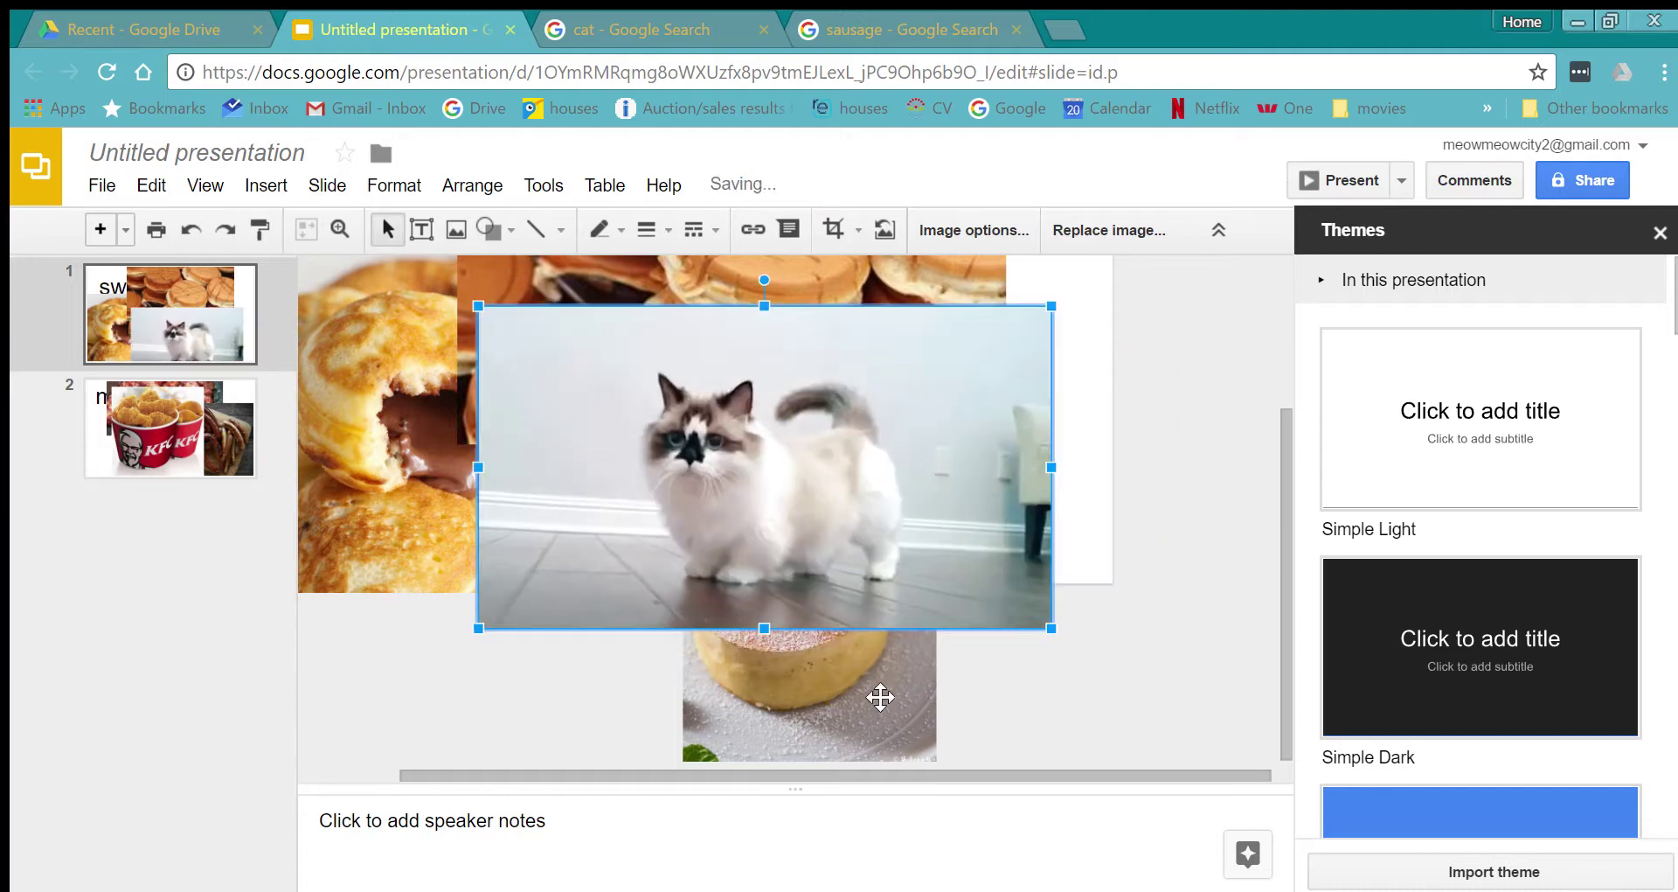
{"action": "scroll", "coordinate": [1273, 665], "scroll_direction": "up", "scroll_amount": 3}
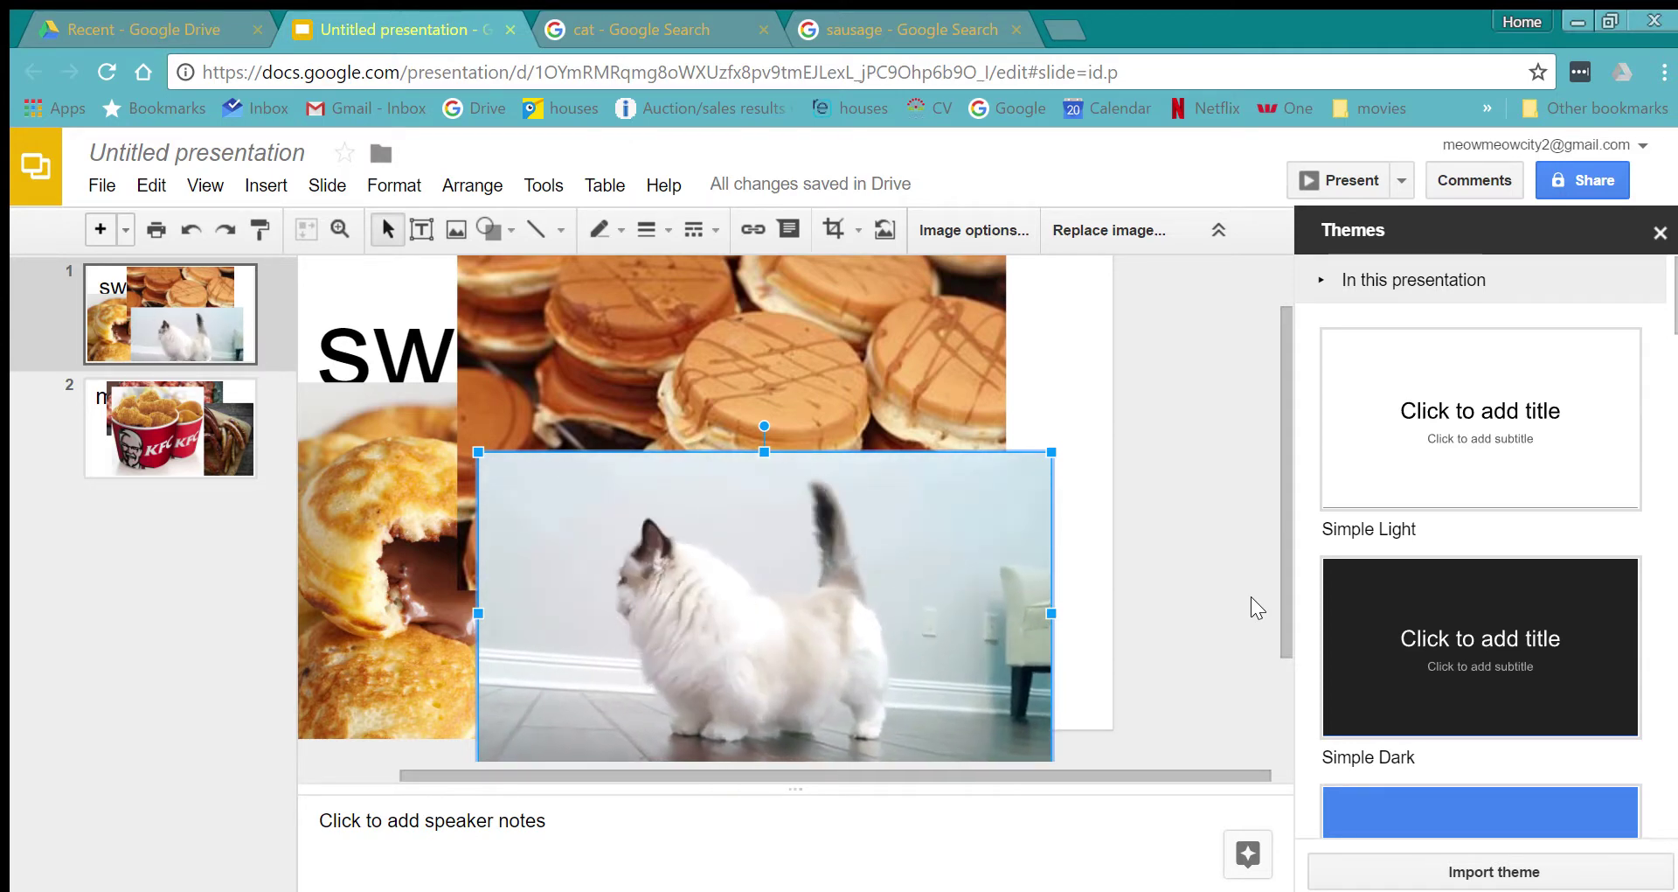
Paste the cat image onto the "meet" slide and move it up over the middle of the chicken bucket image.
{"action": "left_click", "coordinate": [235, 444]}
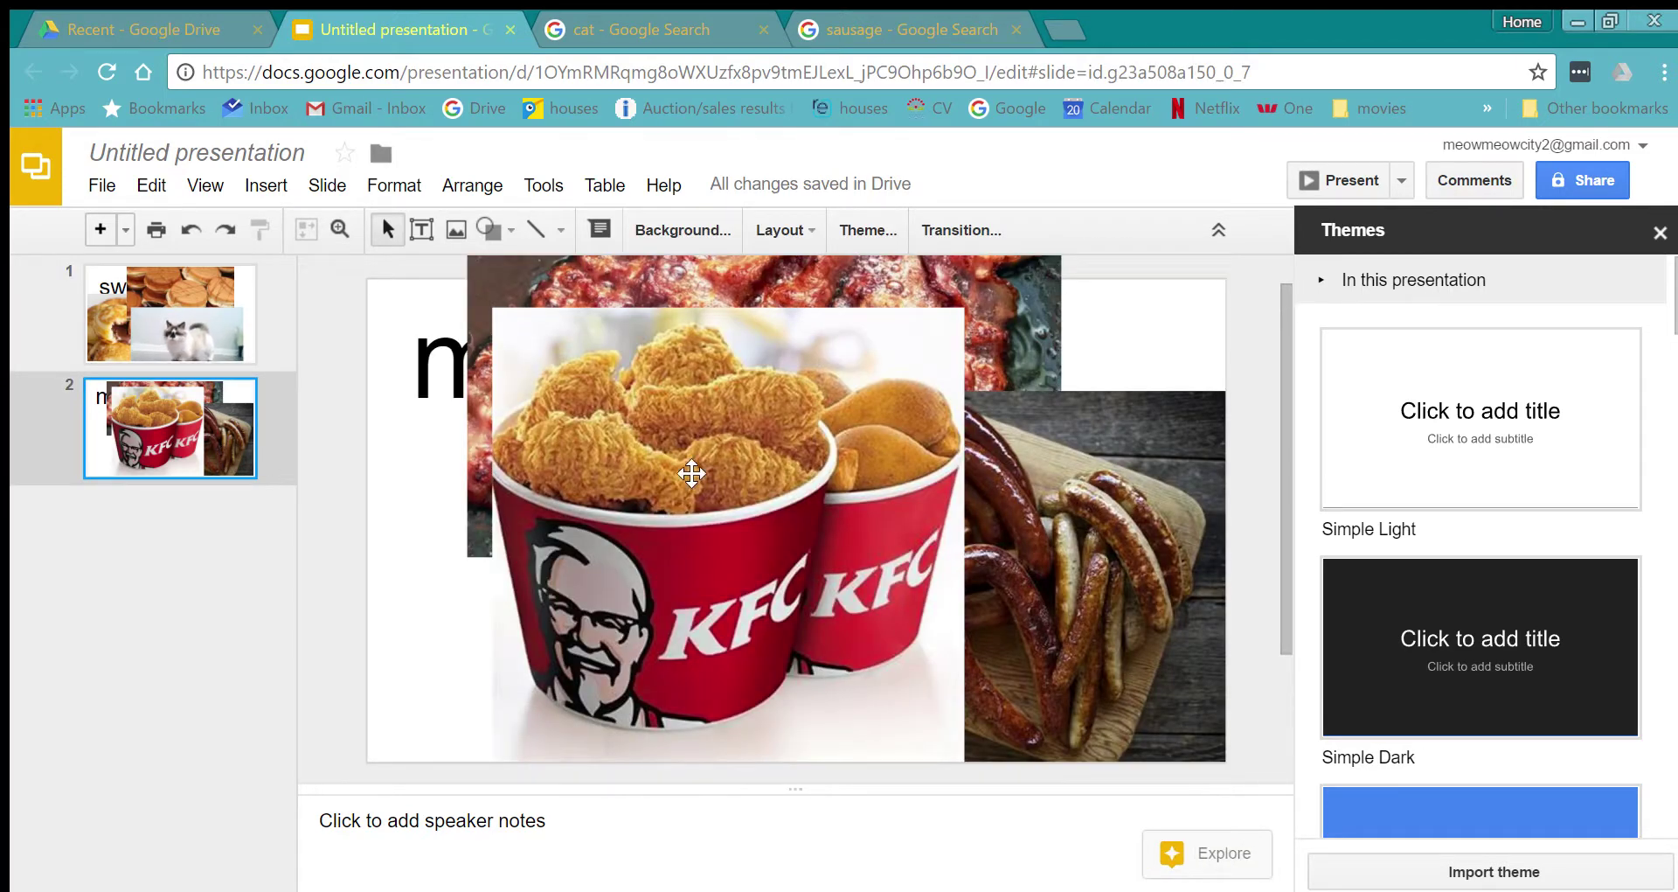
{"action": "key", "text": "ctrl+v"}
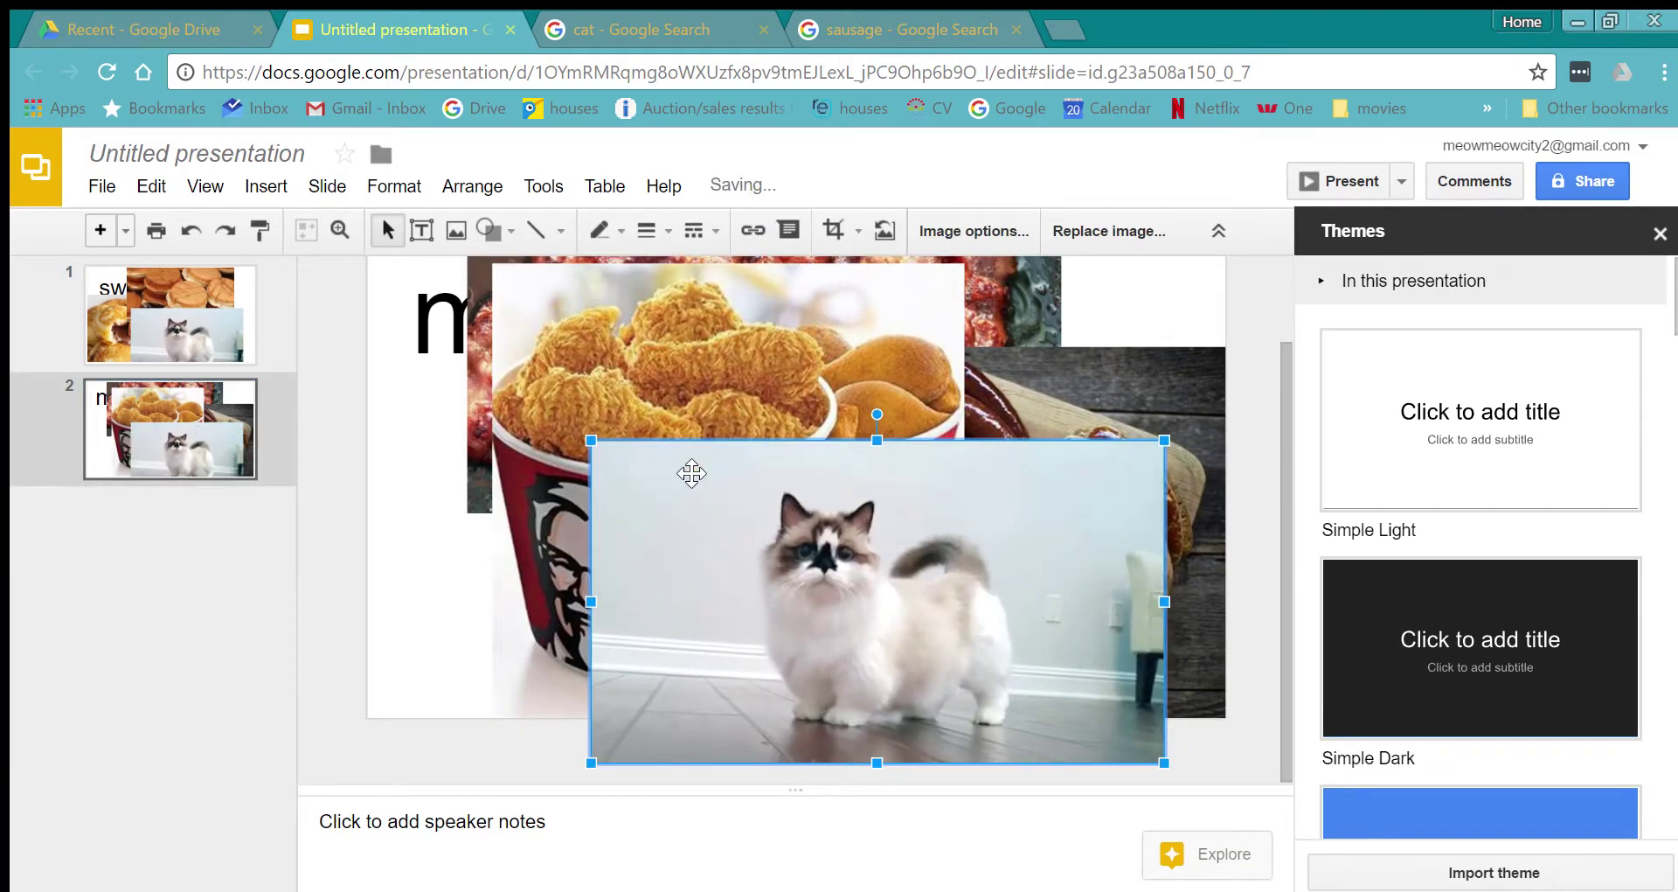
{"action": "right_click", "coordinate": [686, 472]}
{"action": "key", "text": "Escape"}
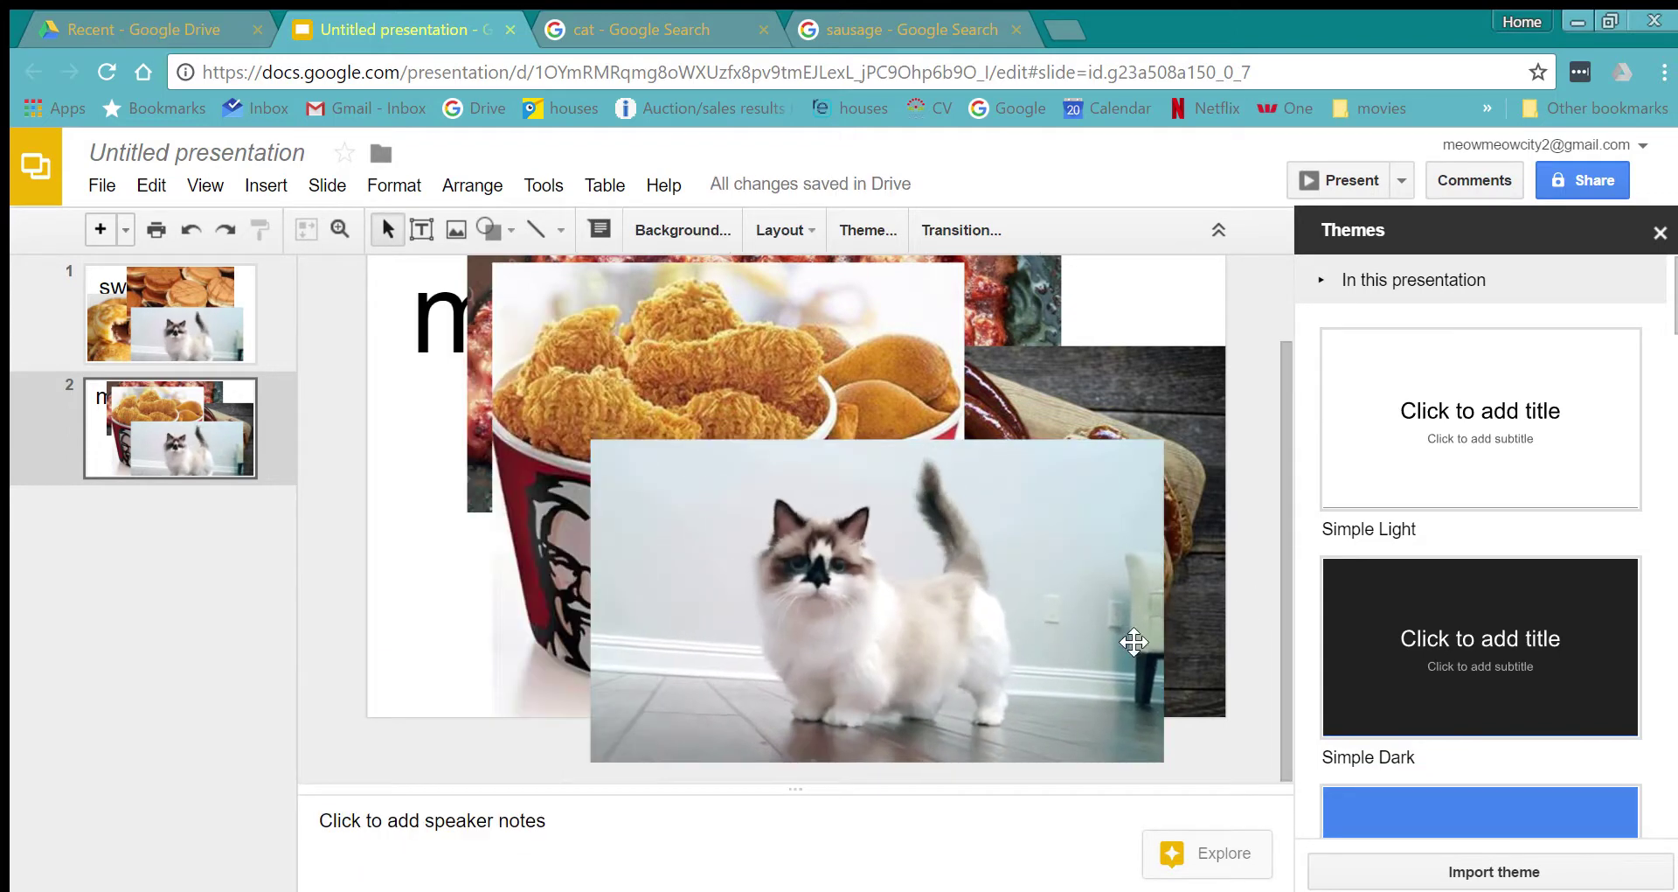
{"action": "left_click_drag", "start_coordinate": [739, 690], "coordinate": [828, 508]}
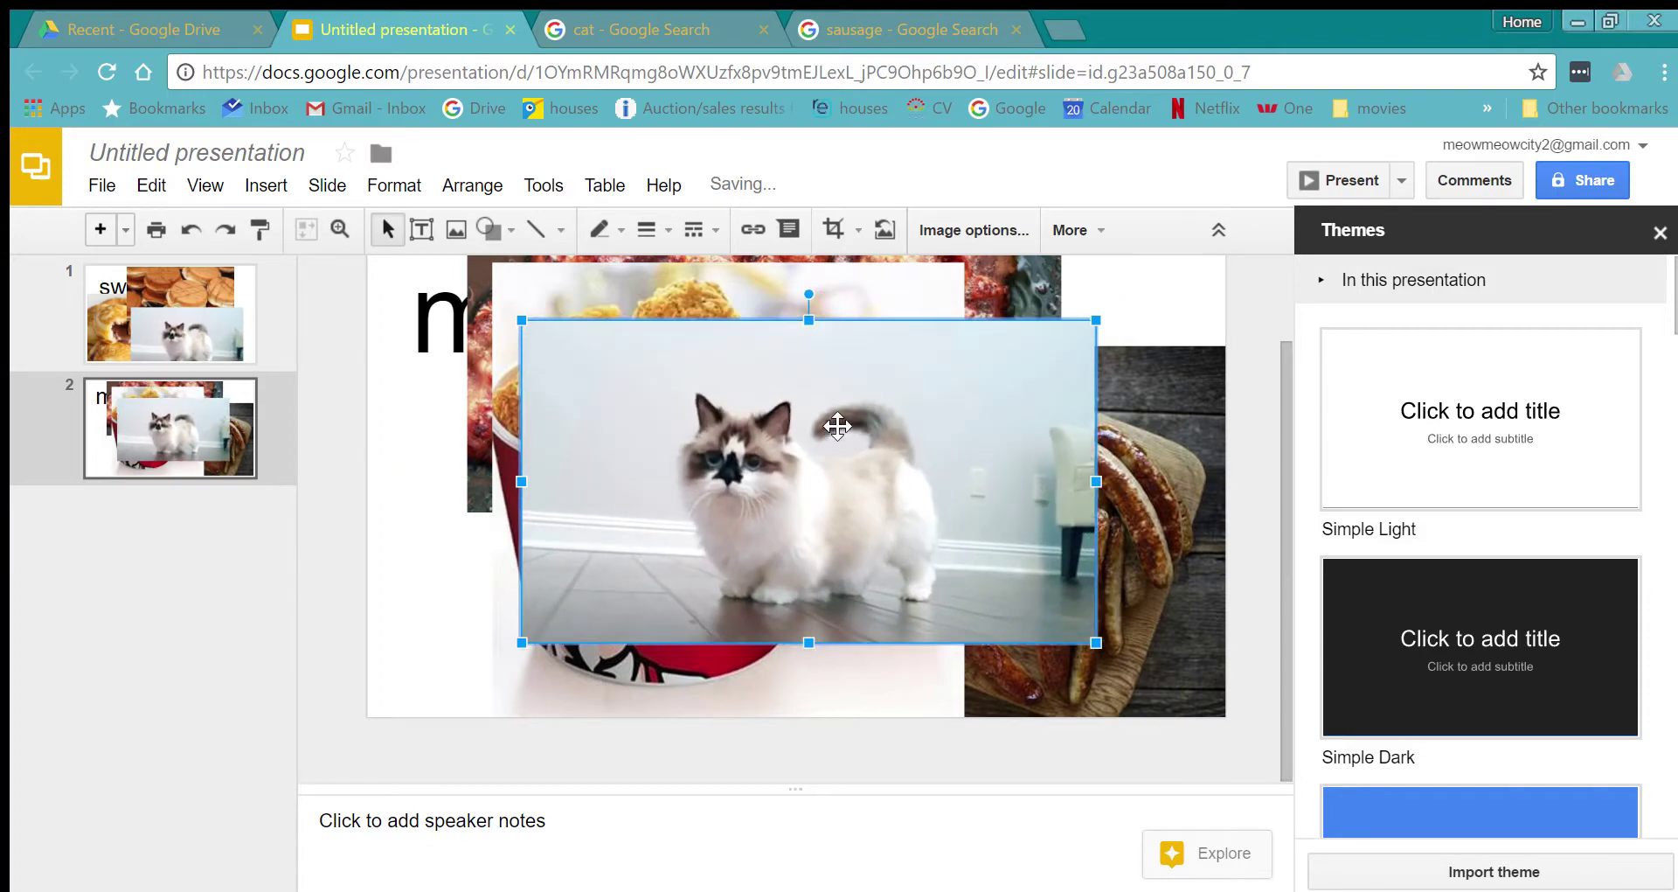
{"action": "left_click", "coordinate": [364, 586]}
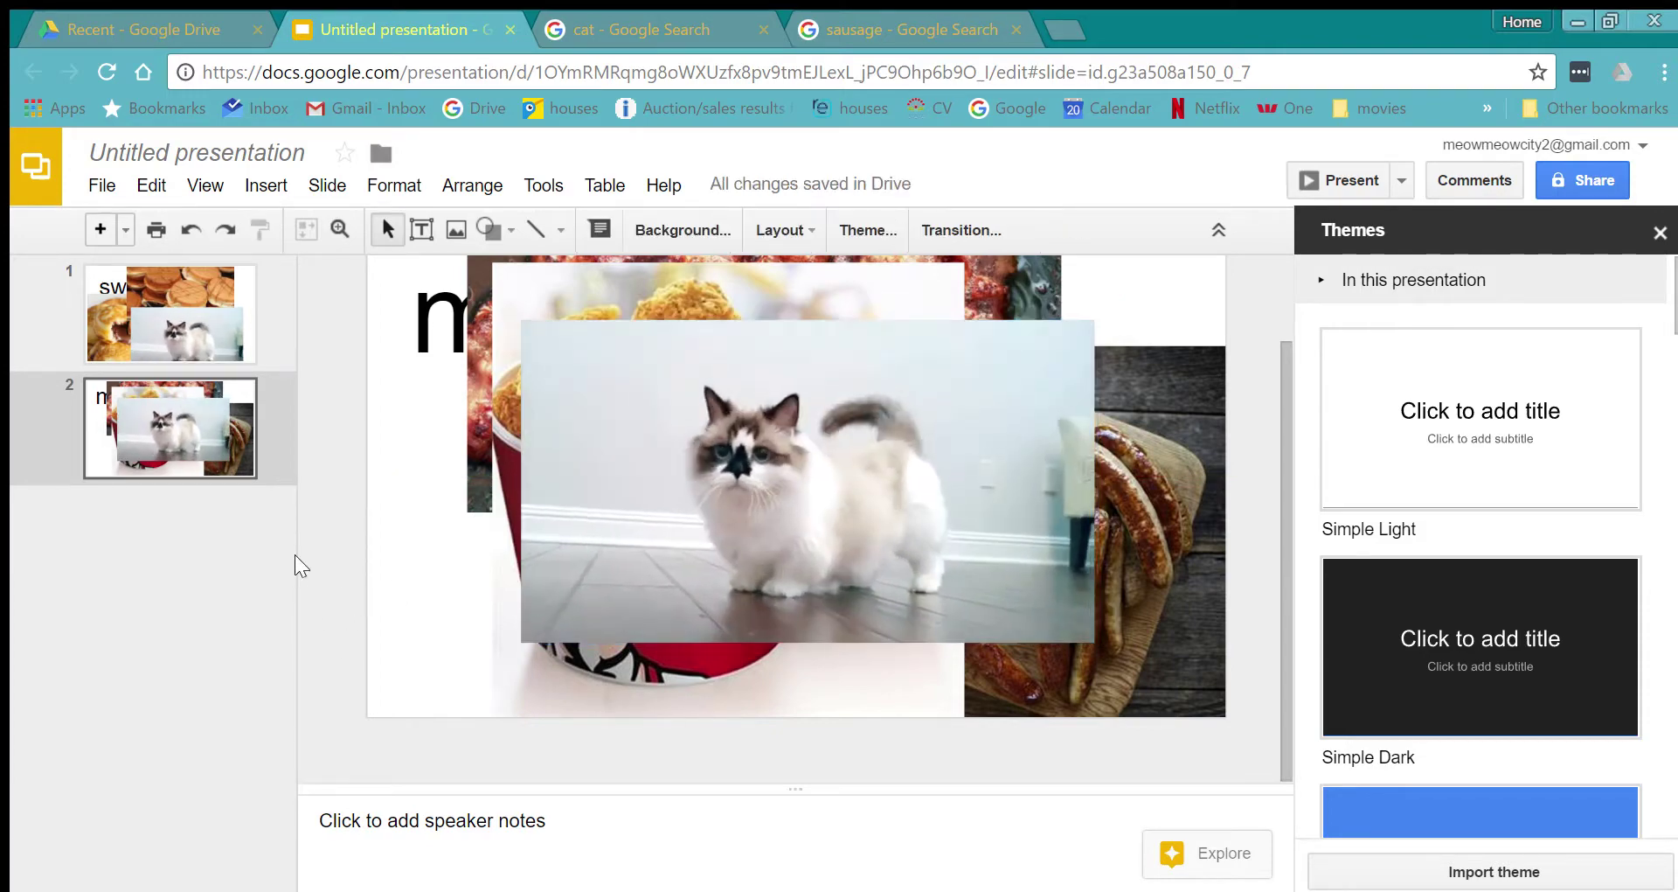
Return to the animated cat image results and run a new Google Images search for "dinosaur".
{"action": "left_click", "coordinate": [224, 293]}
{"action": "left_click", "coordinate": [883, 13]}
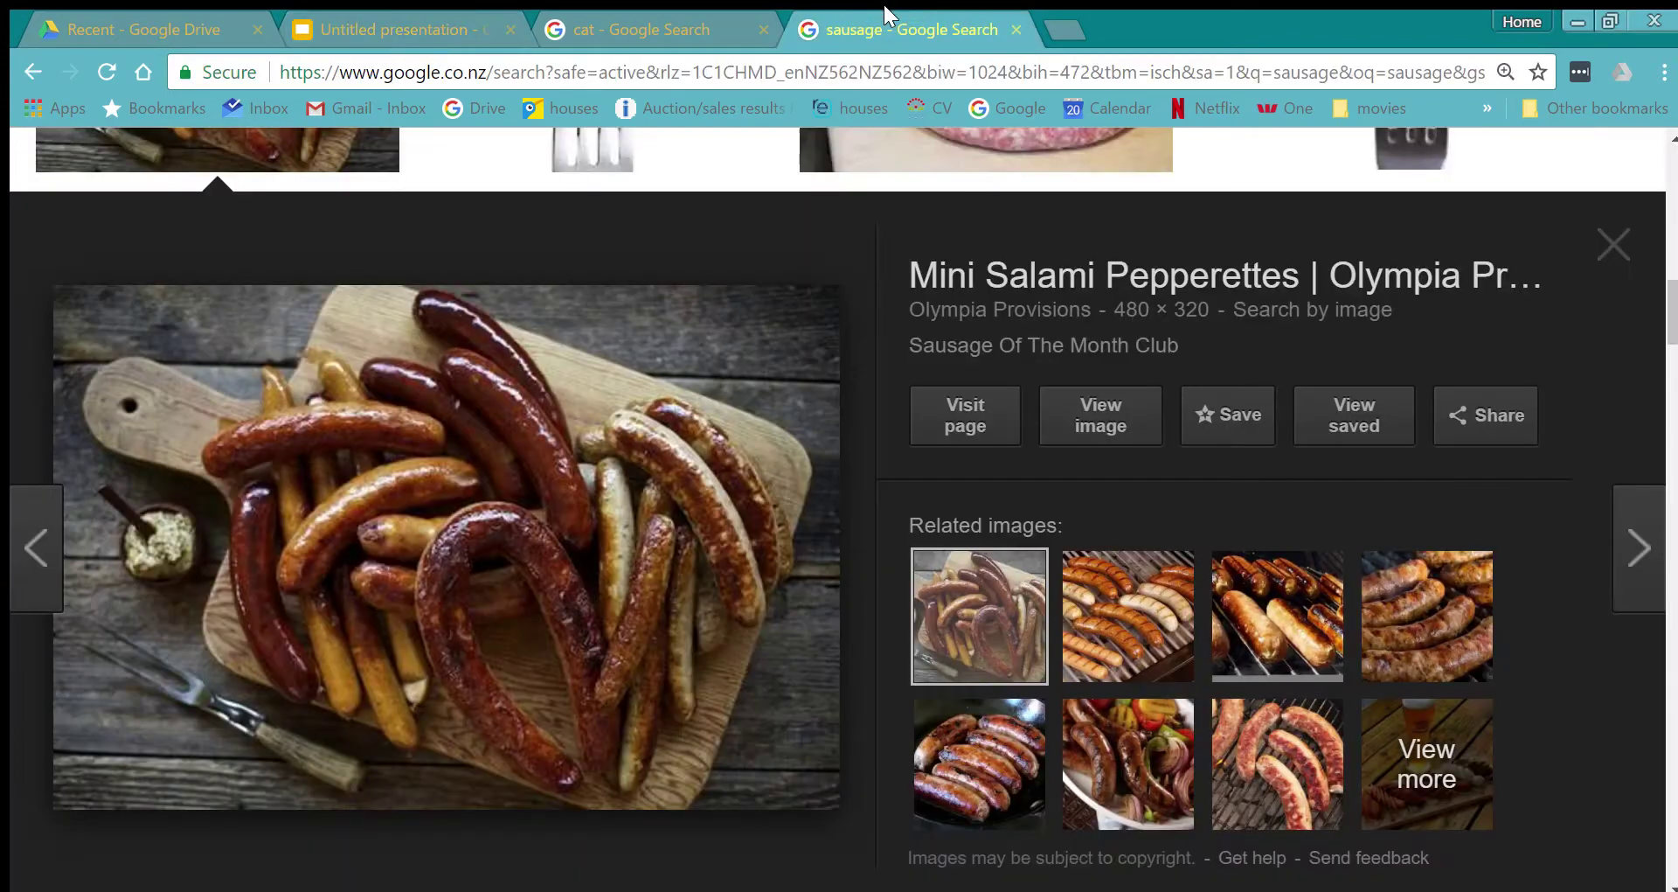
{"action": "left_click", "coordinate": [646, 29]}
{"action": "scroll", "coordinate": [629, 577], "scroll_direction": "up", "scroll_amount": 10}
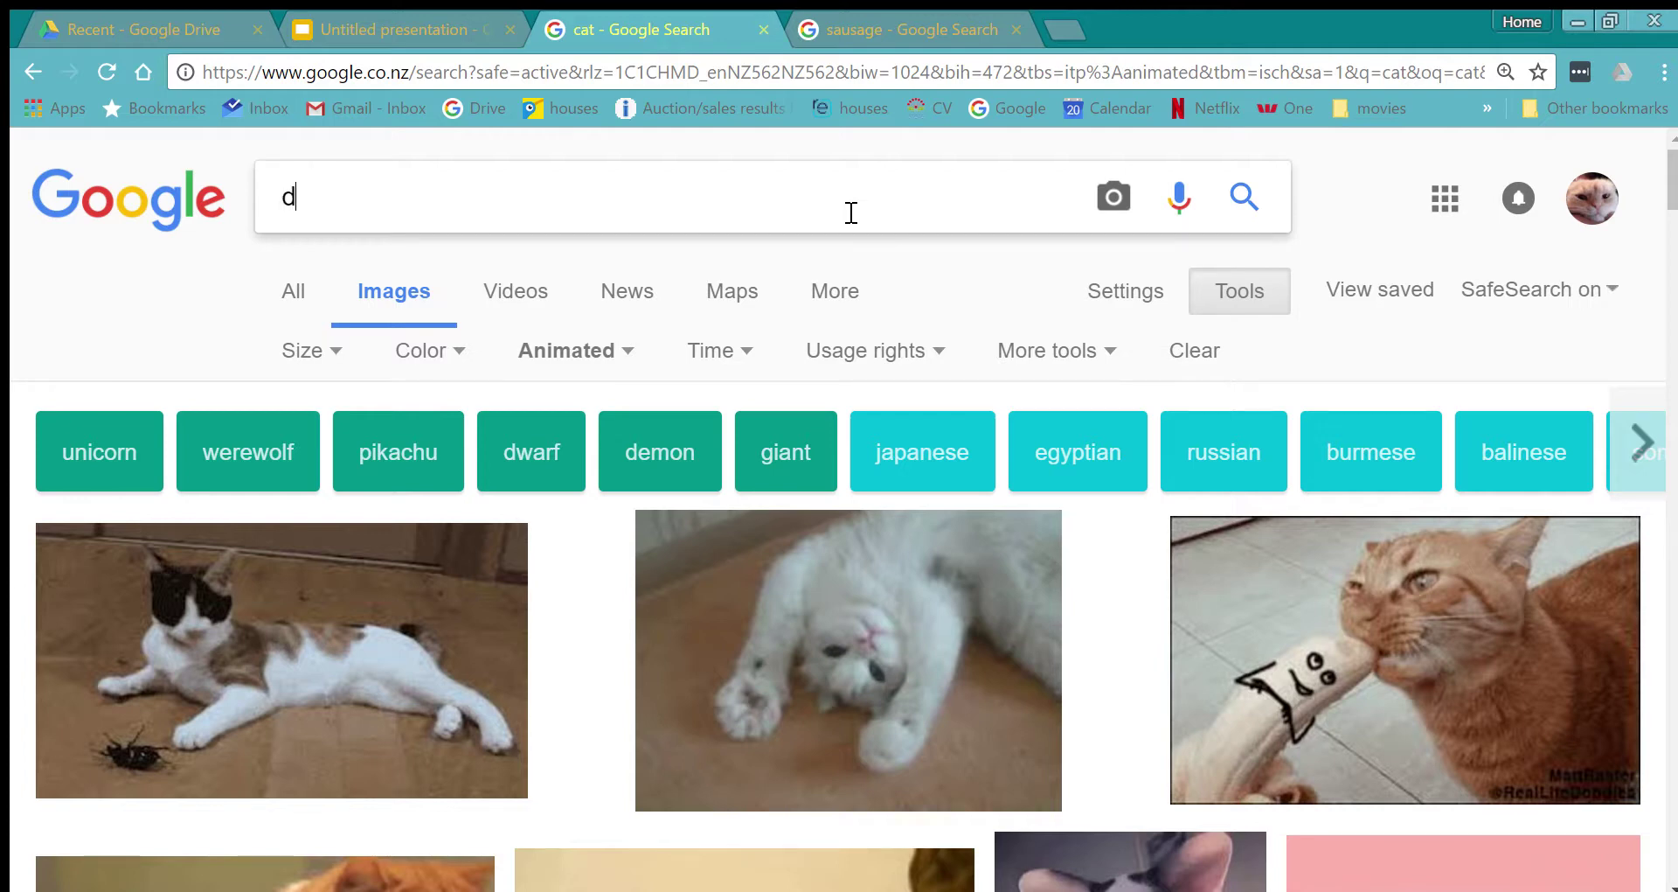
{"action": "type", "text": "inosau"}
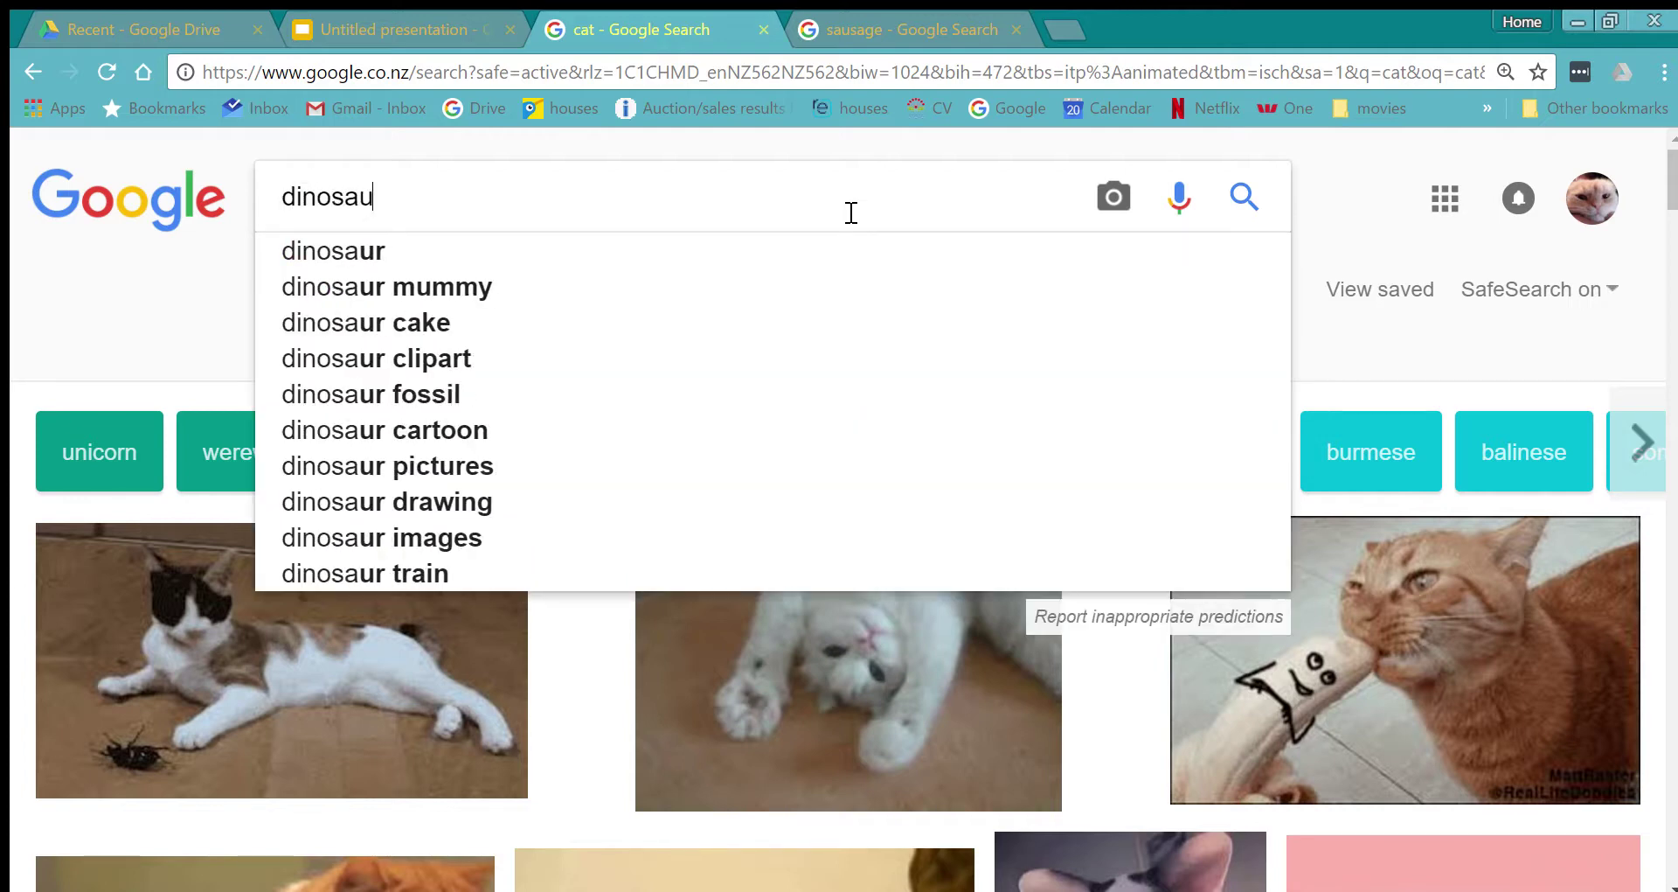
{"action": "type", "text": "r"}
{"action": "key", "text": "Return"}
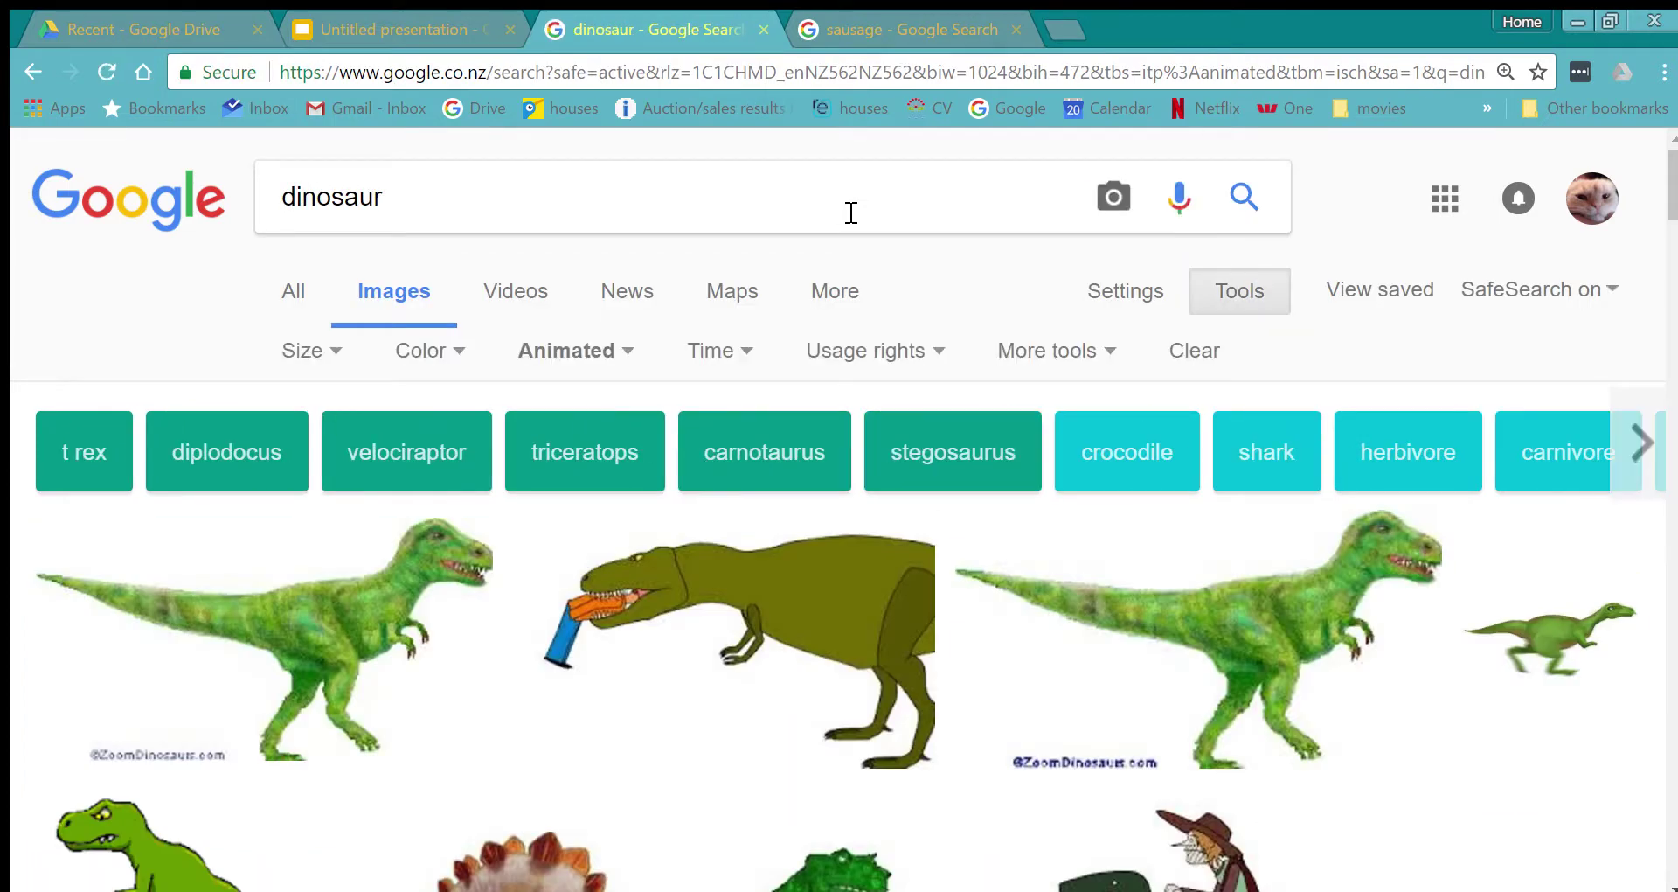
Add the olive dinosaur image from npm to the "sweet" slide and position it over the pancake and cat images.
{"action": "scroll", "coordinate": [1363, 570], "scroll_direction": "down", "scroll_amount": 3}
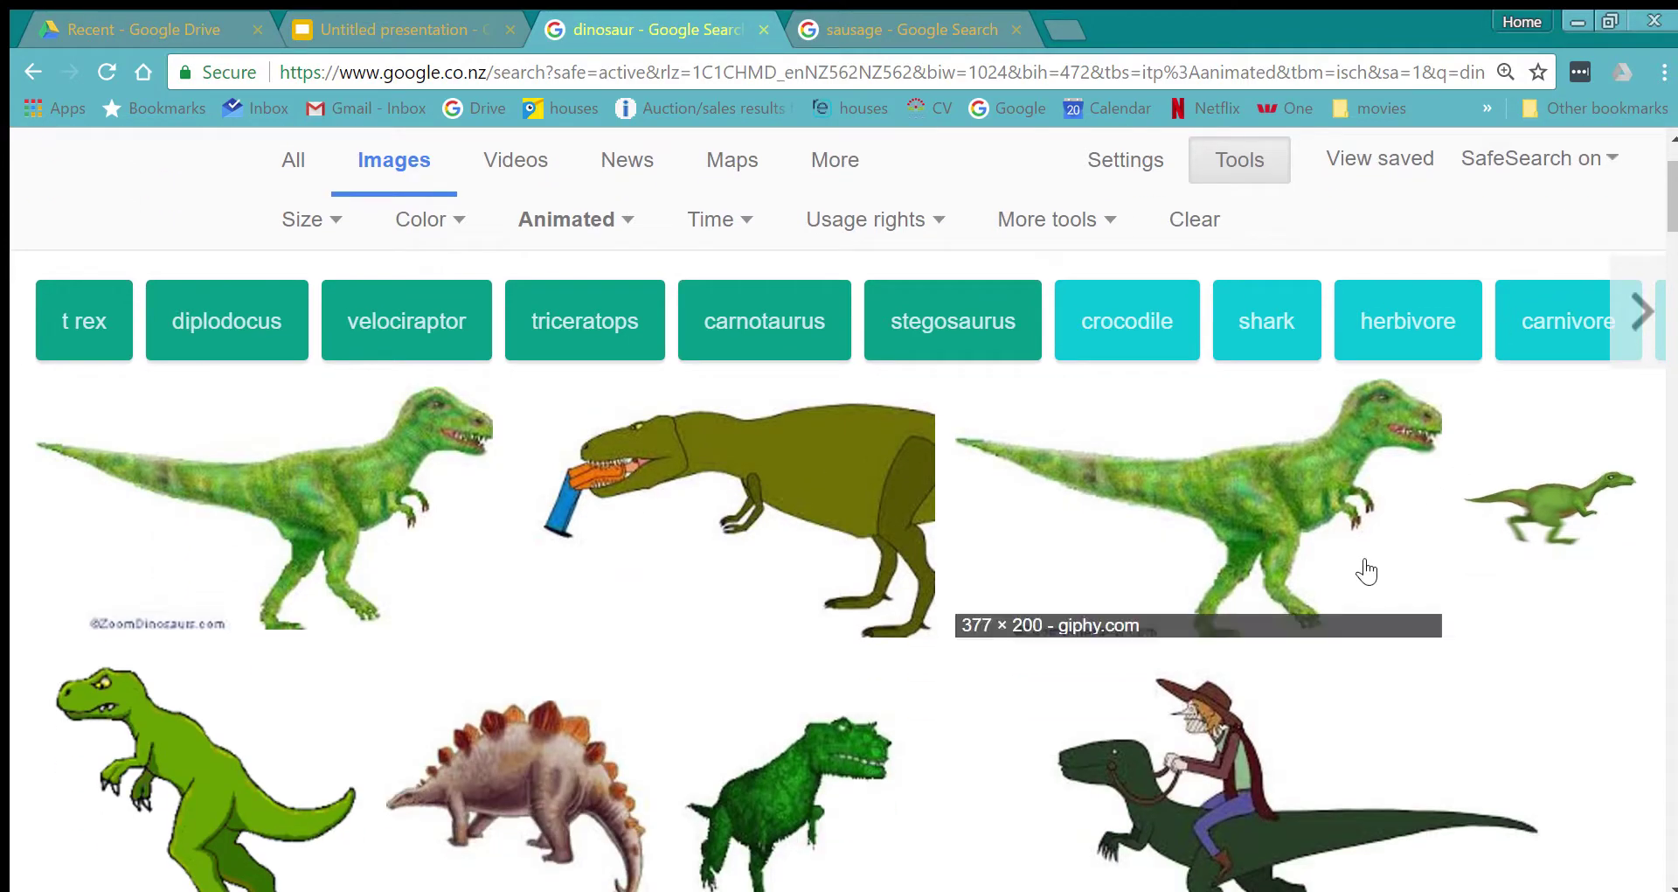
{"action": "scroll", "coordinate": [806, 651], "scroll_direction": "up", "scroll_amount": 2}
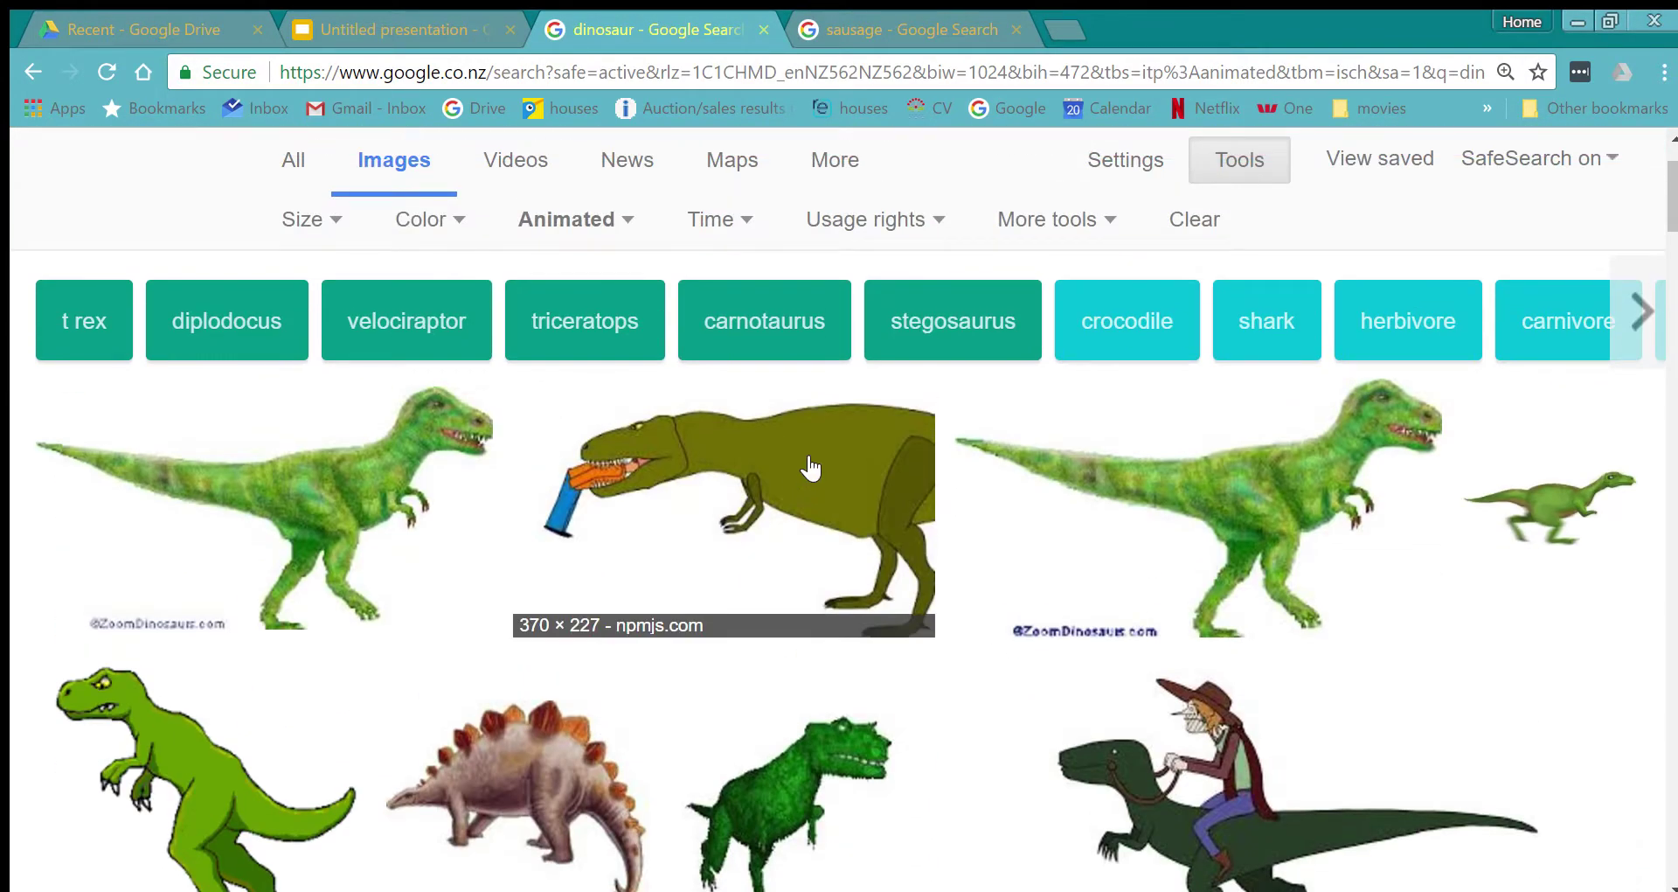
{"action": "left_click", "coordinate": [788, 470]}
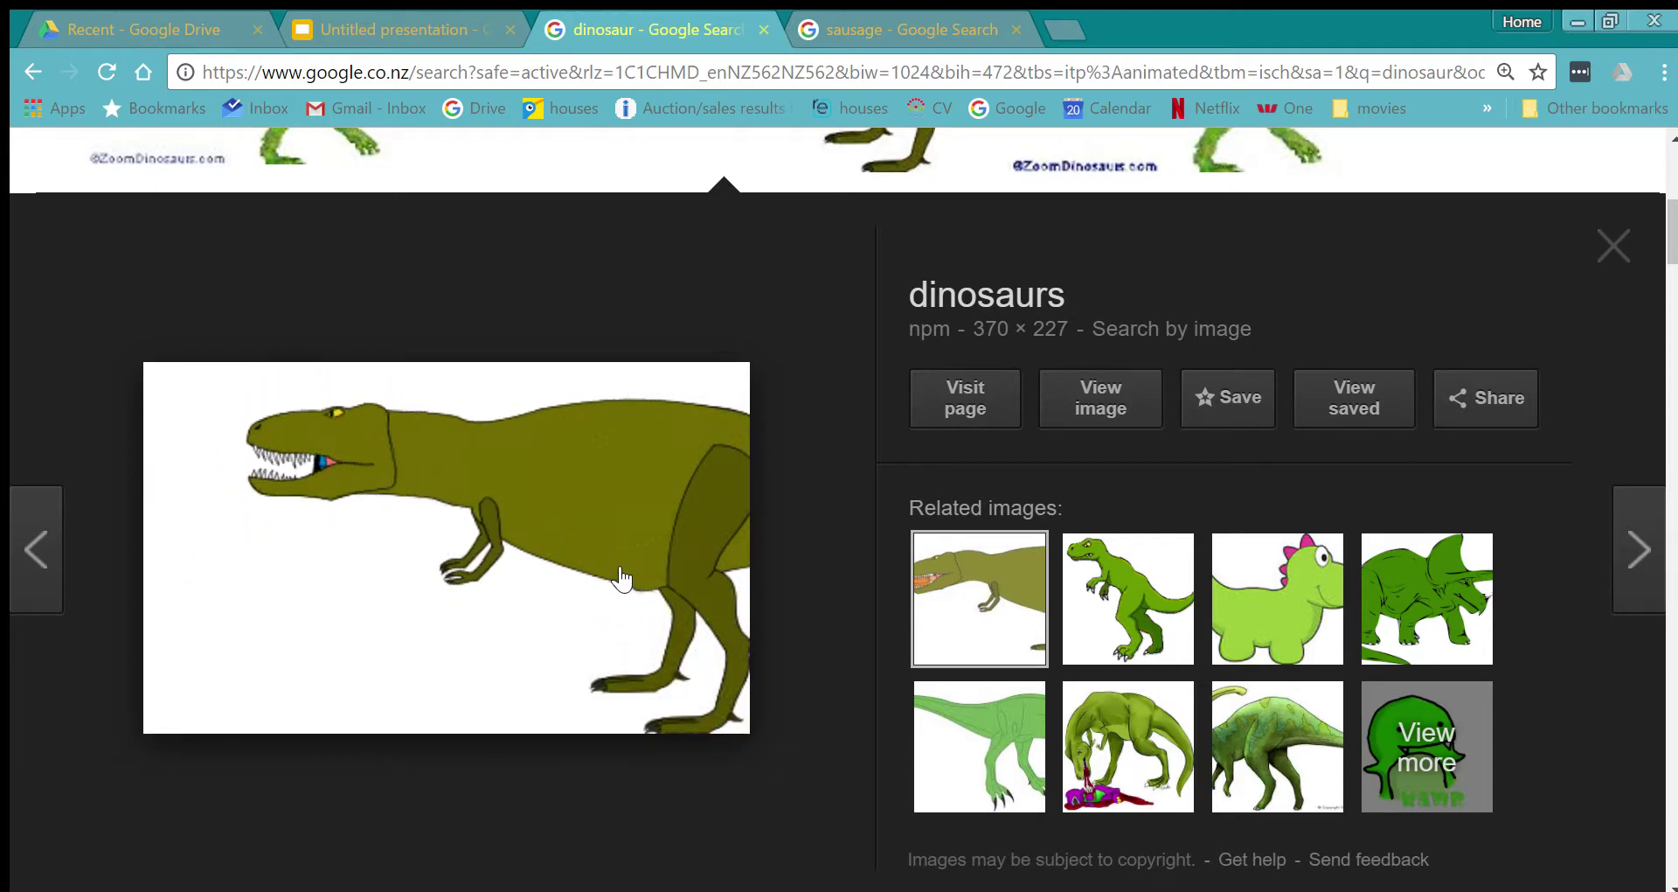
{"action": "left_click_drag", "start_coordinate": [554, 588], "coordinate": [553, 522]}
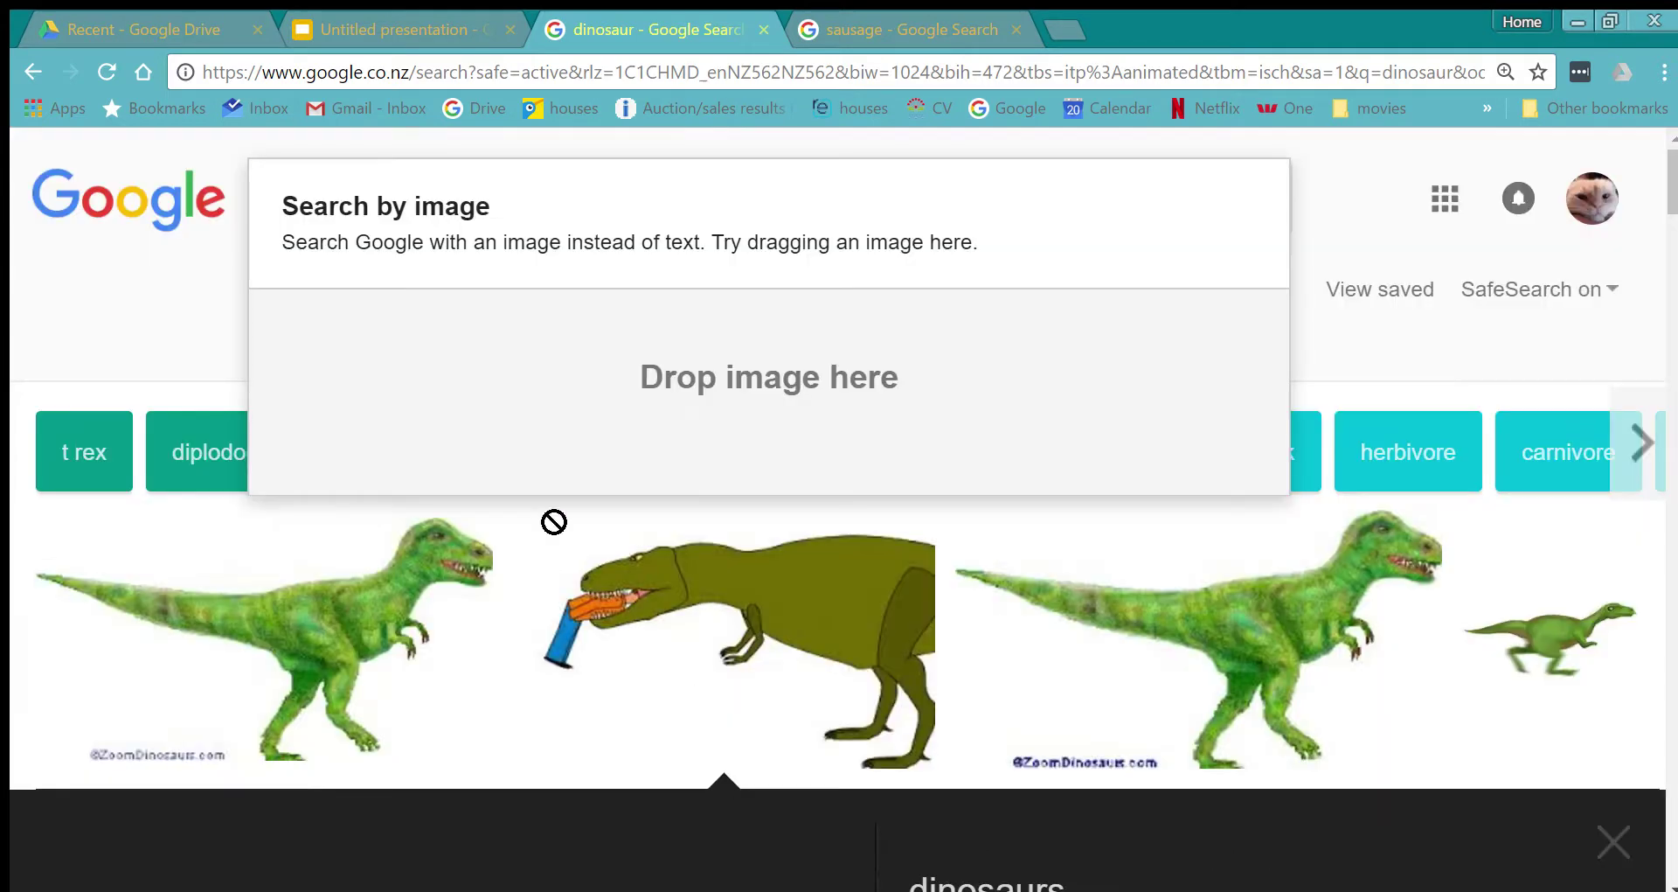
{"action": "left_click_drag", "start_coordinate": [367, 12], "coordinate": [592, 509]}
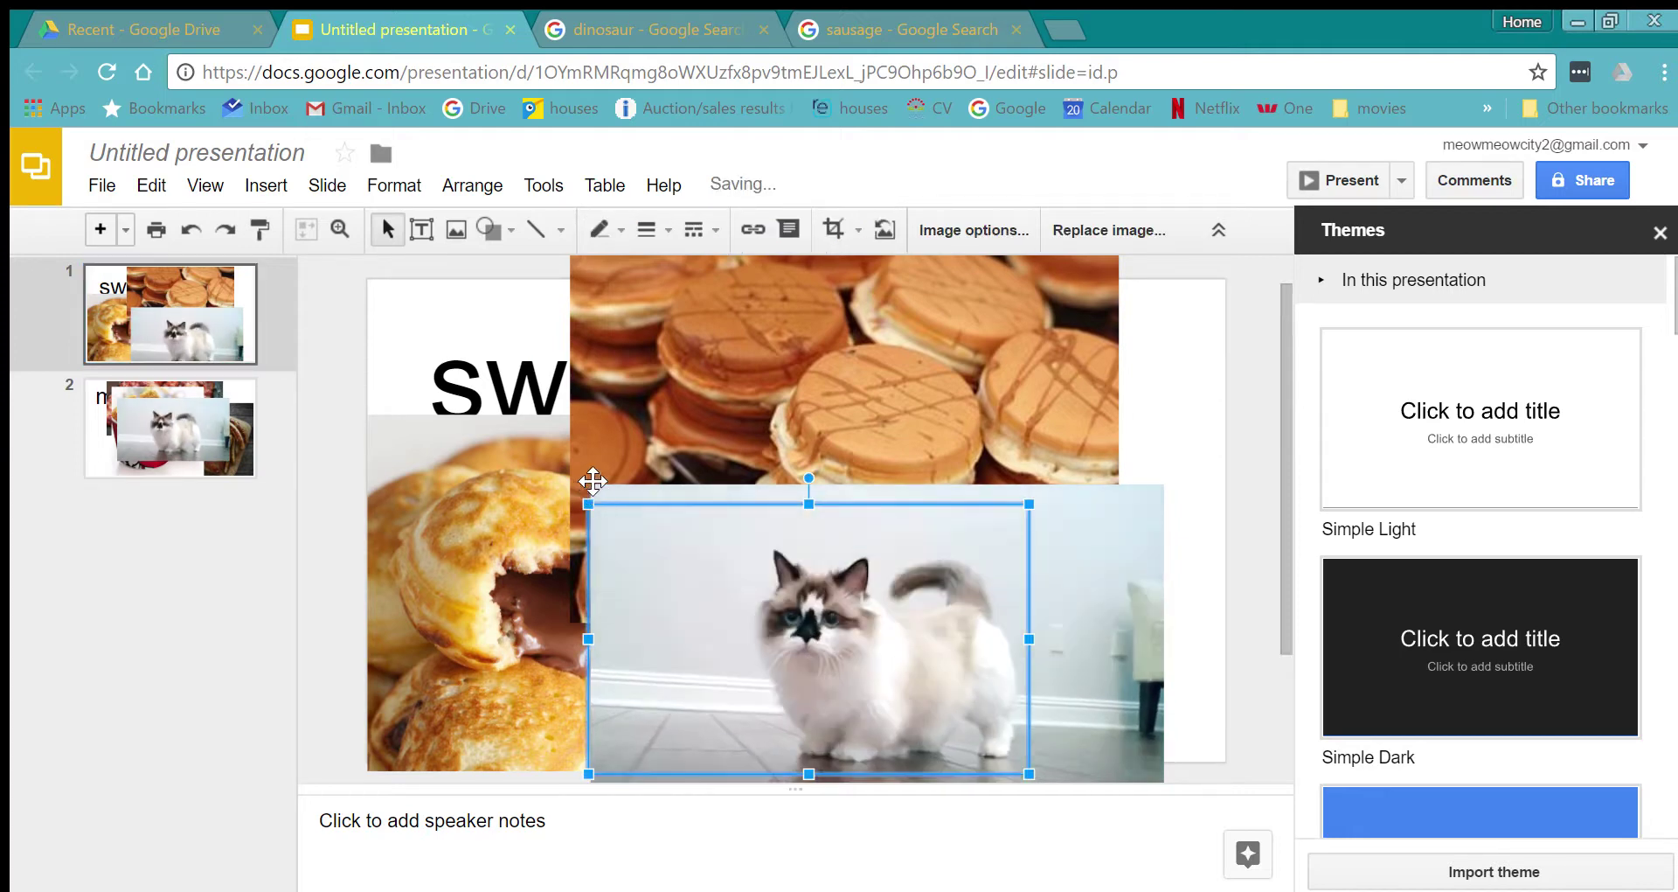
{"action": "left_click_drag", "start_coordinate": [831, 593], "coordinate": [655, 467]}
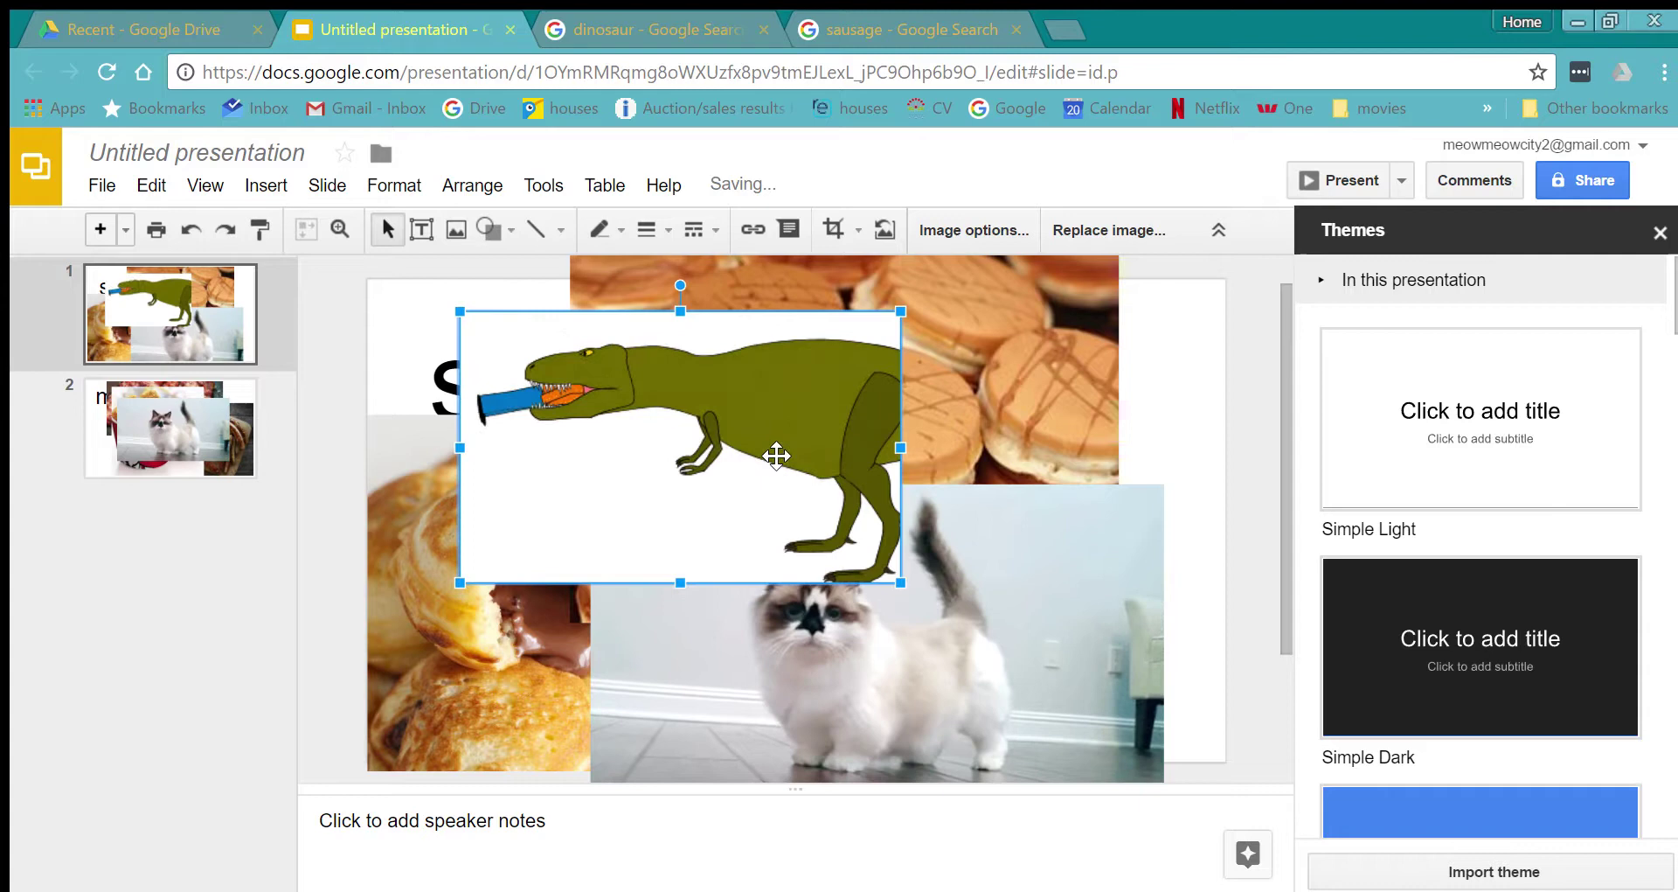
{"action": "left_click_drag", "start_coordinate": [776, 455], "coordinate": [766, 569]}
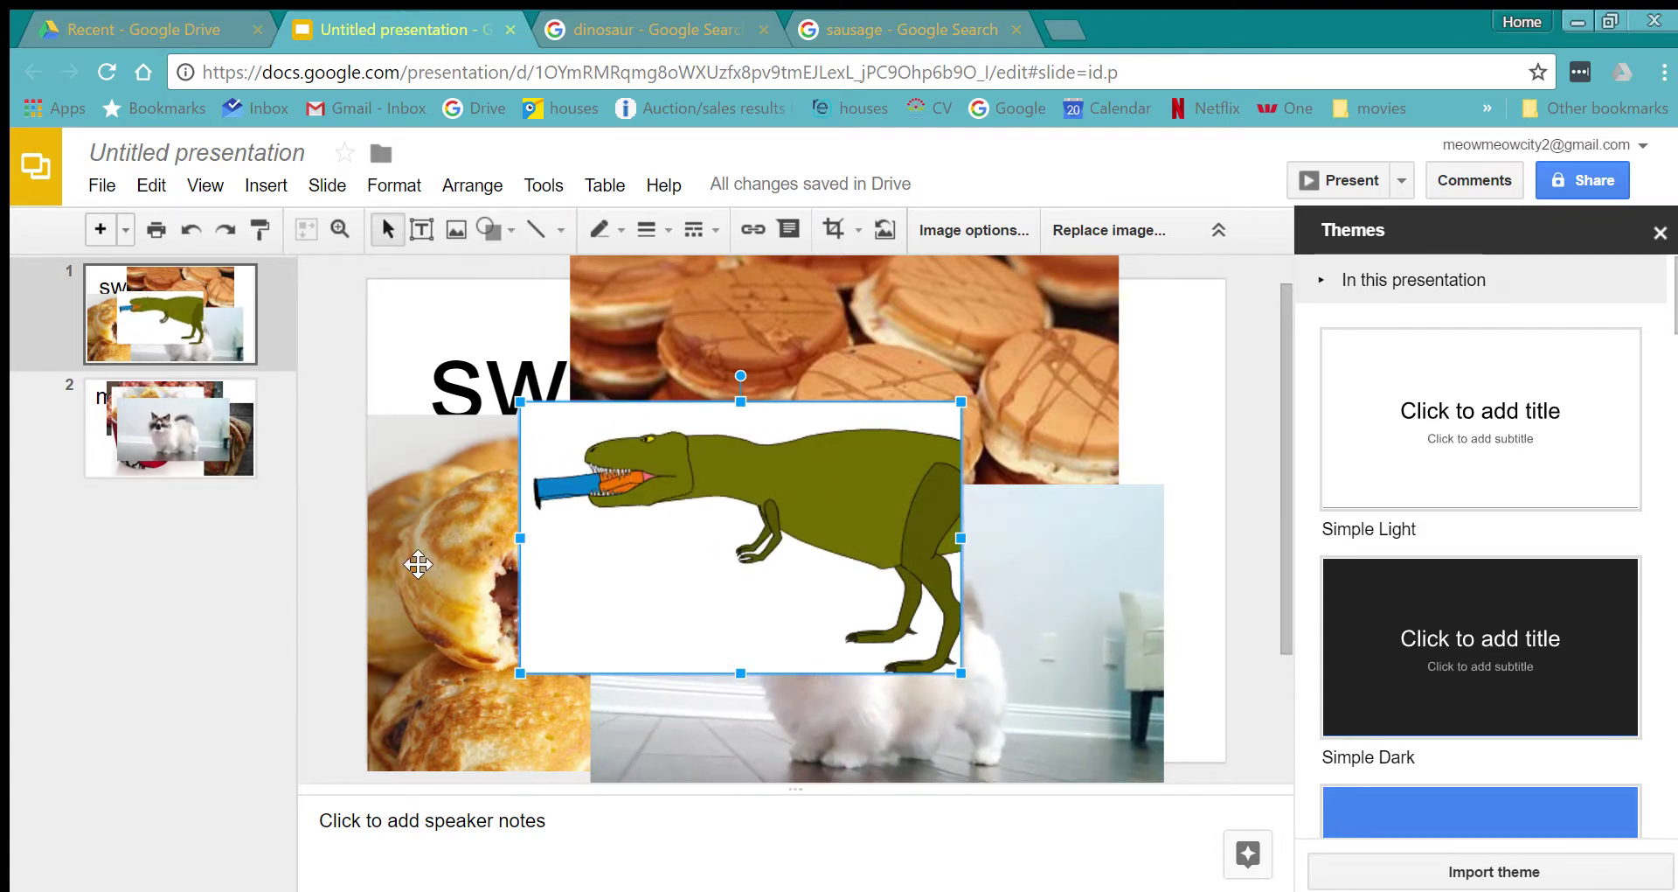
Copy the dinosaur image to the "meet" slide and move it left and down over the cat and chicken images.
{"action": "left_click", "coordinate": [174, 395]}
{"action": "left_click", "coordinate": [184, 306]}
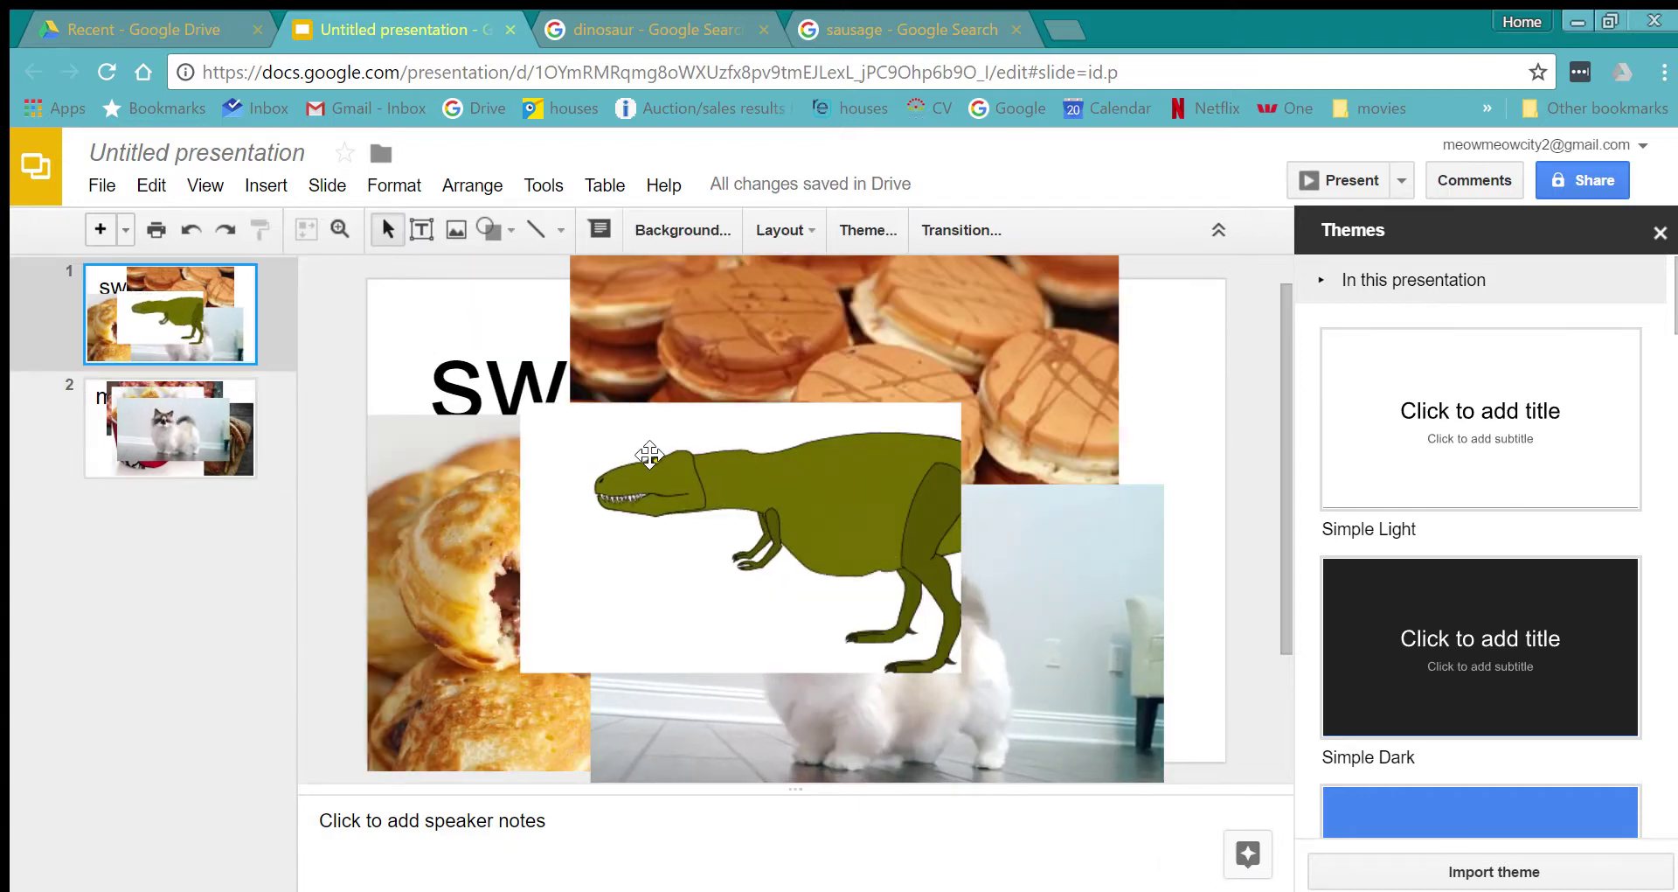
{"action": "left_click", "coordinate": [631, 425]}
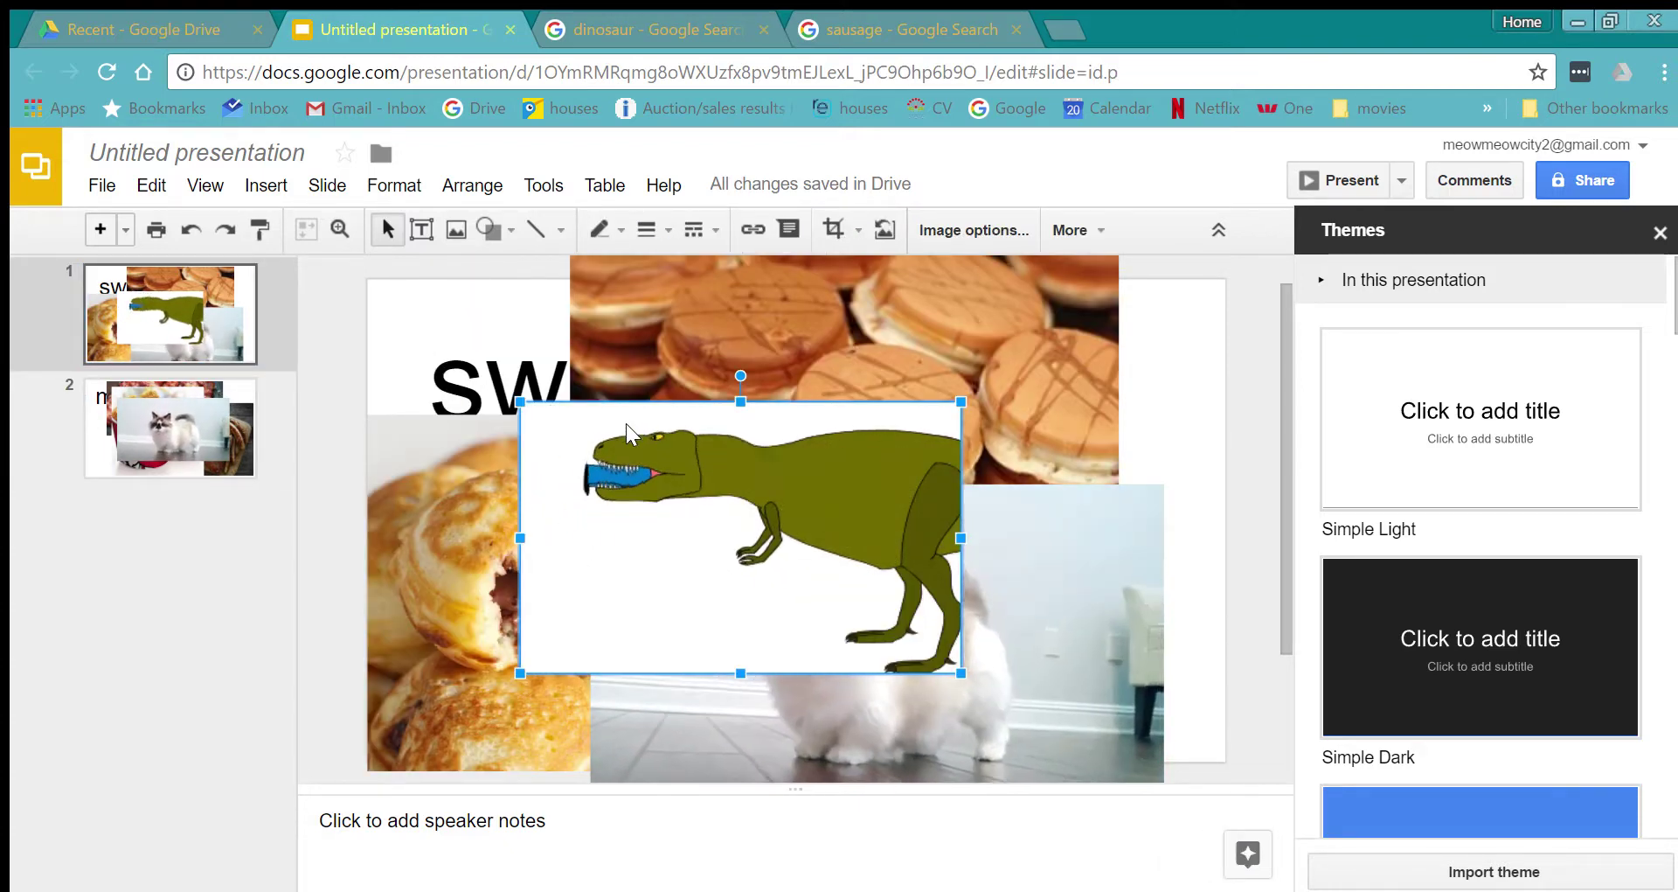
{"action": "left_click", "coordinate": [183, 428]}
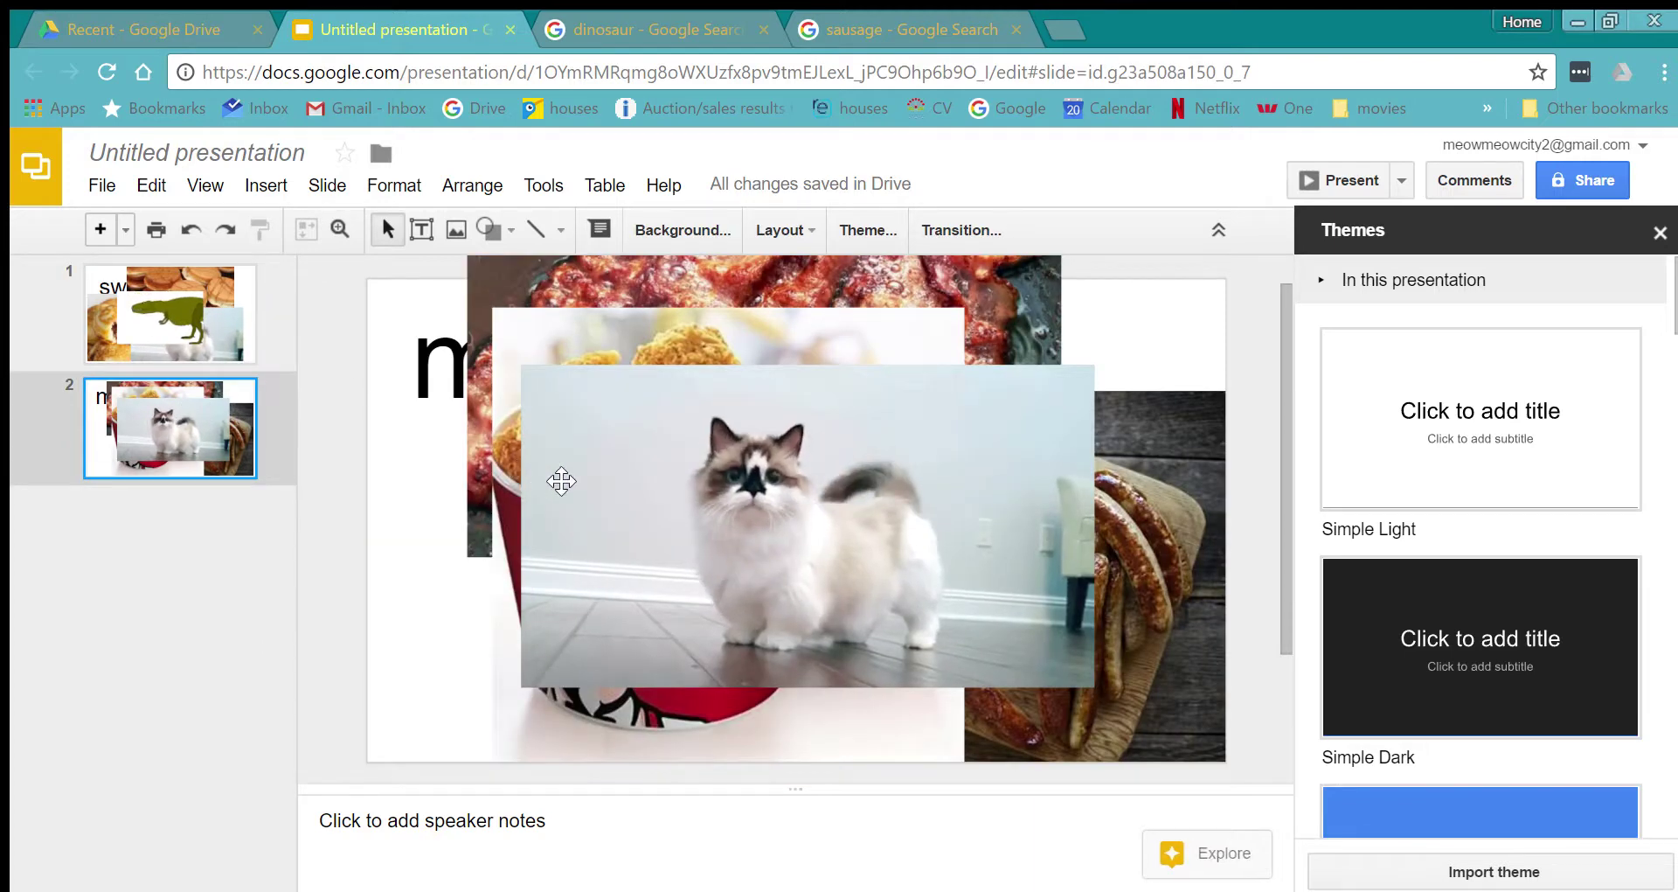
{"action": "key", "text": "ctrl+v"}
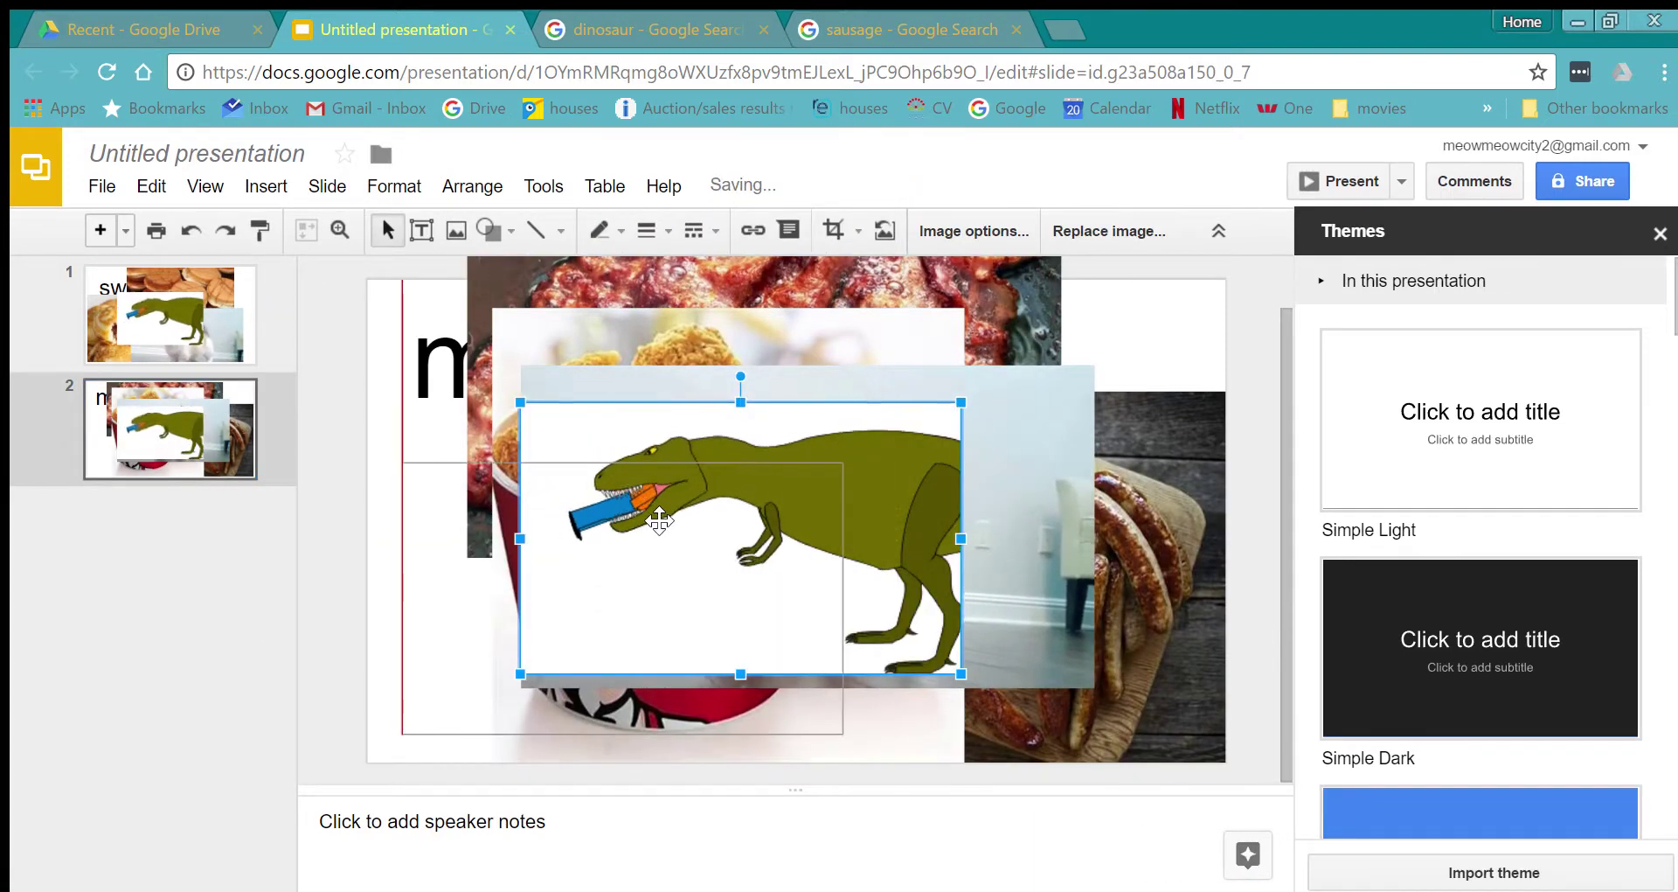
{"action": "left_click_drag", "start_coordinate": [660, 521], "coordinate": [643, 538]}
Delete the dinosaur image from both the "meet" slide and the "sweet" slide.
{"action": "left_click", "coordinate": [201, 341]}
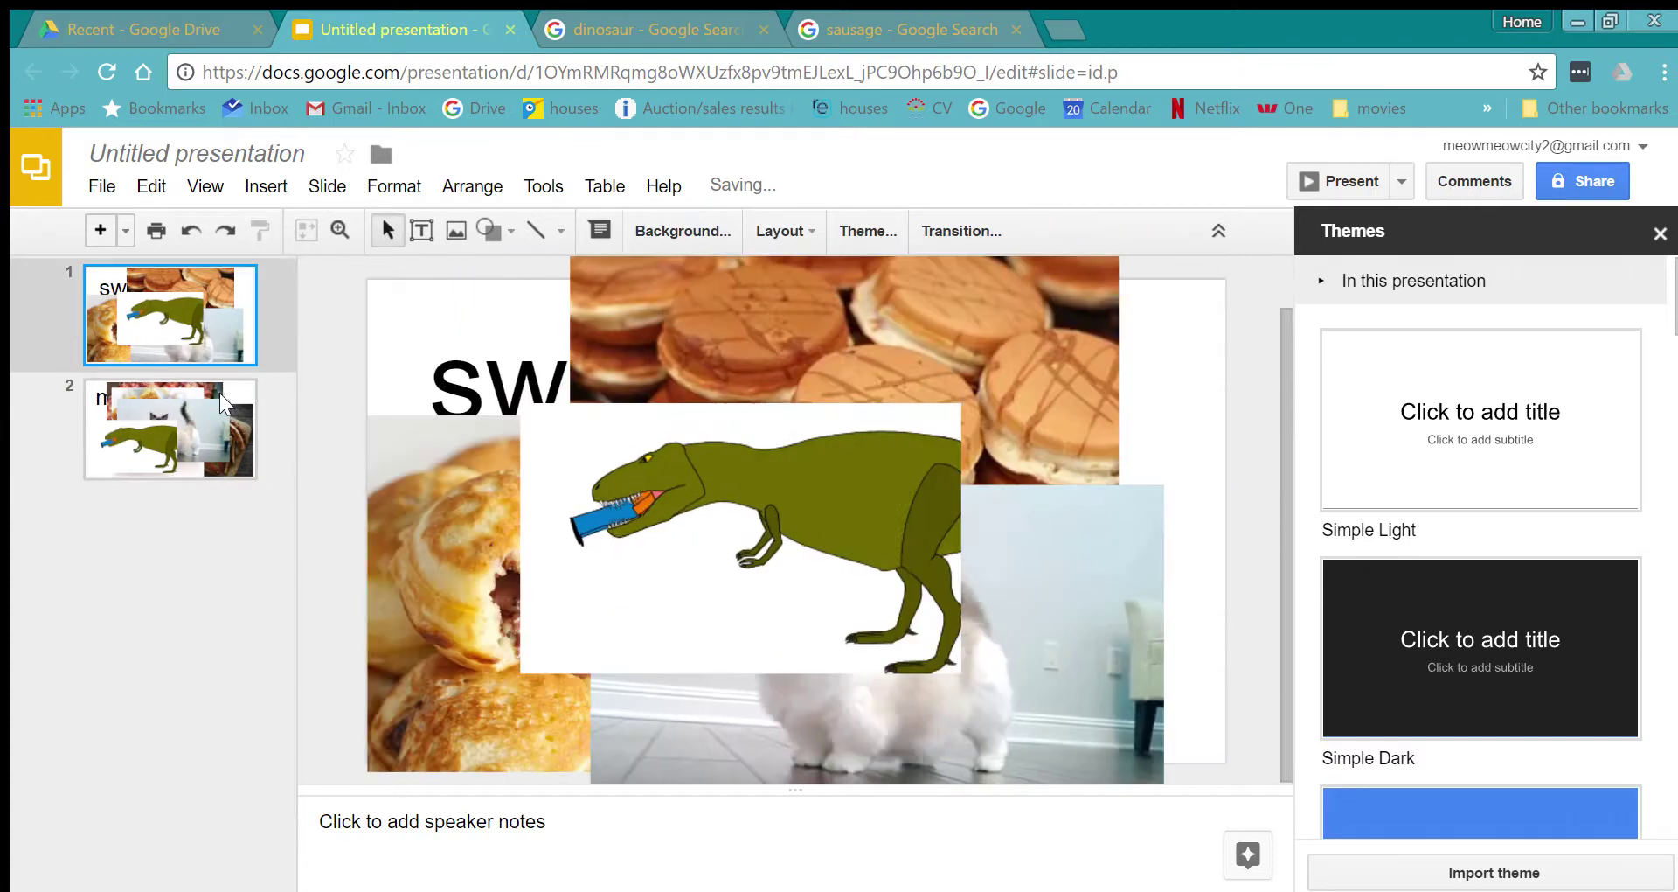
{"action": "left_click", "coordinate": [219, 394]}
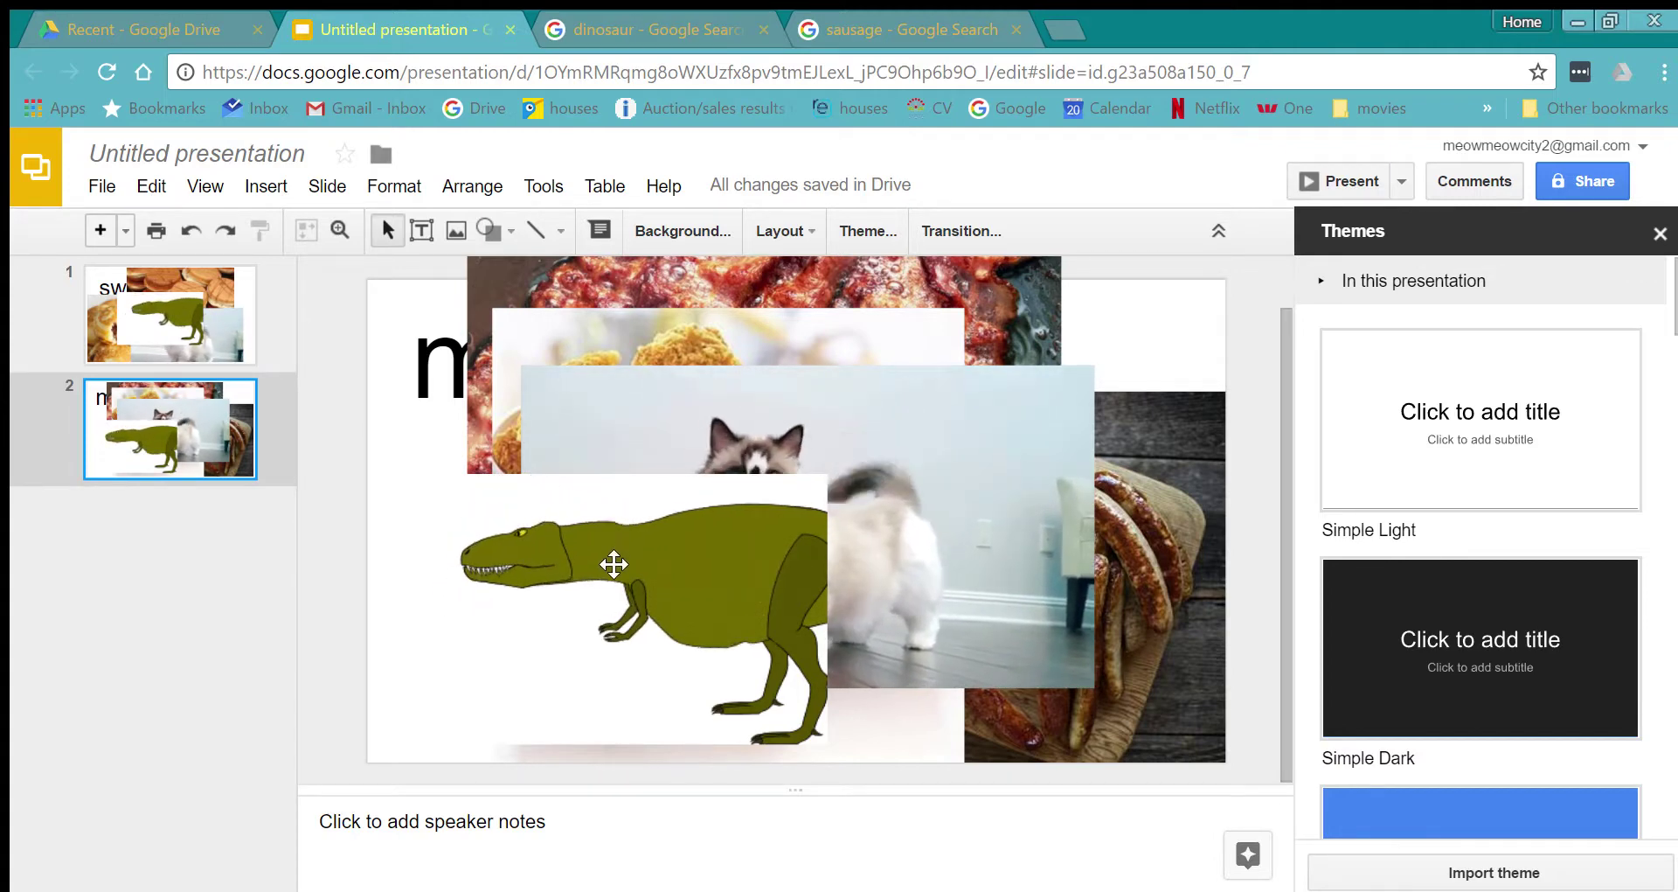
{"action": "left_click", "coordinate": [586, 563]}
{"action": "key", "text": "Delete"}
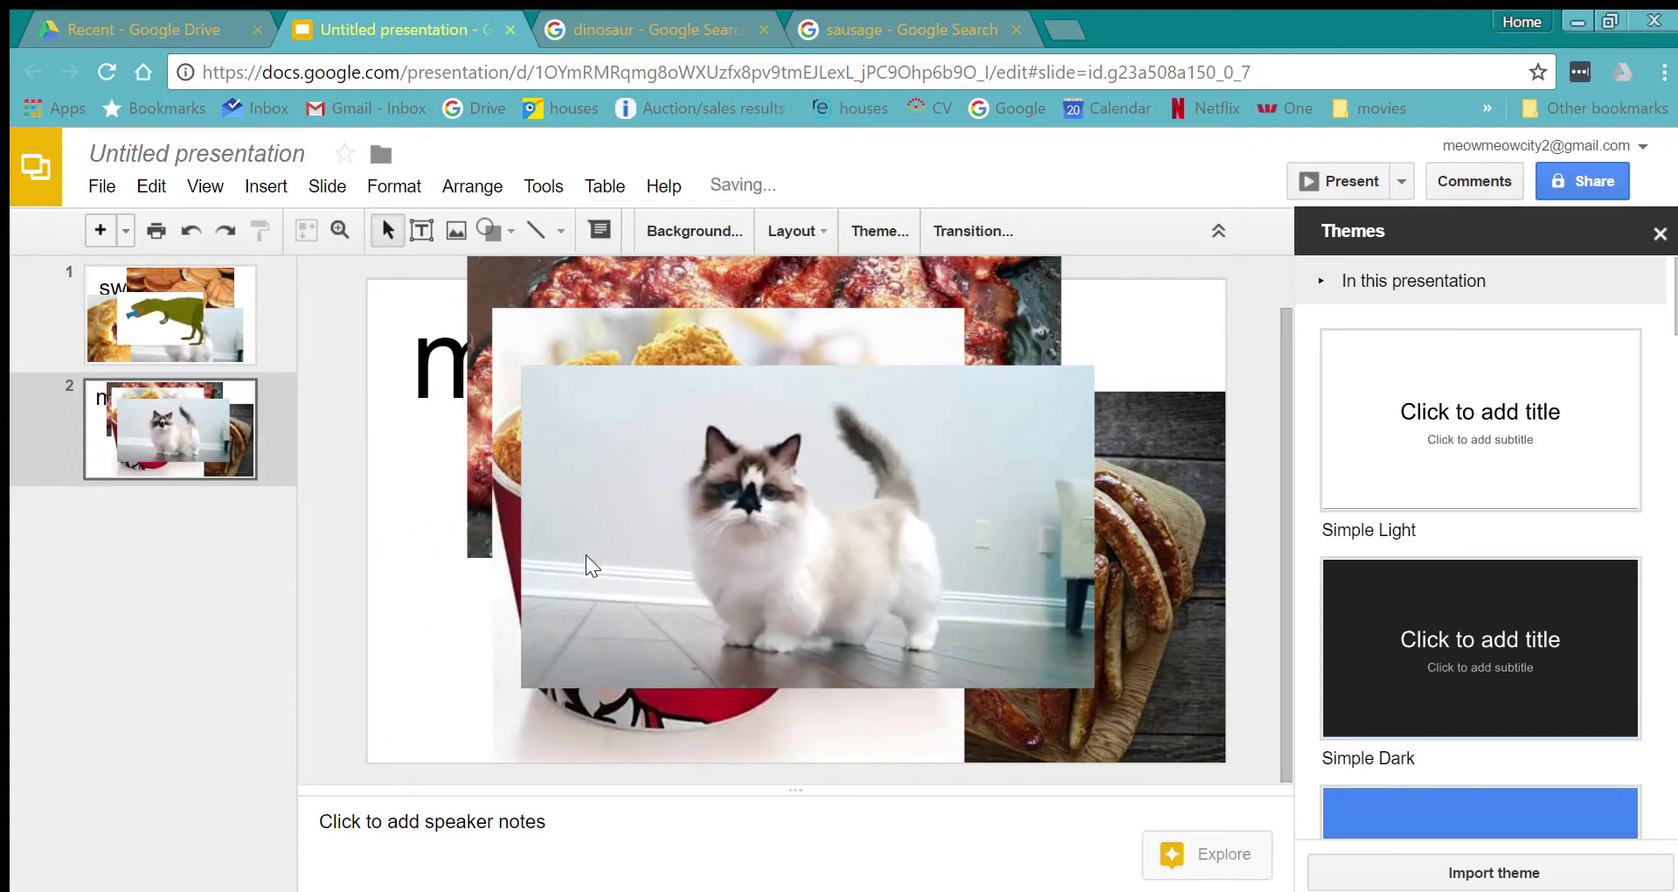
{"action": "left_click", "coordinate": [166, 320]}
{"action": "left_click", "coordinate": [776, 500]}
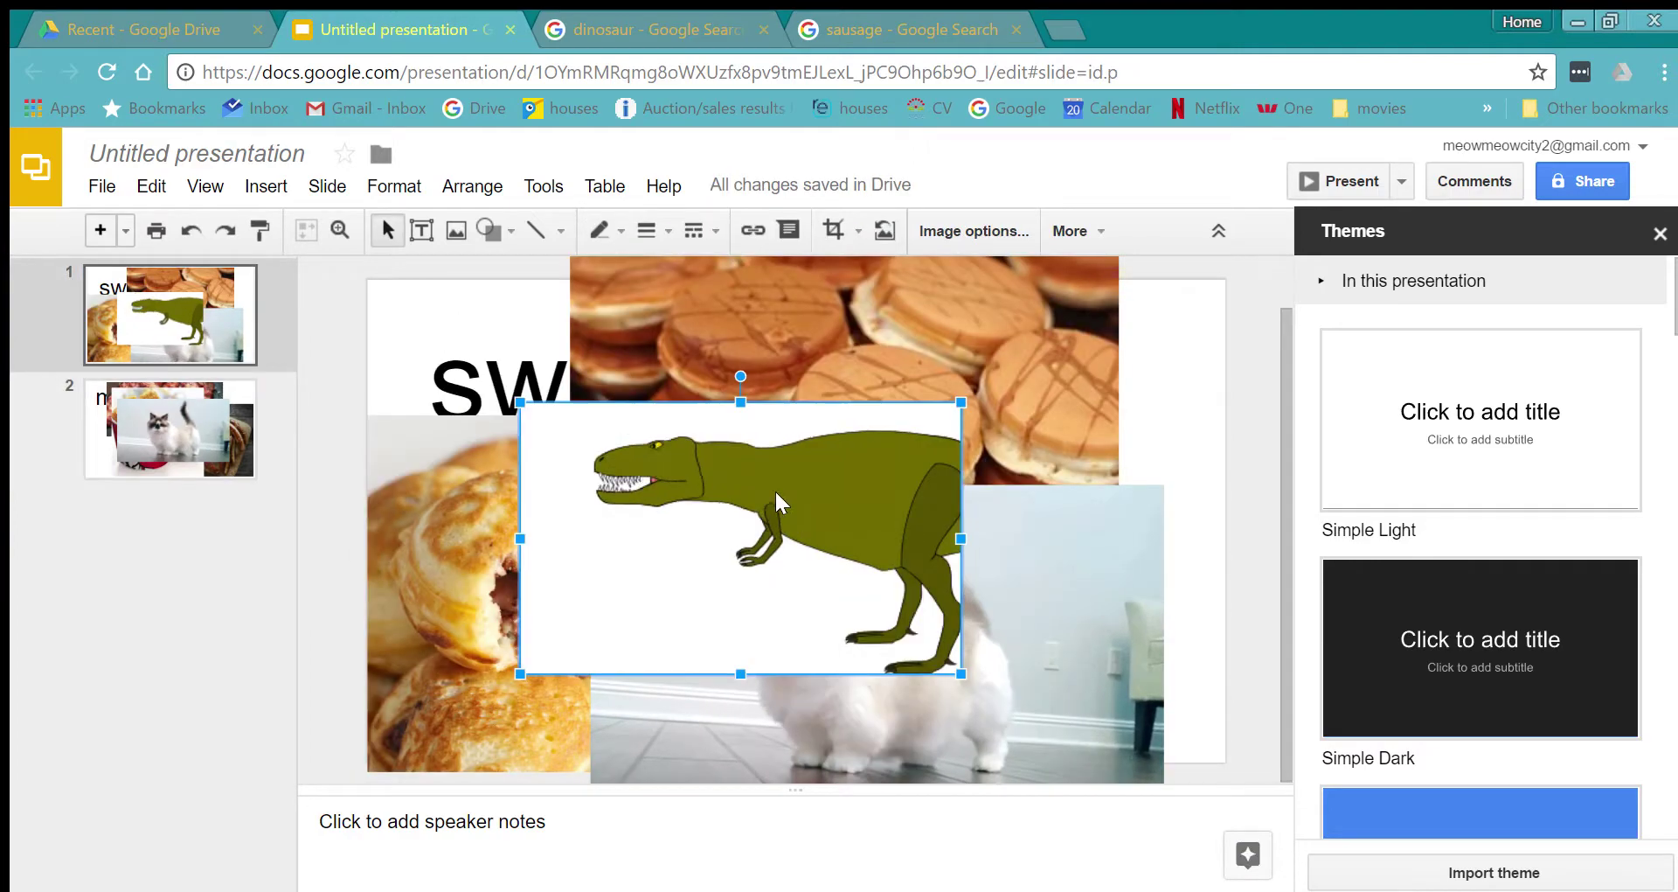
{"action": "key", "text": "Delete"}
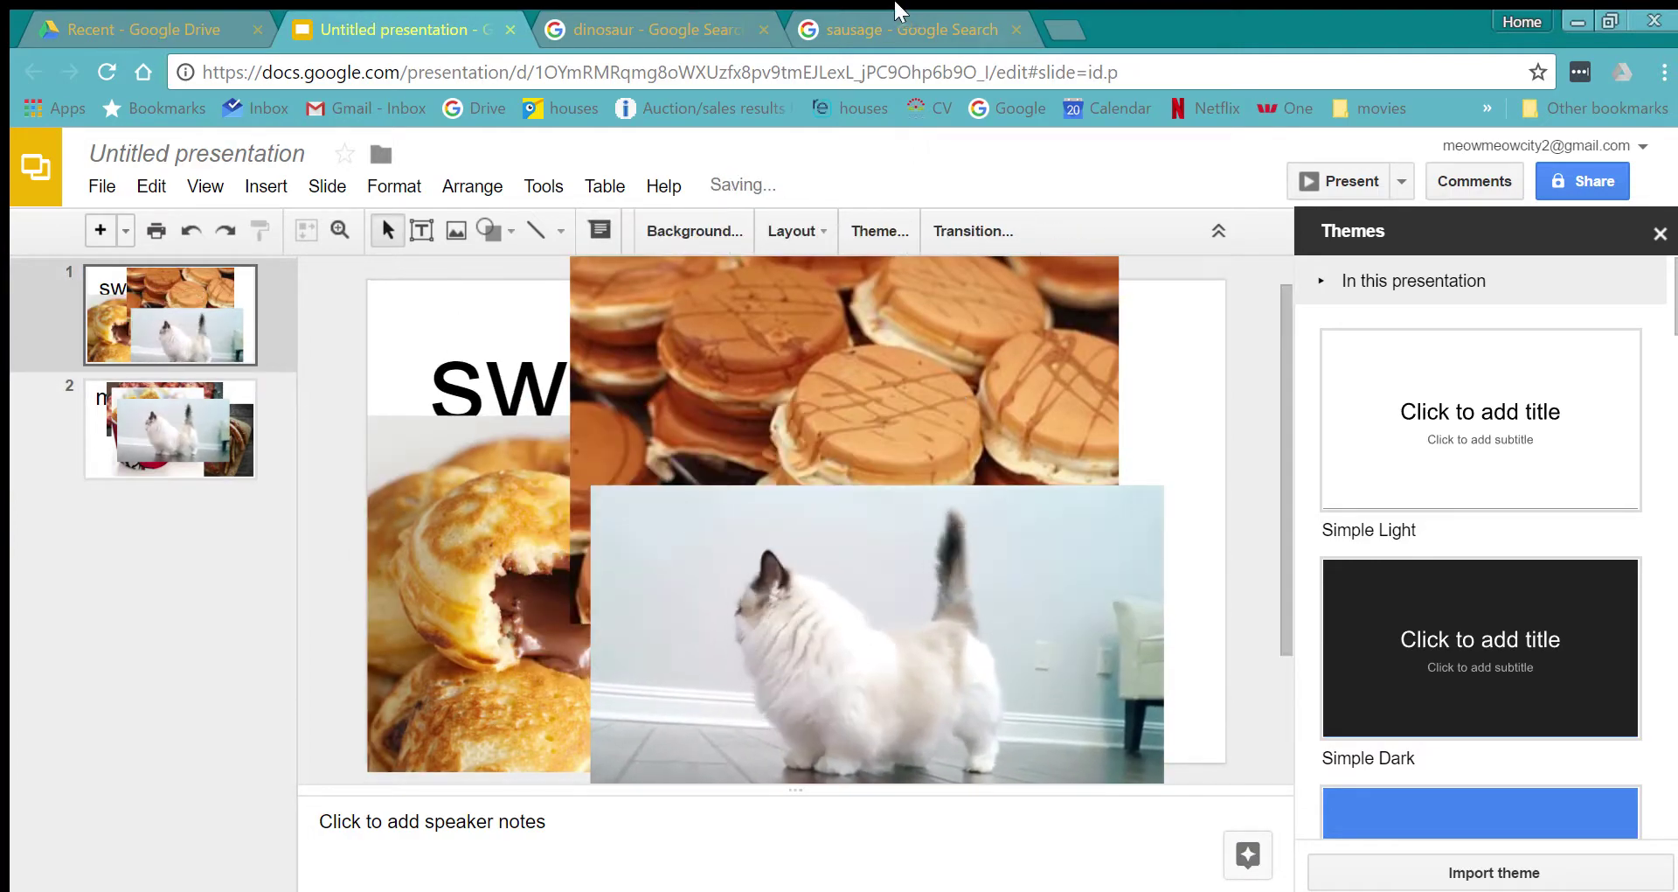
Return to the dinosaur image results and look through them for another animated image.
{"action": "left_click", "coordinate": [560, 27]}
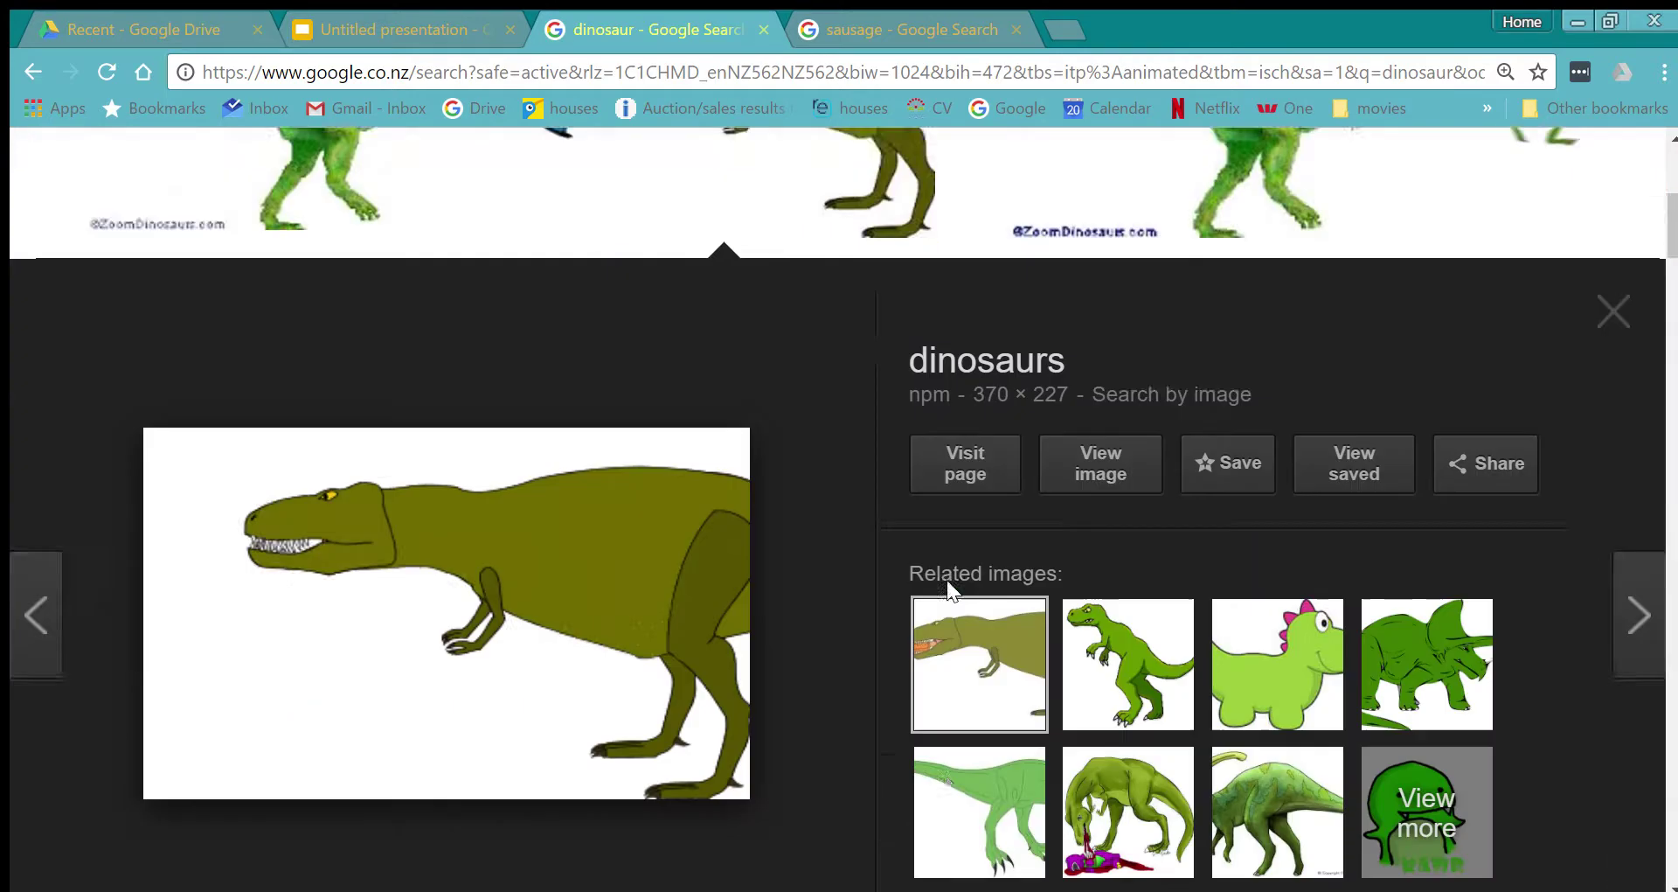
{"action": "scroll", "coordinate": [1050, 542], "scroll_direction": "down", "scroll_amount": 8}
{"action": "scroll", "coordinate": [930, 616], "scroll_direction": "down", "scroll_amount": 7}
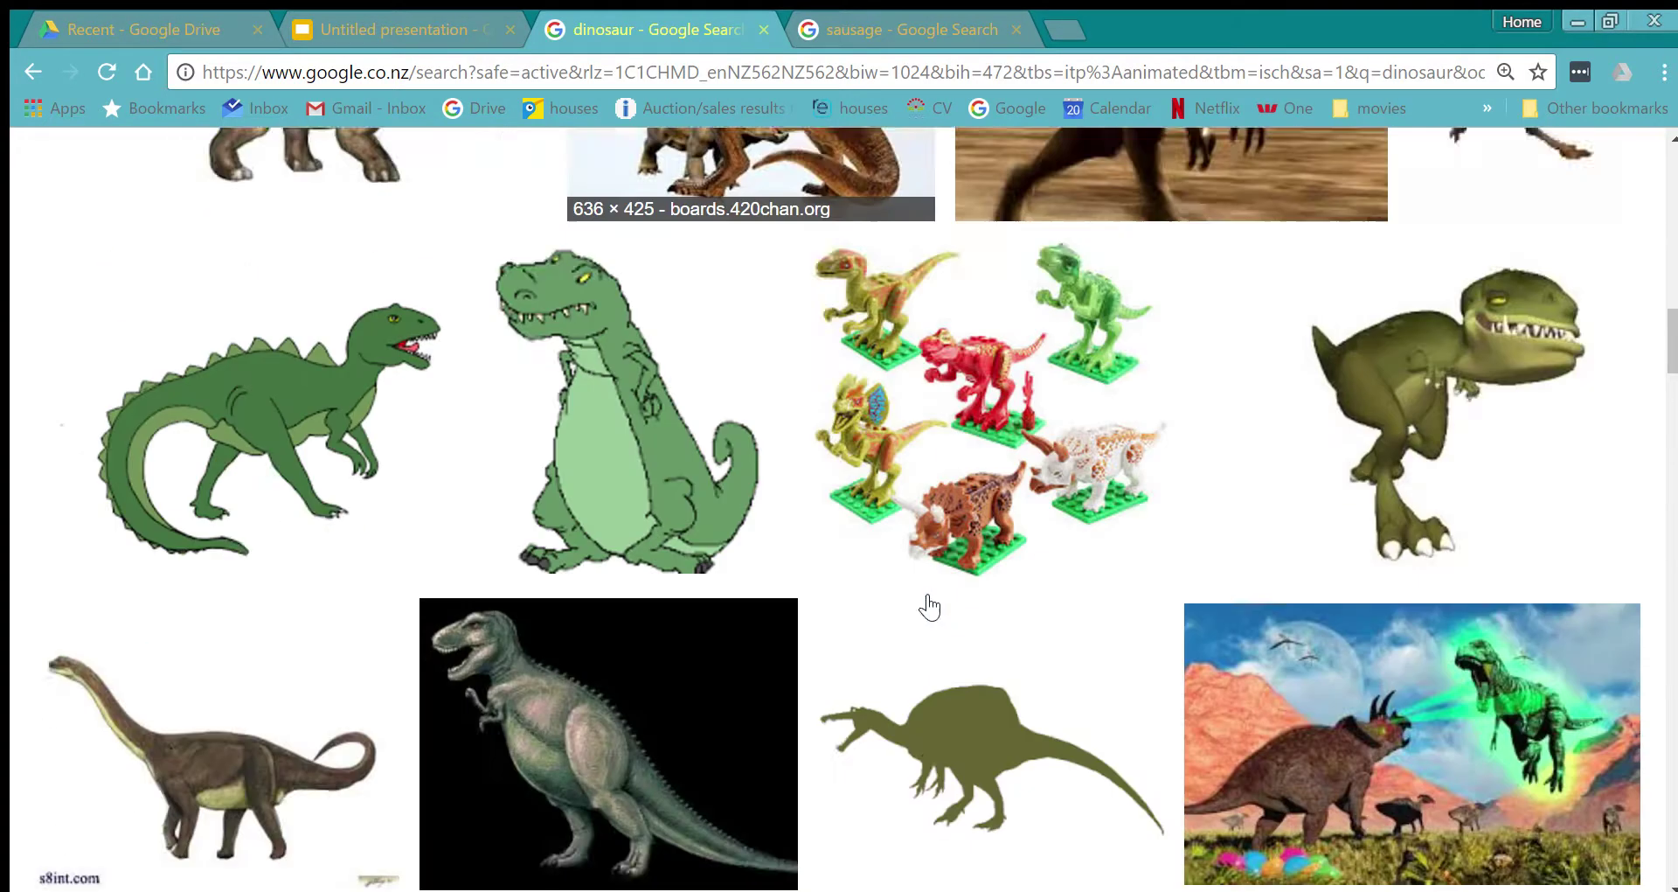
{"action": "scroll", "coordinate": [930, 606], "scroll_direction": "down", "scroll_amount": 1}
{"action": "scroll", "coordinate": [928, 625], "scroll_direction": "down", "scroll_amount": 5}
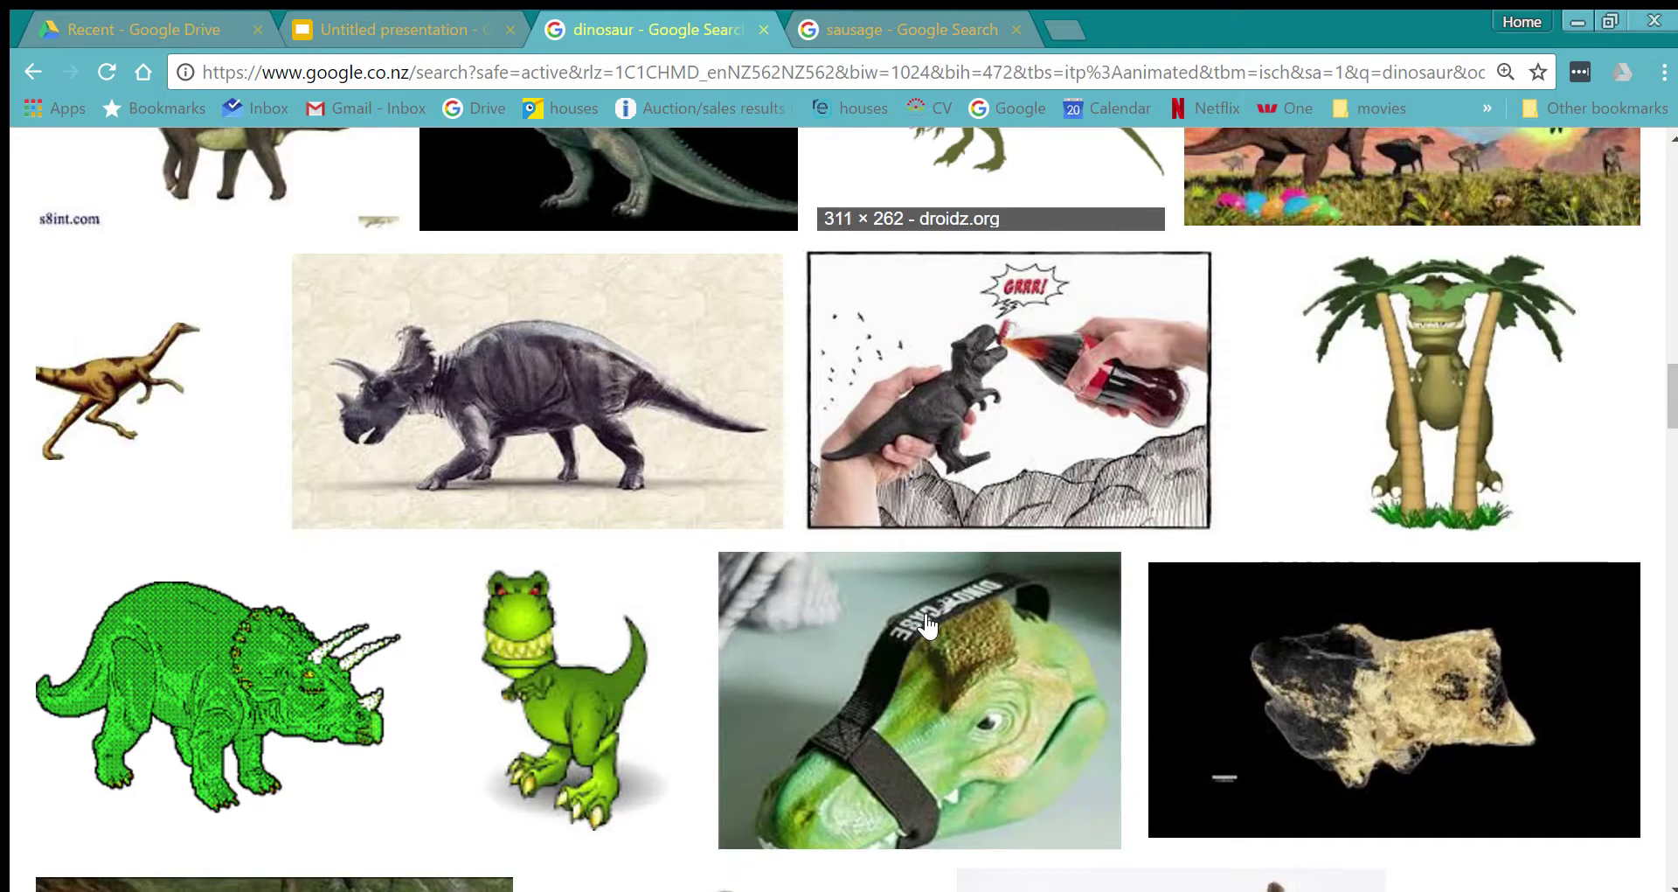
{"action": "scroll", "coordinate": [1075, 496], "scroll_direction": "down", "scroll_amount": 5}
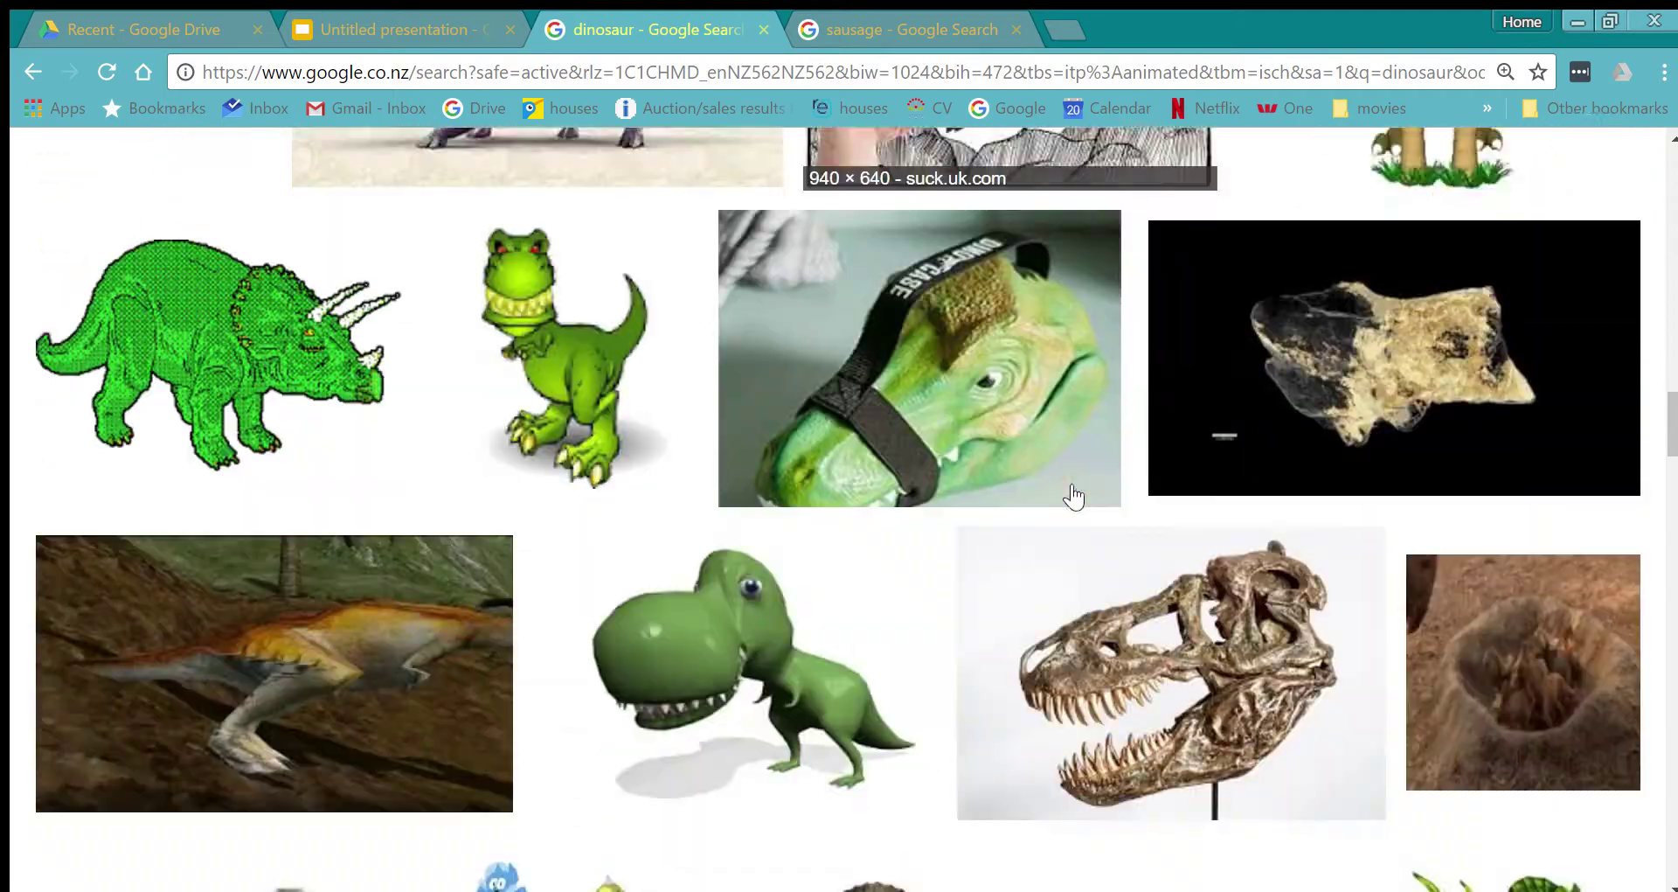
{"action": "scroll", "coordinate": [574, 350], "scroll_direction": "up", "scroll_amount": 5}
{"action": "left_click", "coordinate": [840, 262]}
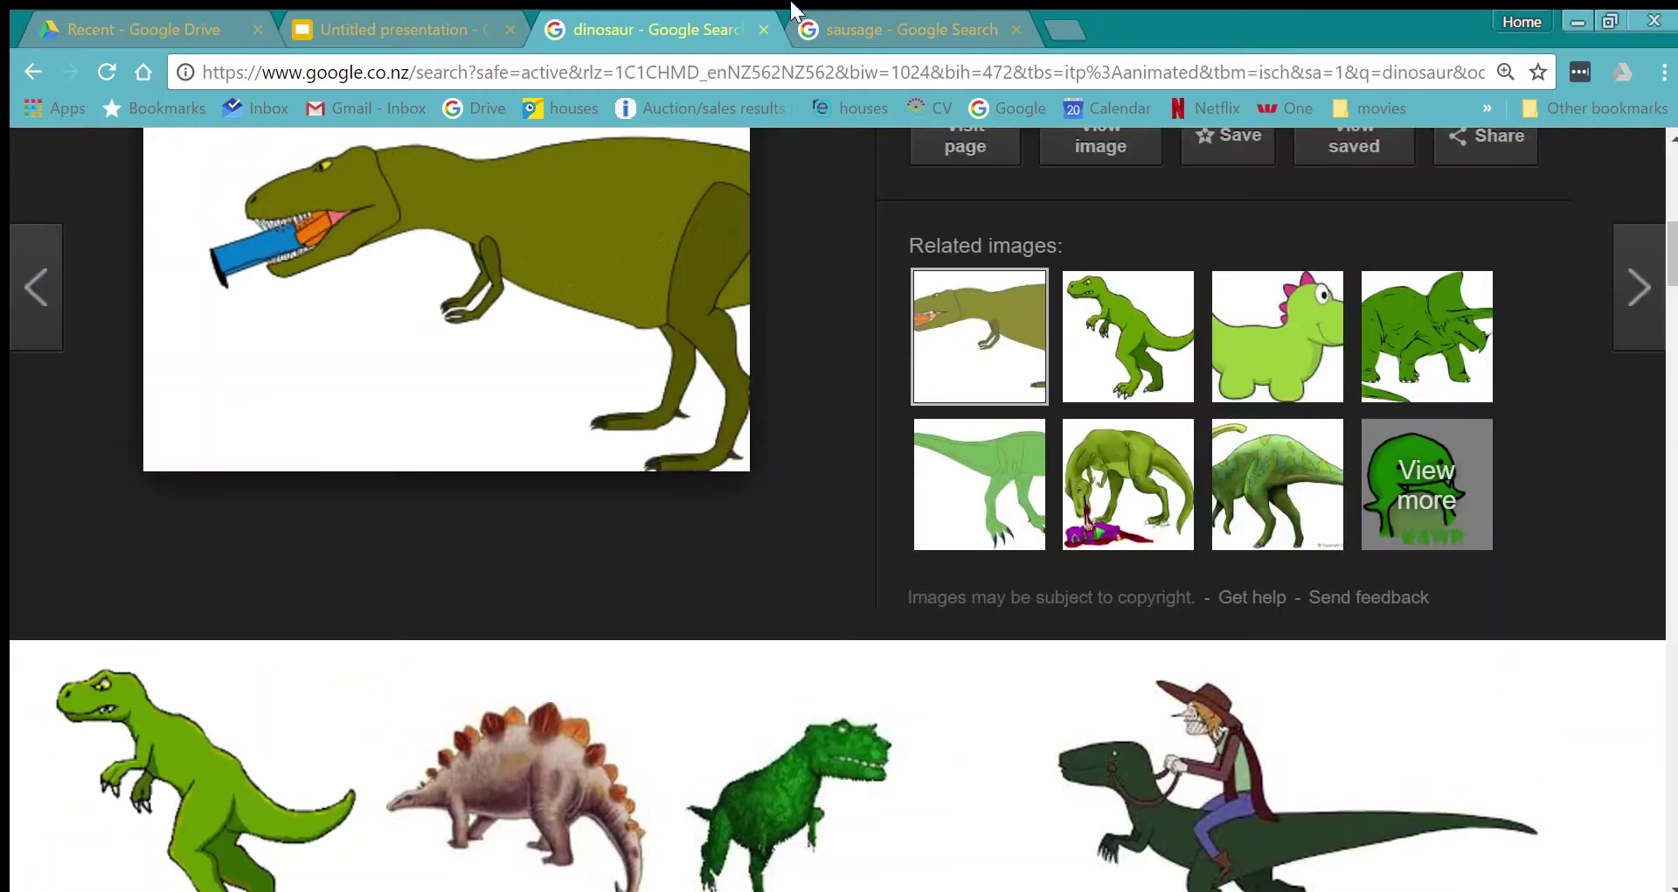
Search Google Images for animated "hegehog" pictures in place of the dinosaur search.
{"action": "scroll", "coordinate": [595, 350], "scroll_direction": "down", "scroll_amount": 1}
{"action": "scroll", "coordinate": [586, 559], "scroll_direction": "up", "scroll_amount": 8}
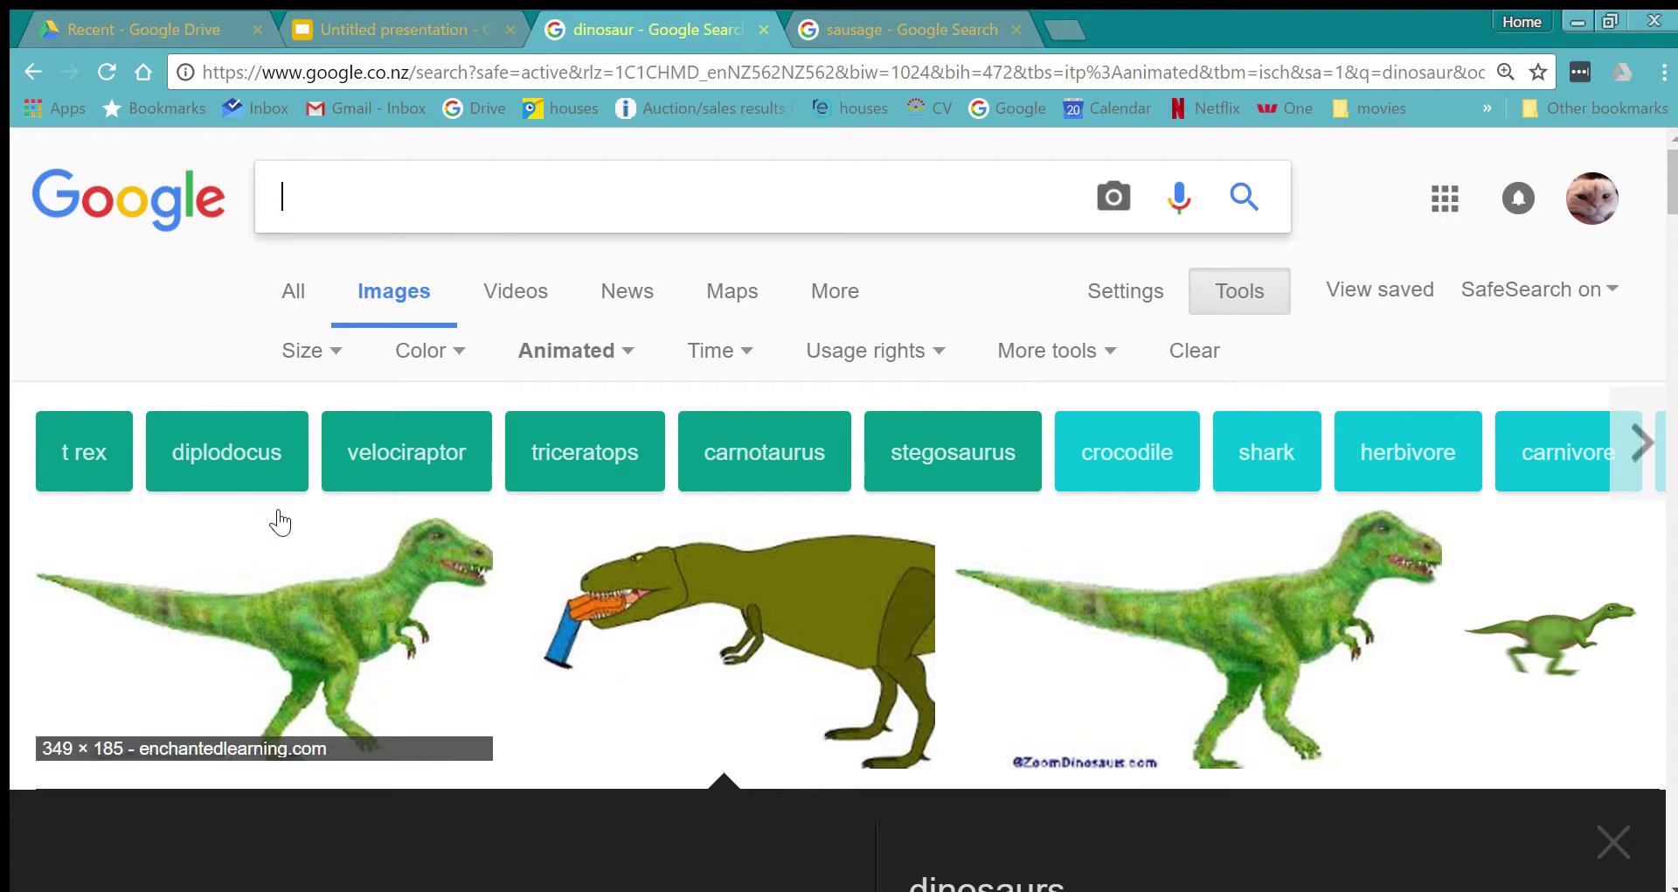
{"action": "type", "text": "egeh"}
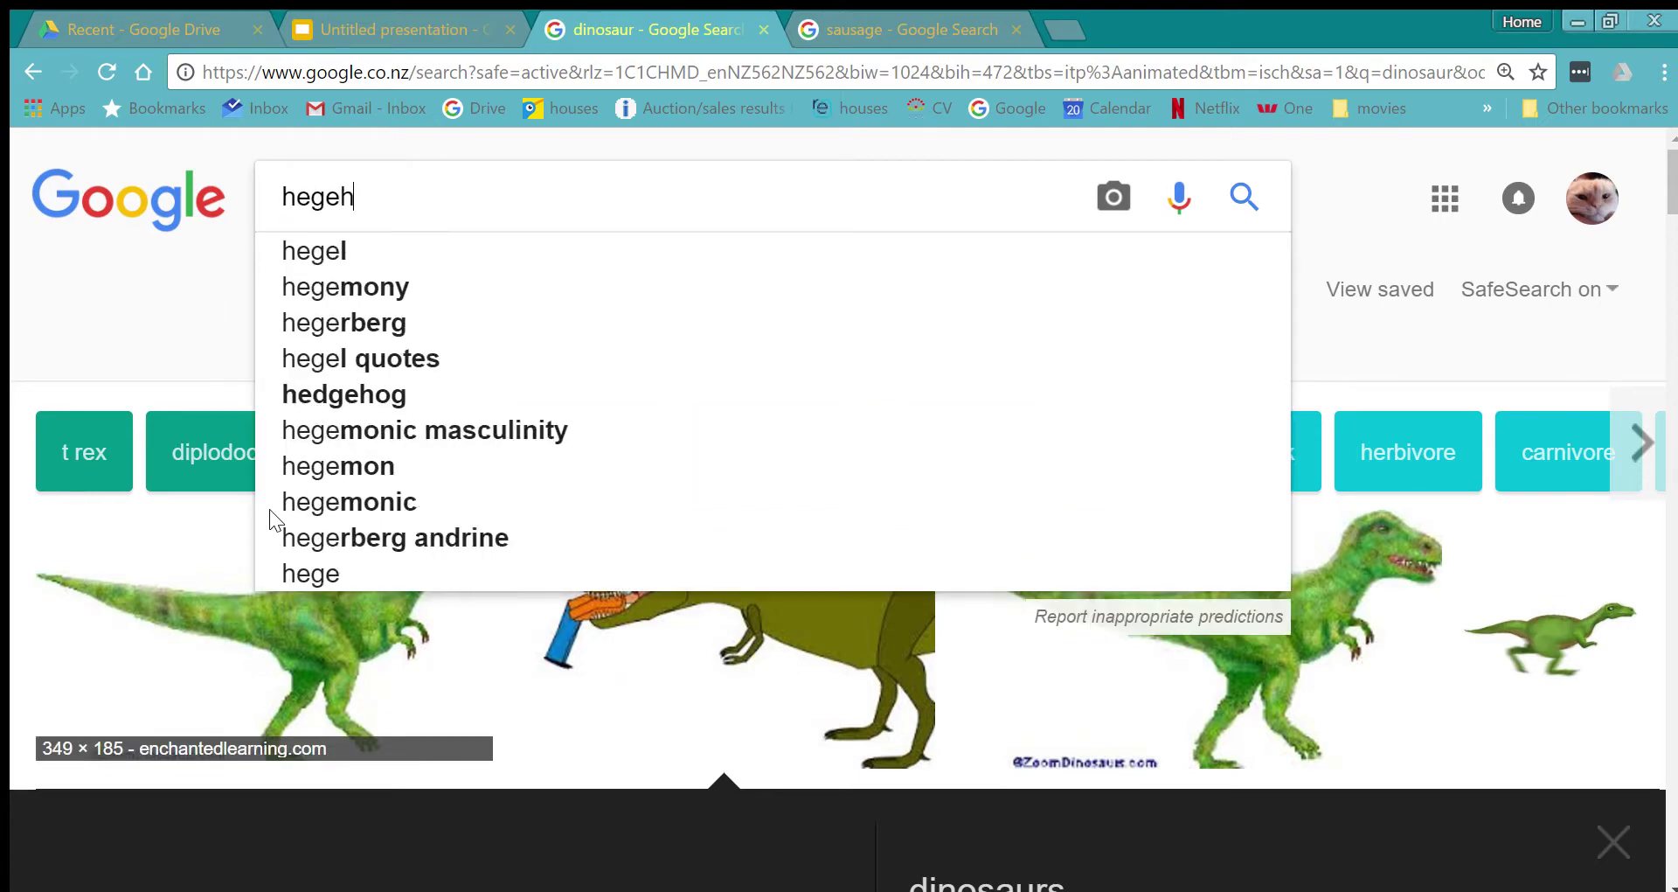
{"action": "type", "text": "og"}
{"action": "key", "text": "Return"}
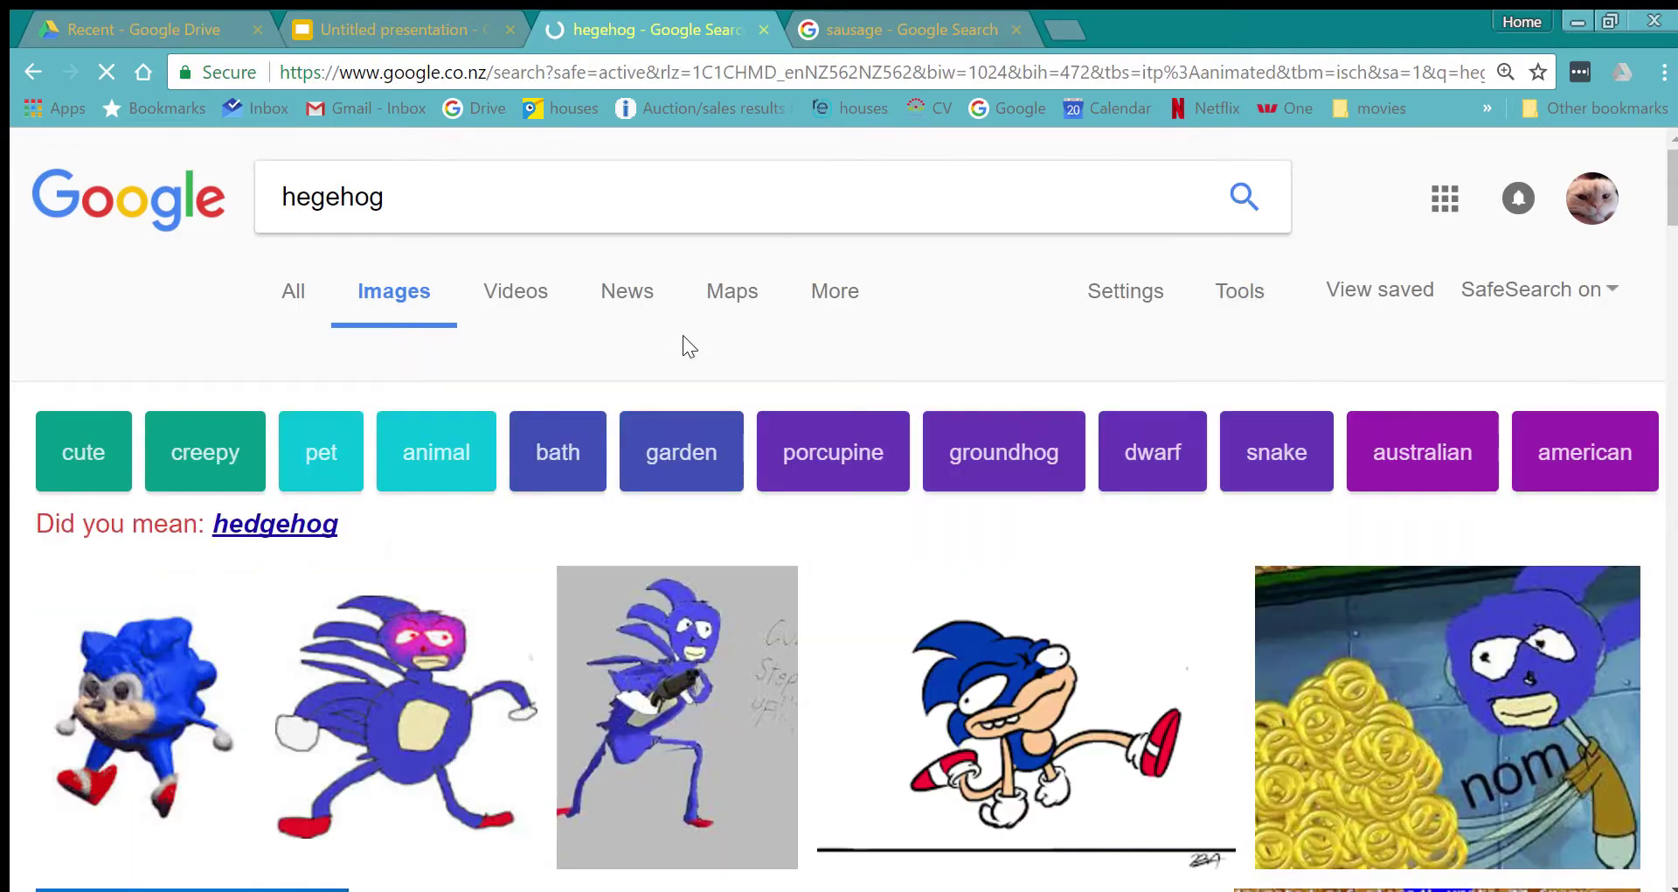
Look through the animated "hegehog" image results for a picture suited to the slides.
{"action": "scroll", "coordinate": [170, 766], "scroll_direction": "down", "scroll_amount": 8}
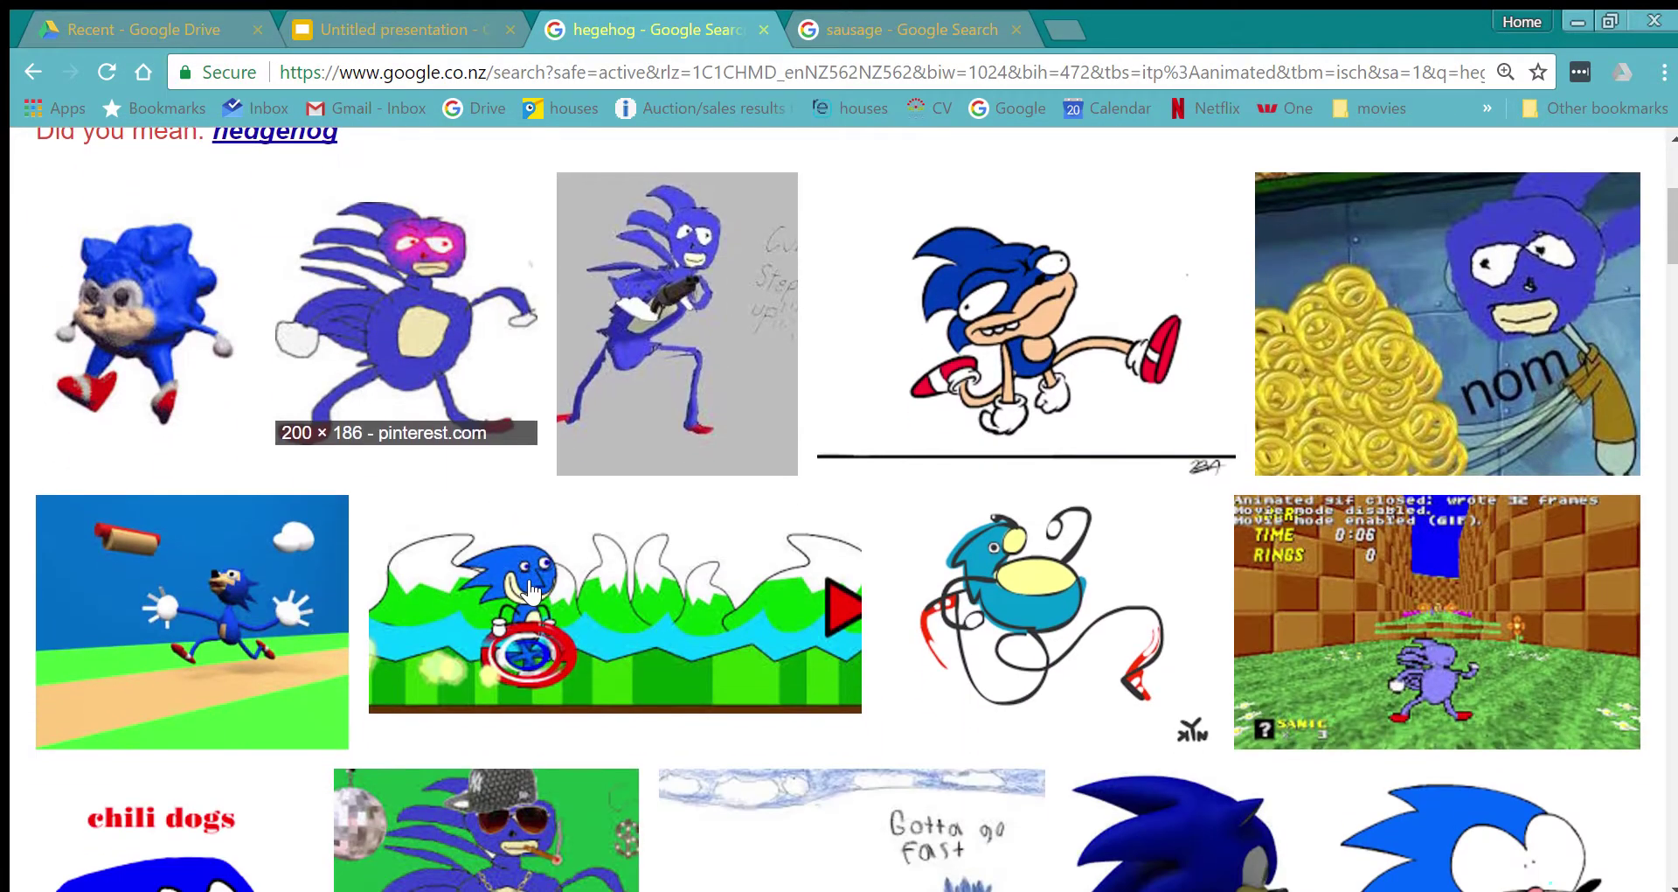
{"action": "scroll", "coordinate": [603, 592], "scroll_direction": "down", "scroll_amount": 8}
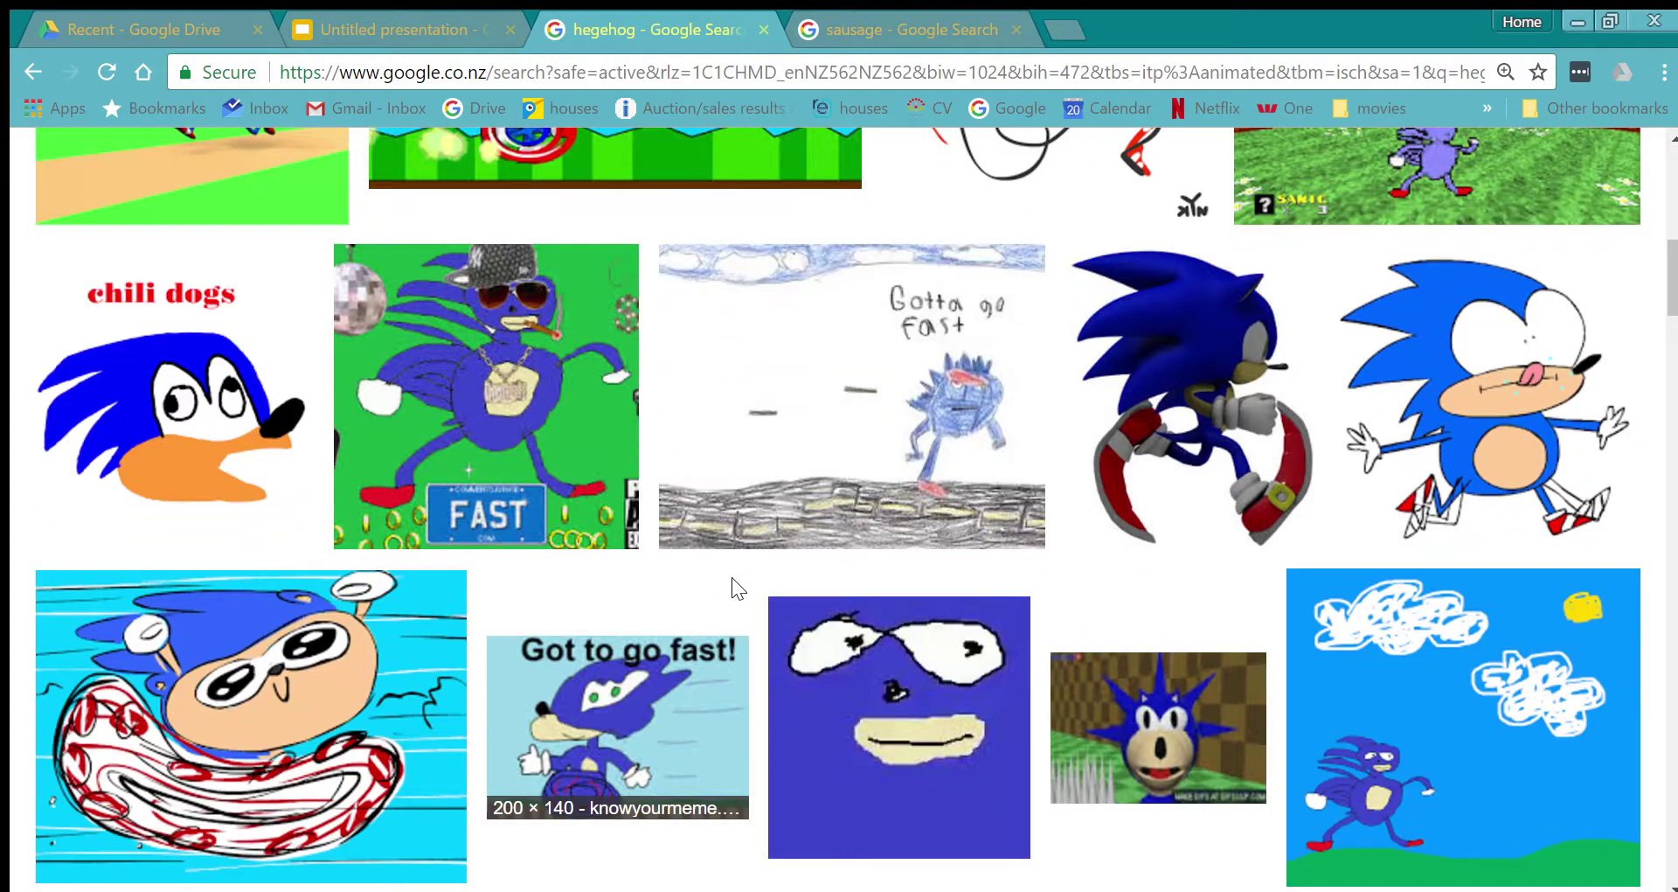
{"action": "scroll", "coordinate": [835, 577], "scroll_direction": "down", "scroll_amount": 8}
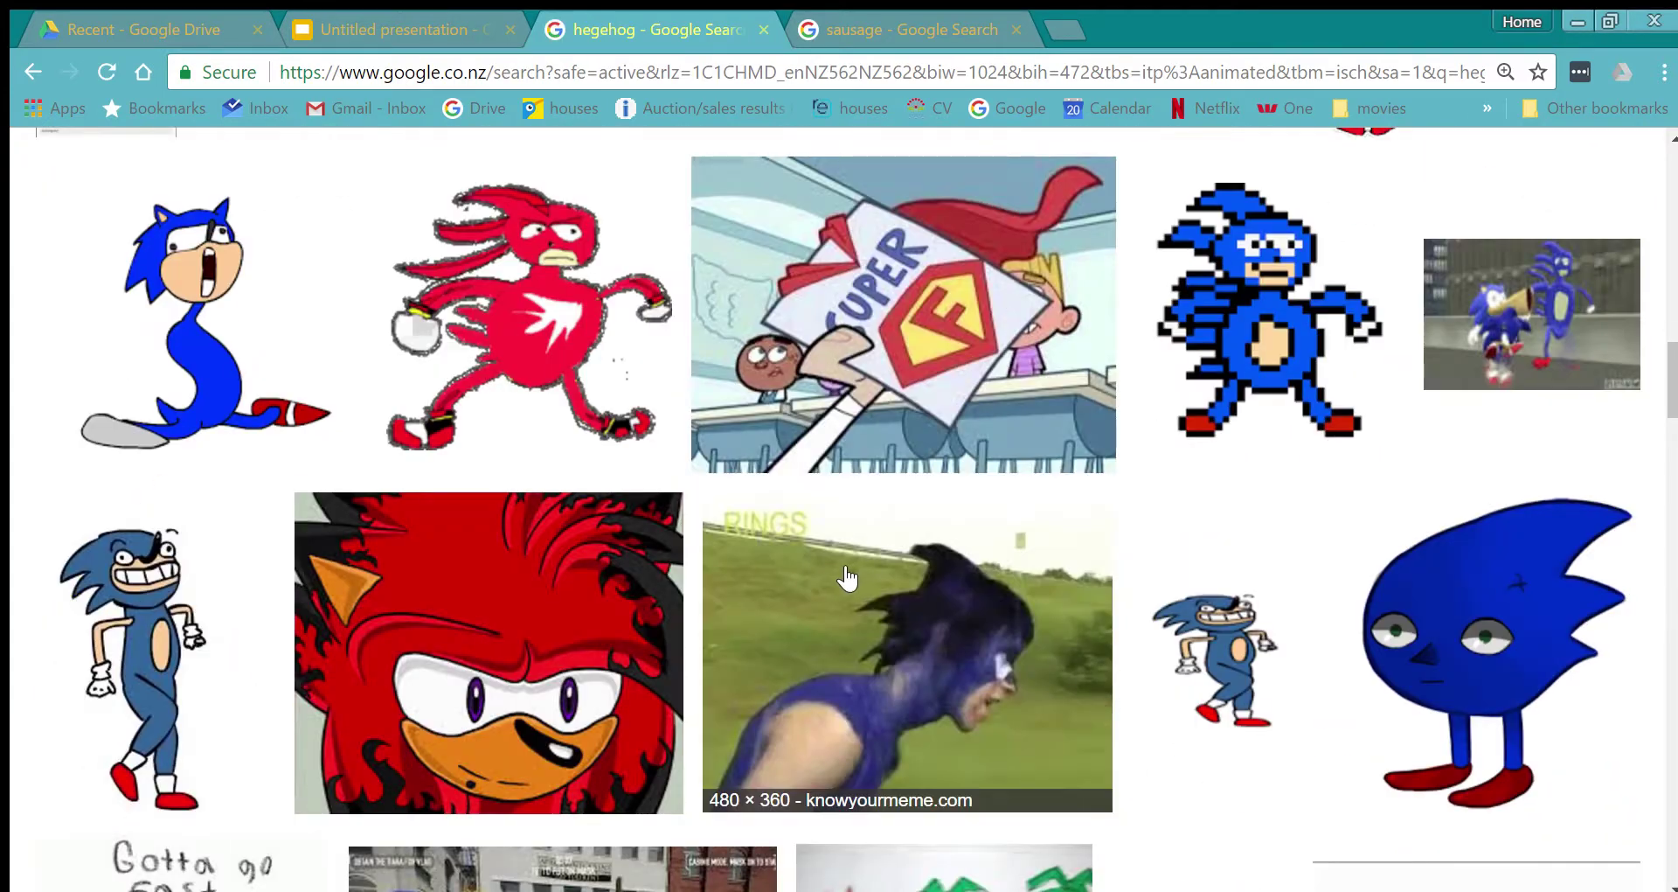
{"action": "scroll", "coordinate": [847, 577], "scroll_direction": "down", "scroll_amount": 8}
{"action": "scroll", "coordinate": [931, 537], "scroll_direction": "up", "scroll_amount": 20}
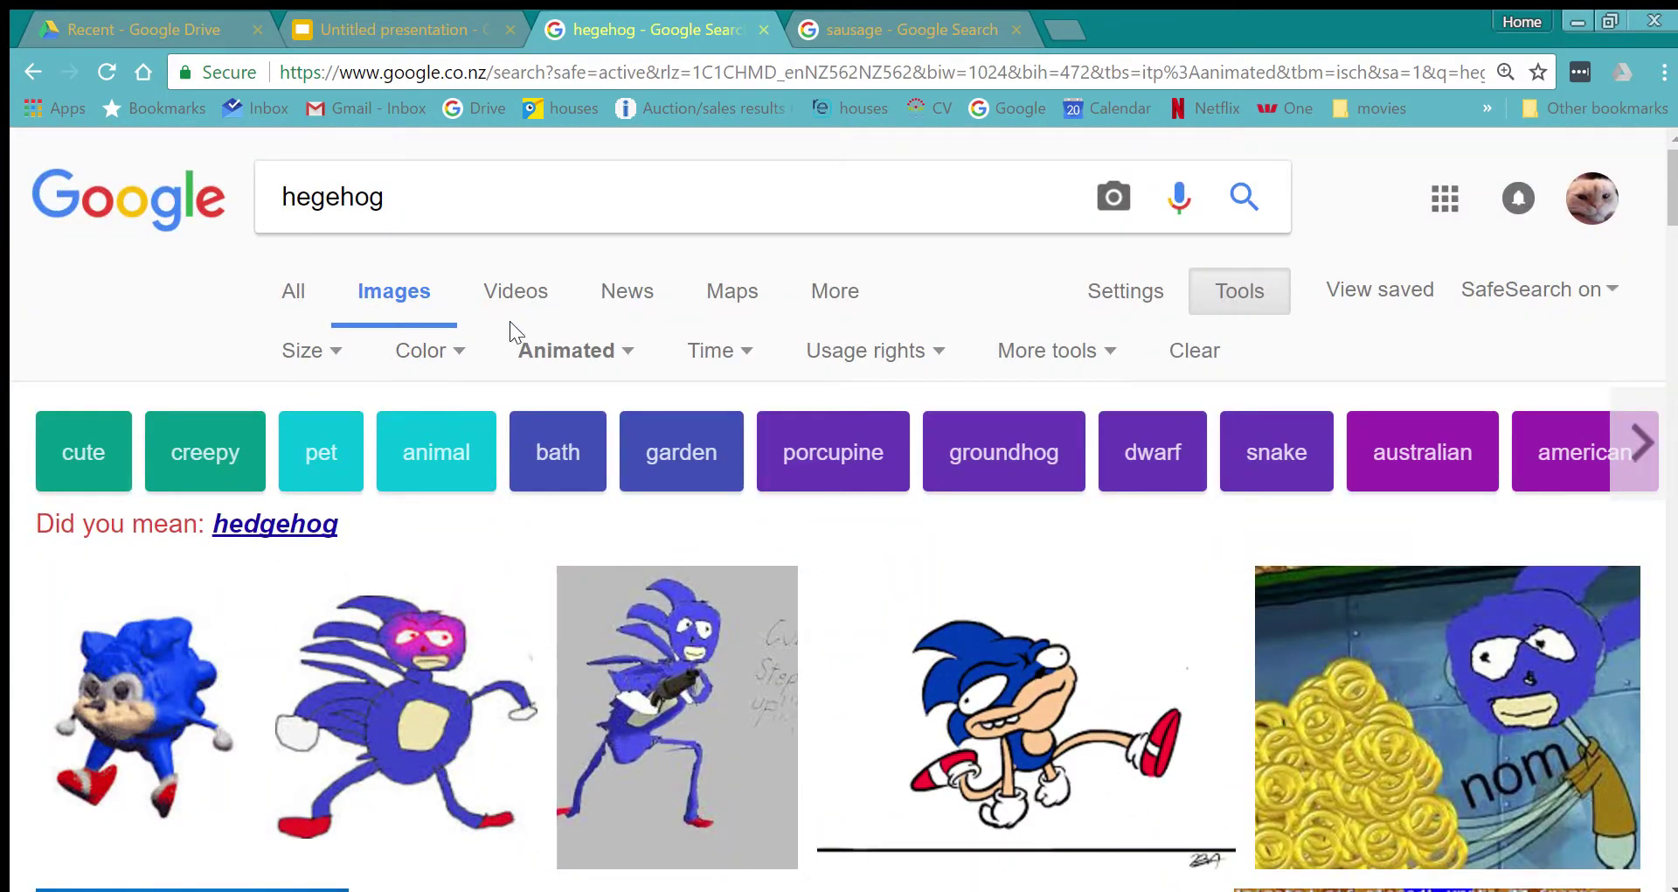
{"action": "scroll", "coordinate": [1137, 787], "scroll_direction": "down", "scroll_amount": 6}
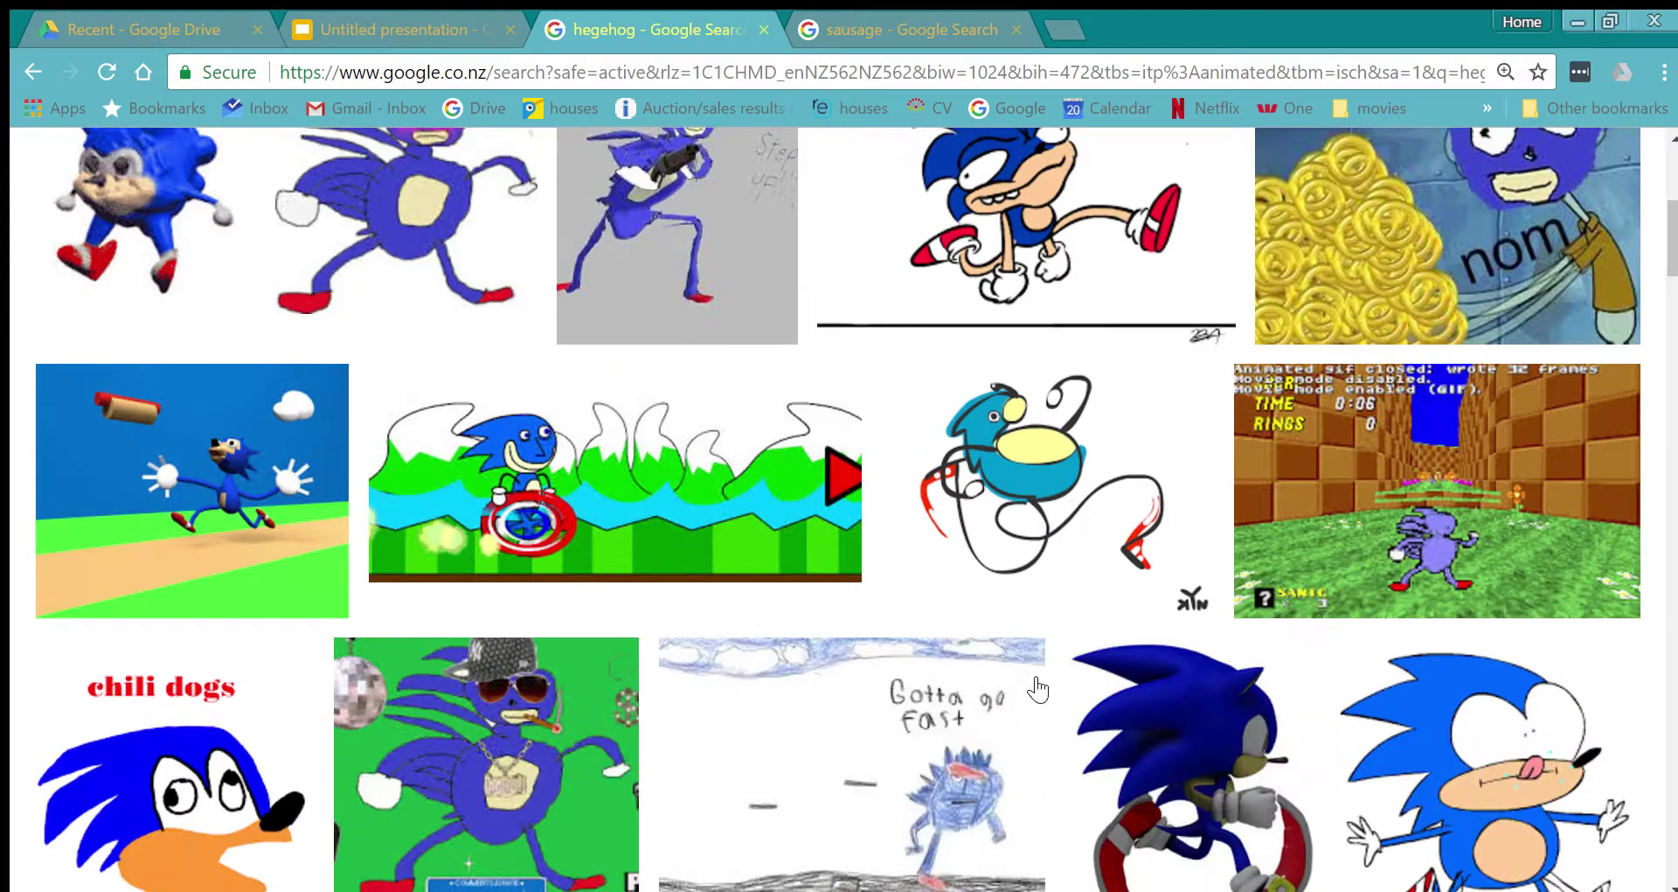
{"action": "scroll", "coordinate": [1037, 689], "scroll_direction": "up", "scroll_amount": 6}
{"action": "scroll", "coordinate": [979, 717], "scroll_direction": "down", "scroll_amount": 2}
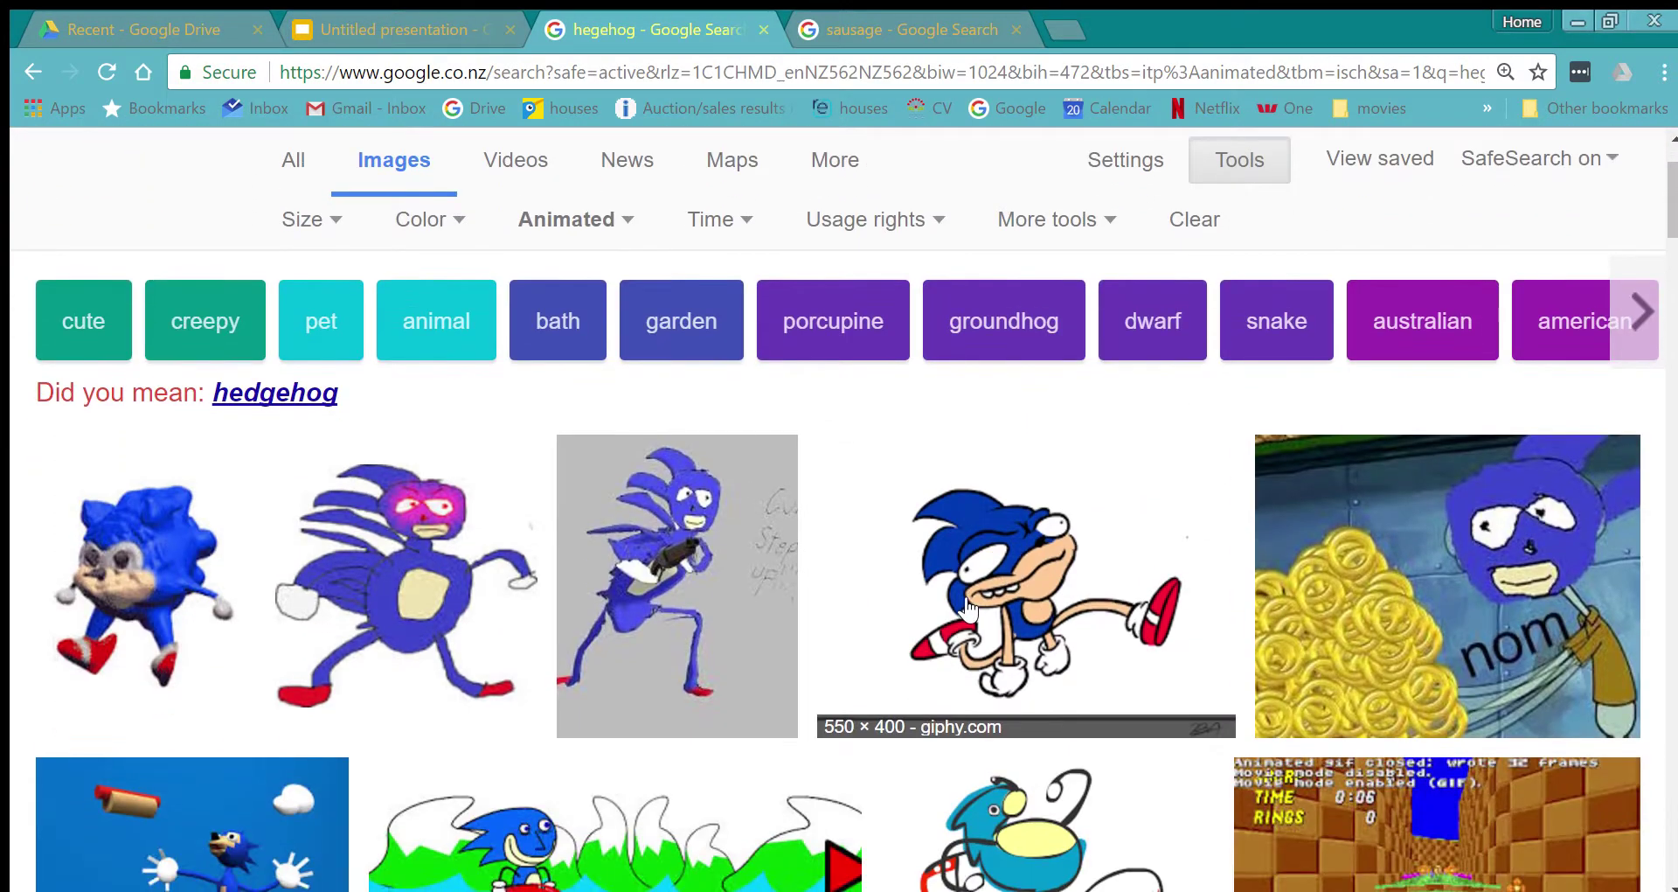
Preview the blue "sanic hegehog" image from Tumblr and the related running character image from smashboards.com.
{"action": "left_click", "coordinate": [111, 620]}
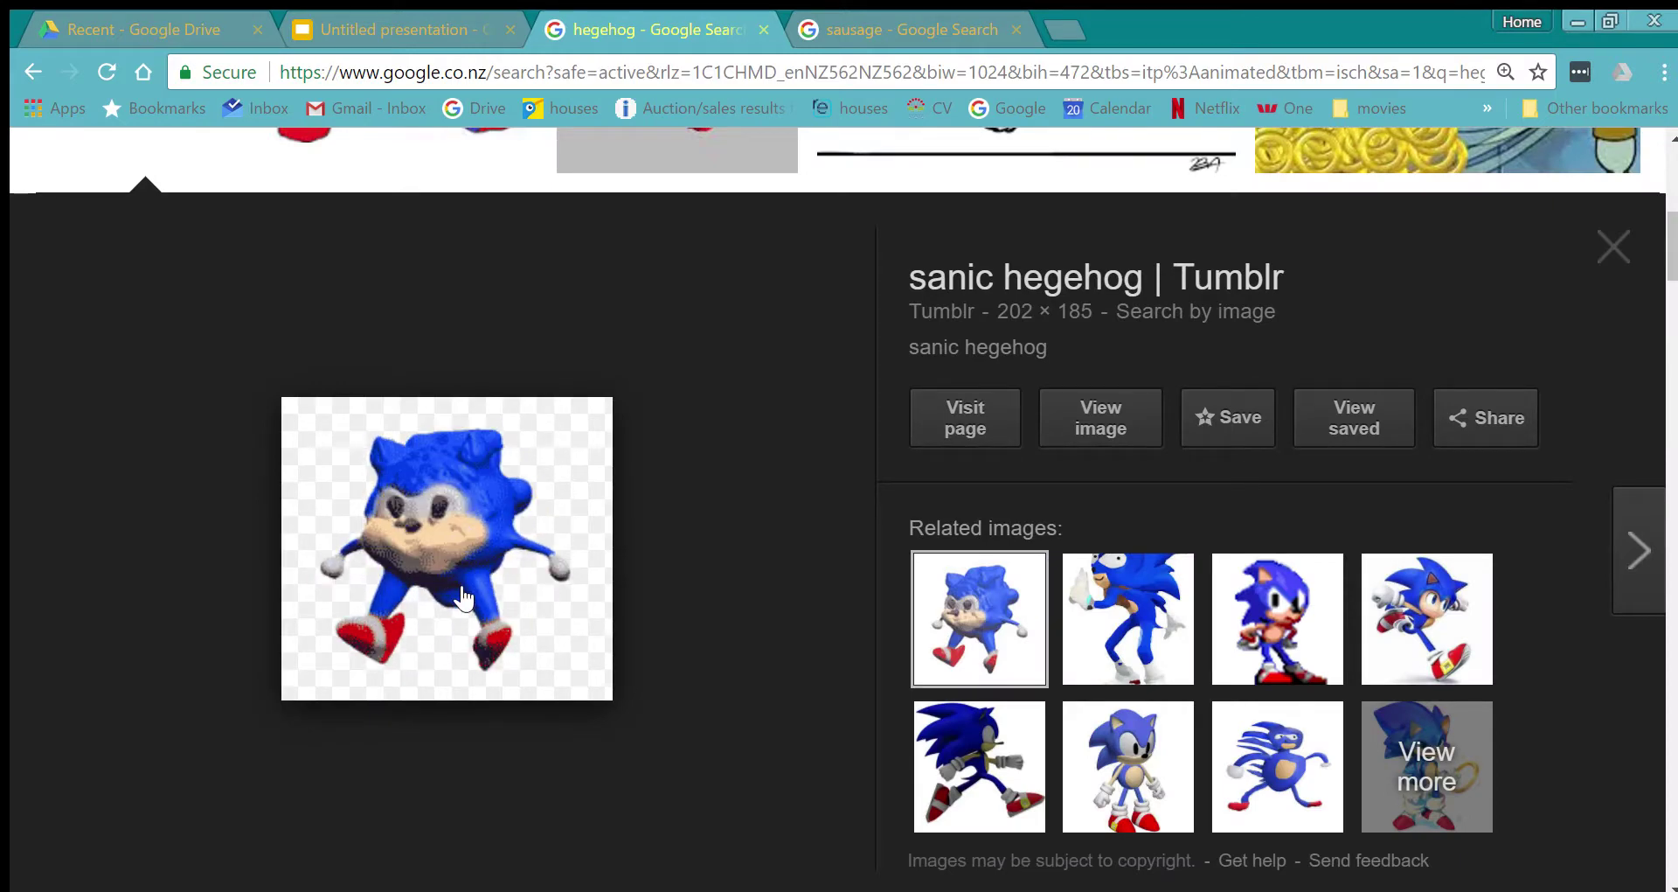
{"action": "scroll", "coordinate": [453, 598], "scroll_direction": "down", "scroll_amount": 1}
{"action": "scroll", "coordinate": [452, 585], "scroll_direction": "up", "scroll_amount": 4}
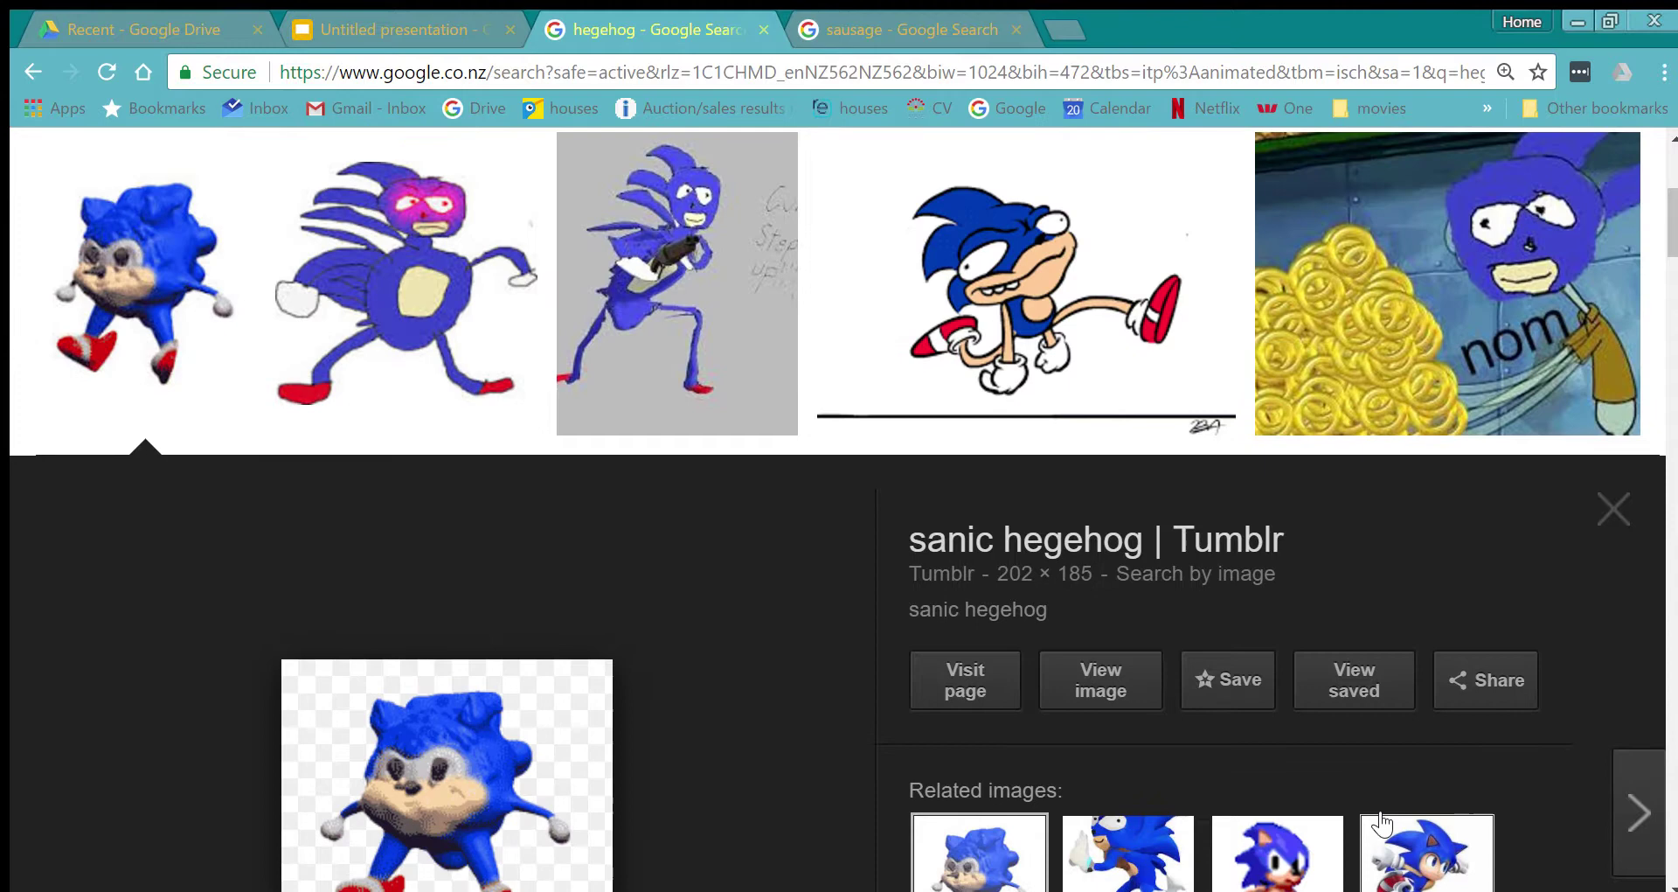
{"action": "scroll", "coordinate": [1381, 822], "scroll_direction": "down", "scroll_amount": 3}
{"action": "left_click", "coordinate": [1259, 787]}
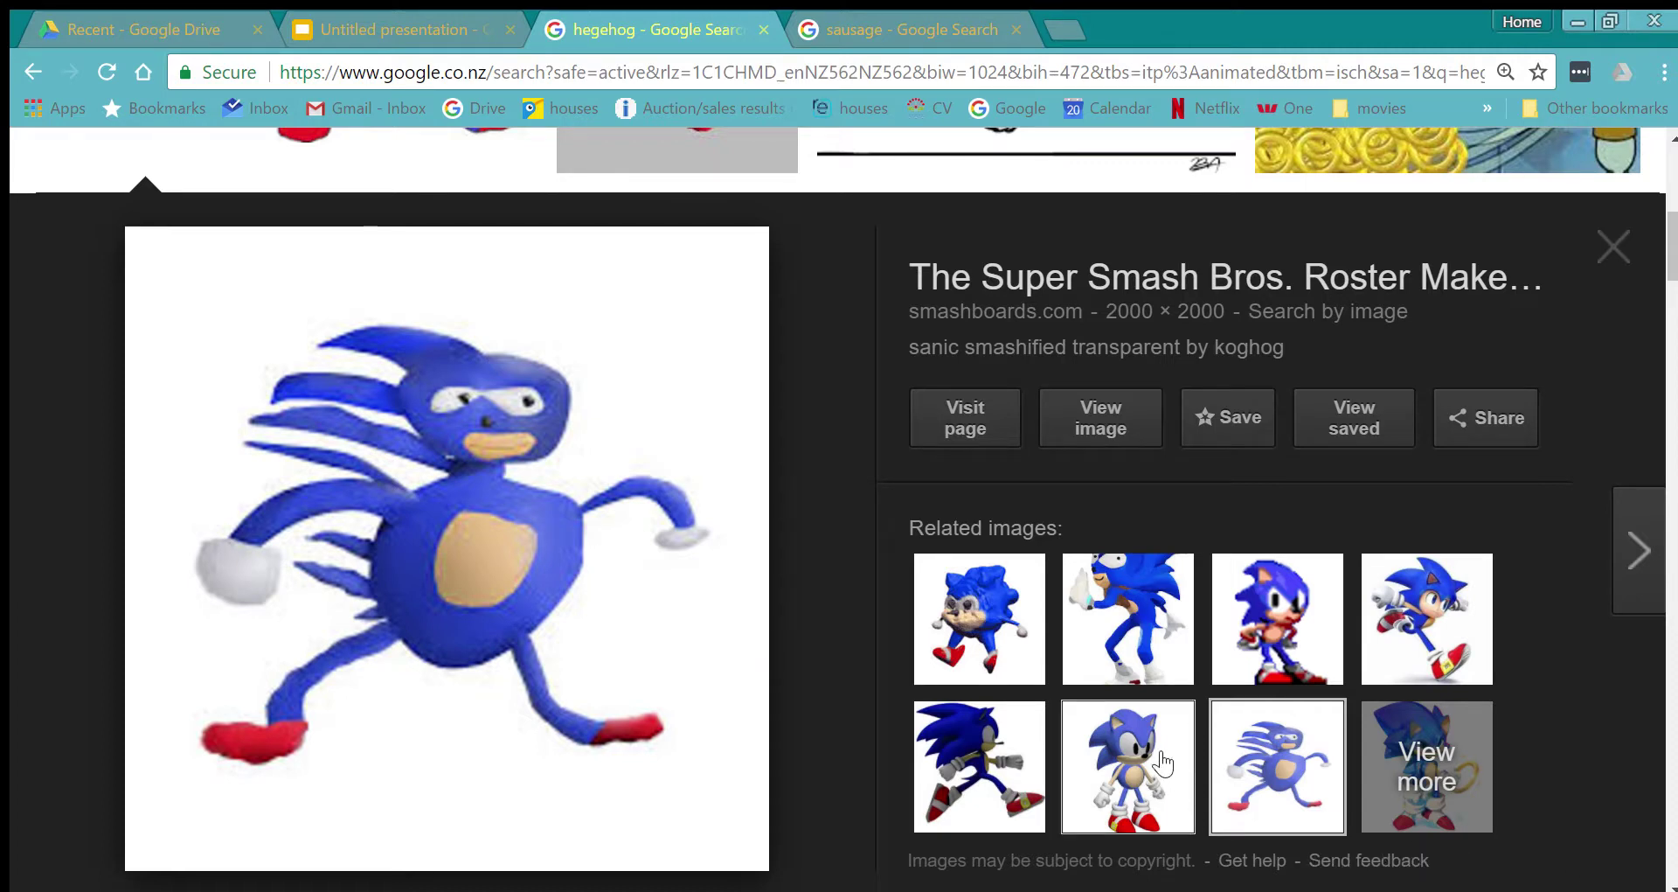
Add the Tumblr "sanic hegehog" image to the "sweet" slide and position it over the pancake and cat images.
{"action": "left_click", "coordinate": [938, 597]}
{"action": "left_click_drag", "start_coordinate": [542, 586], "coordinate": [516, 319]}
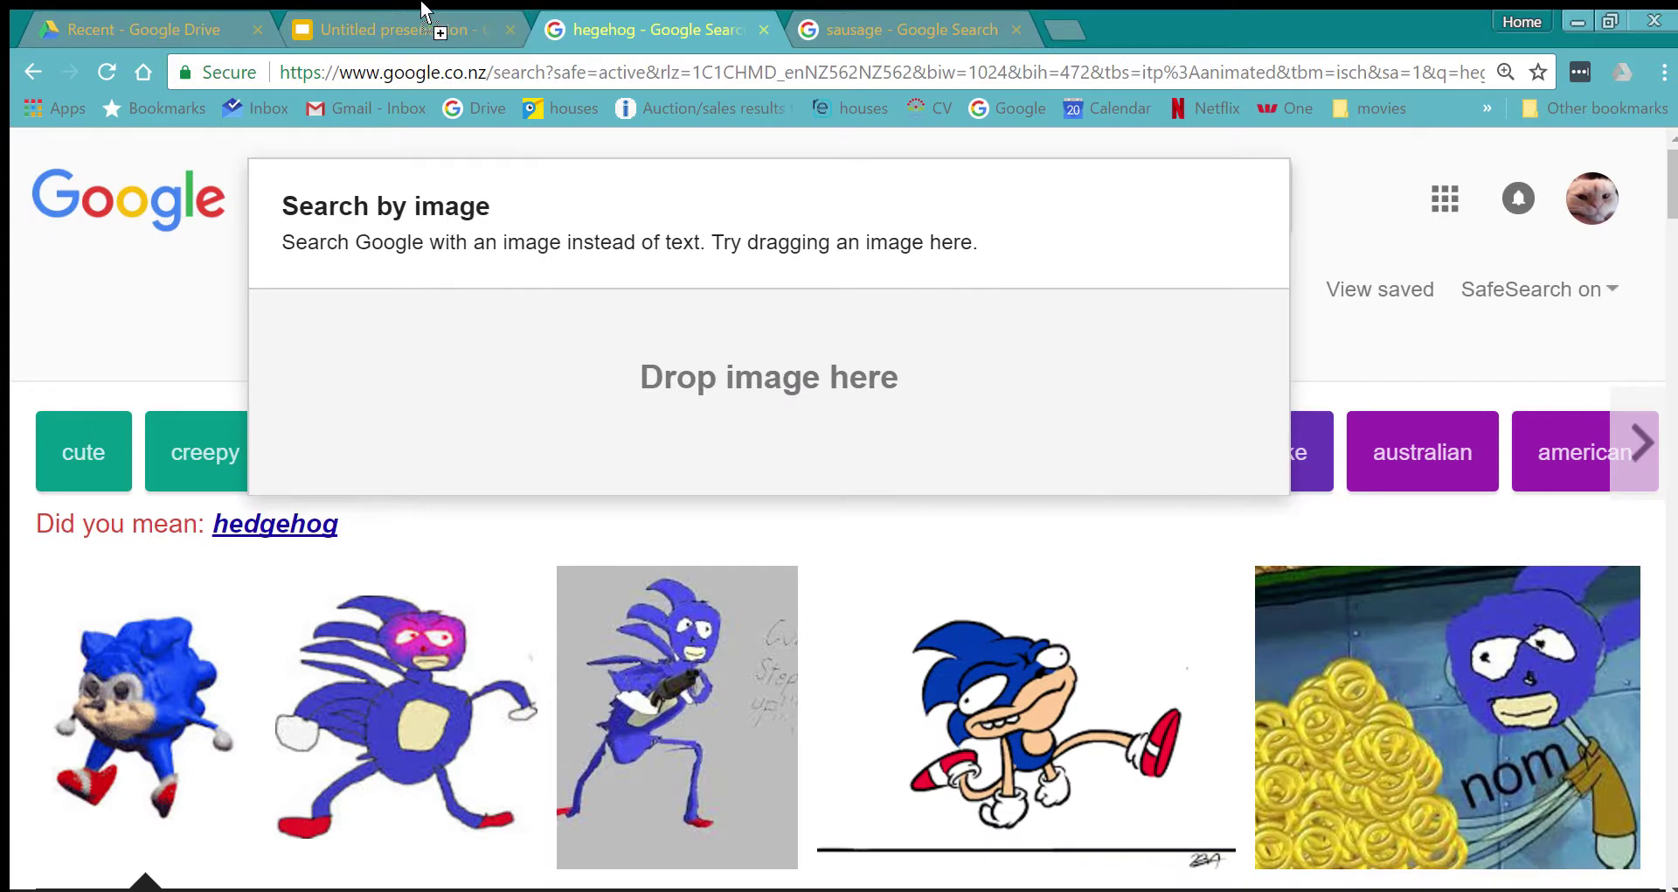
{"action": "left_click_drag", "start_coordinate": [342, 13], "coordinate": [580, 360]}
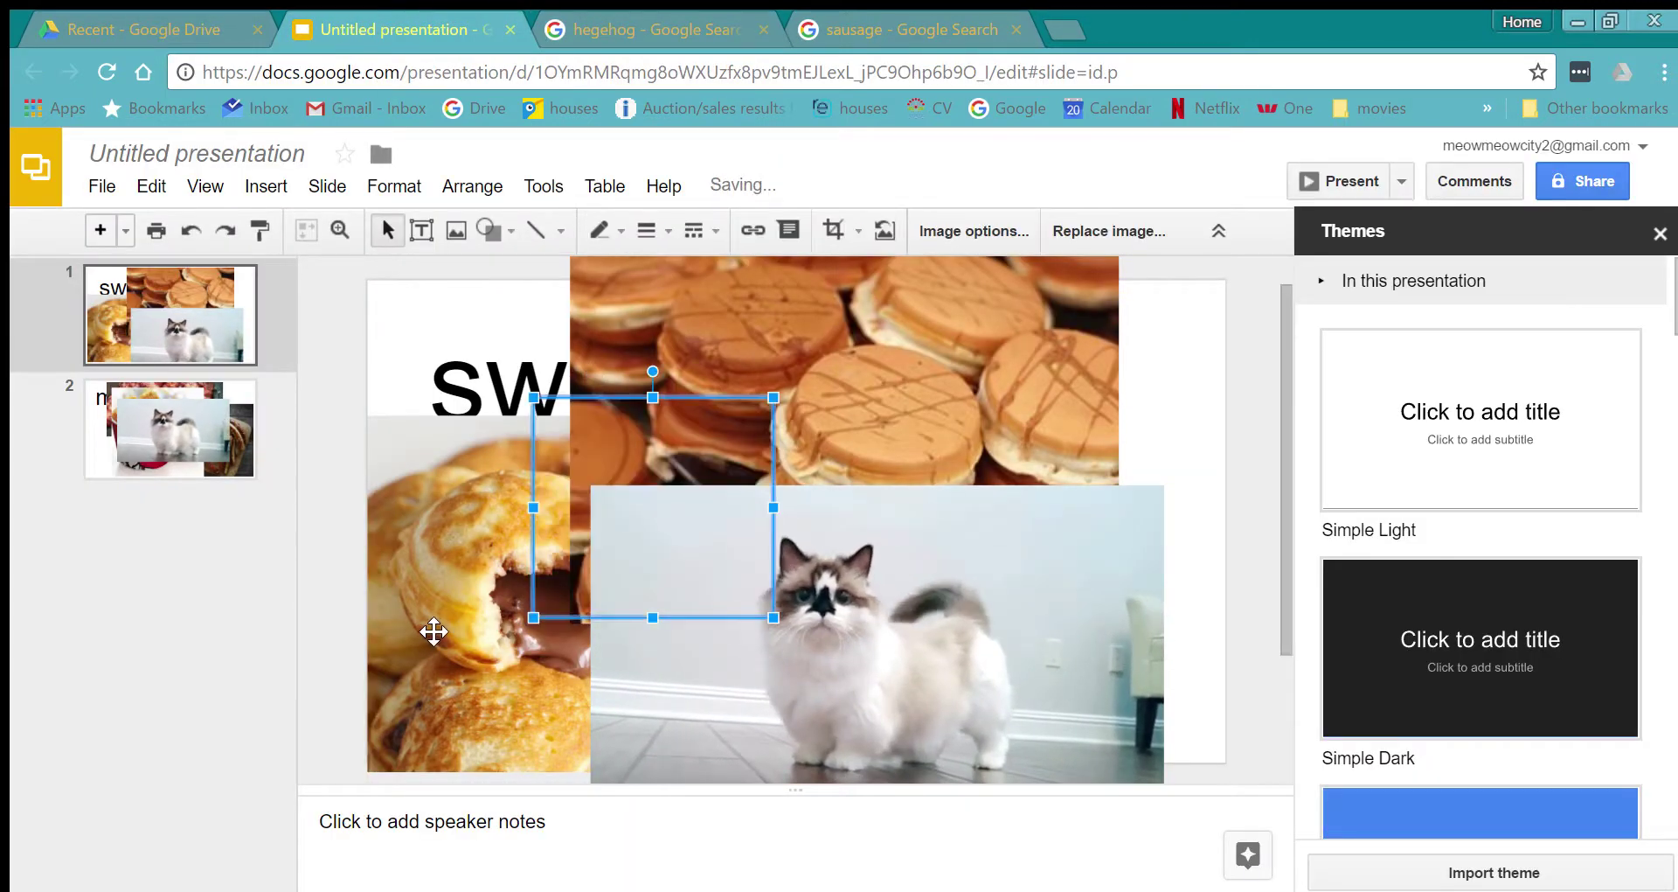
{"action": "left_click_drag", "start_coordinate": [647, 535], "coordinate": [753, 527]}
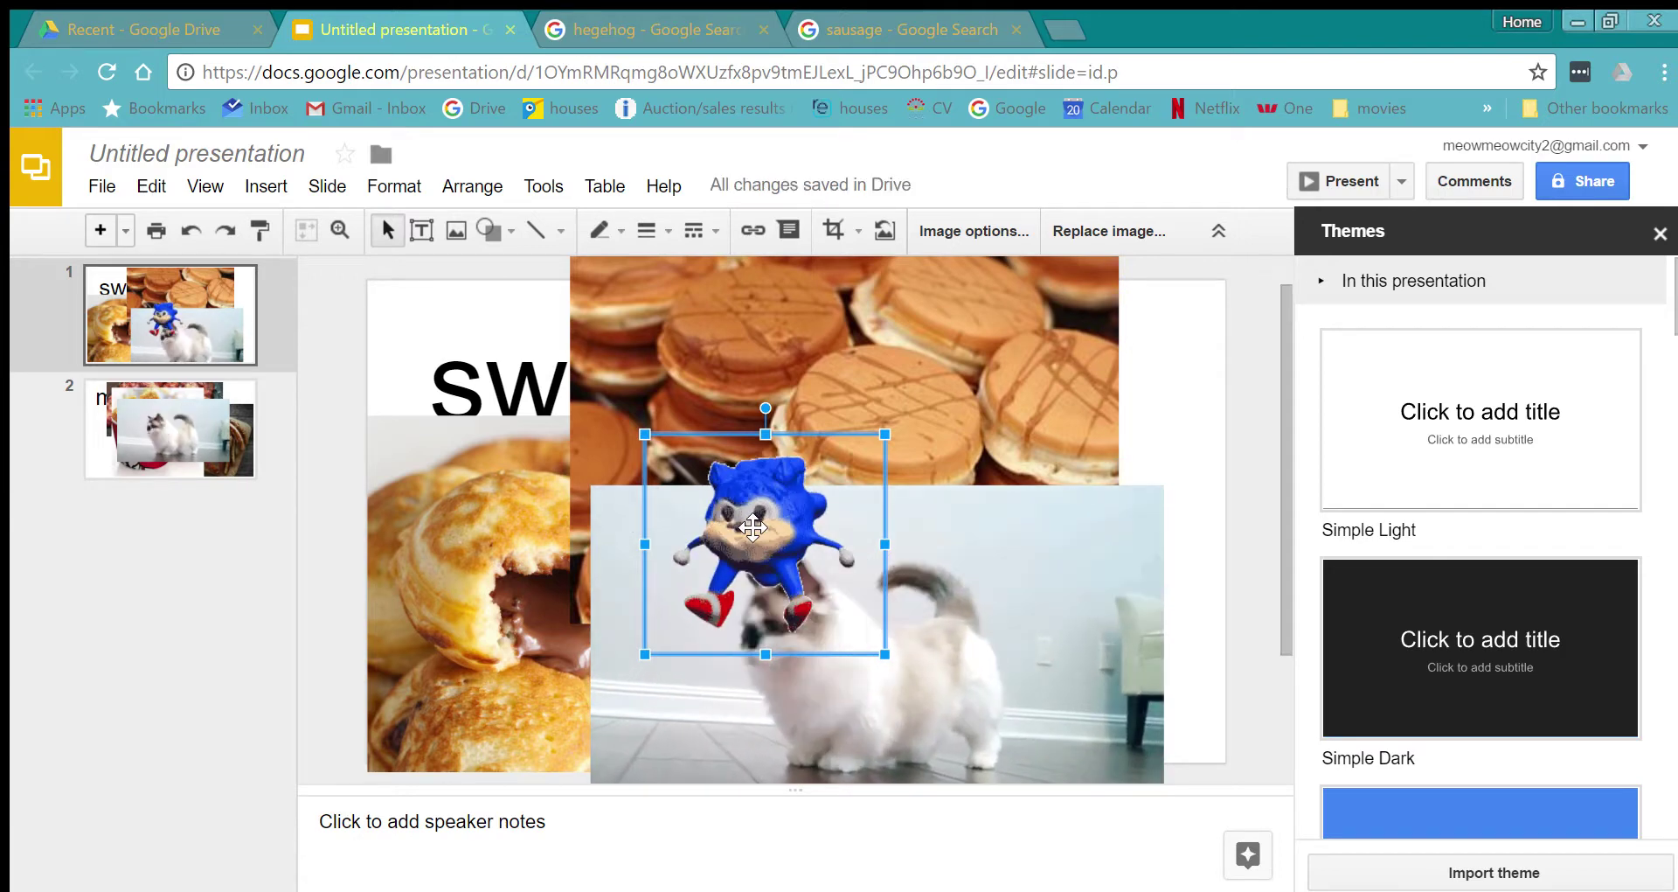
Copy the blue hedgehog image to the "meet" slide and move it right over the edge of the cat and sausage images.
{"action": "left_click", "coordinate": [190, 433]}
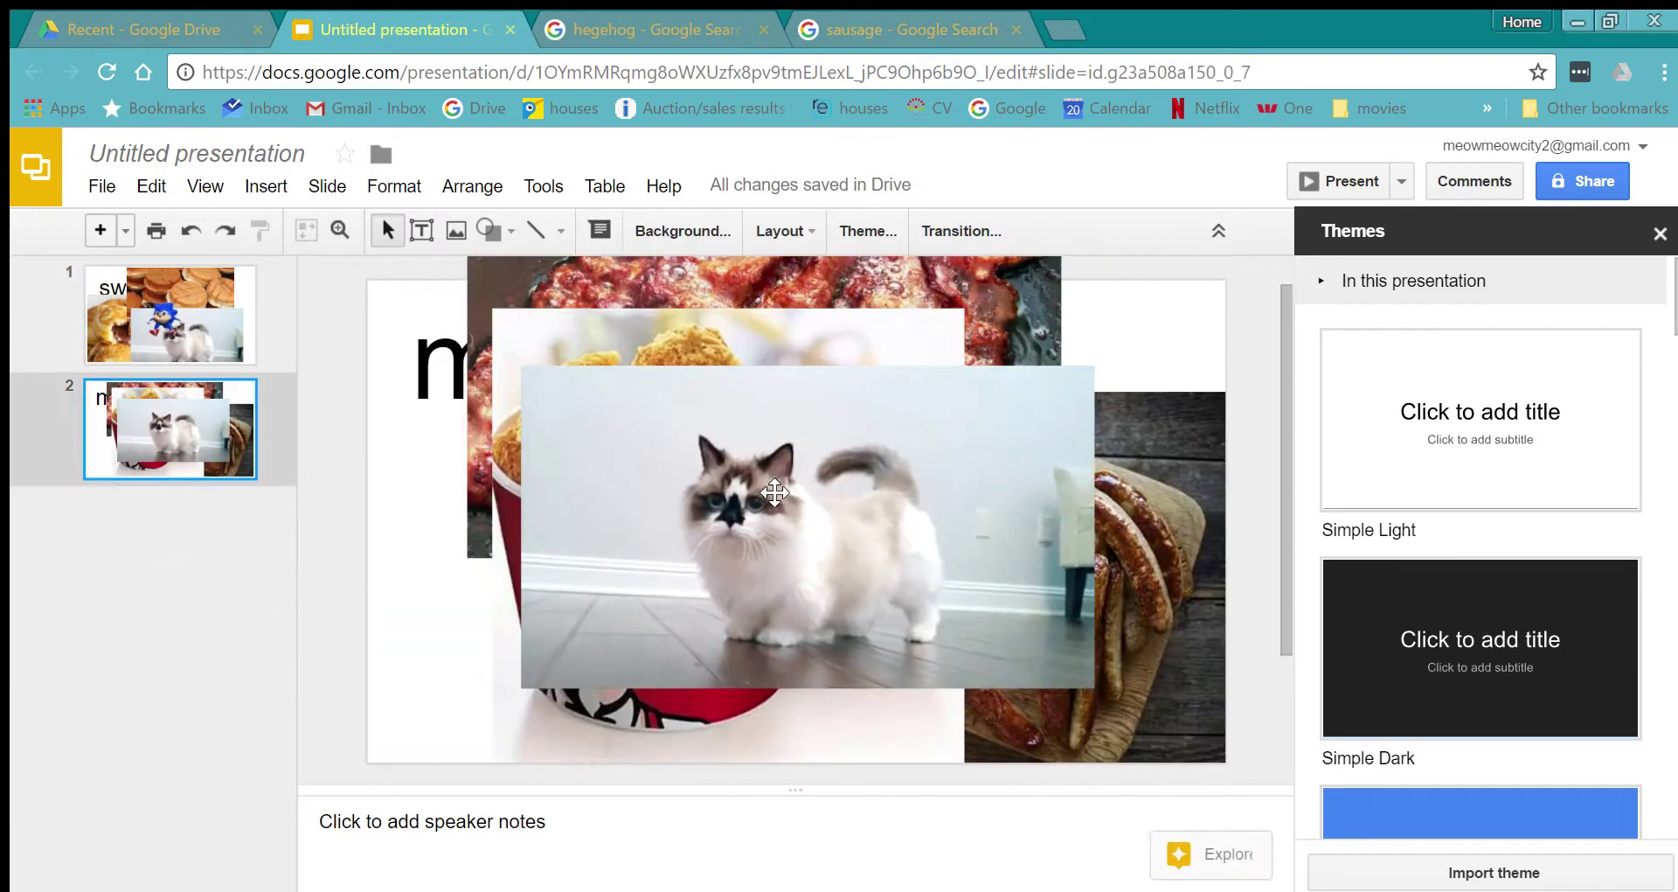
{"action": "key", "text": "ctrl+v"}
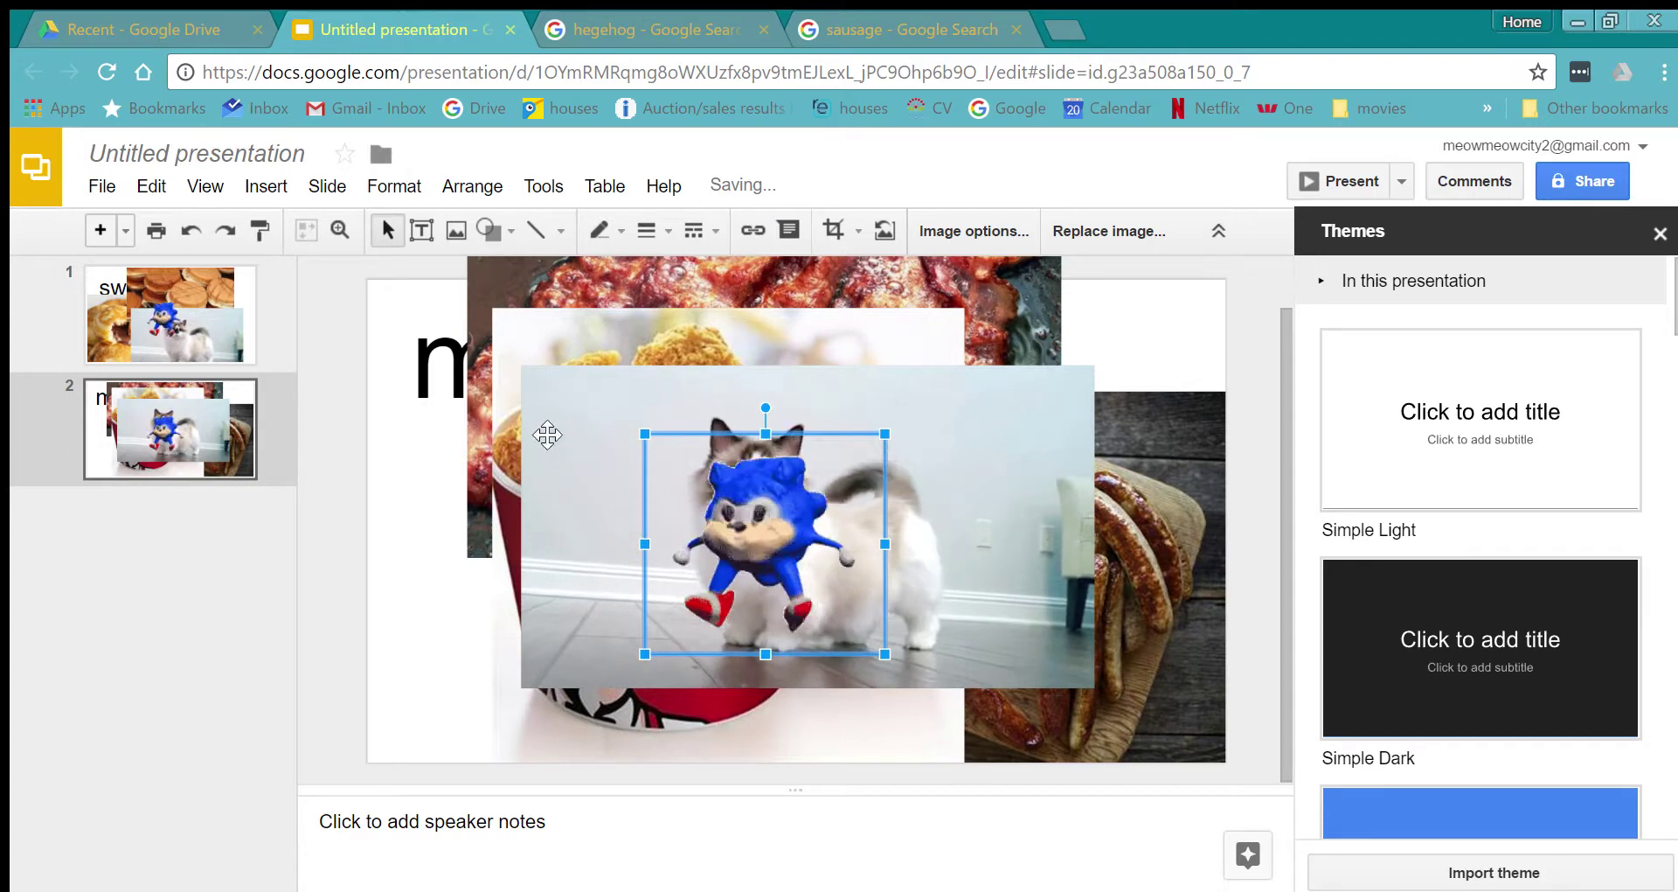
{"action": "left_click", "coordinate": [313, 444]}
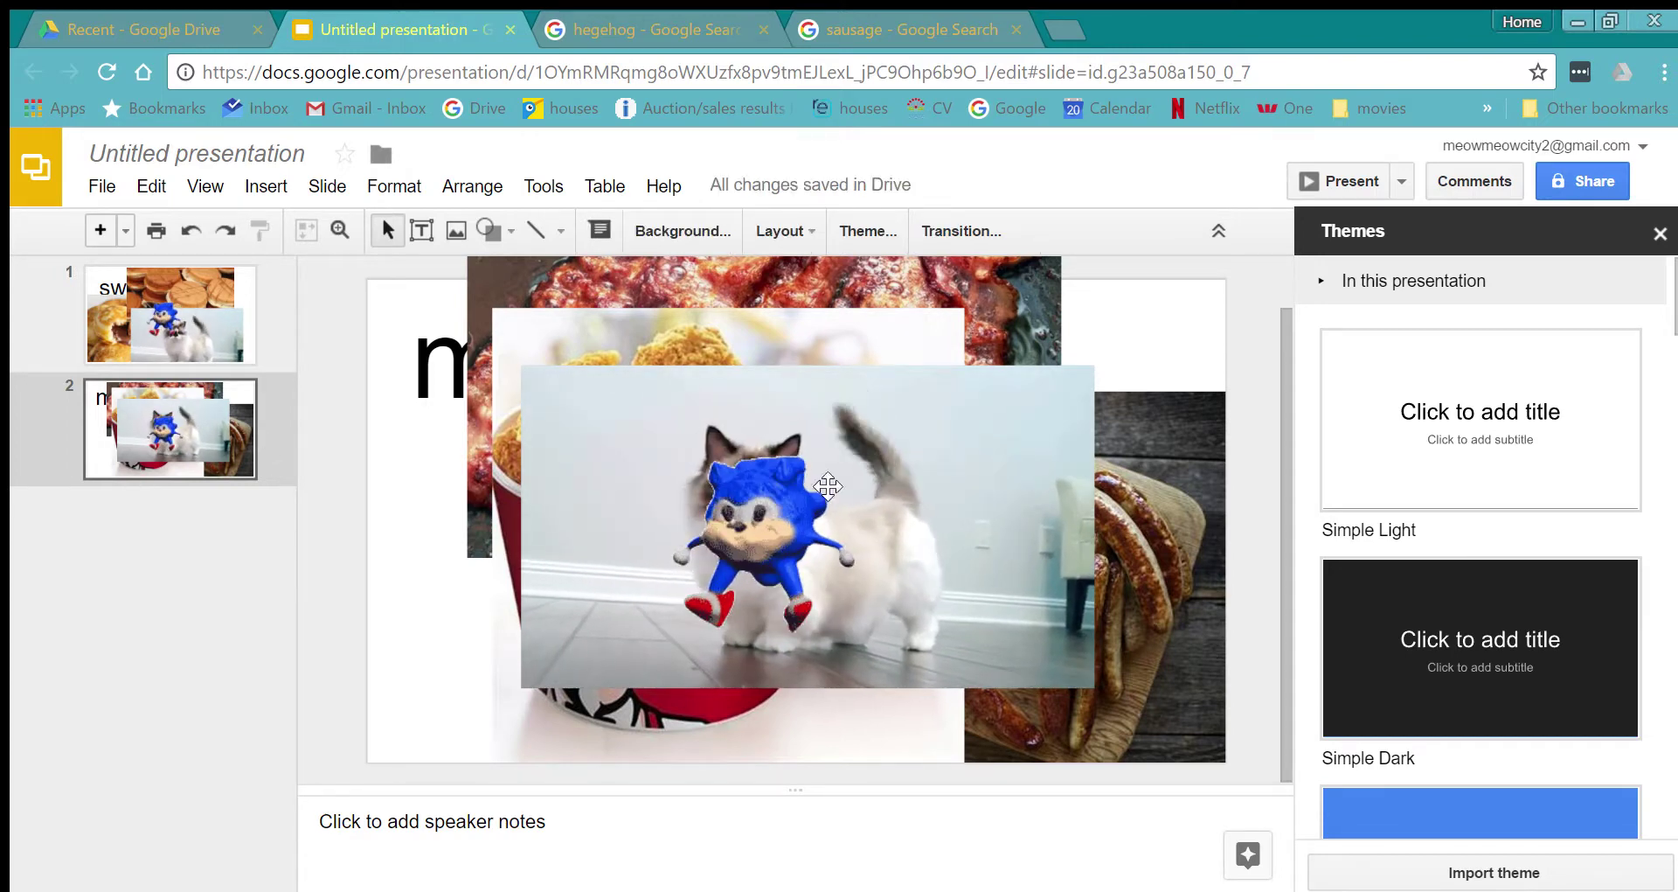
{"action": "left_click_drag", "start_coordinate": [778, 528], "coordinate": [1053, 570]}
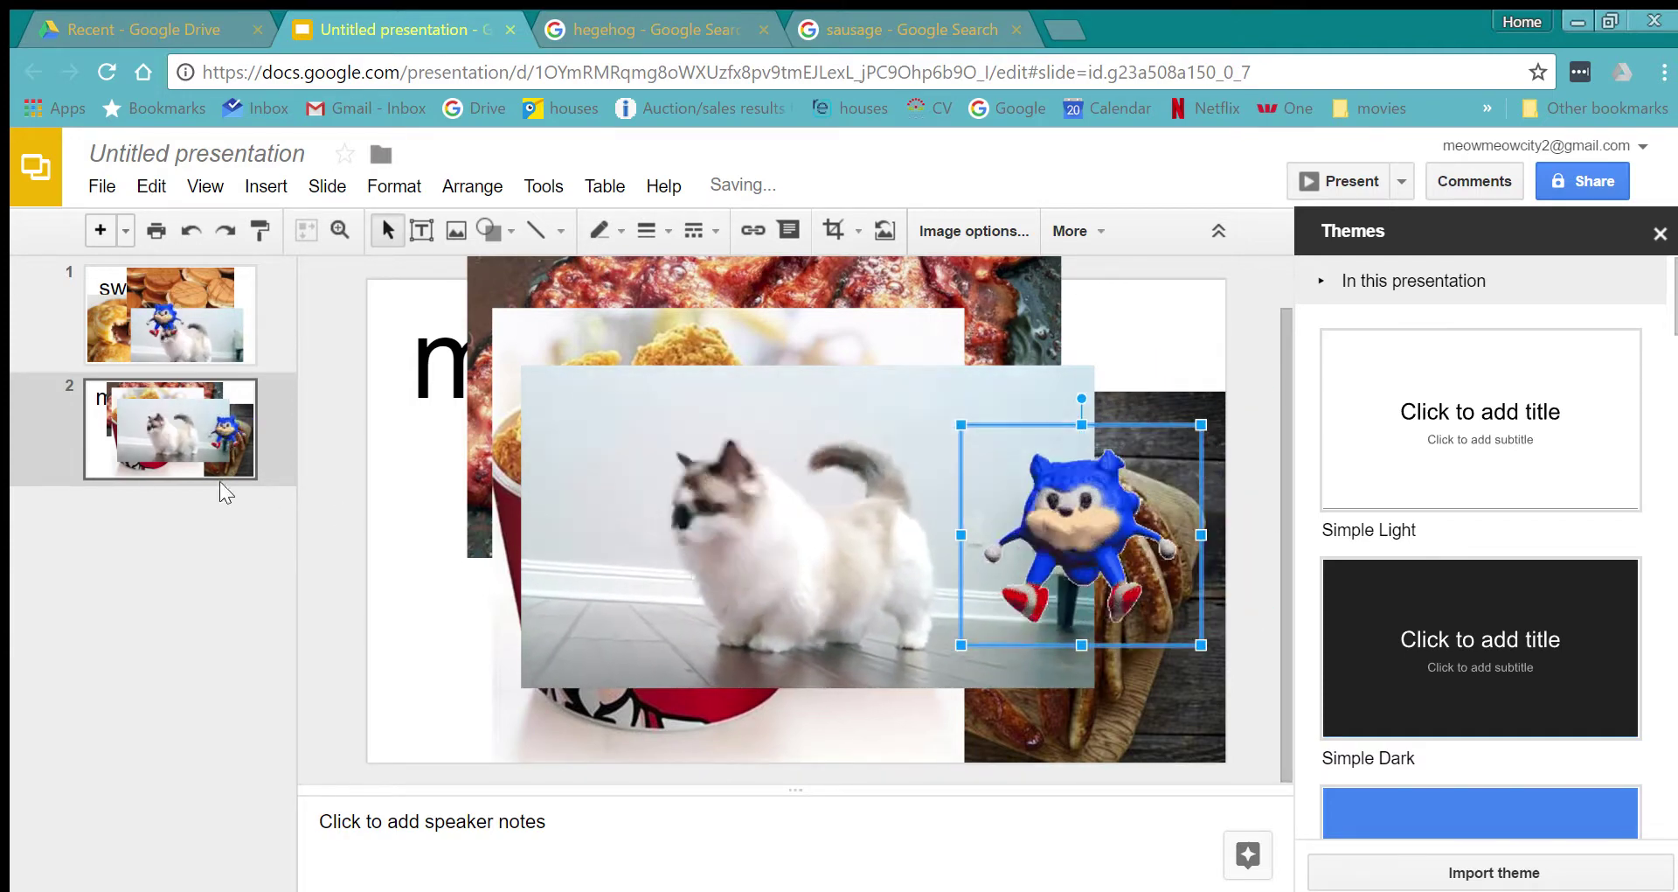
Reposition the blue hedgehog on the "sweet" slide so that it sits in front of the cat's body.
{"action": "left_click", "coordinate": [250, 311]}
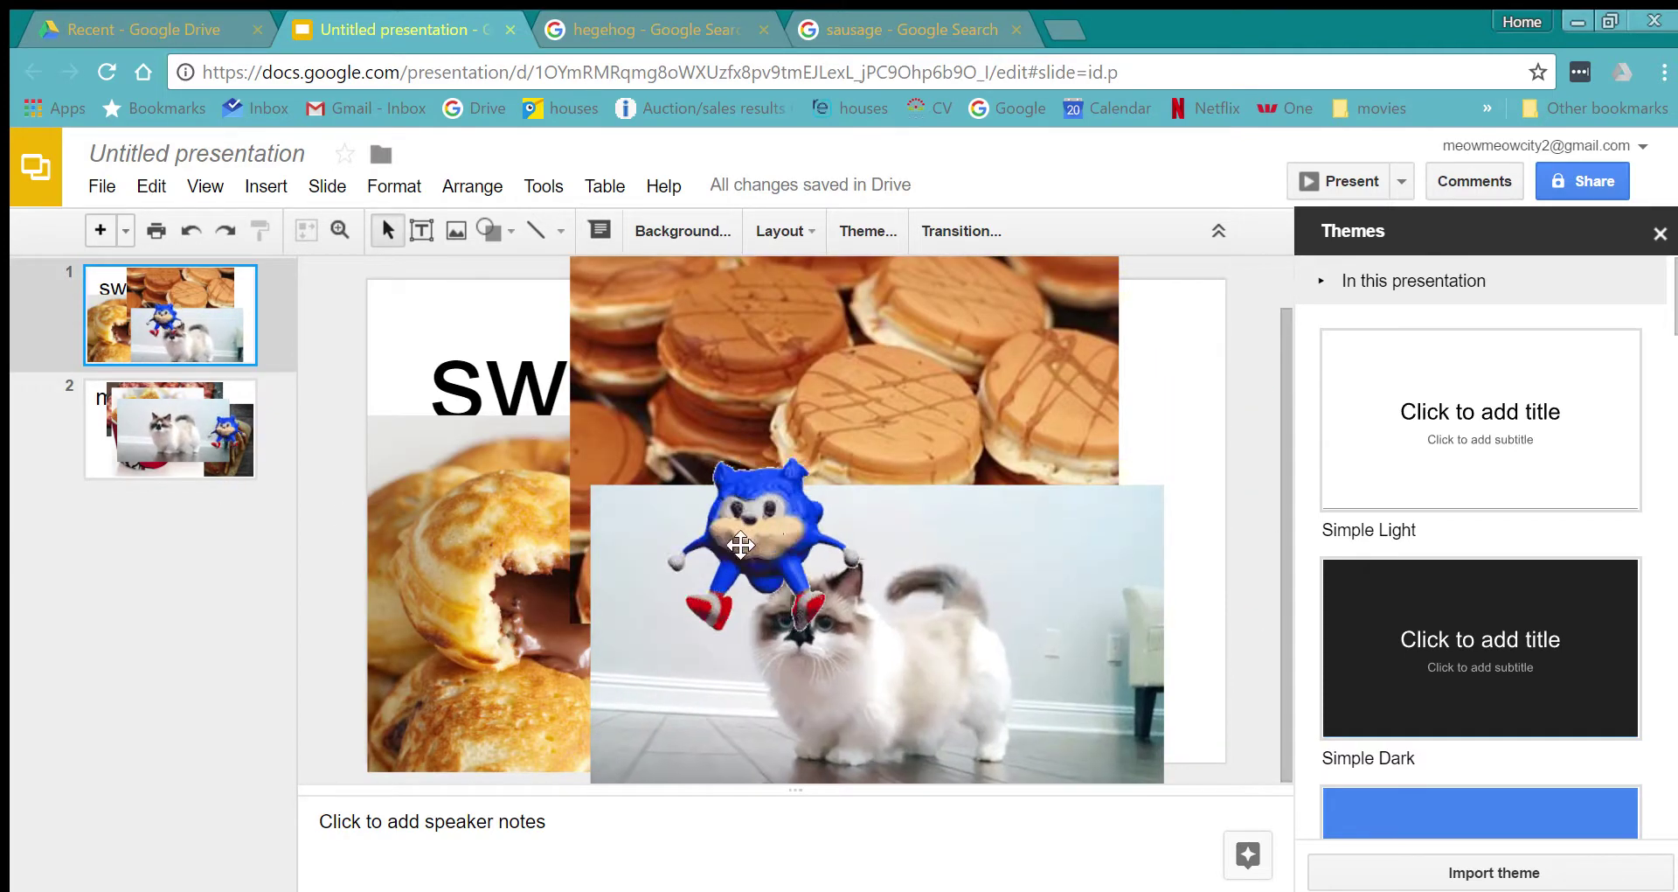
{"action": "left_click_drag", "start_coordinate": [791, 531], "coordinate": [993, 622]}
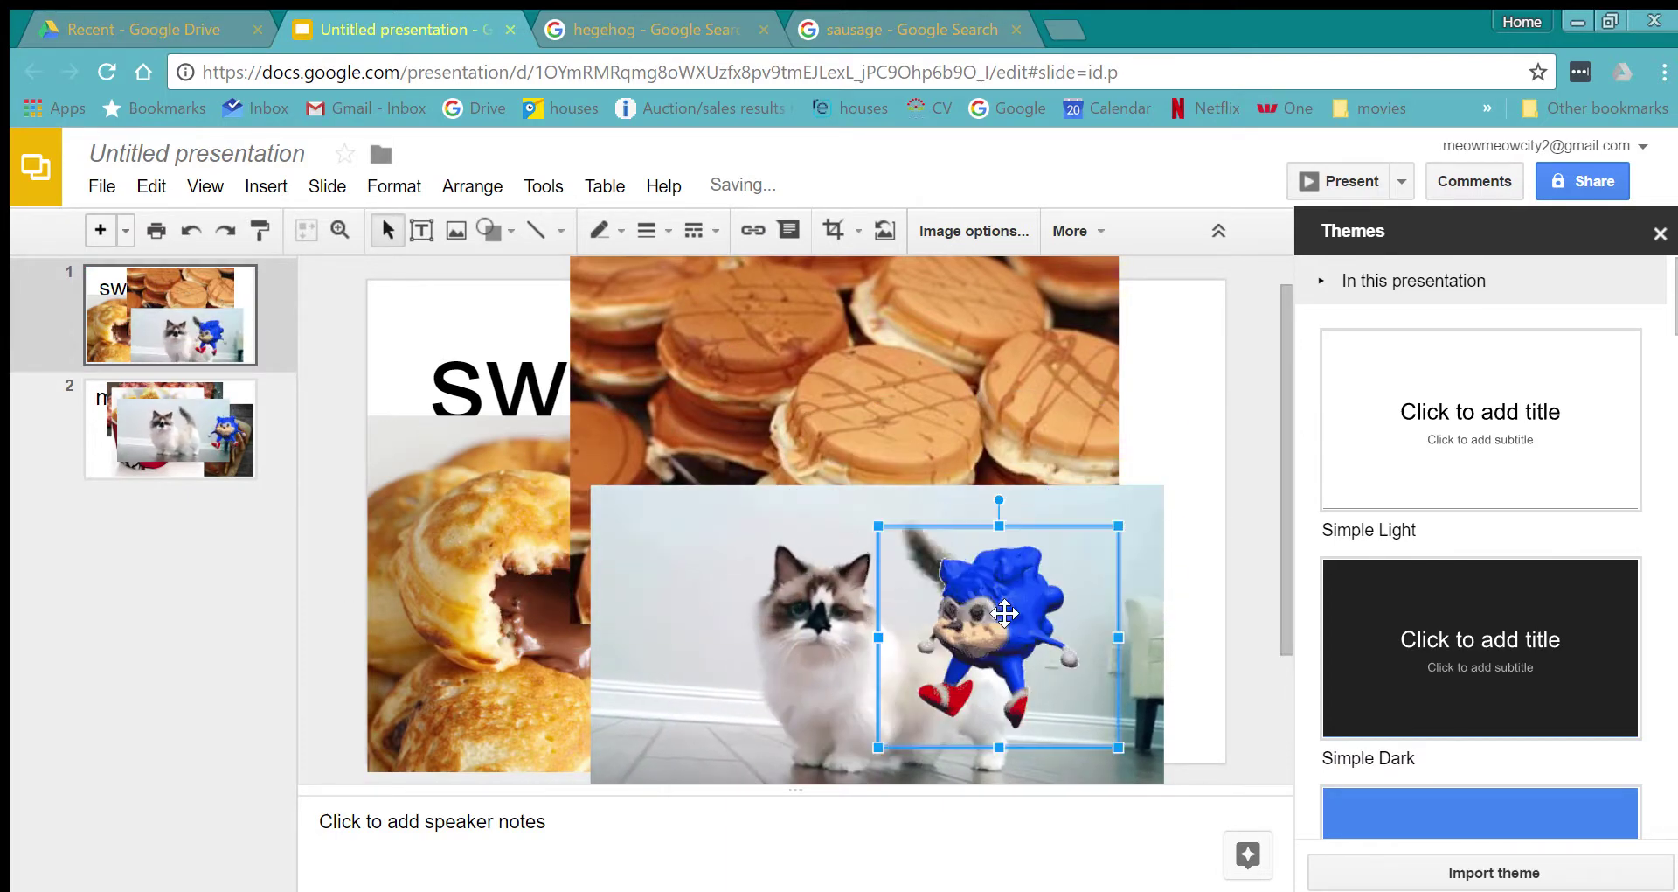
{"action": "left_click_drag", "start_coordinate": [997, 511], "coordinate": [816, 617]}
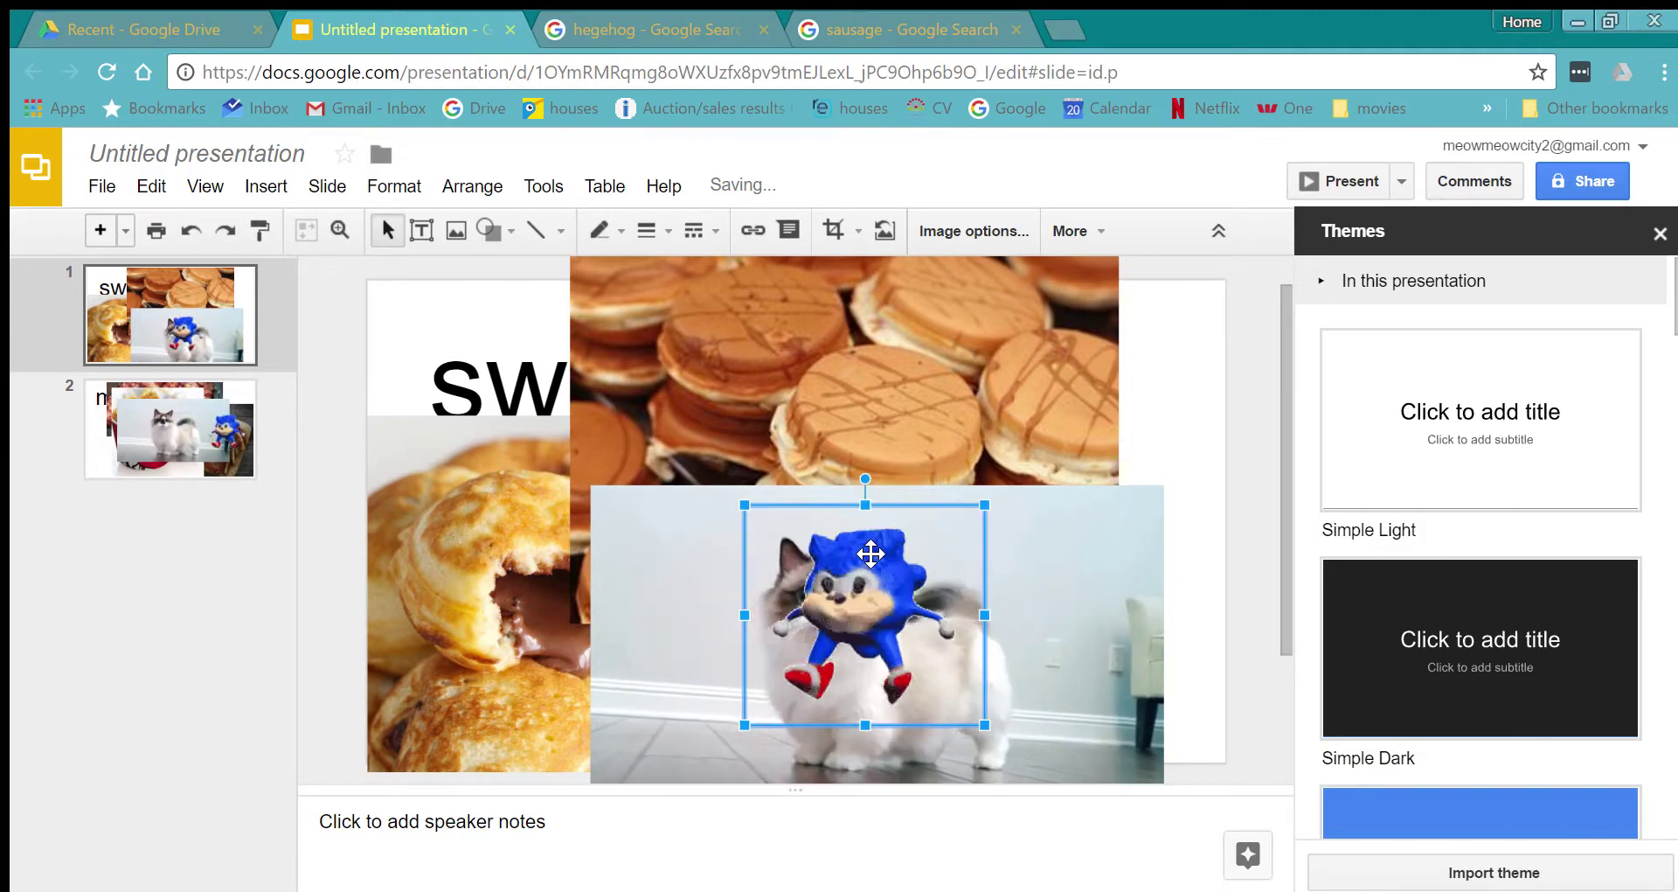
On the "meet" slide, move the blue hedgehog left over the cat and bring the KFC chicken image to the front.
{"action": "left_click", "coordinate": [236, 442]}
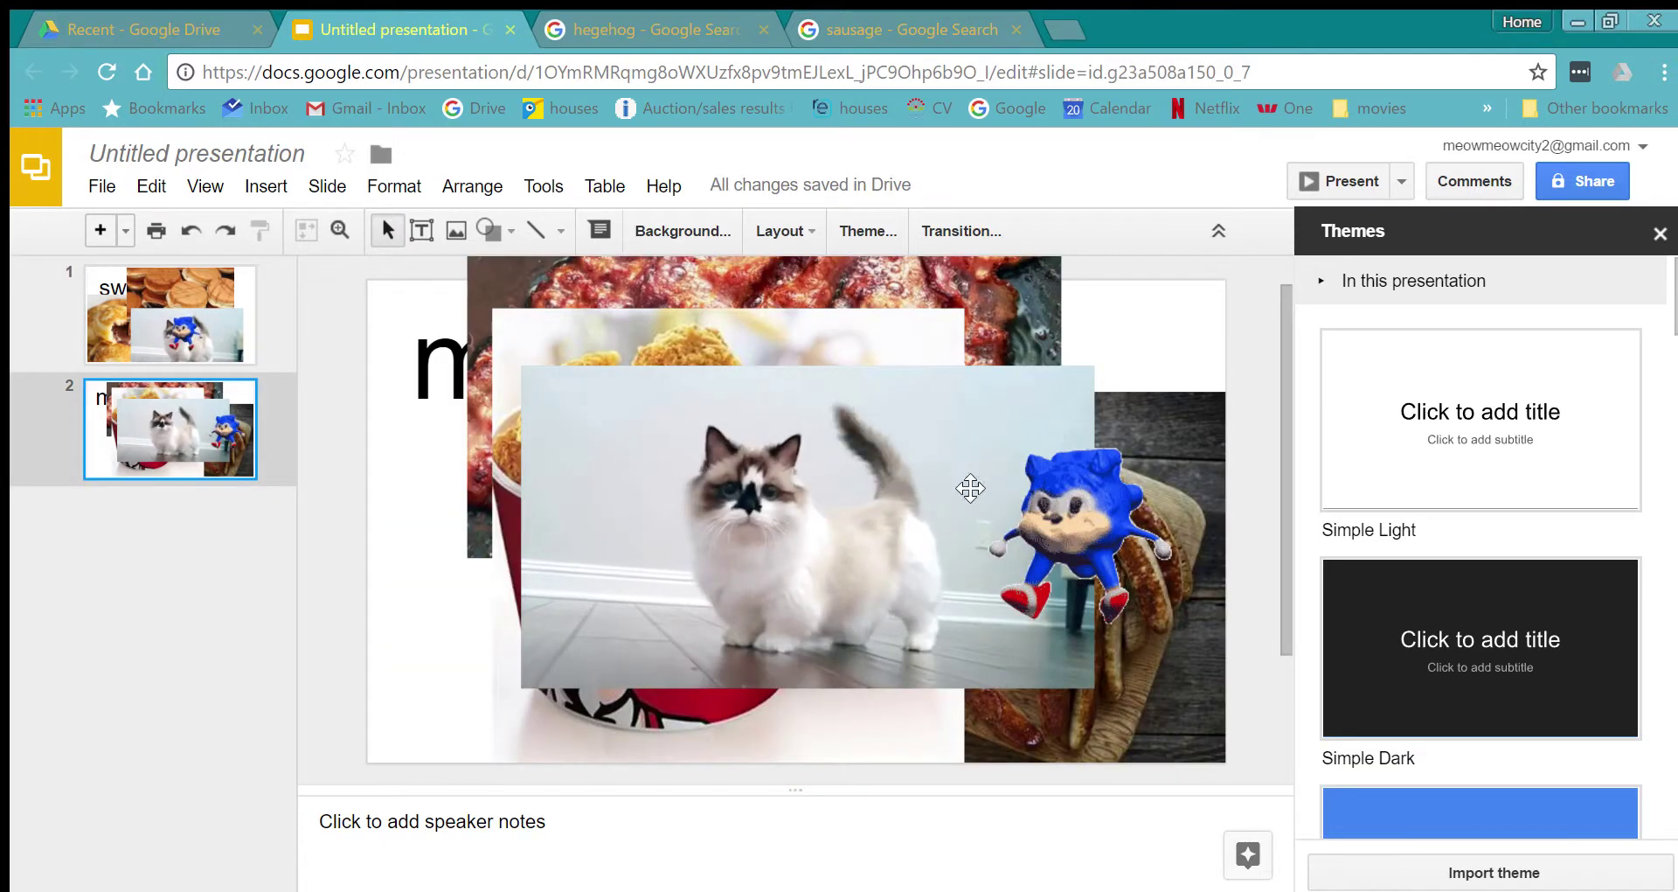
{"action": "left_click", "coordinate": [1043, 502]}
{"action": "left_click_drag", "start_coordinate": [885, 486], "coordinate": [886, 486]}
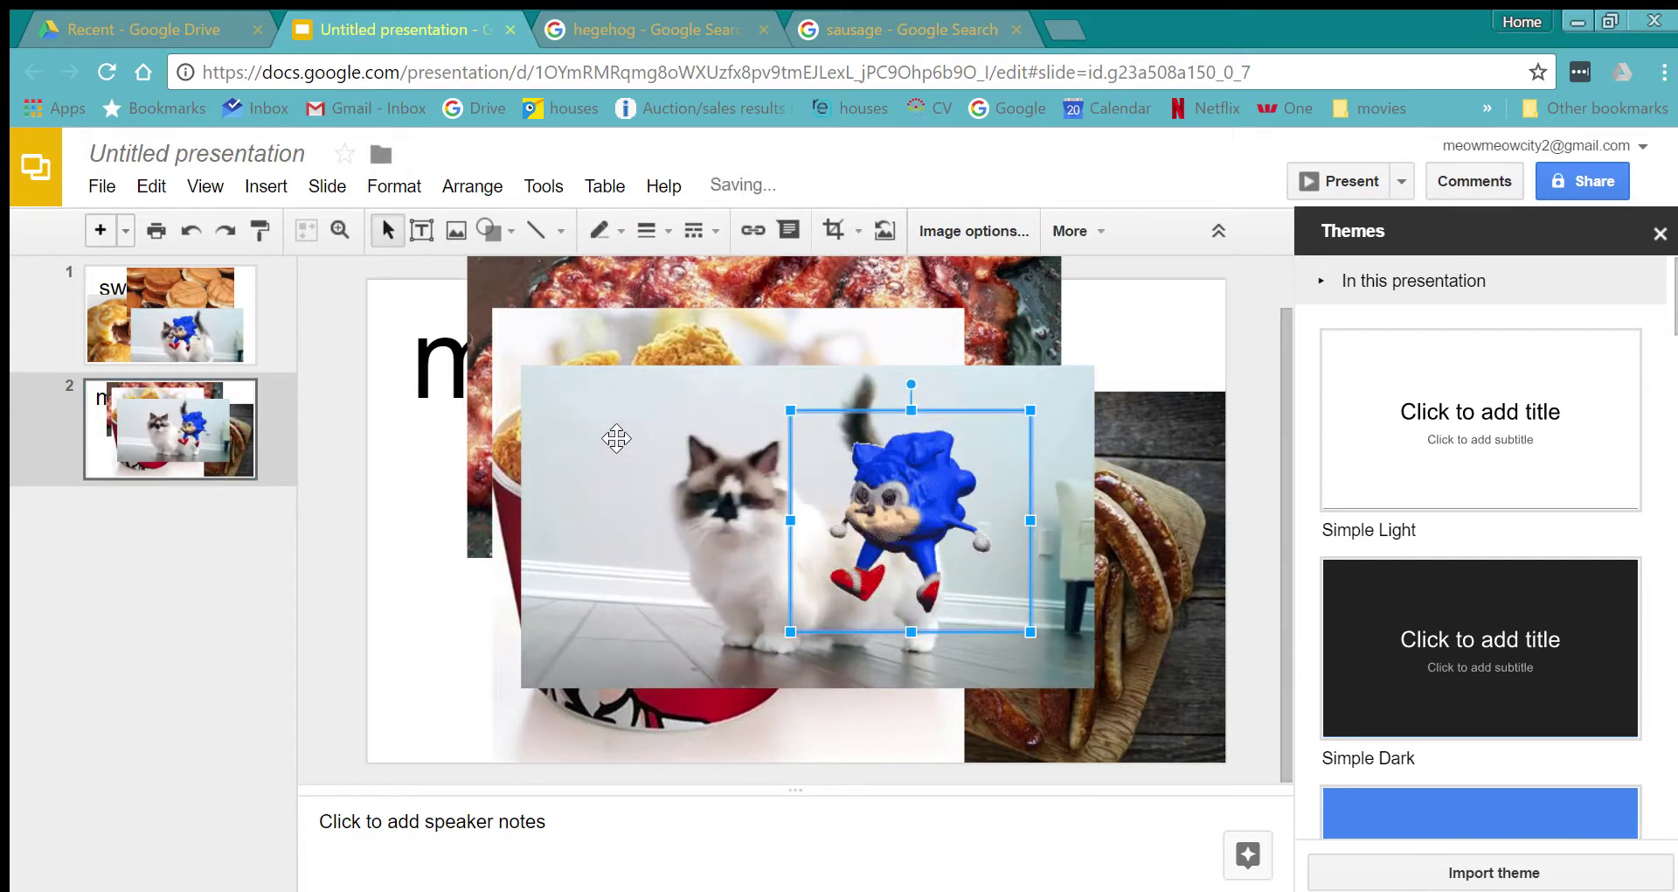
{"action": "right_click", "coordinate": [698, 339]}
{"action": "mouse_move", "coordinate": [829, 482]}
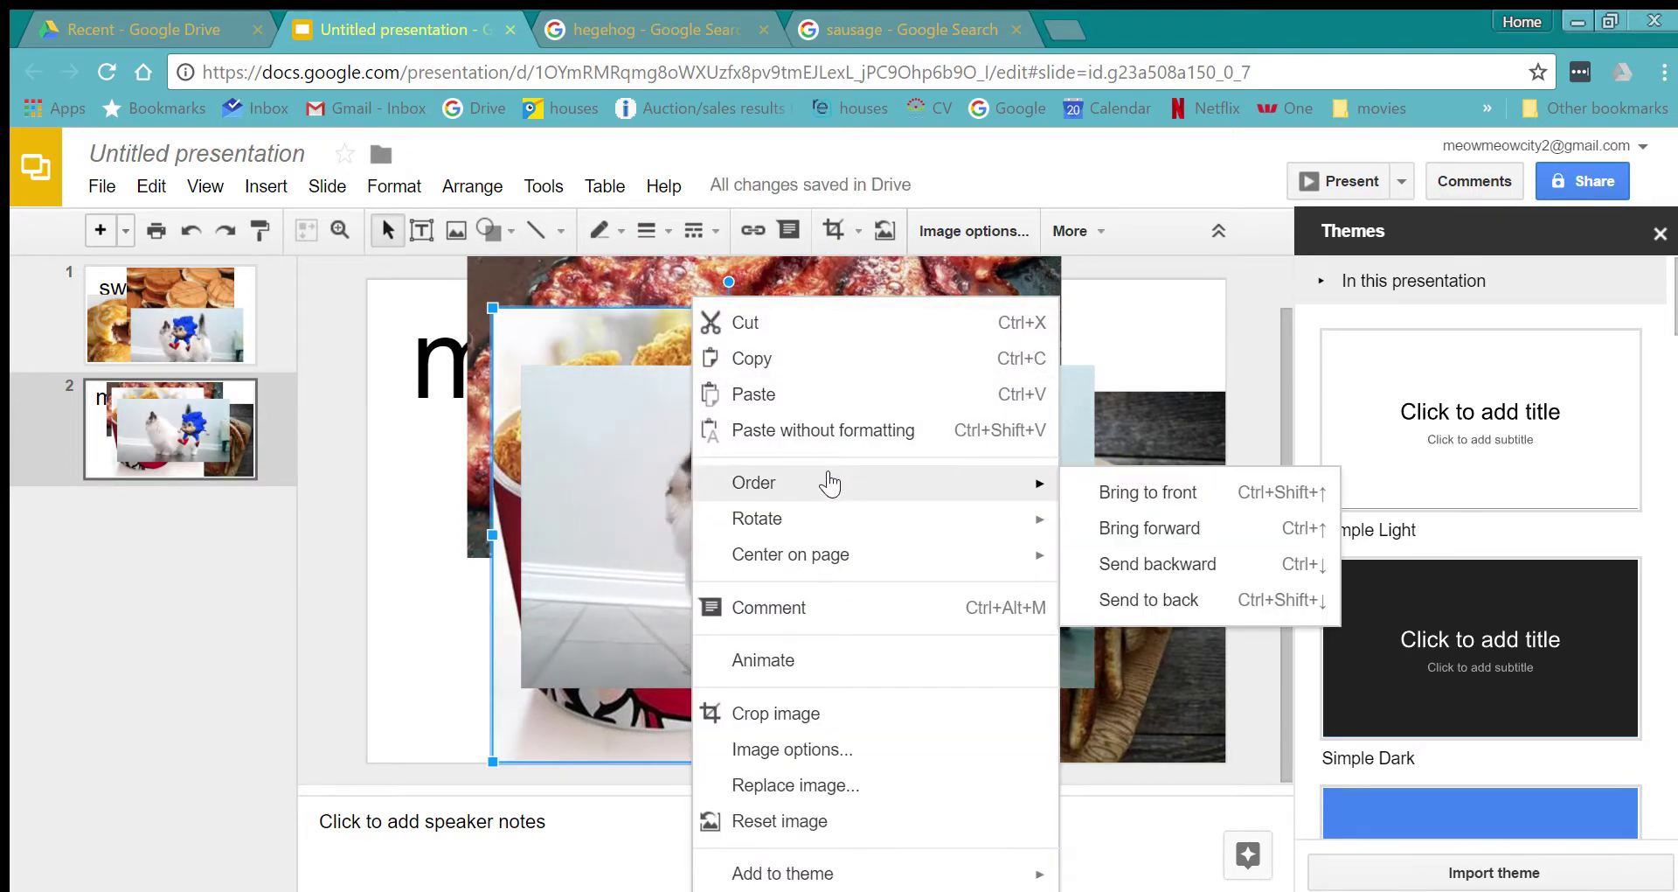
{"action": "left_click", "coordinate": [1182, 488]}
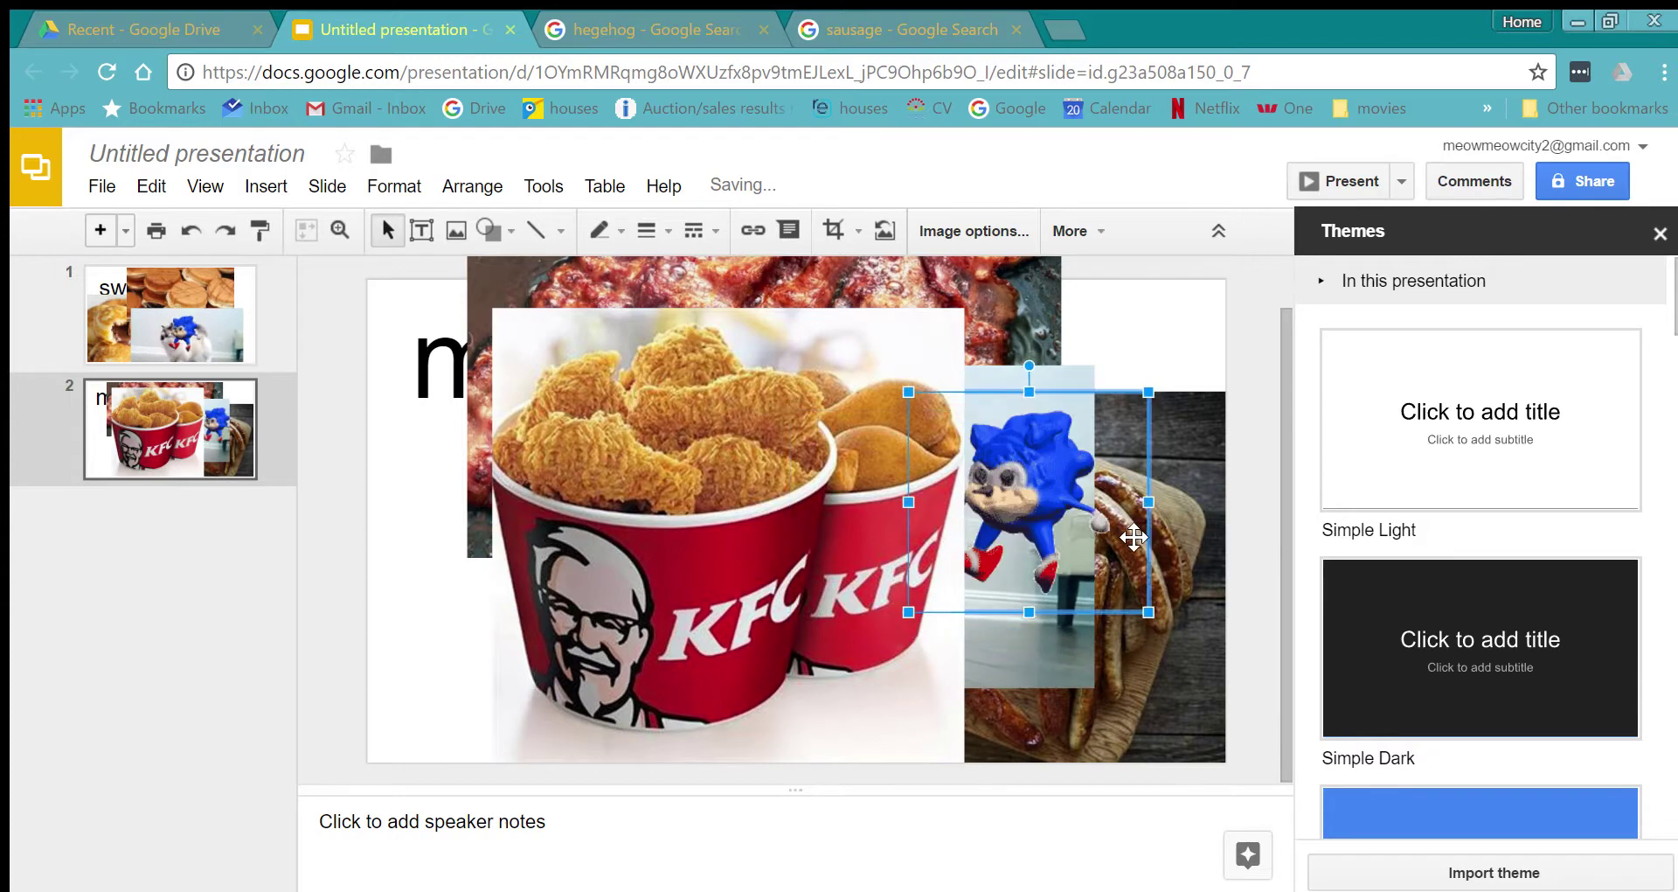
Move the blue hedgehog right of the KFC buckets and bring it to the front of the "meet" slide.
{"action": "left_click_drag", "start_coordinate": [1093, 546], "coordinate": [1234, 553]}
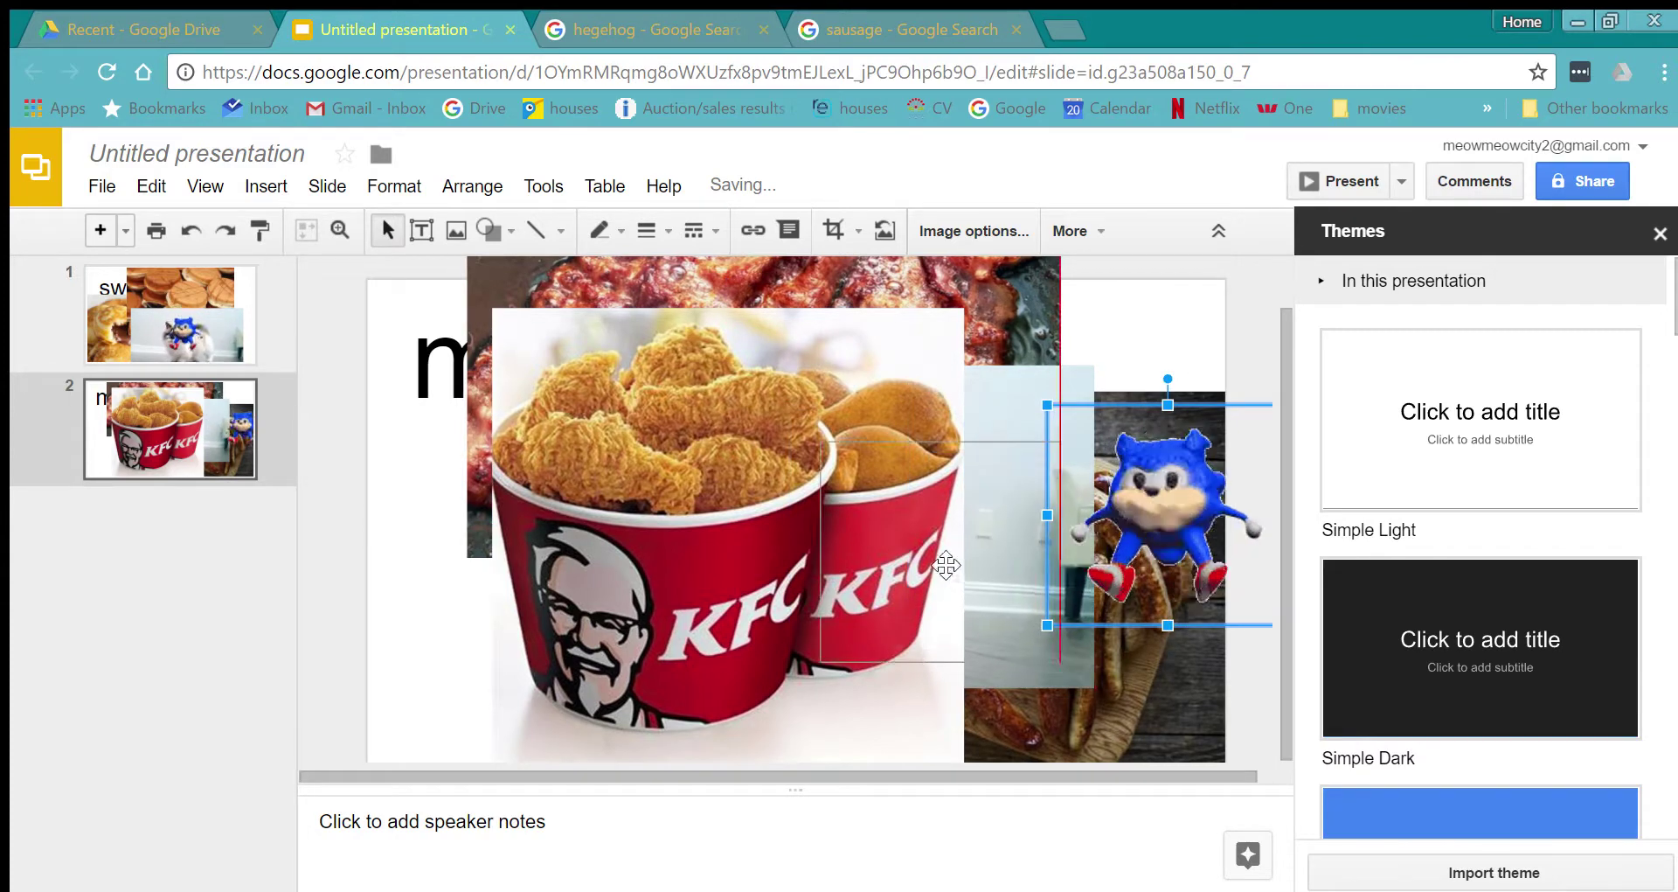
{"action": "left_click_drag", "start_coordinate": [1106, 580], "coordinate": [1081, 591]}
{"action": "right_click", "coordinate": [1090, 583]}
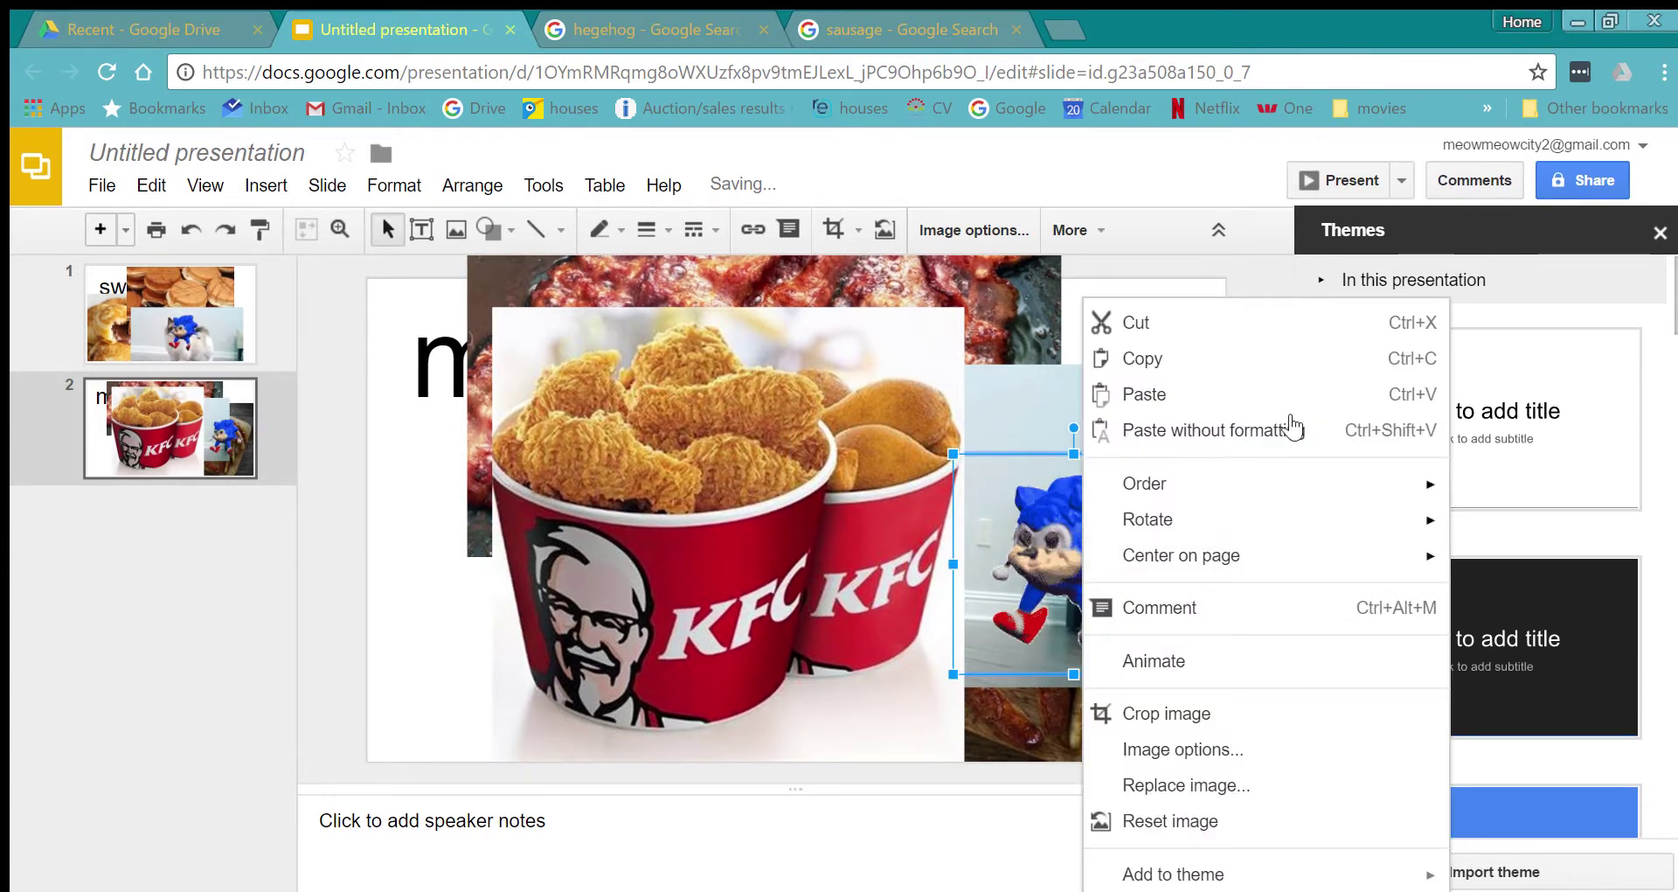
{"action": "mouse_move", "coordinate": [1228, 486]}
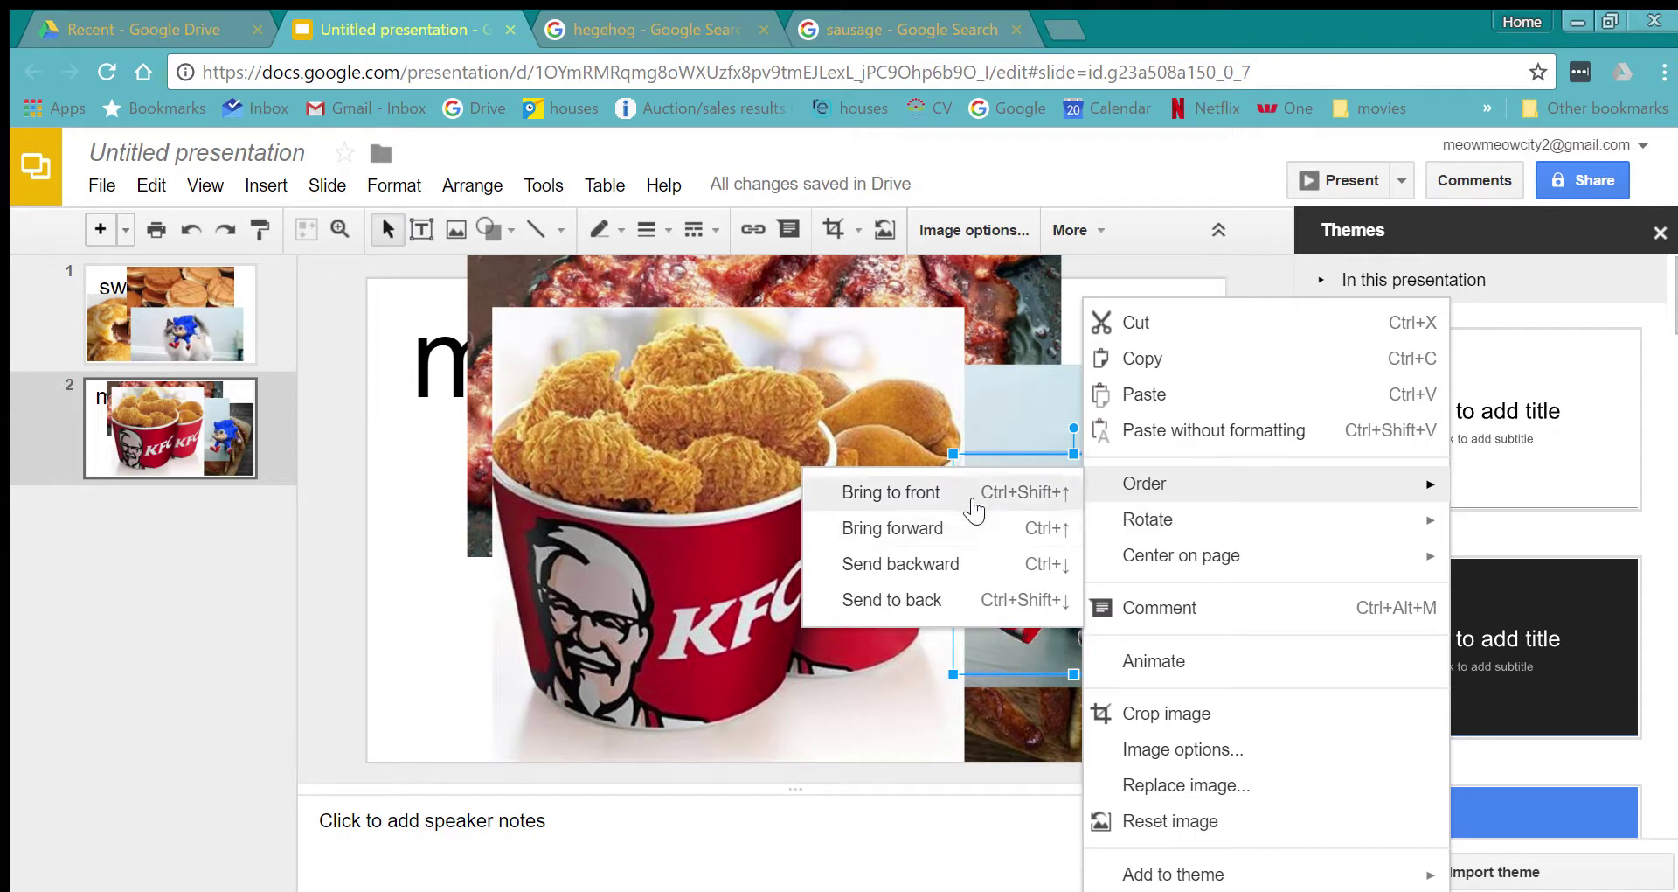
{"action": "left_click", "coordinate": [975, 509]}
Position the blue hedgehog on top of the fried chicken in the front KFC bucket.
{"action": "left_click_drag", "start_coordinate": [1046, 564], "coordinate": [1044, 494]}
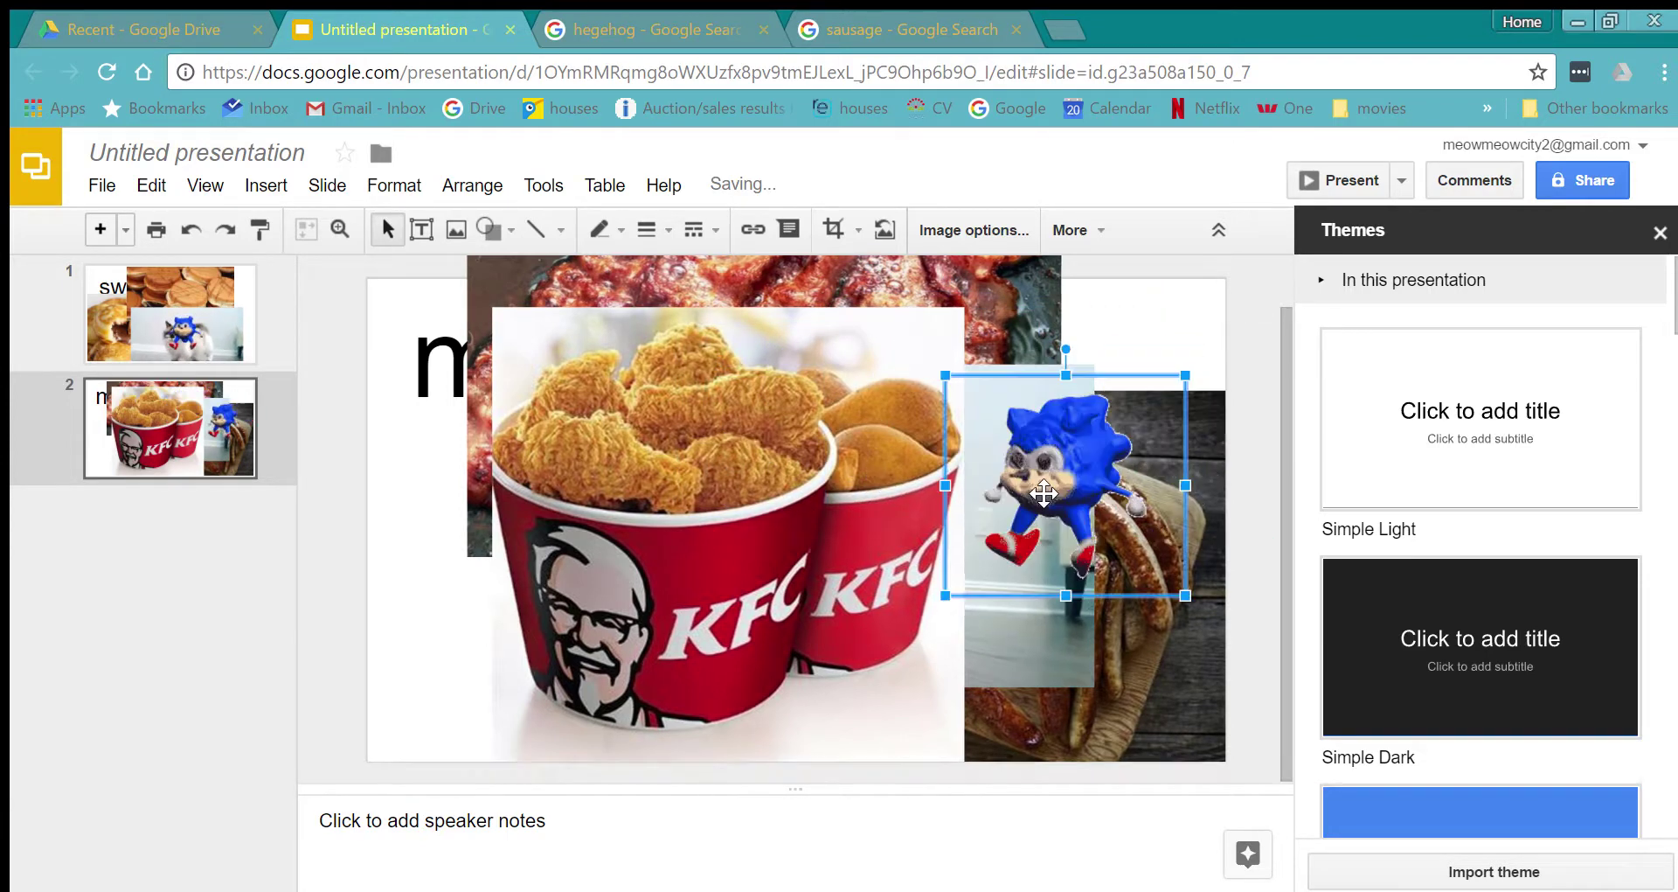
{"action": "left_click_drag", "start_coordinate": [1149, 430], "coordinate": [1067, 475]}
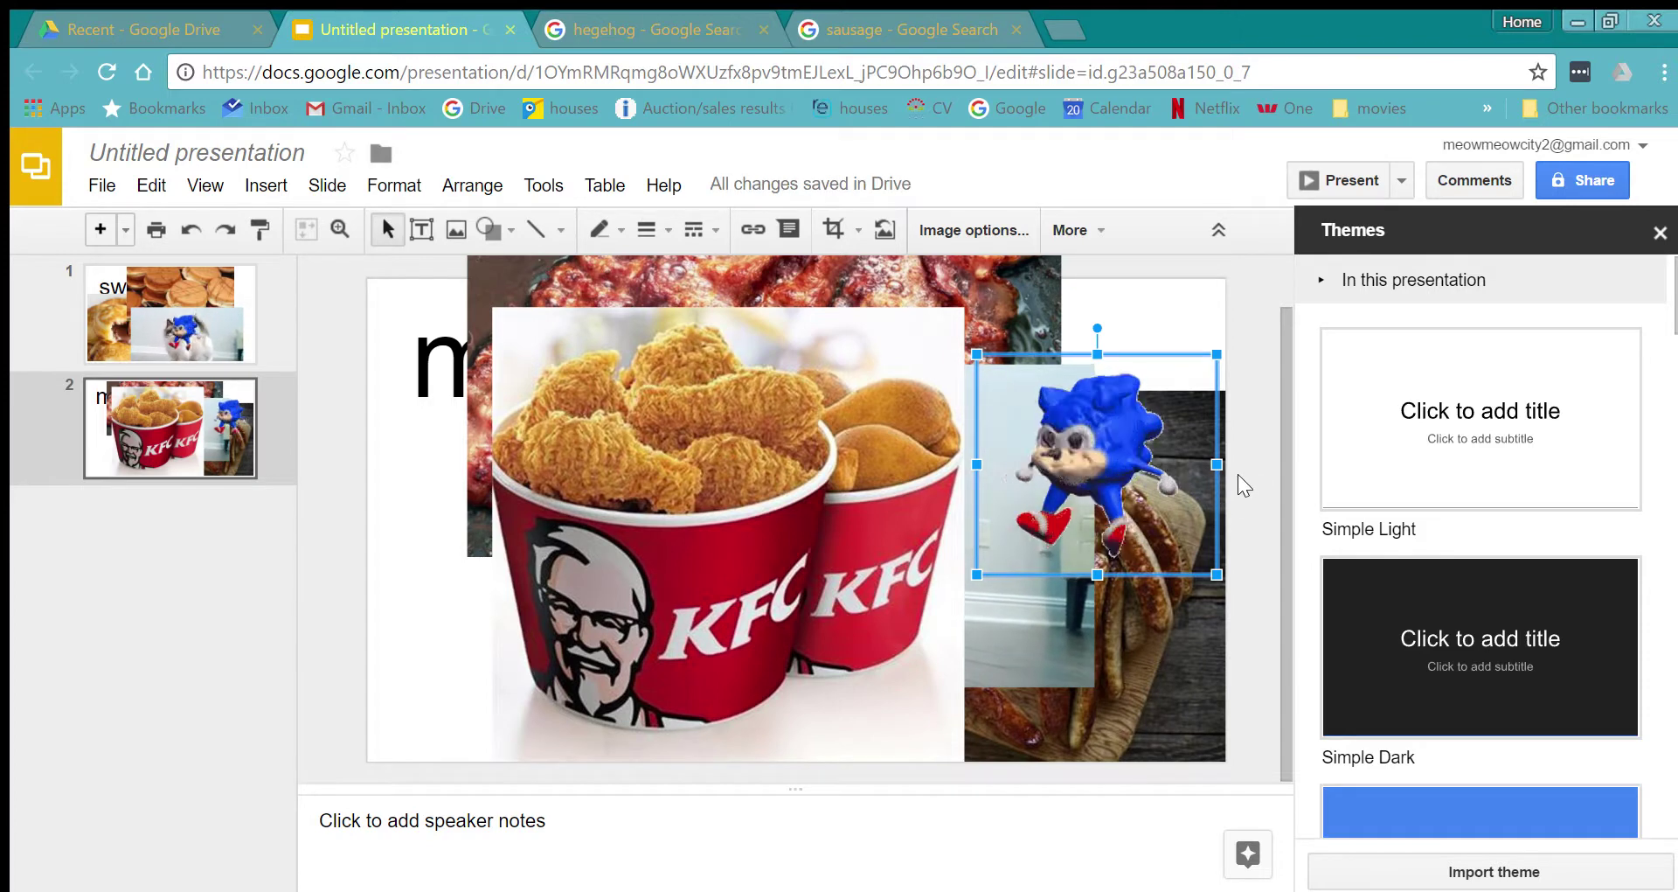
{"action": "left_click_drag", "start_coordinate": [1072, 491], "coordinate": [697, 426]}
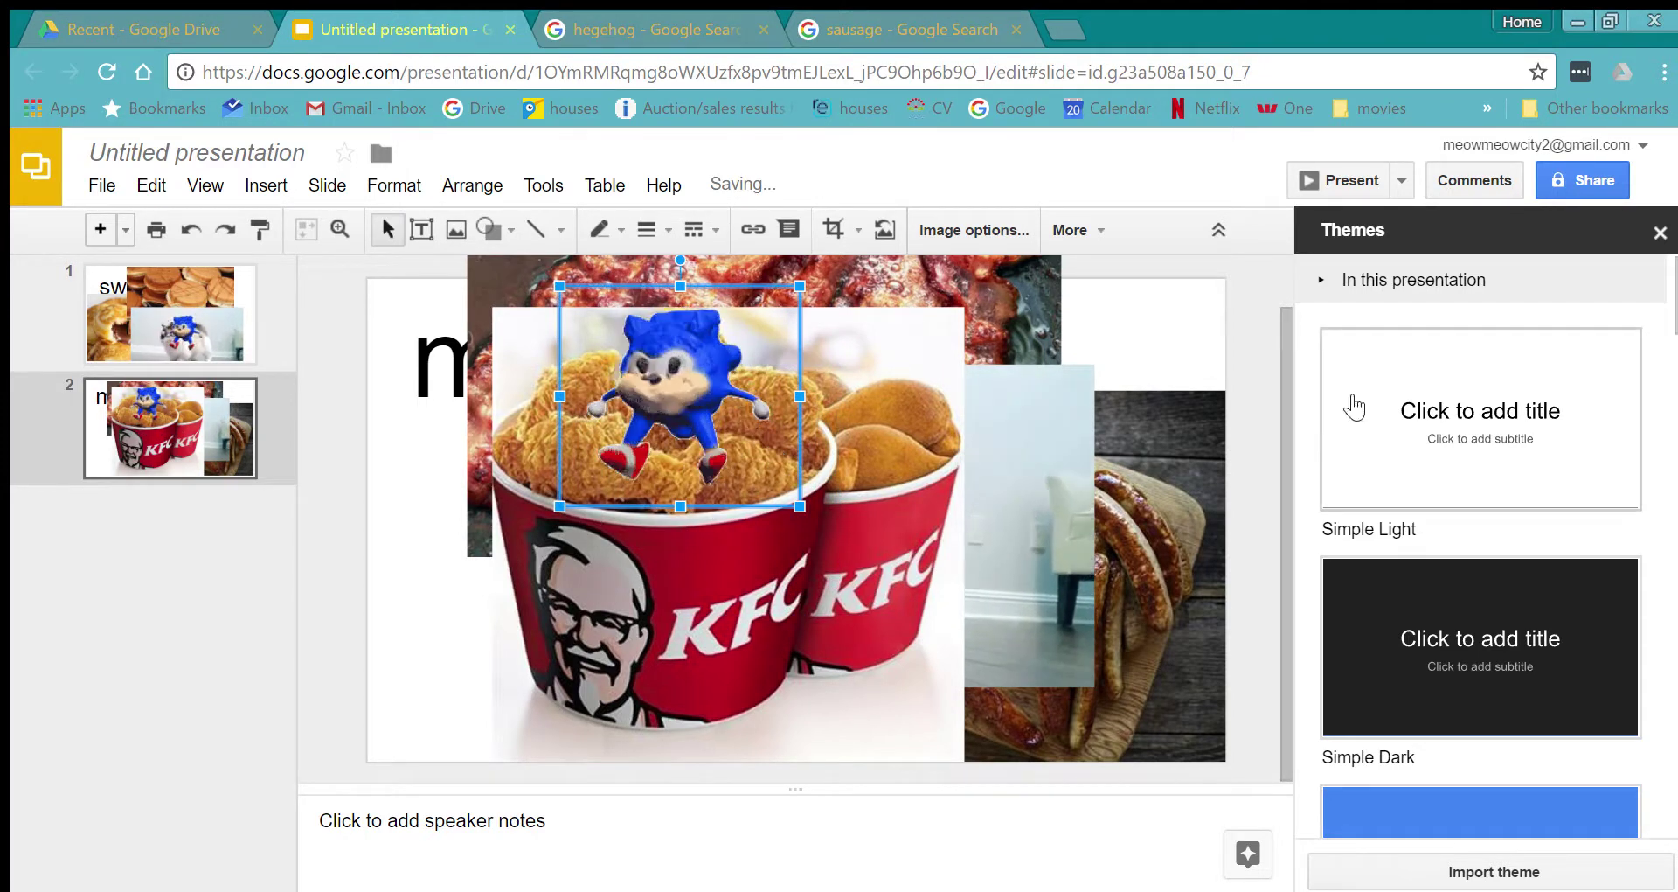
Move the blue hedgehog on the "sweet" slide up to overlap the pancakes and cat, and return to the "meet" slide.
{"action": "left_click", "coordinate": [207, 355]}
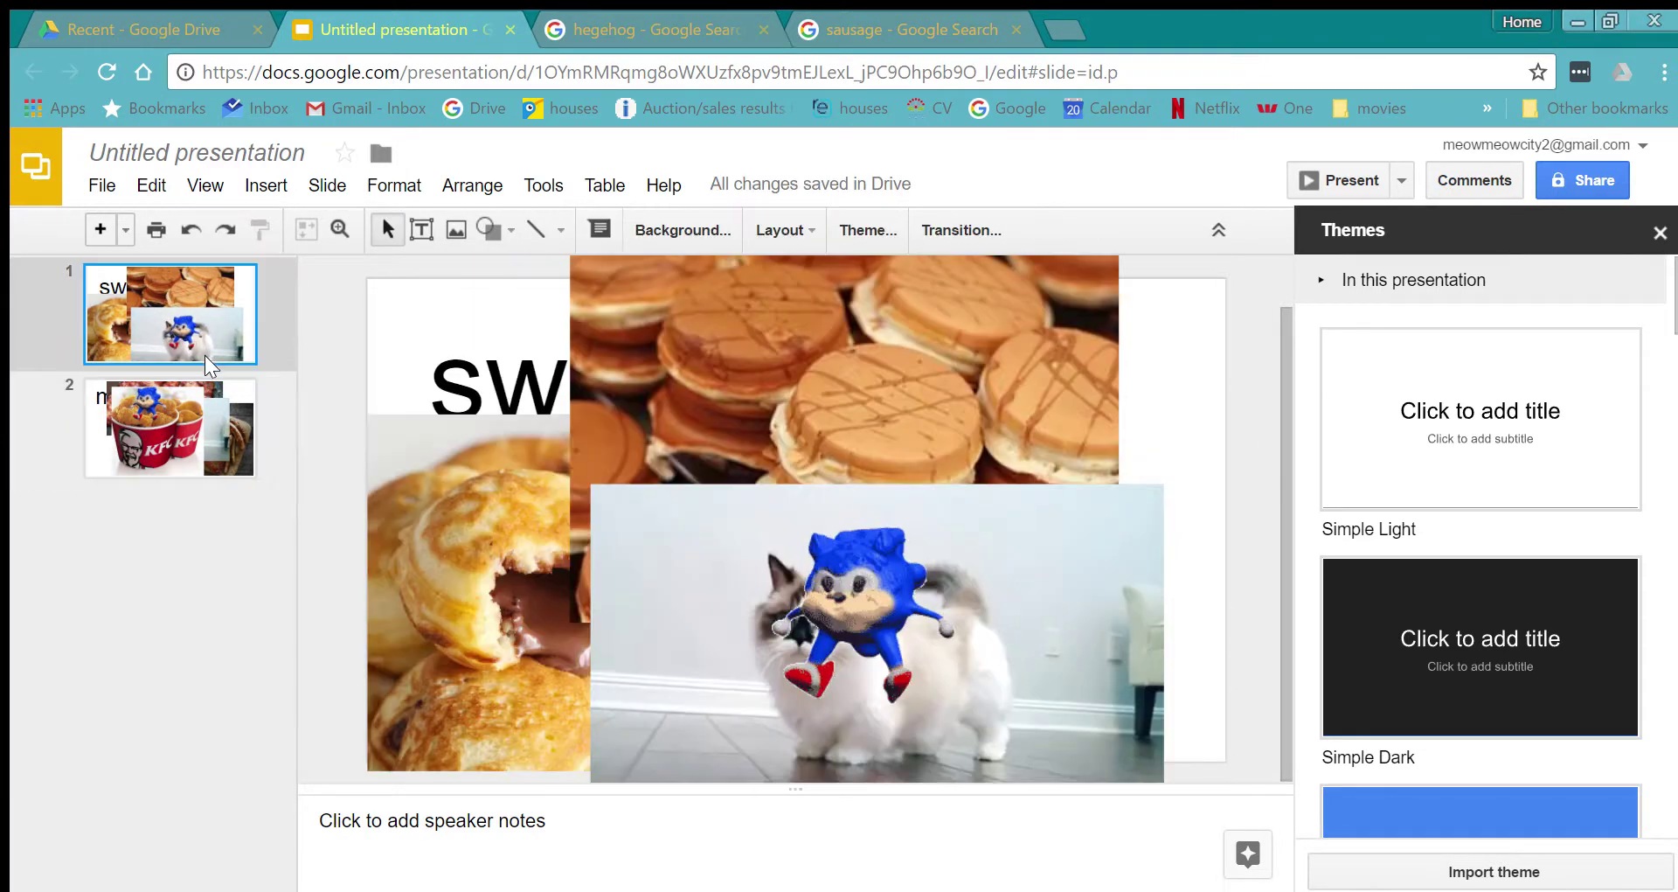
{"action": "left_click_drag", "start_coordinate": [892, 641], "coordinate": [923, 564]}
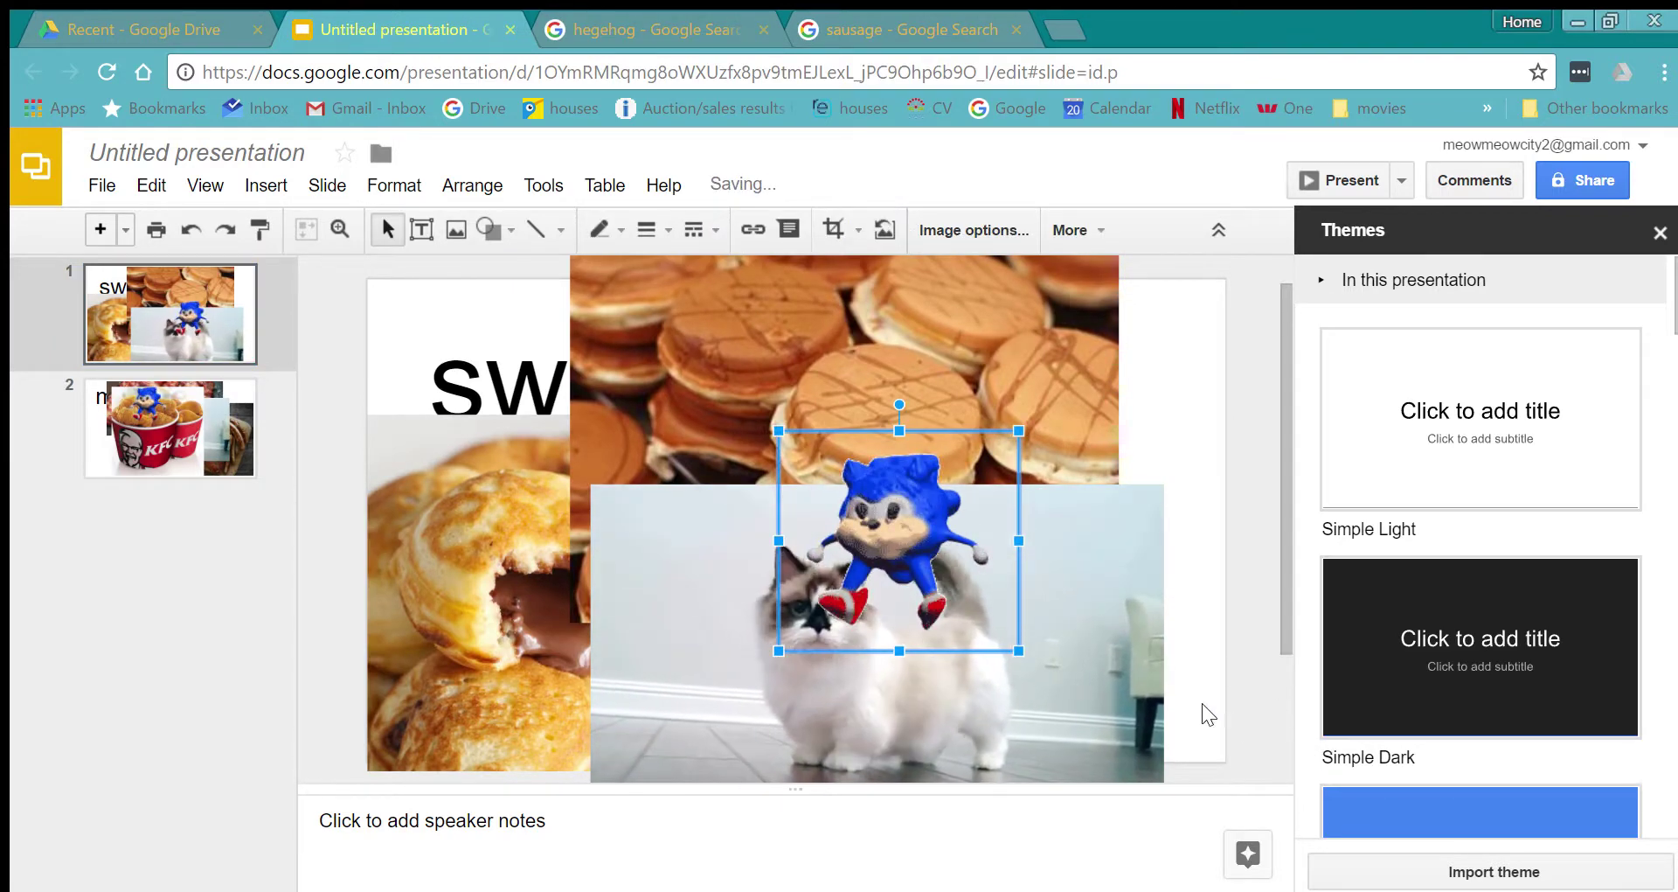
{"action": "left_click", "coordinate": [146, 409]}
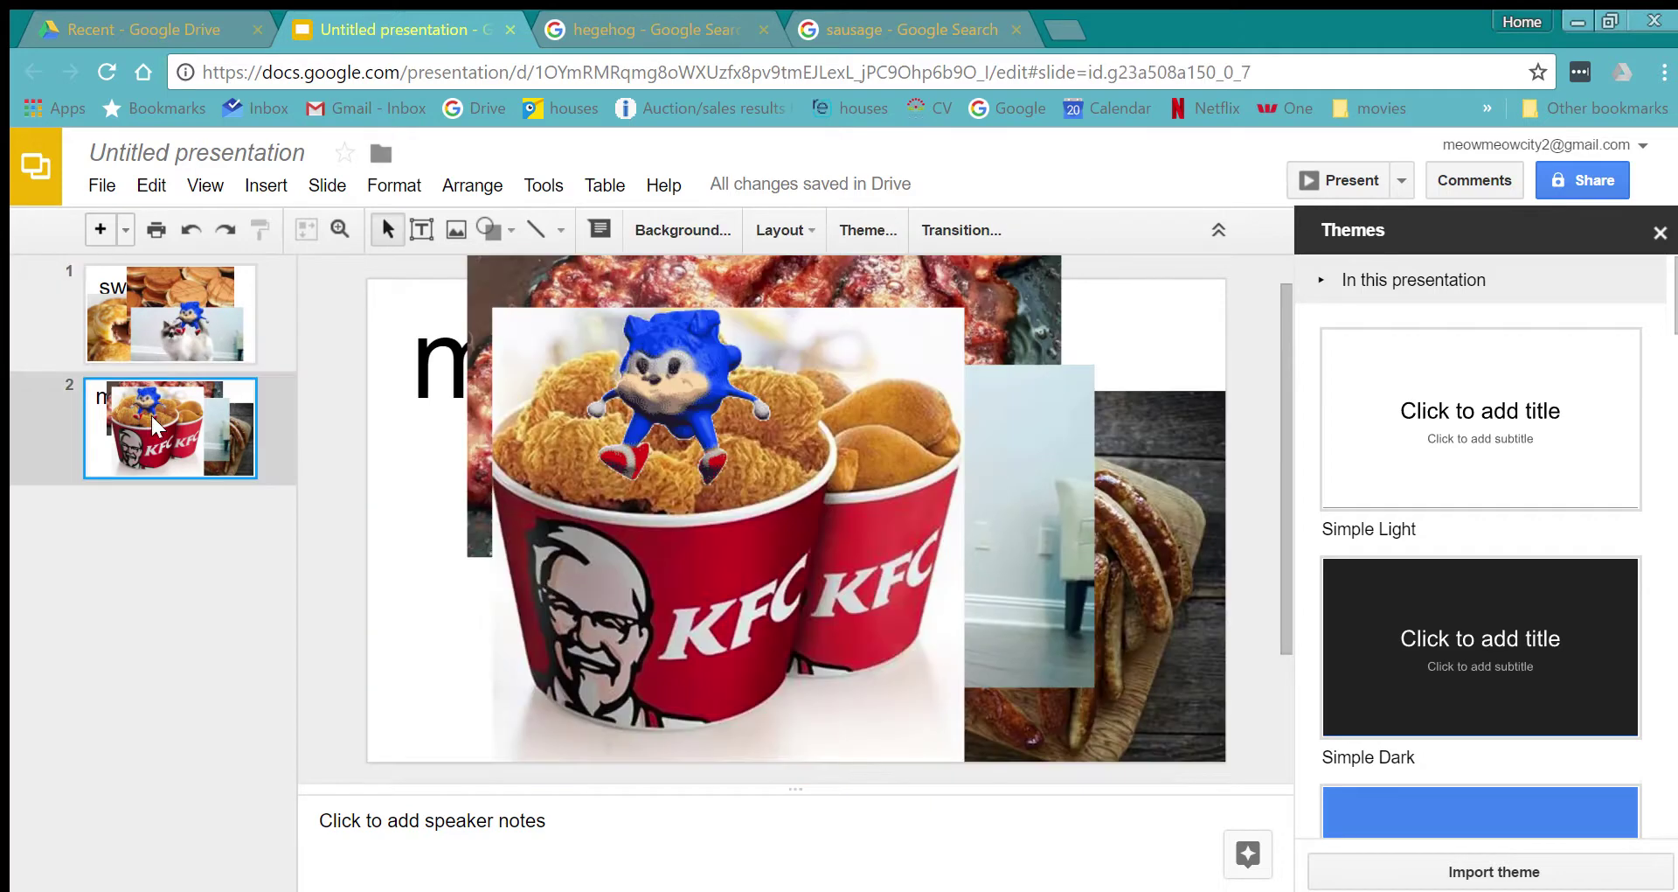
Switch back to the "sweet" slide.
{"action": "left_click", "coordinate": [168, 289]}
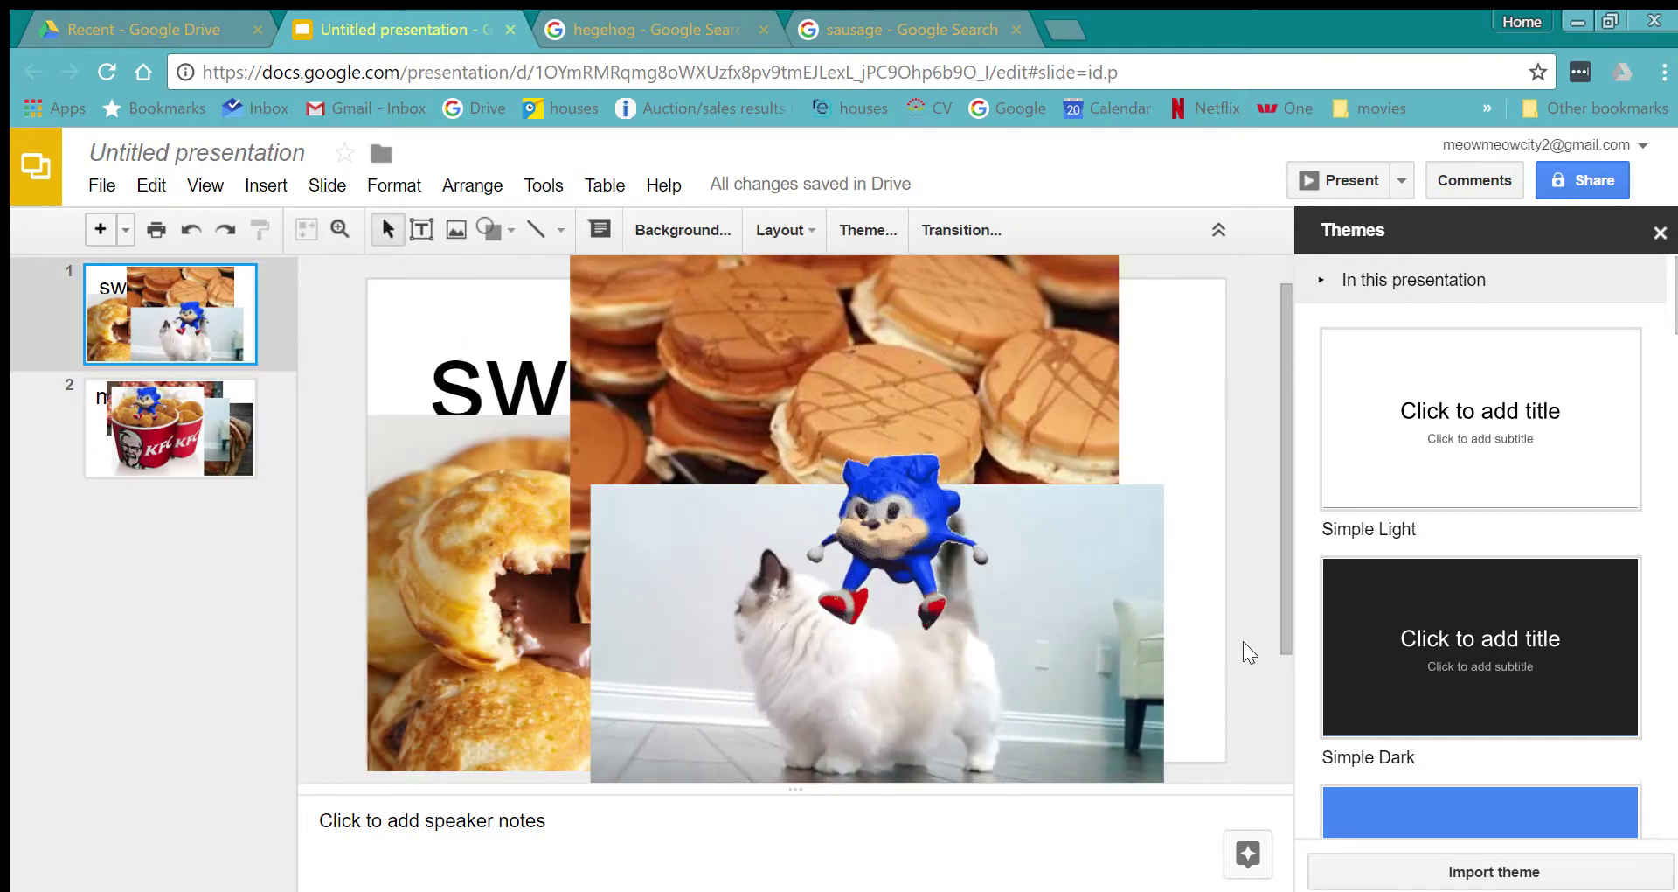
{"action": "key", "text": "Down"}
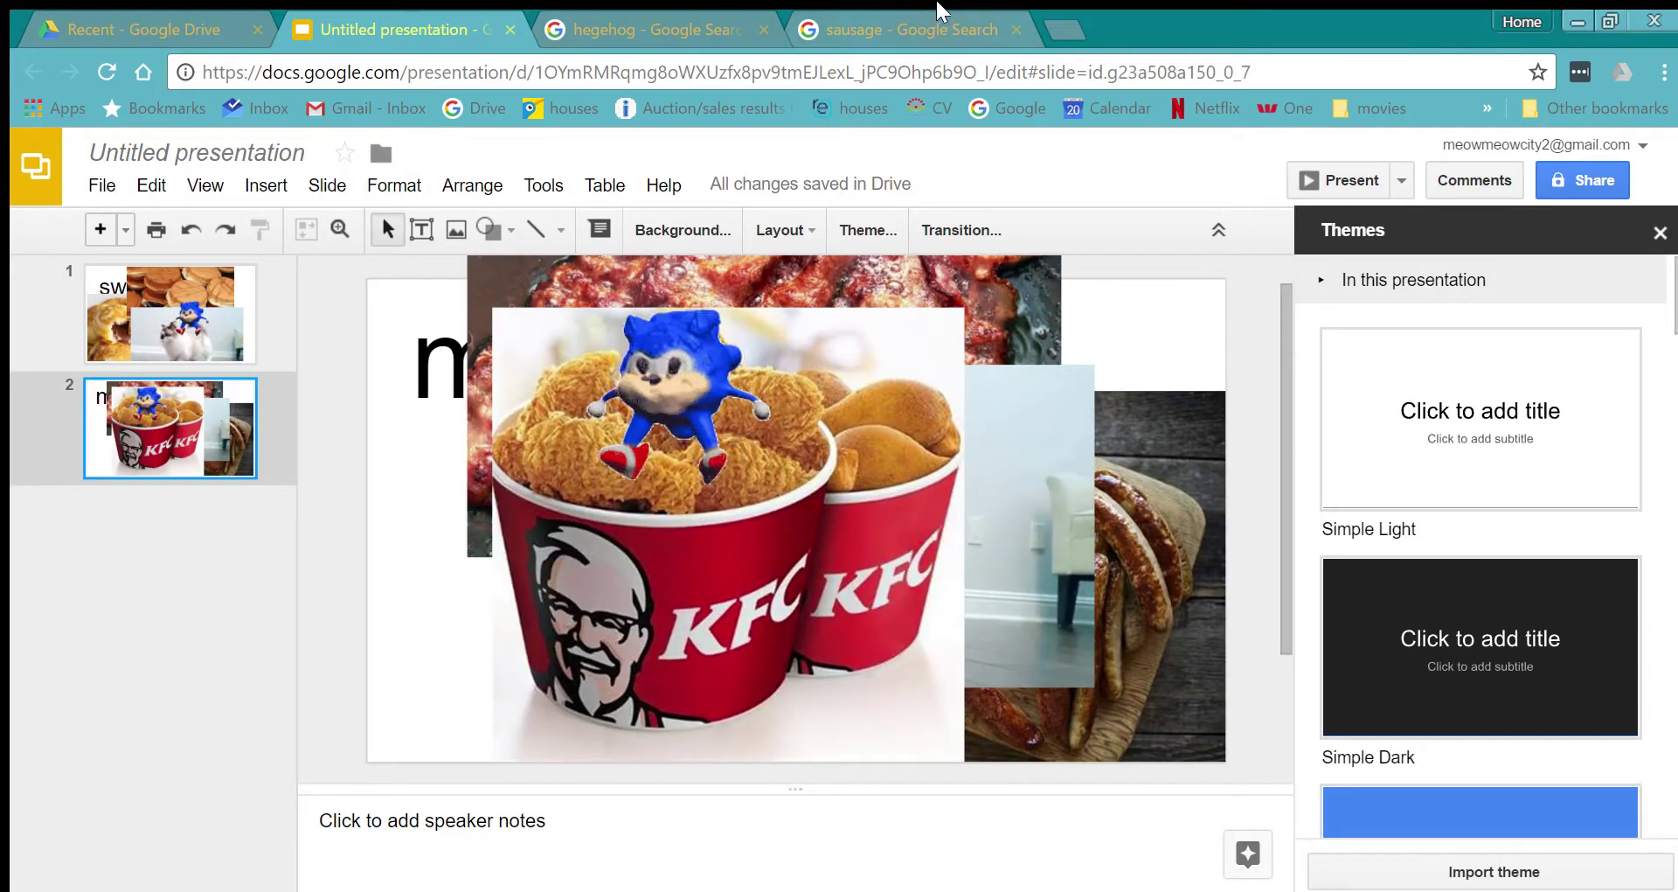
{"action": "left_click", "coordinate": [103, 339]}
Replace the query in the animated Google Images search with "ppap" and run the search.
{"action": "key", "text": "ctrl+Tab"}
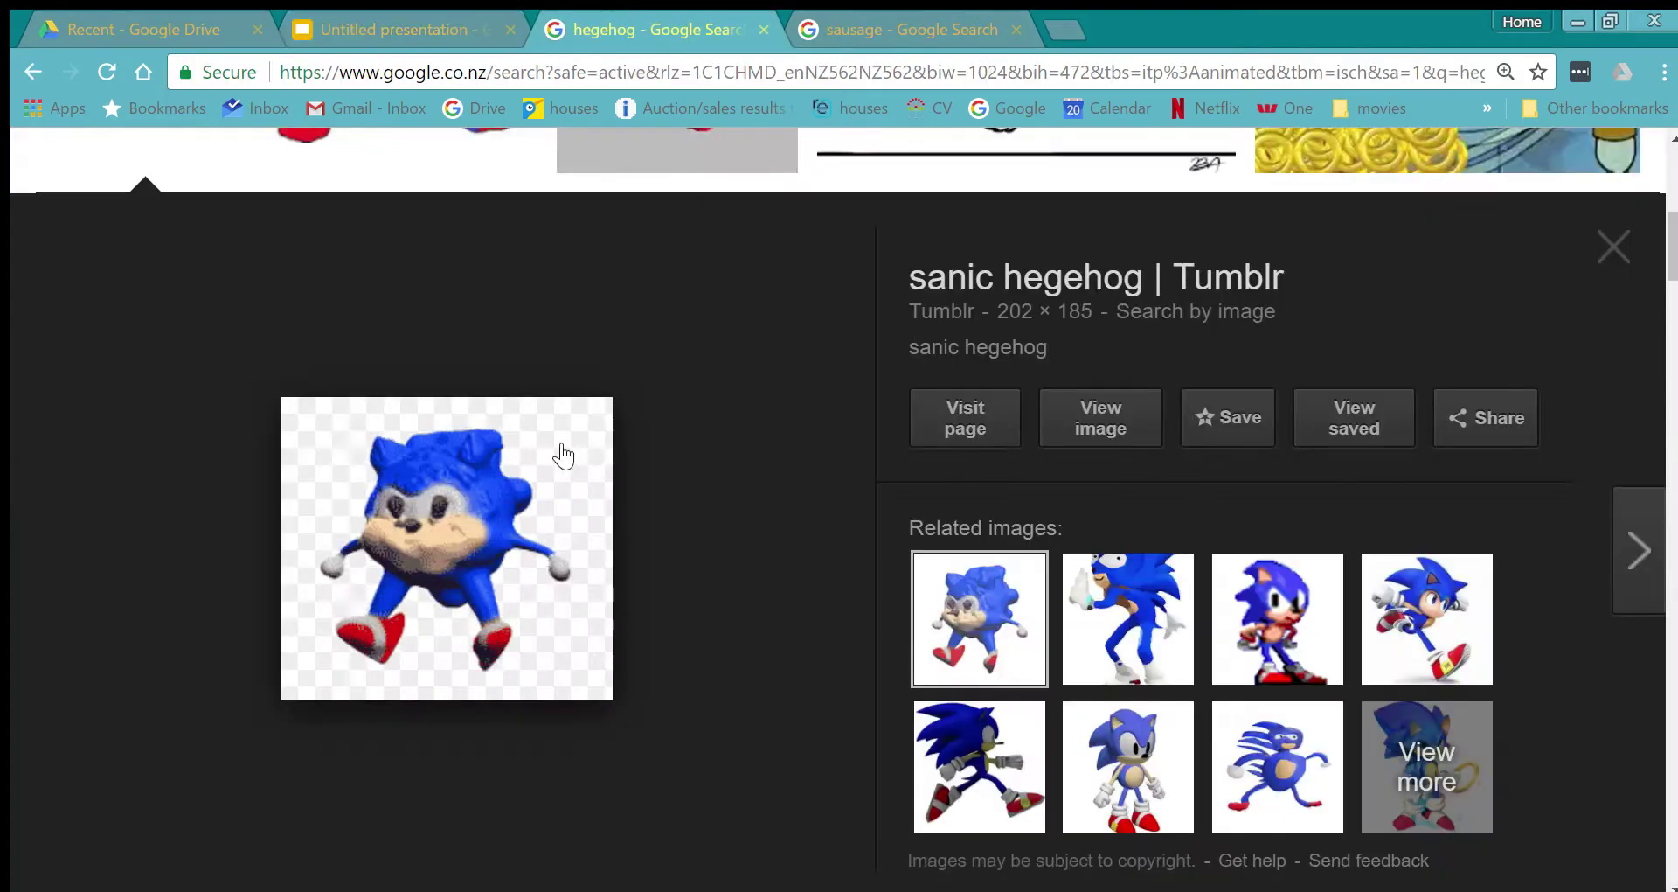
{"action": "scroll", "coordinate": [732, 567], "scroll_direction": "up", "scroll_amount": 8}
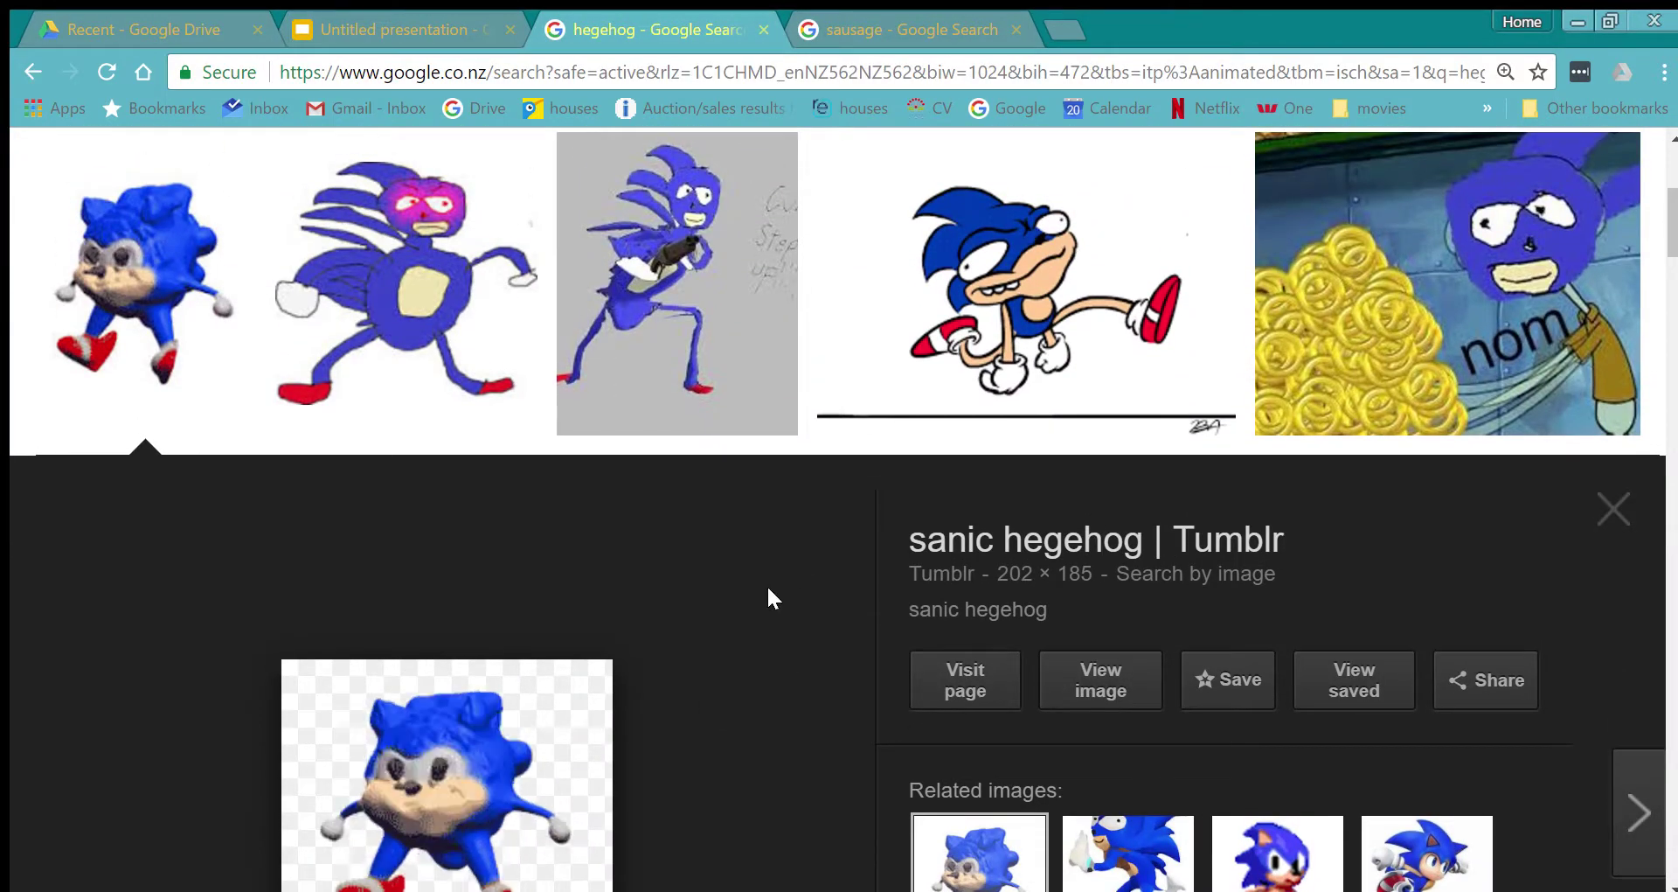
{"action": "scroll", "coordinate": [699, 349], "scroll_direction": "up", "scroll_amount": 1}
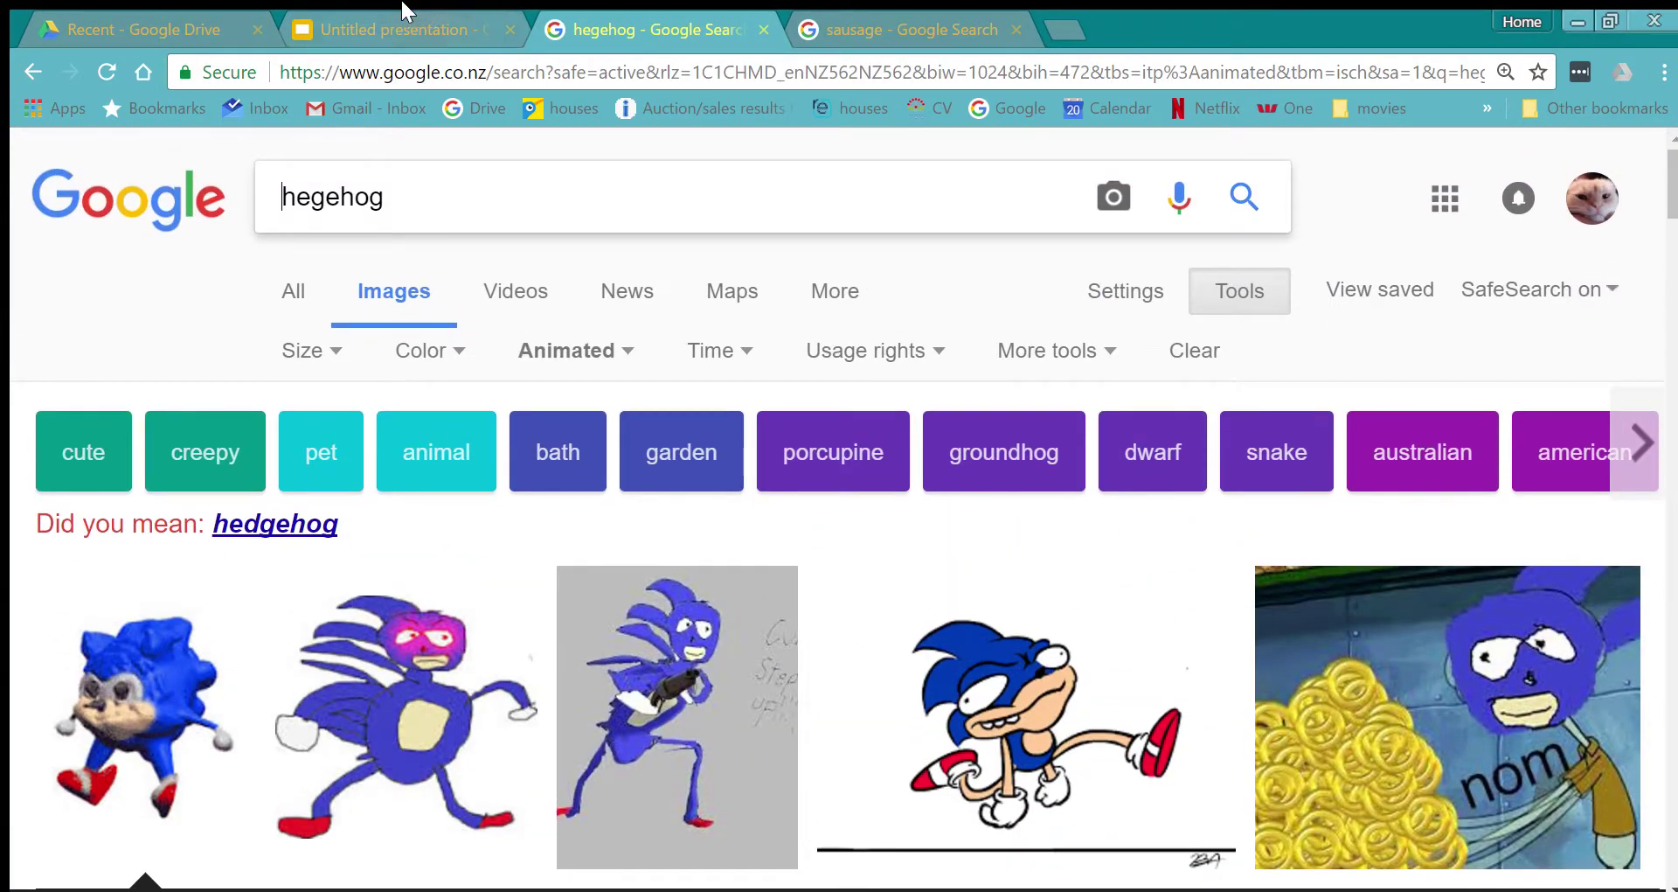
{"action": "left_click", "coordinate": [404, 26]}
{"action": "key", "text": "ctrl+Tab"}
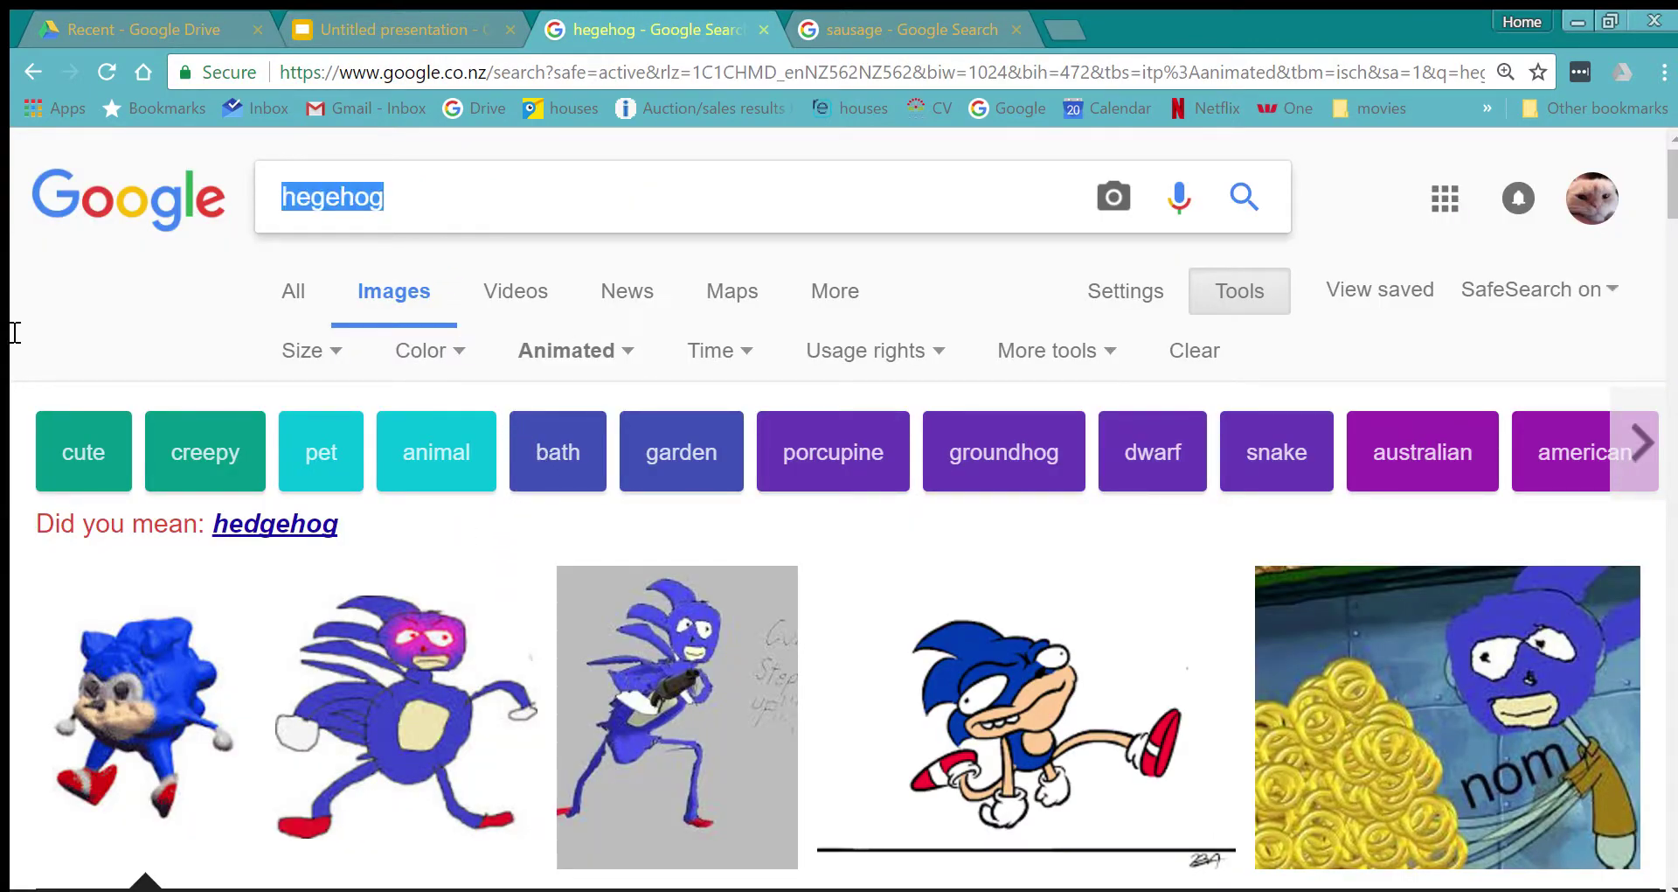
{"action": "key", "text": "BackSpace"}
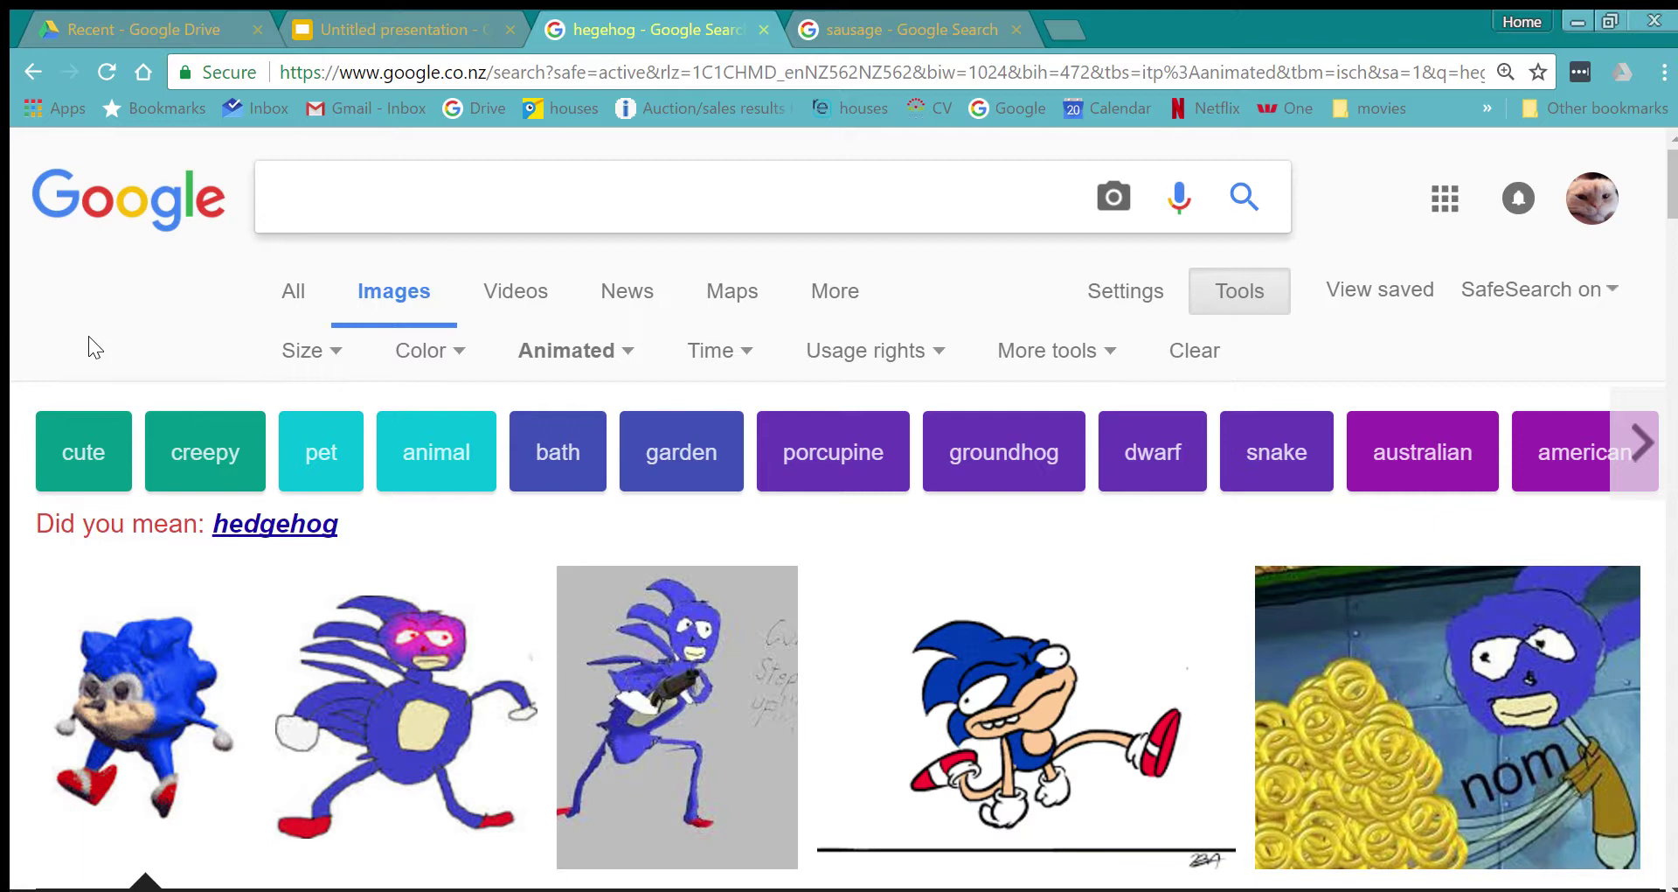
{"action": "type", "text": "pp"}
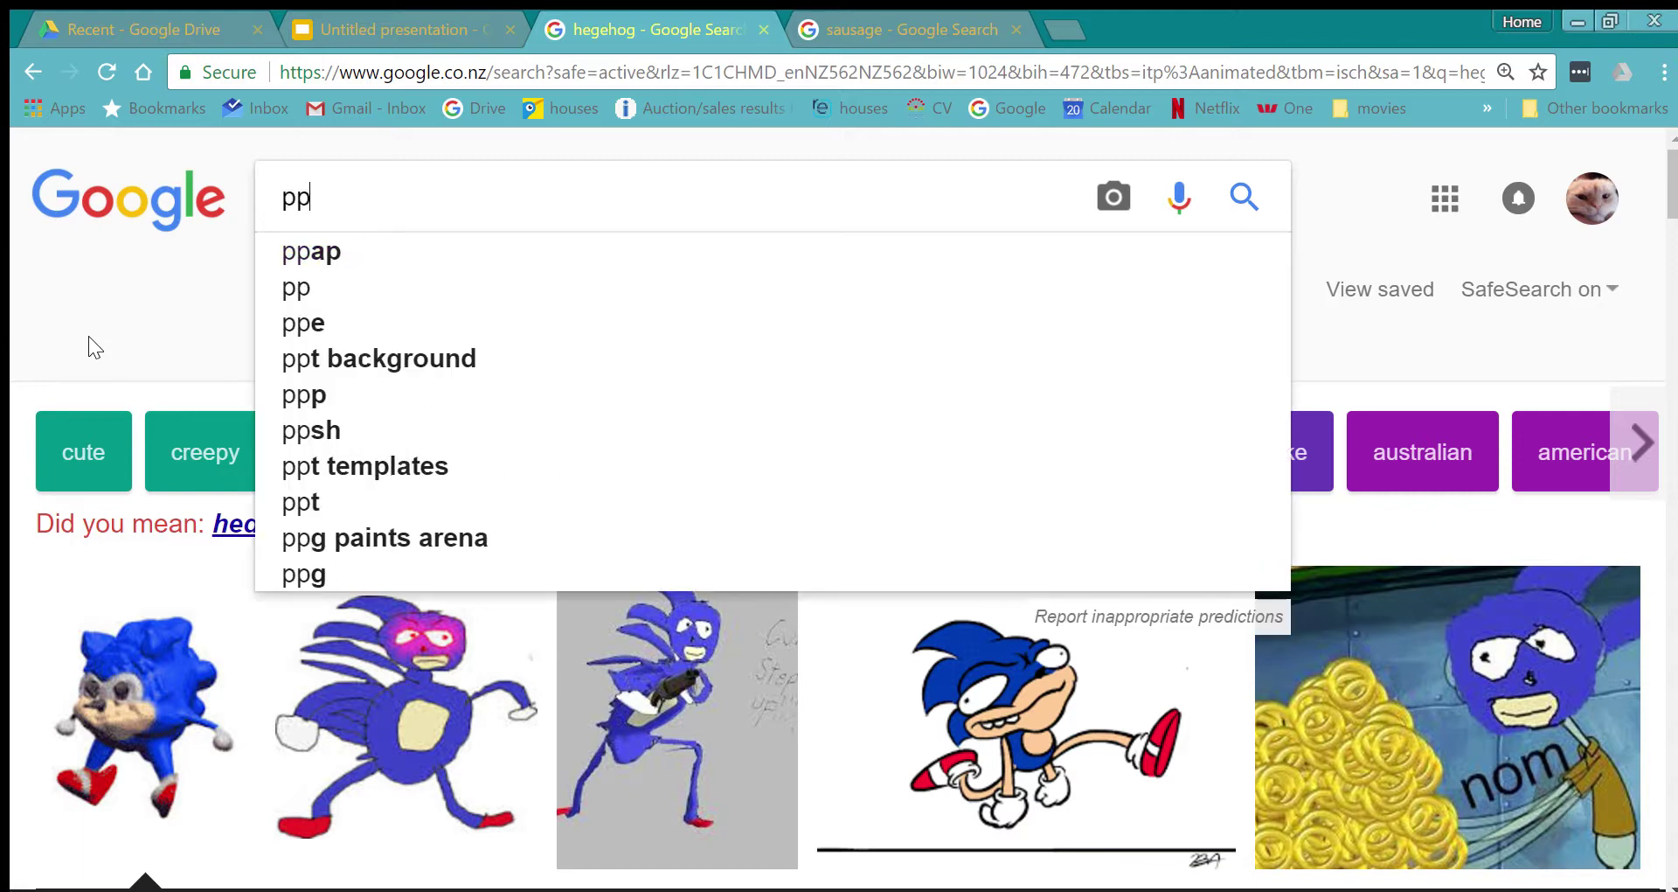
{"action": "type", "text": "ap"}
{"action": "key", "text": "Return"}
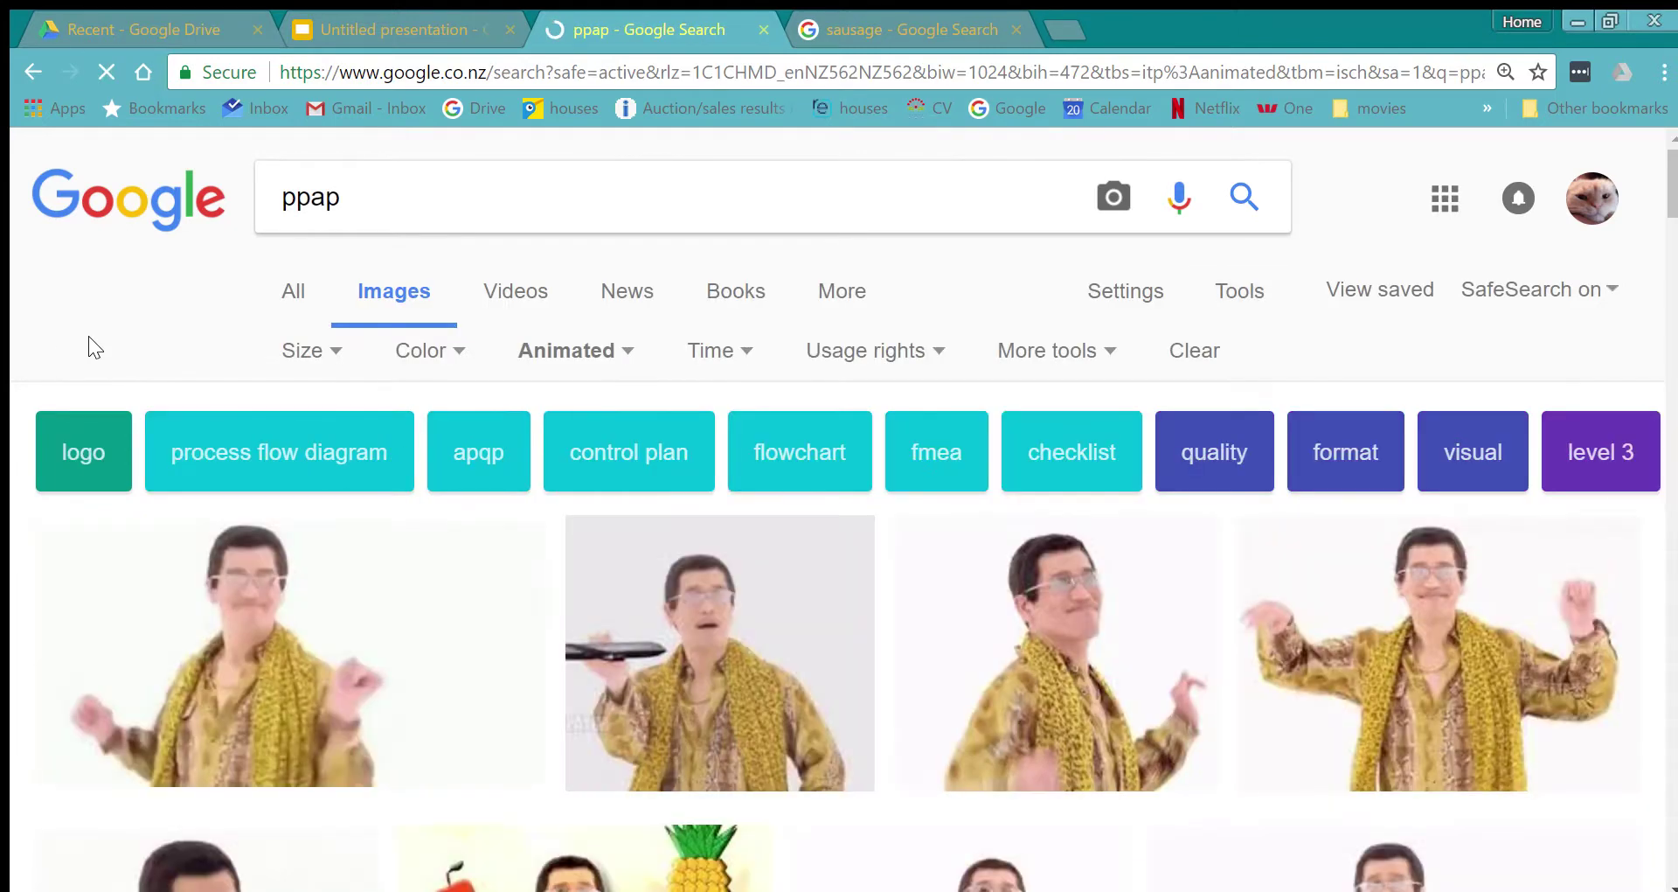
Open the fourth "ppap" image result, the Tenor Apple Pineapple Pen GIF, and add it to the "sweet" slide.
{"action": "scroll", "coordinate": [821, 649], "scroll_direction": "down", "scroll_amount": 3}
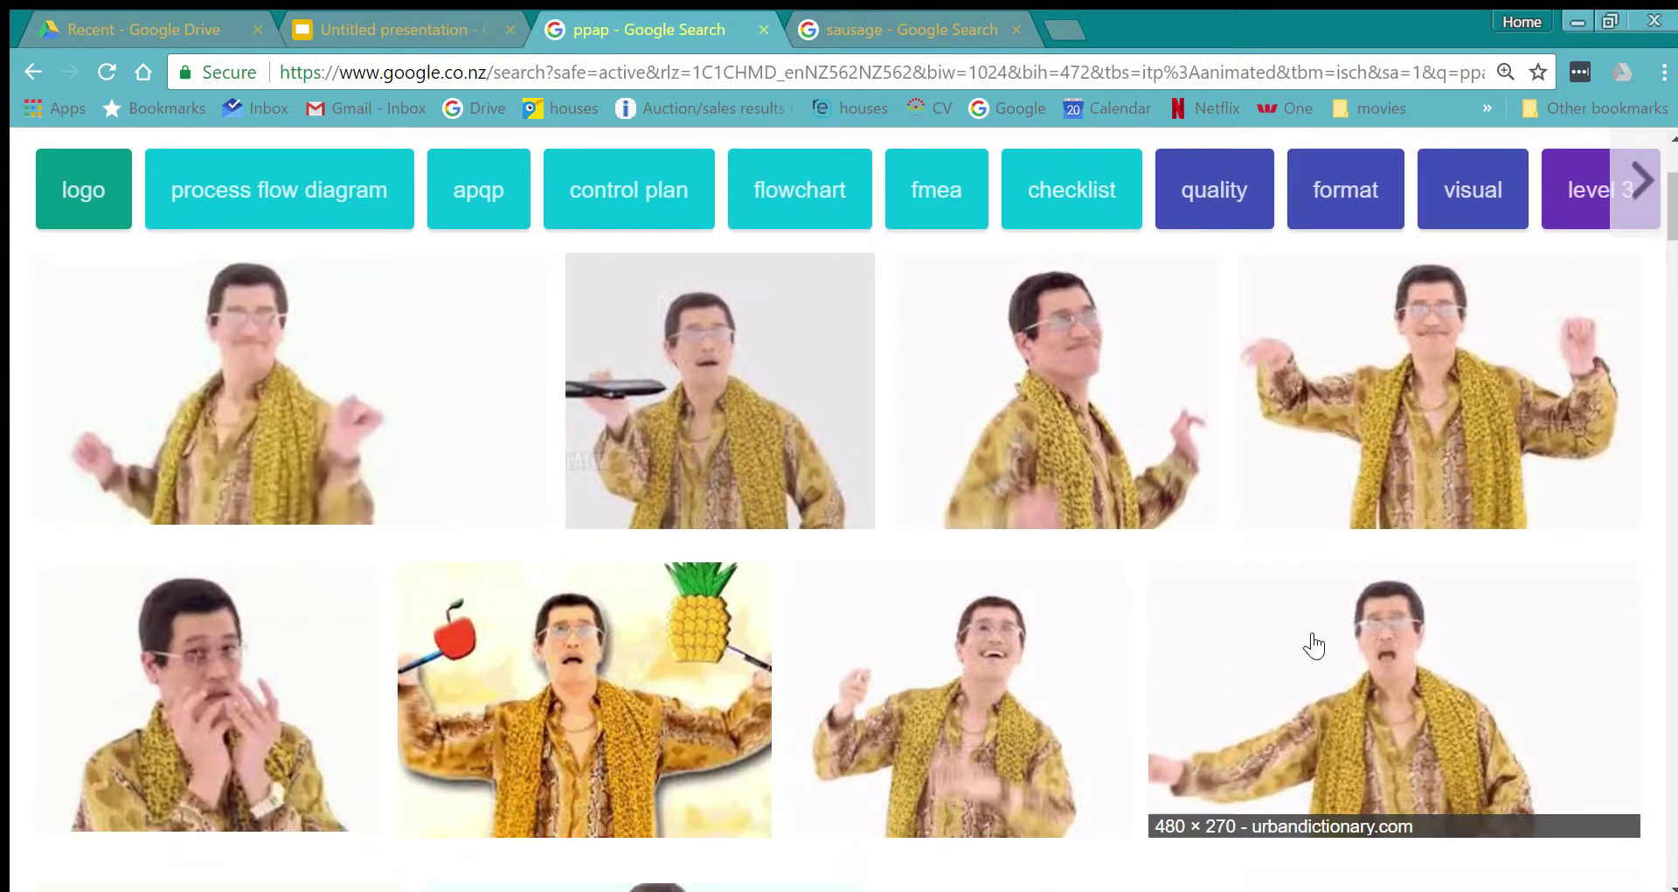
{"action": "left_click", "coordinate": [1409, 422]}
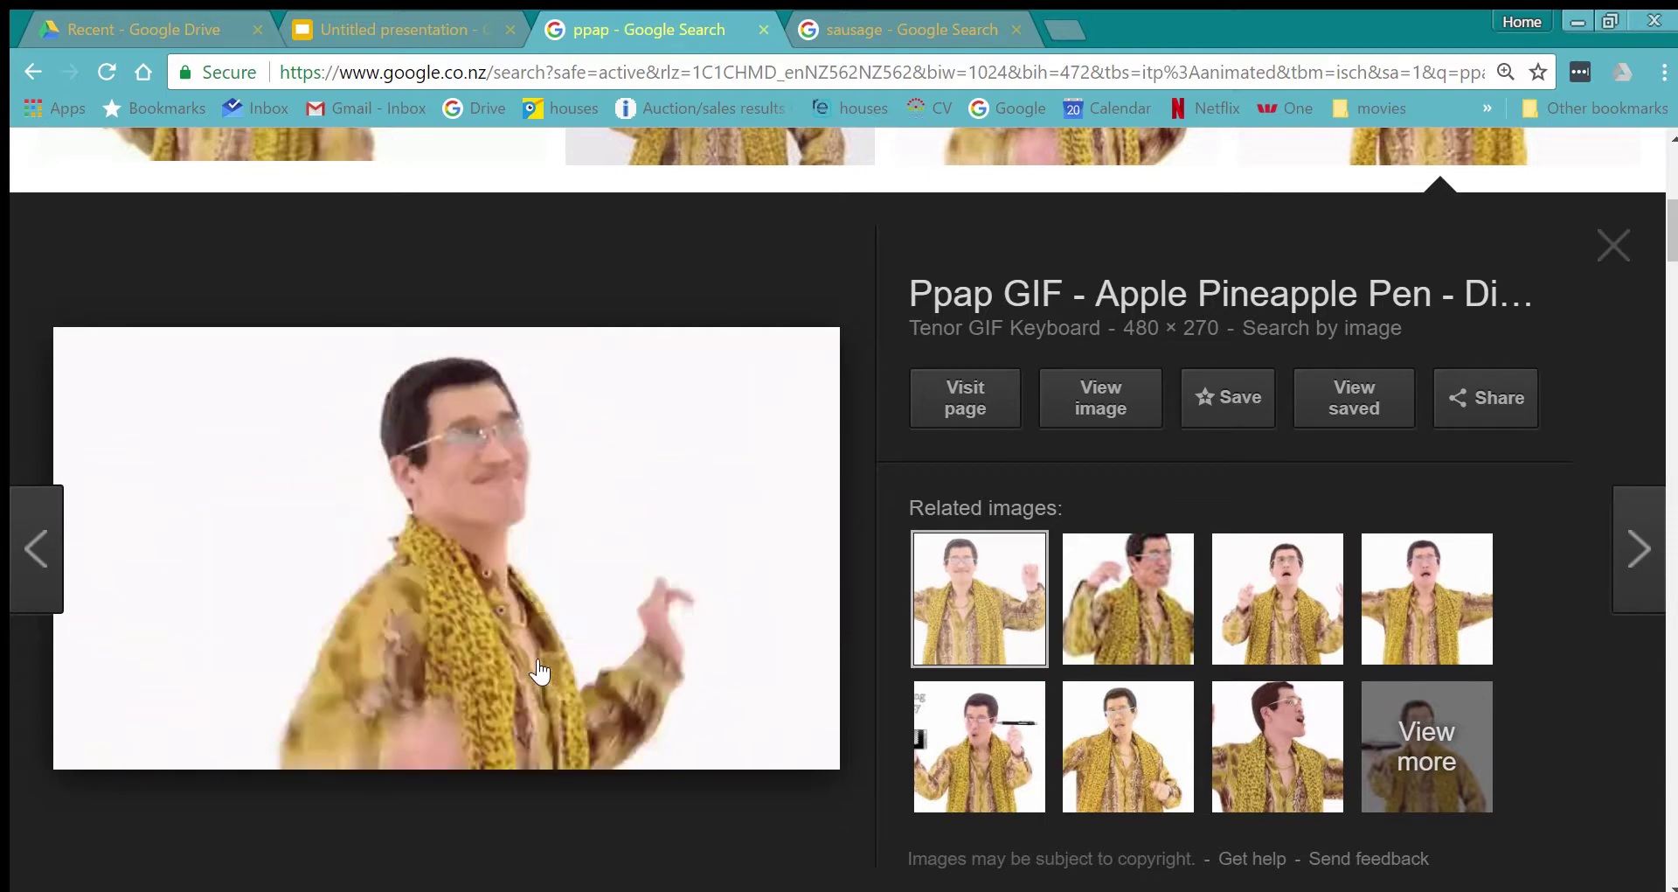
{"action": "left_click_drag", "start_coordinate": [539, 670], "coordinate": [530, 354]}
{"action": "left_click_drag", "start_coordinate": [390, 11], "coordinate": [468, 411]}
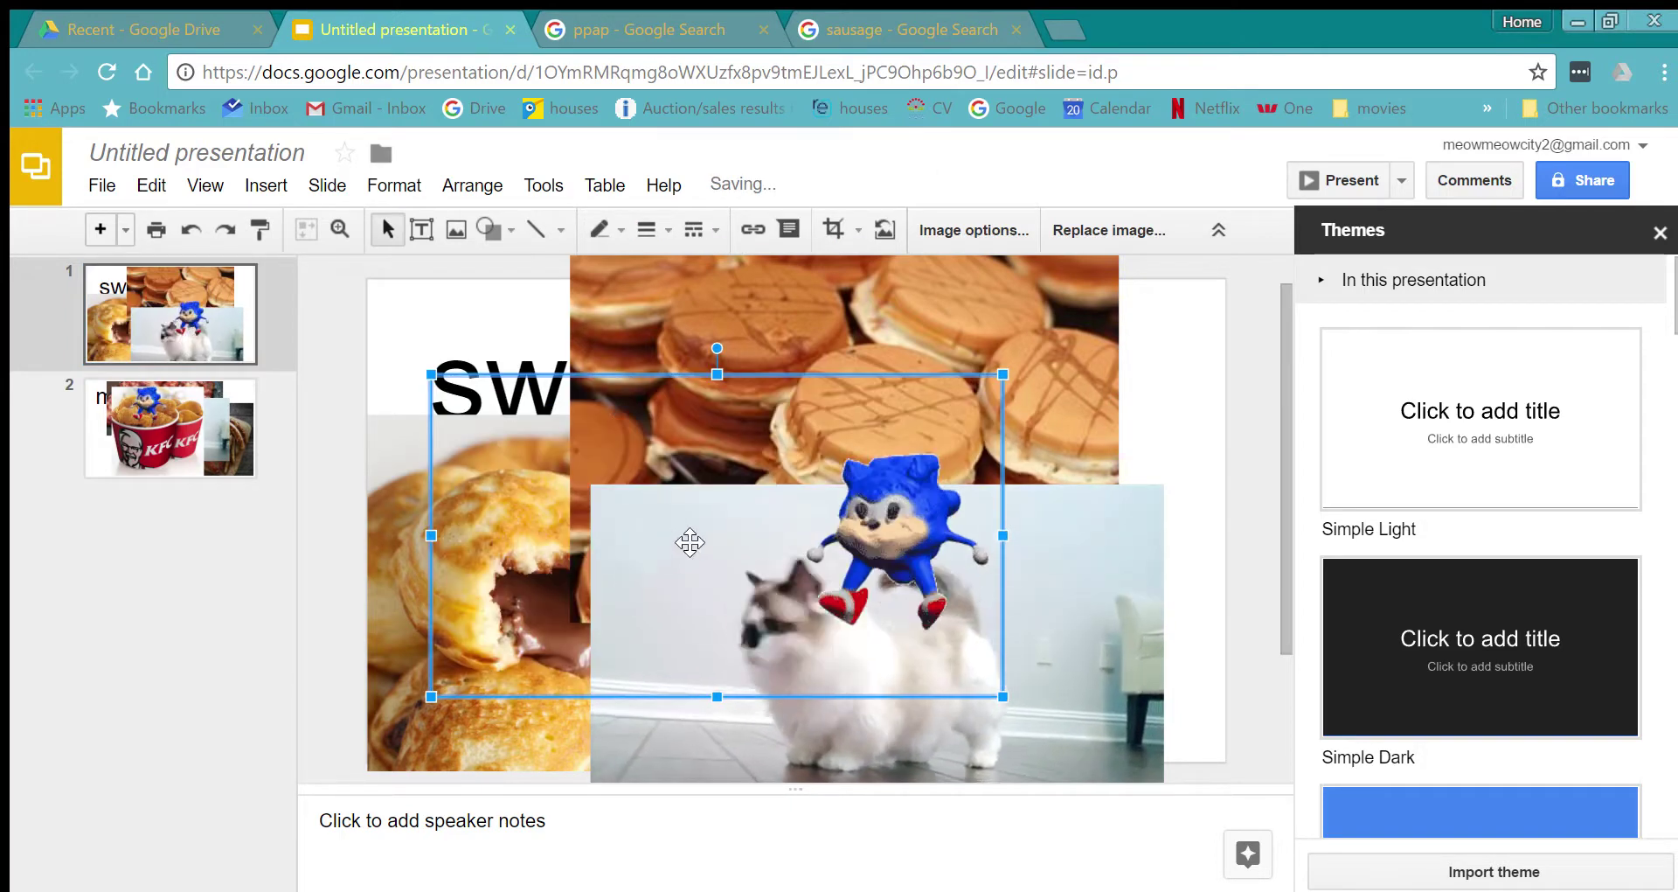
Shrink the ppap GIF on the "sweet" slide and position it beside the hedgehog, over the chocolate-filled pancakes.
{"action": "left_click_drag", "start_coordinate": [745, 614], "coordinate": [845, 438]}
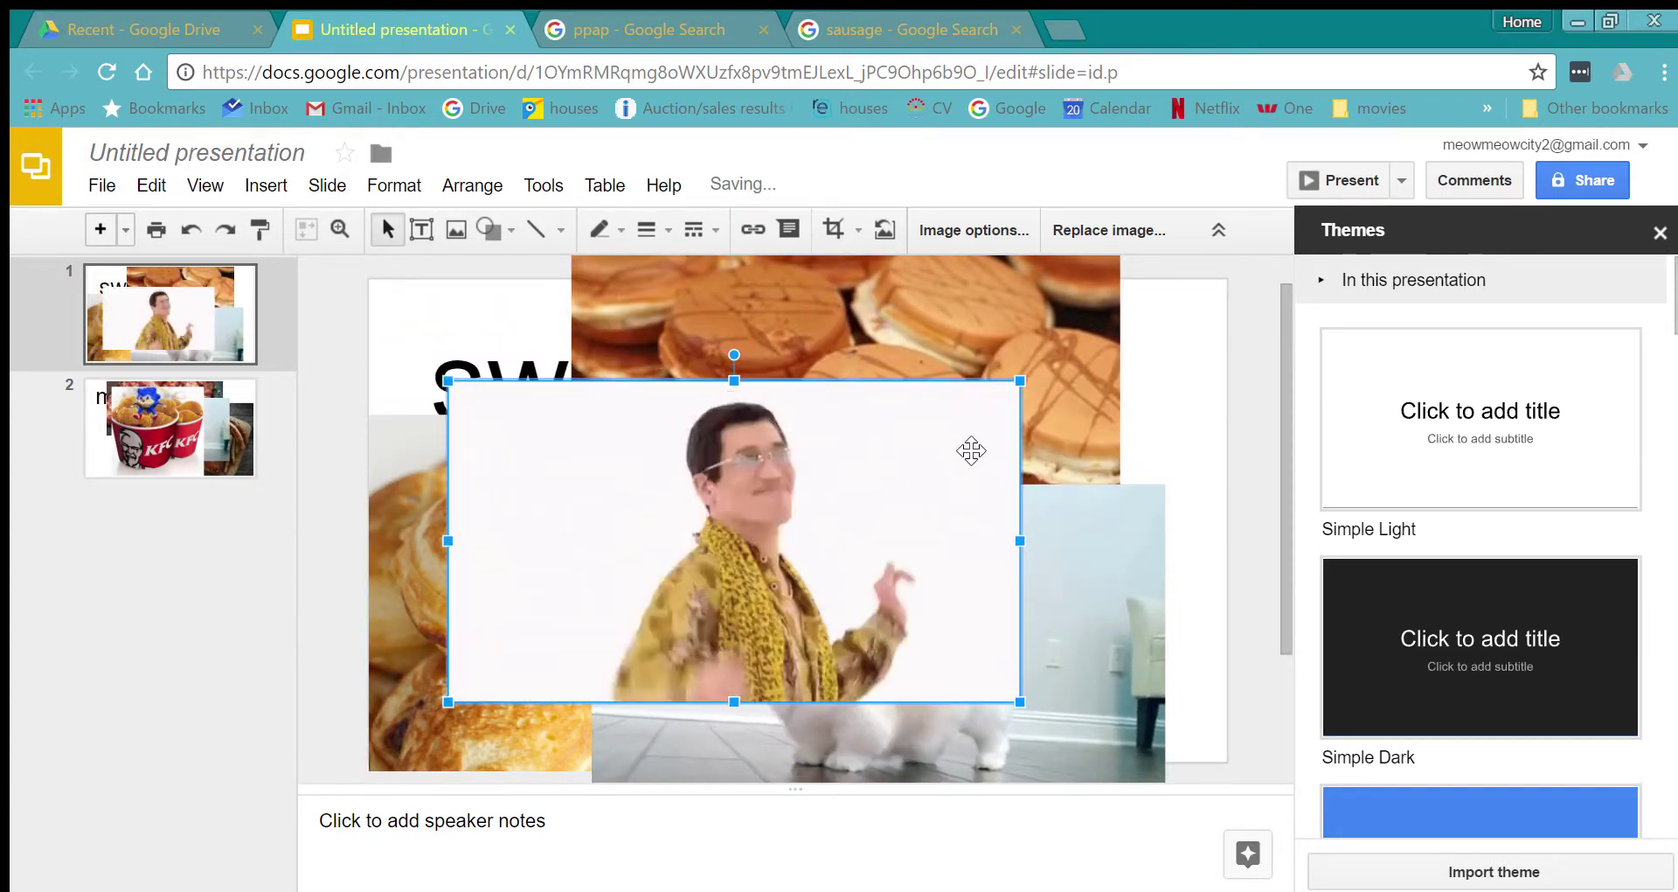
{"action": "left_click_drag", "start_coordinate": [1020, 381], "coordinate": [854, 468]}
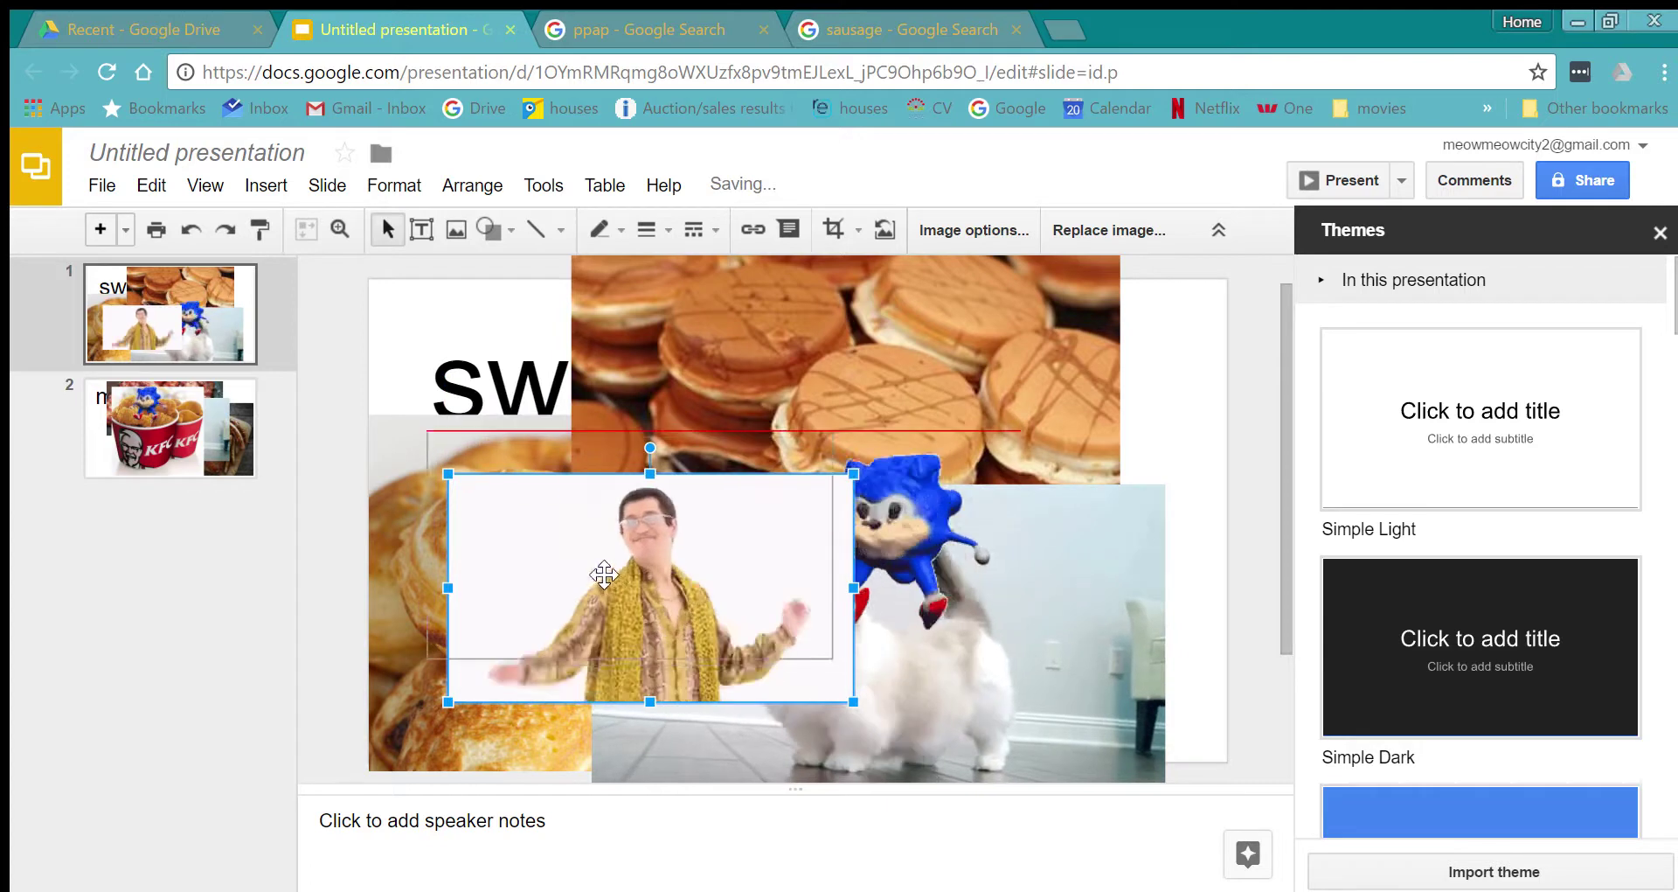
{"action": "left_click_drag", "start_coordinate": [611, 635], "coordinate": [554, 594]}
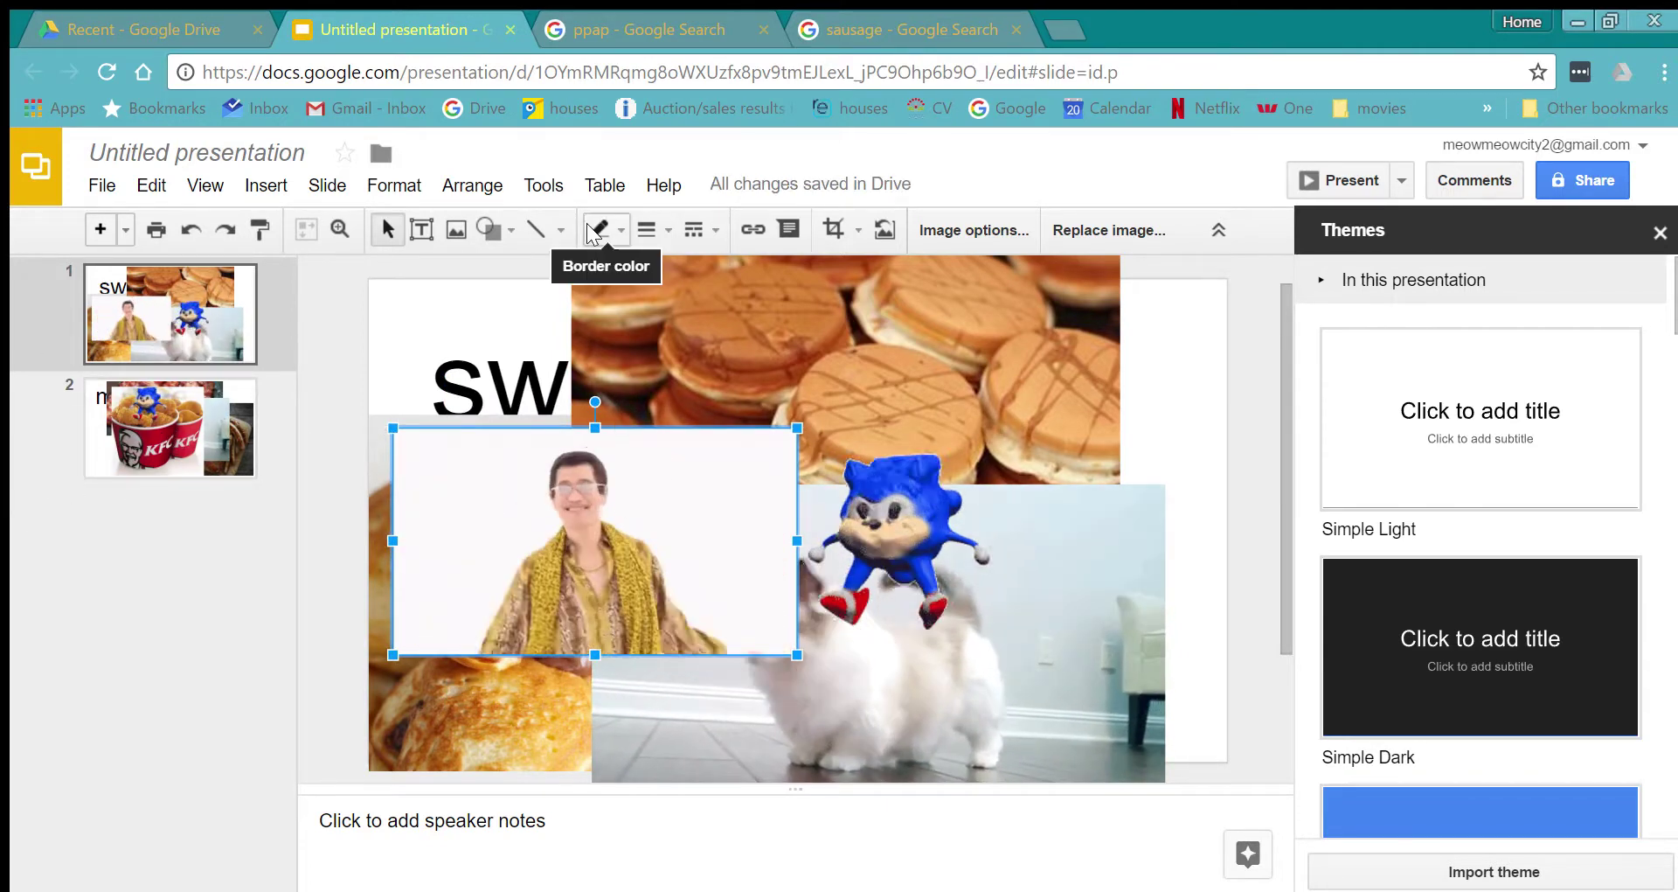
Paste a copy of the ppap GIF on the "meet" slide and position it over the KFC buckets, overlapping the hedgehog's legs.
{"action": "key", "text": "Page_Down"}
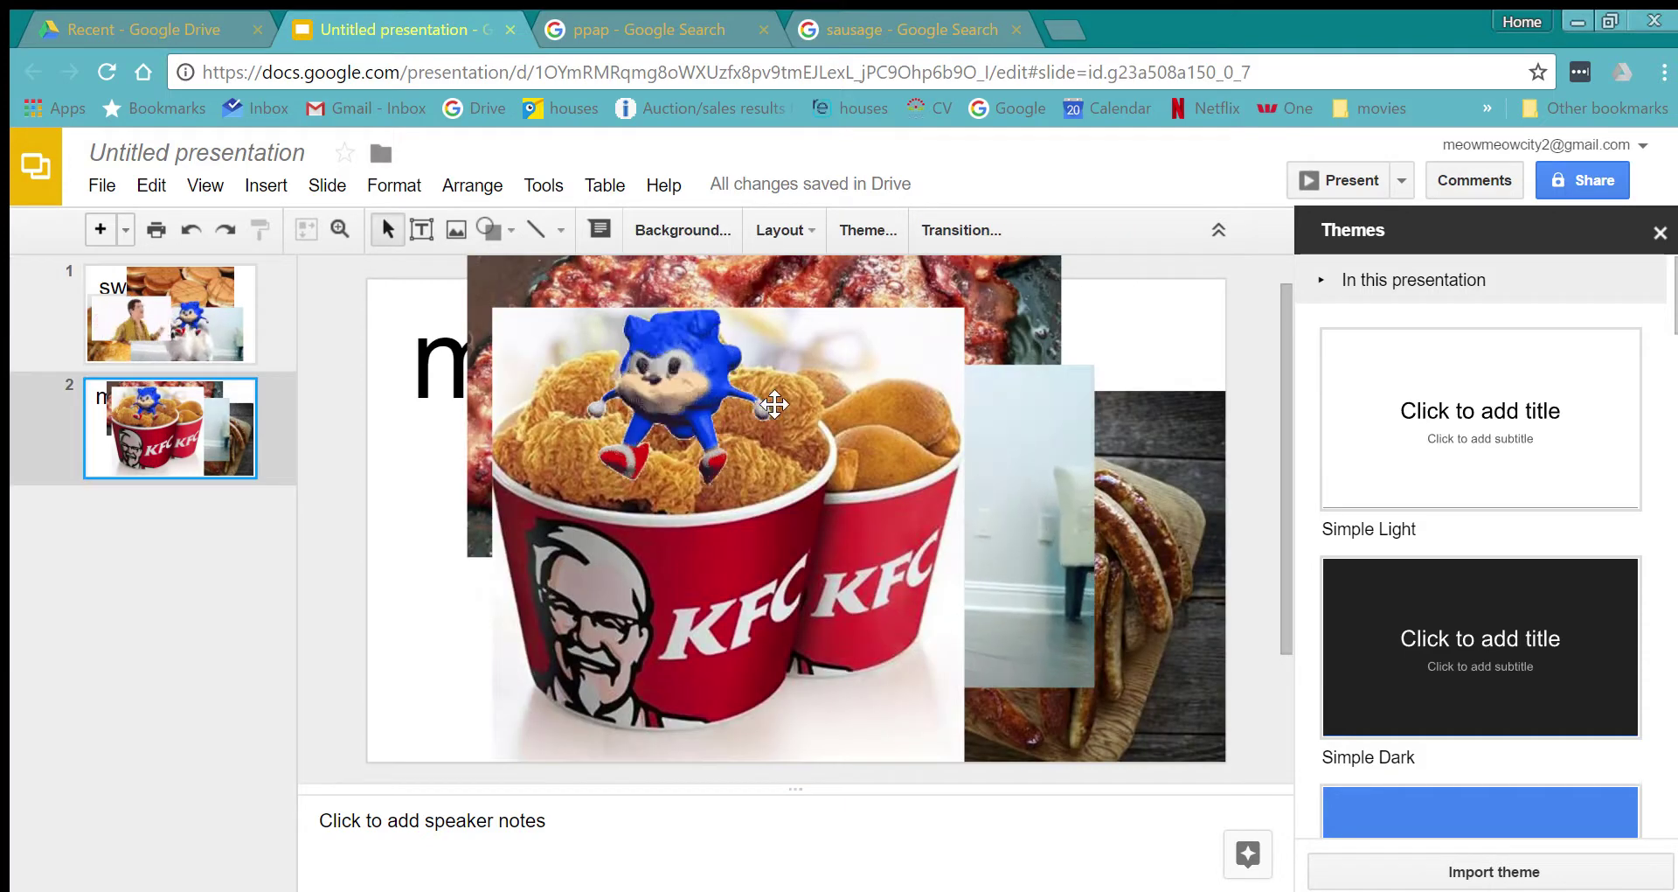
{"action": "key", "text": "ctrl+v"}
{"action": "right_click", "coordinate": [525, 524]}
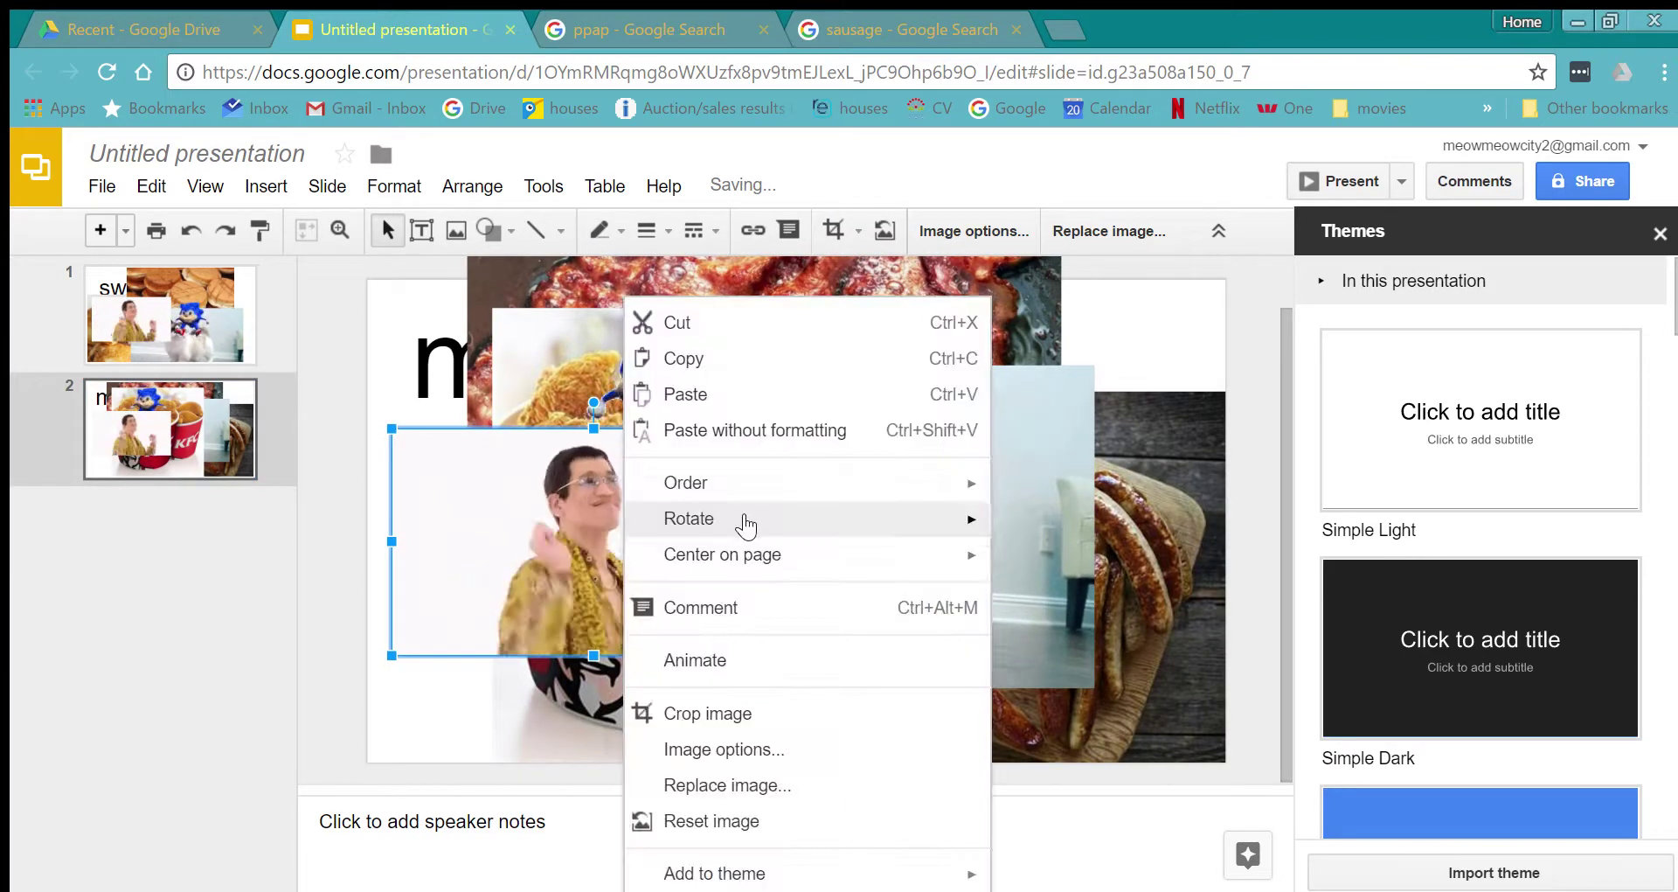
{"action": "left_click", "coordinate": [496, 560]}
{"action": "left_click_drag", "start_coordinate": [495, 560], "coordinate": [618, 552]}
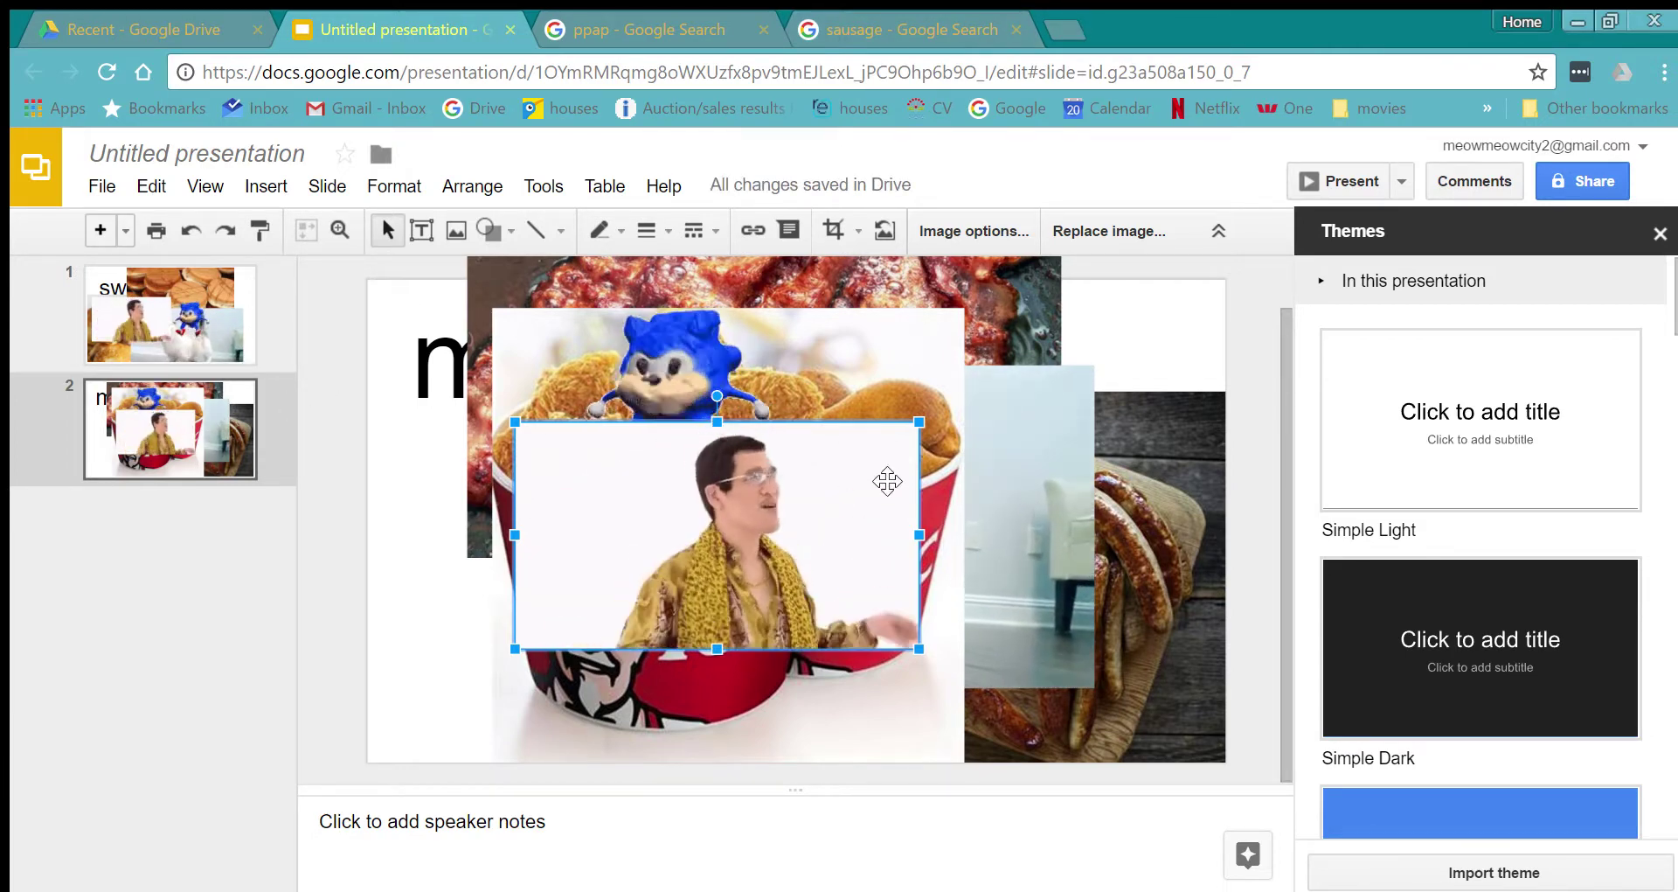
Compare the "sweet" and "meet" slides to check how the ppap GIF looks on each.
{"action": "left_click", "coordinate": [222, 318]}
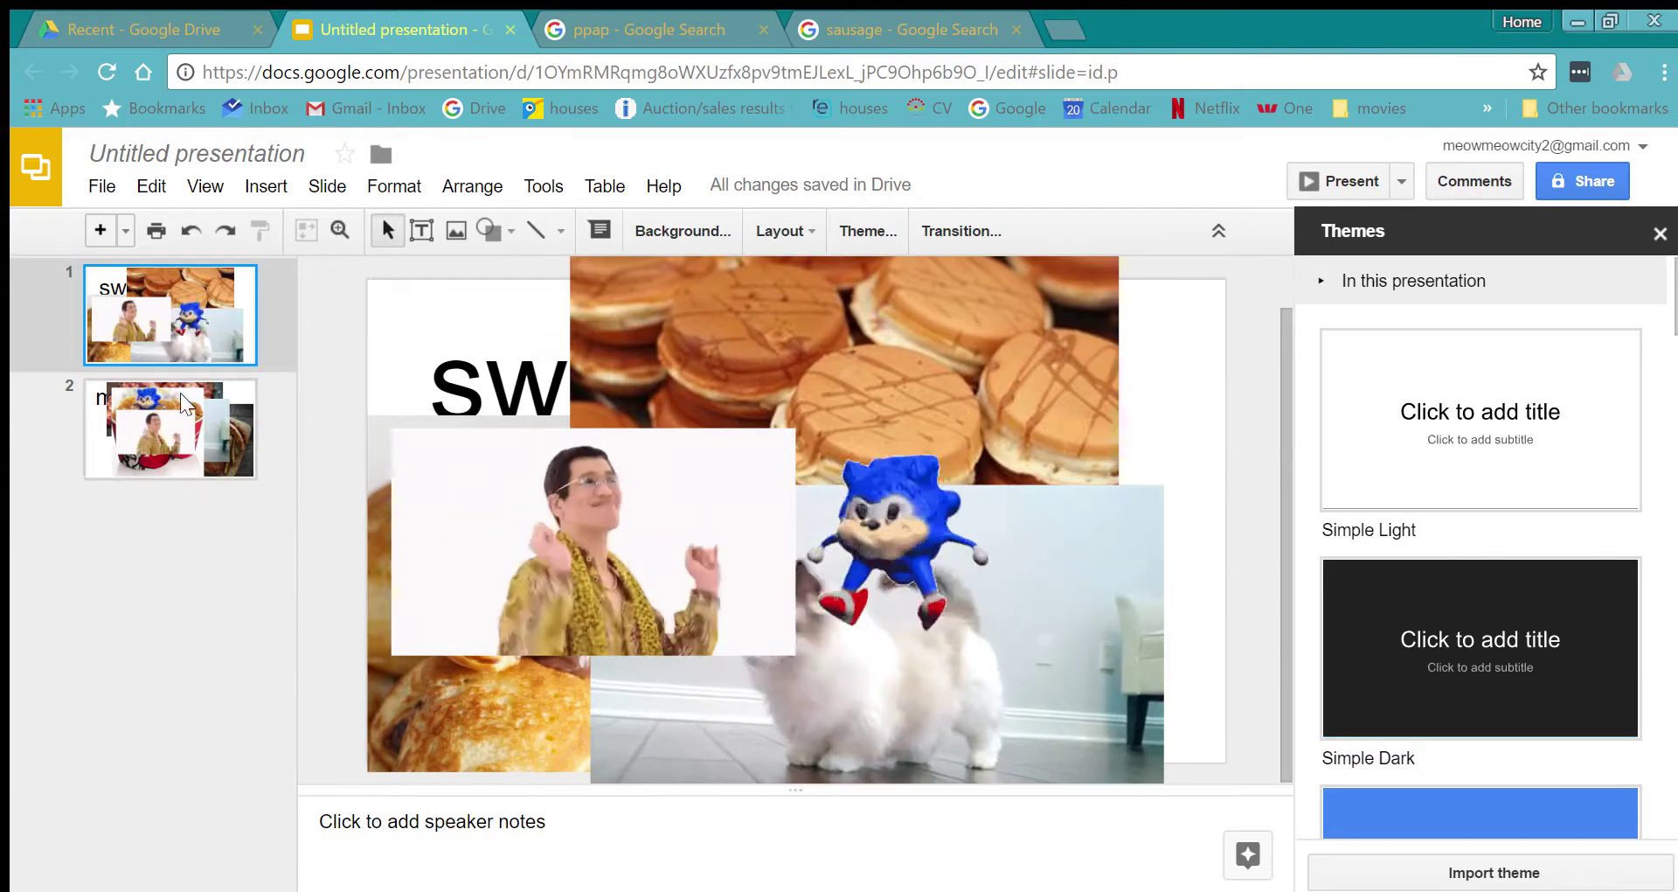
{"action": "left_click", "coordinate": [166, 387]}
{"action": "key", "text": "Up"}
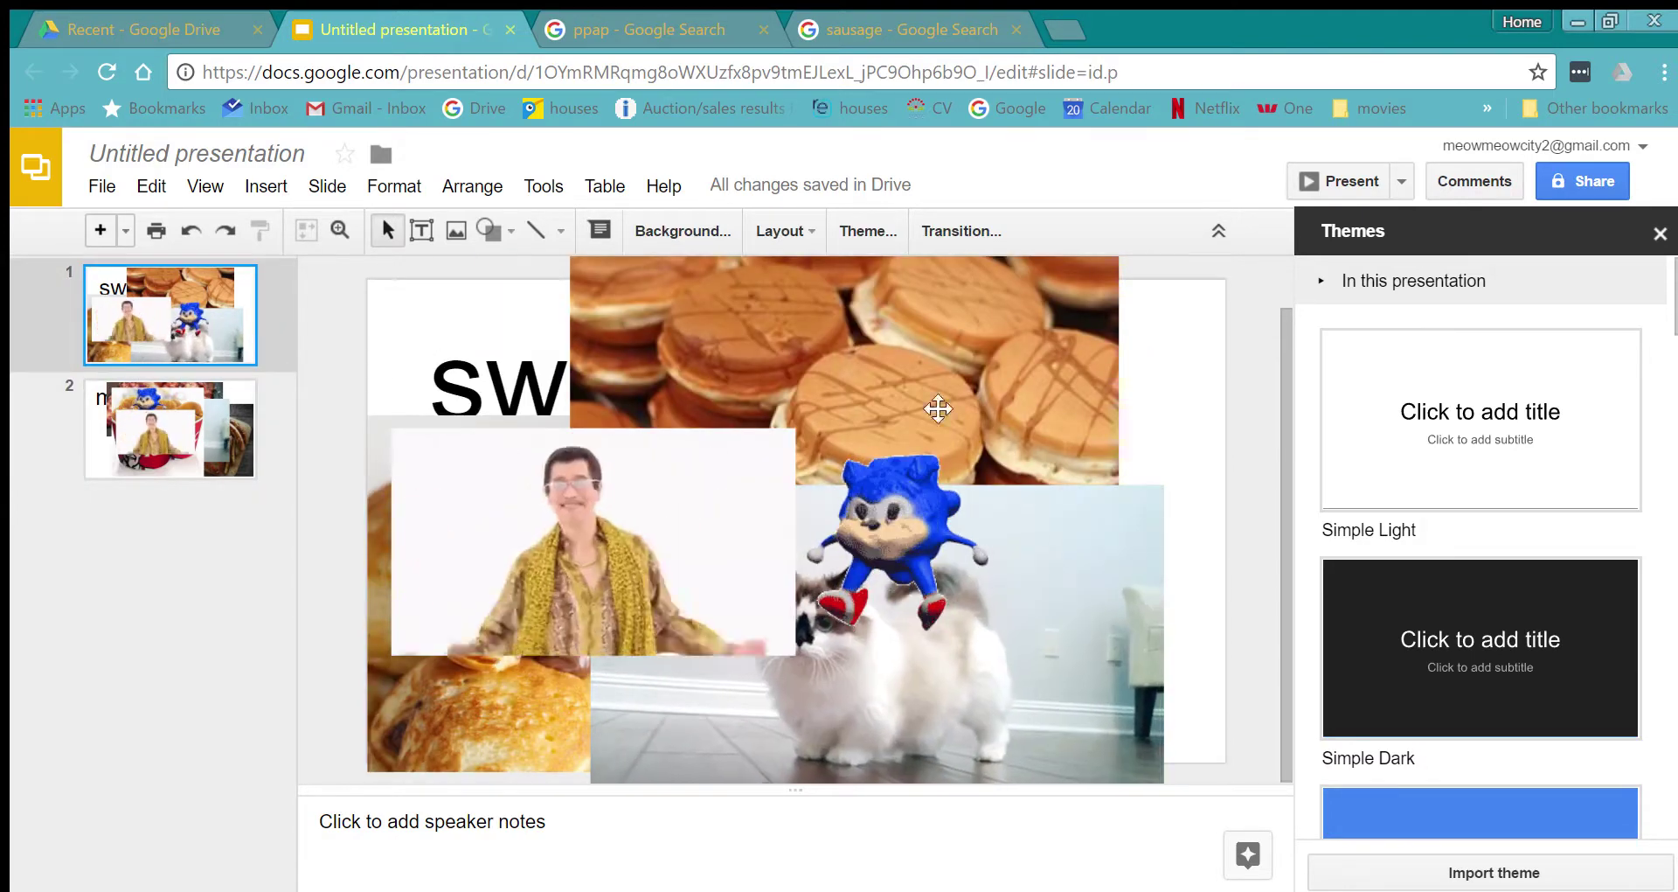
{"action": "left_click", "coordinate": [244, 428]}
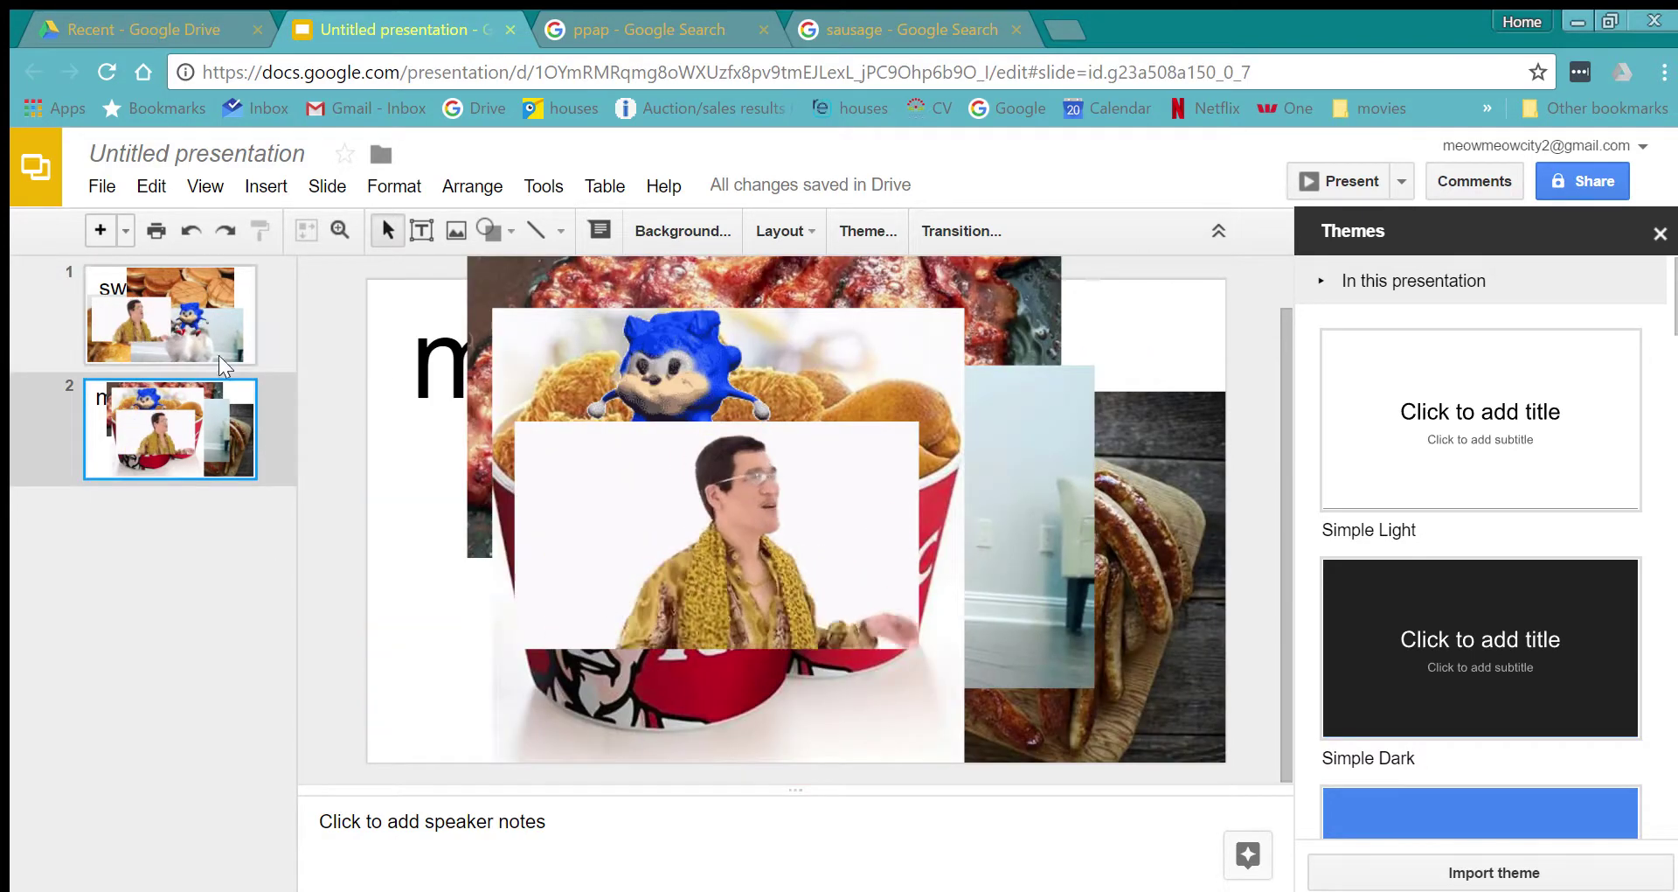
{"action": "left_click", "coordinate": [224, 317]}
{"action": "left_click", "coordinate": [181, 423]}
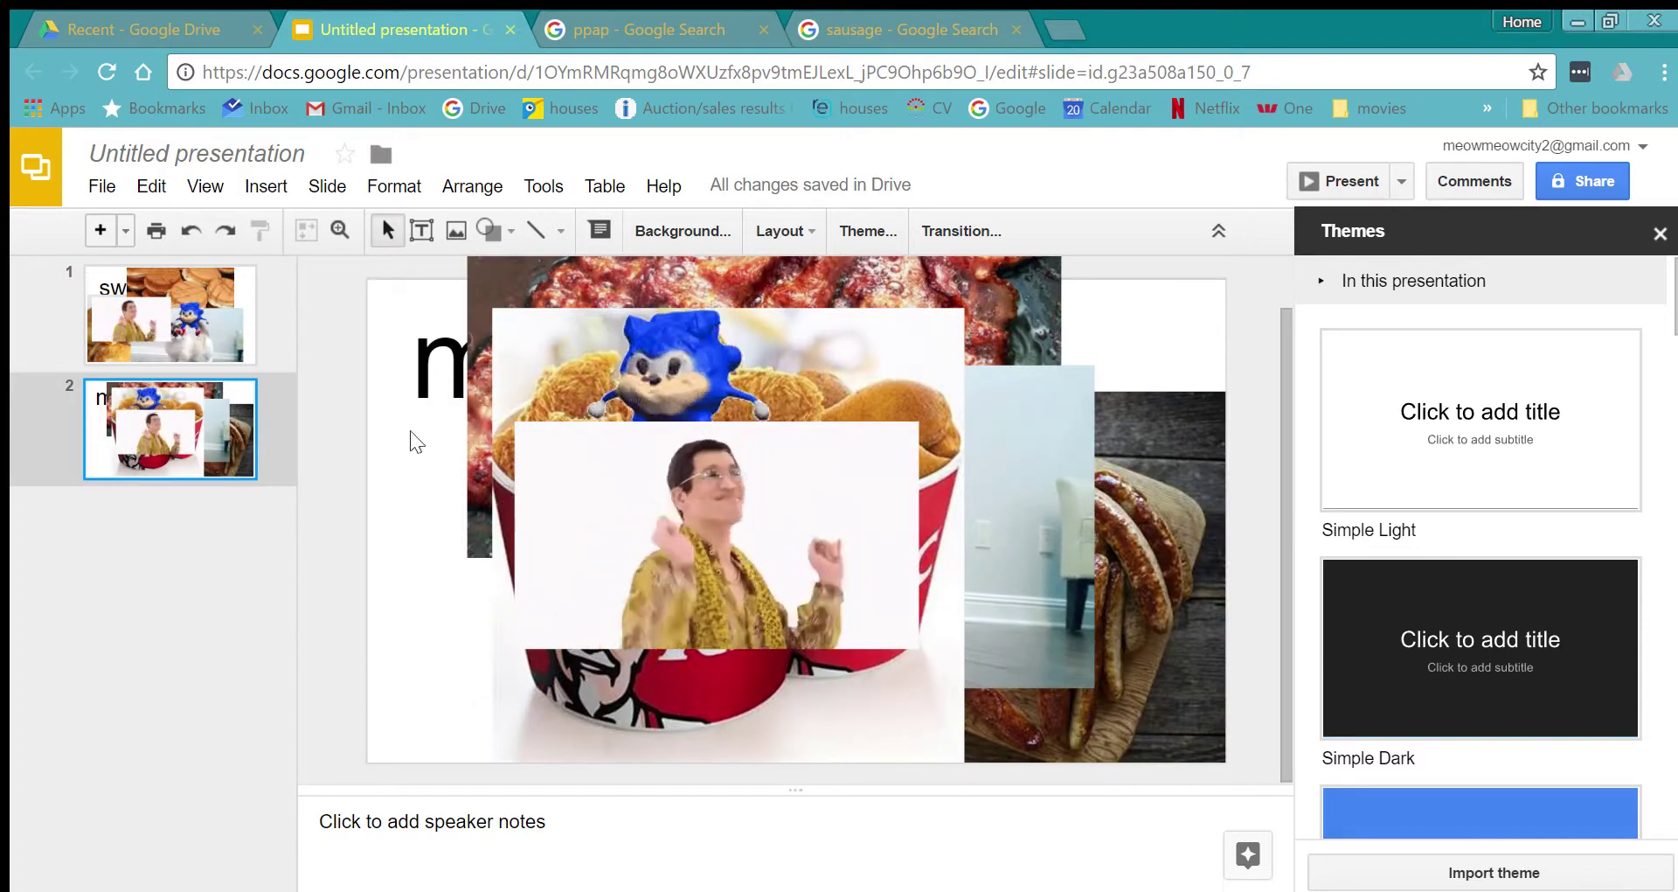
{"action": "left_click", "coordinate": [206, 302]}
{"action": "left_click", "coordinate": [154, 469]}
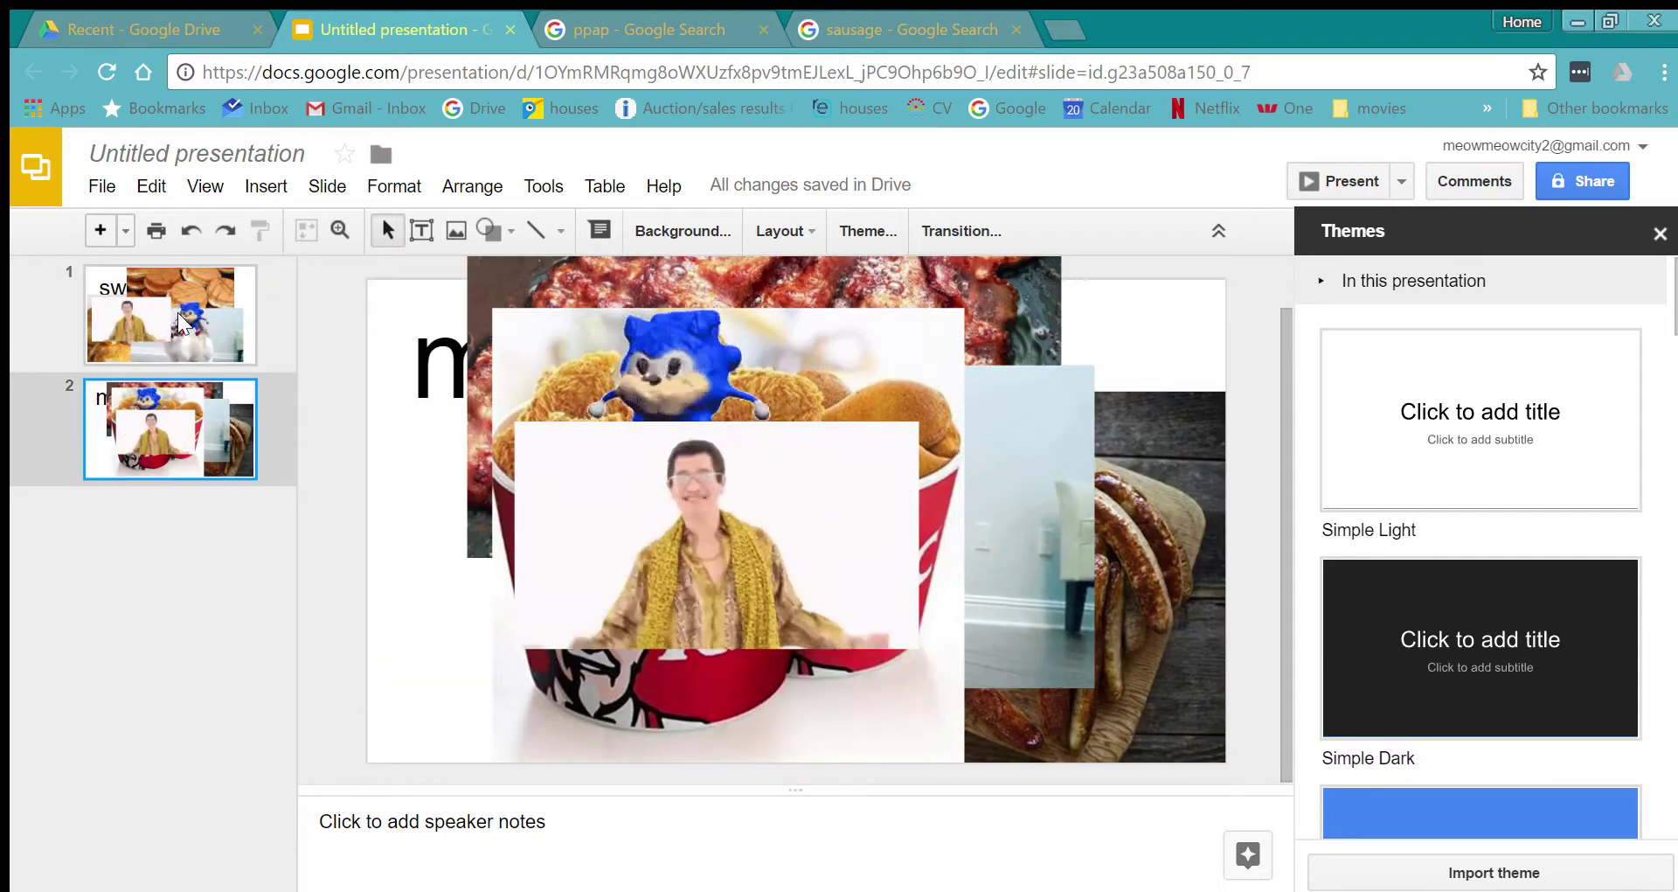
{"action": "left_click", "coordinate": [184, 334]}
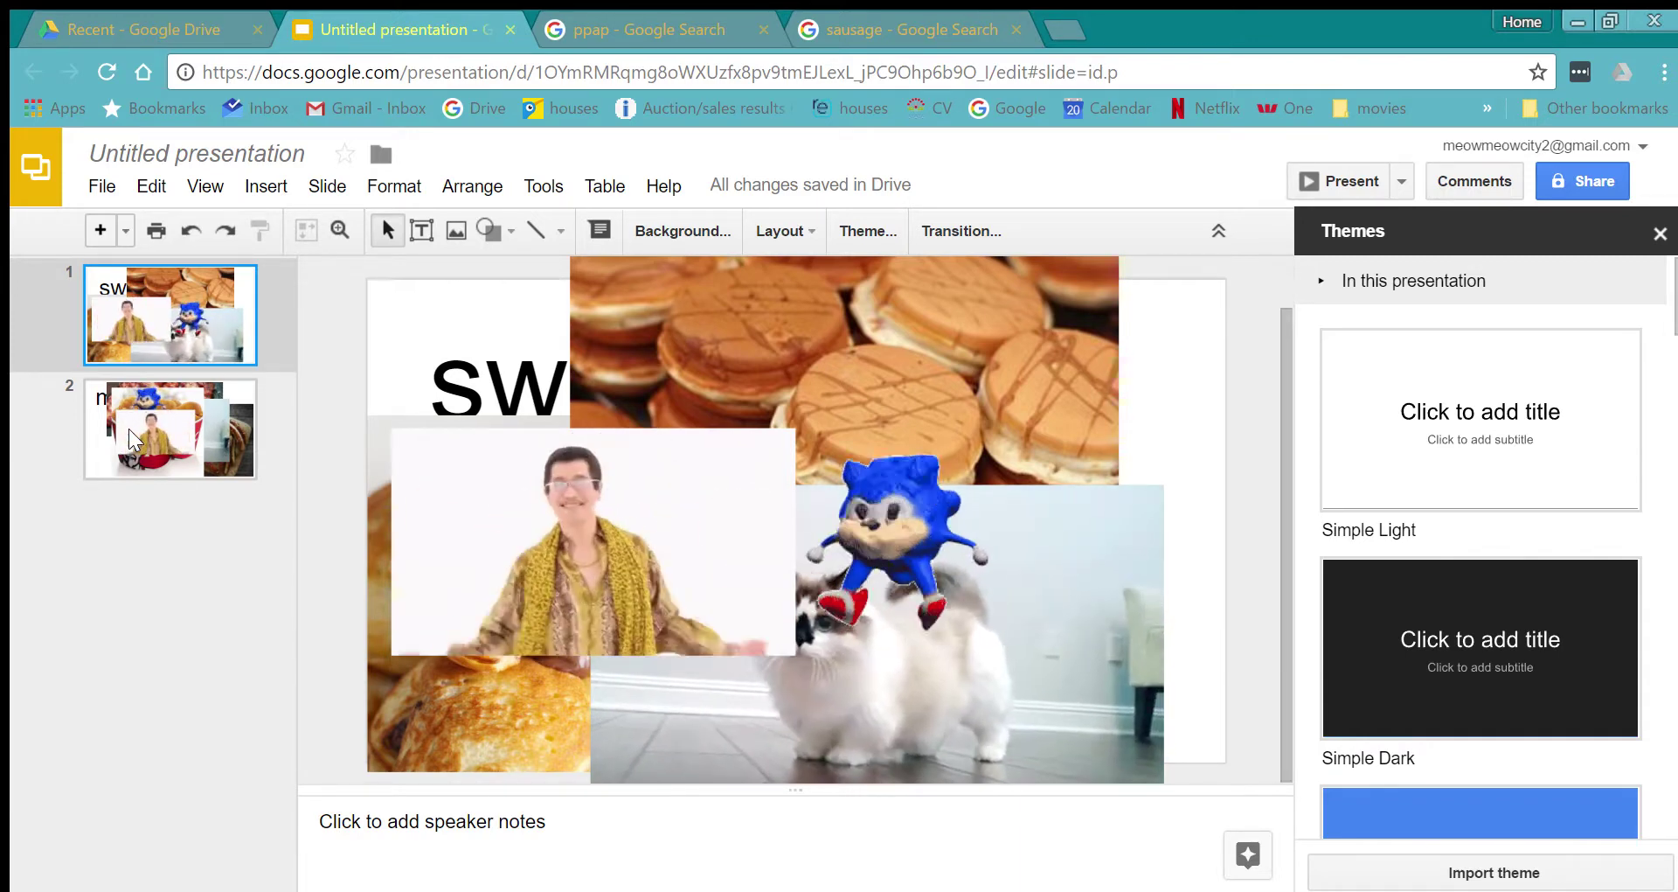
{"action": "left_click", "coordinate": [225, 404]}
{"action": "left_click", "coordinate": [202, 327]}
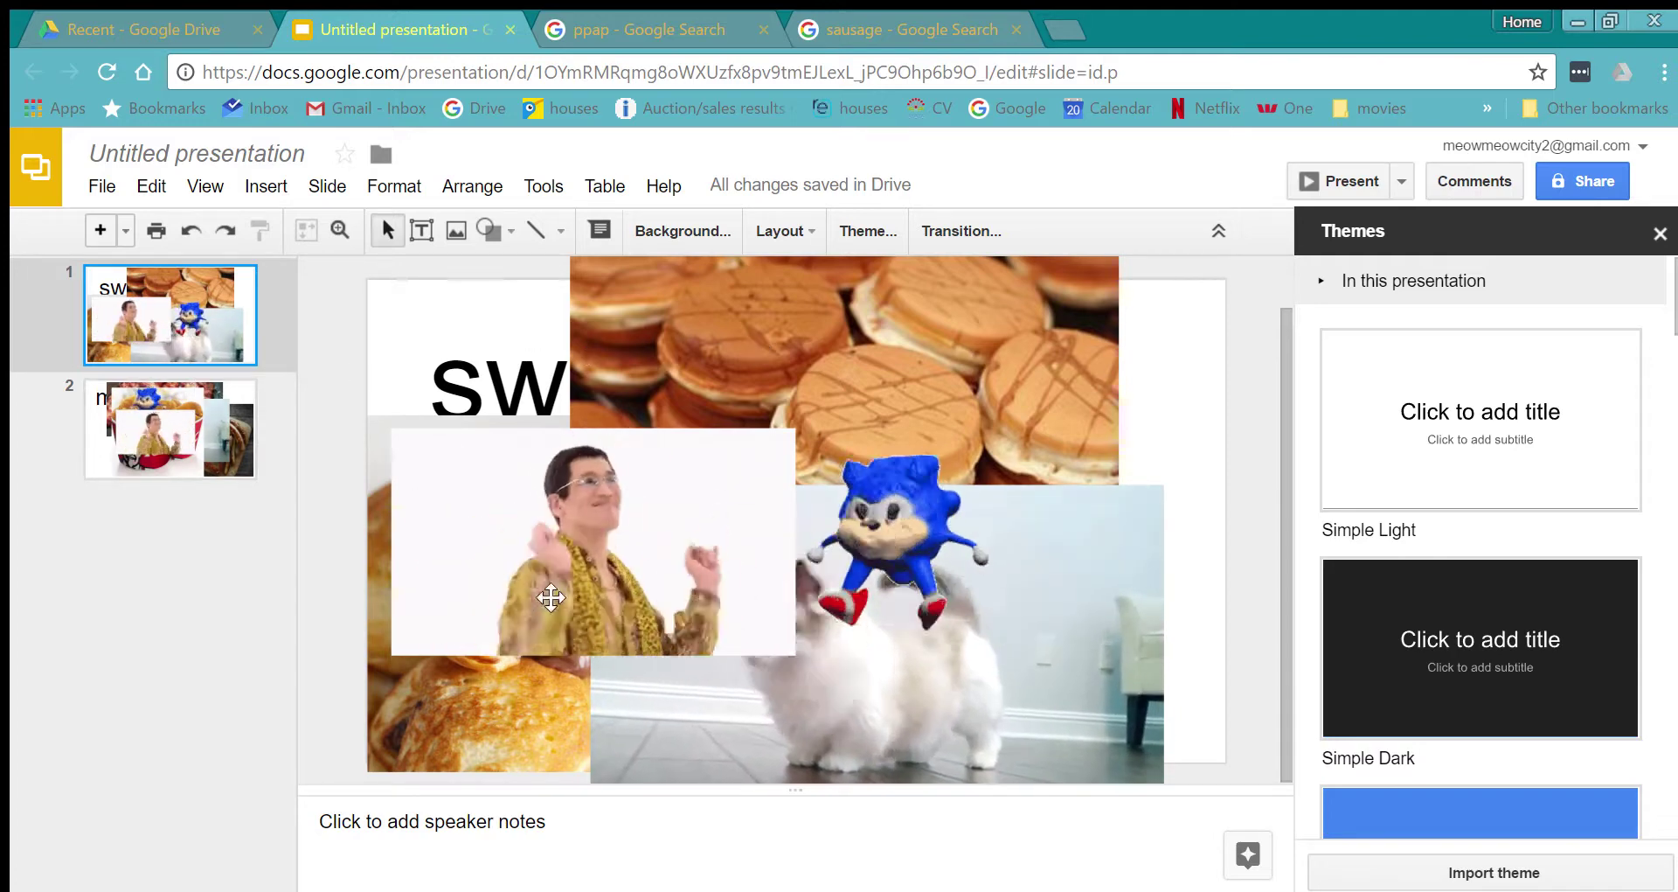
{"action": "left_click", "coordinate": [174, 422]}
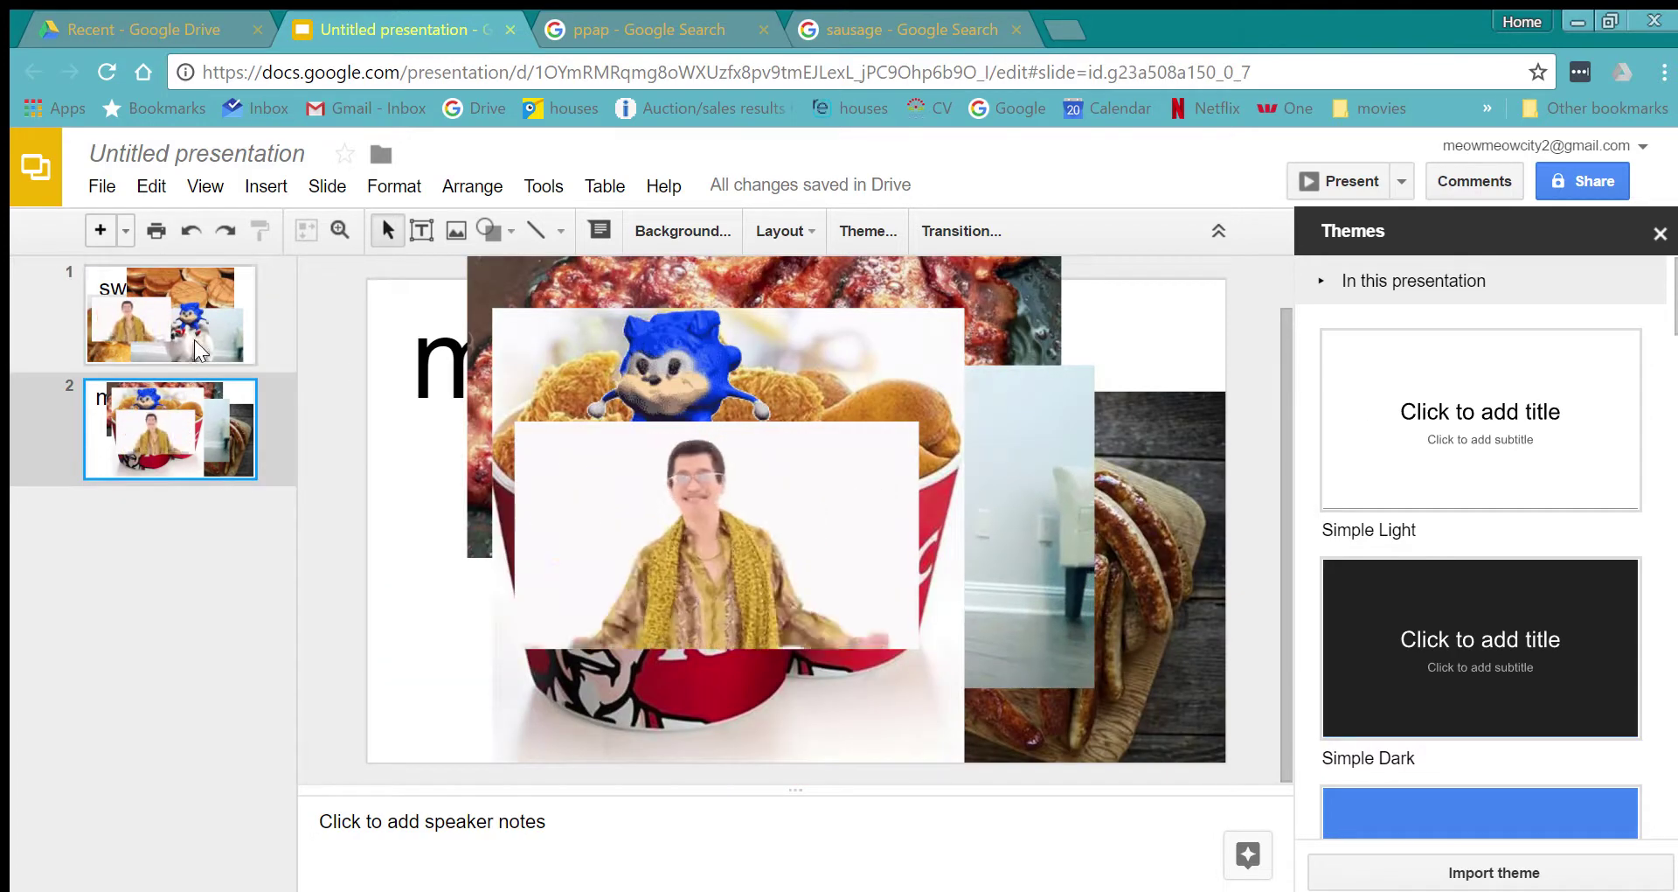
{"action": "key", "text": "Up"}
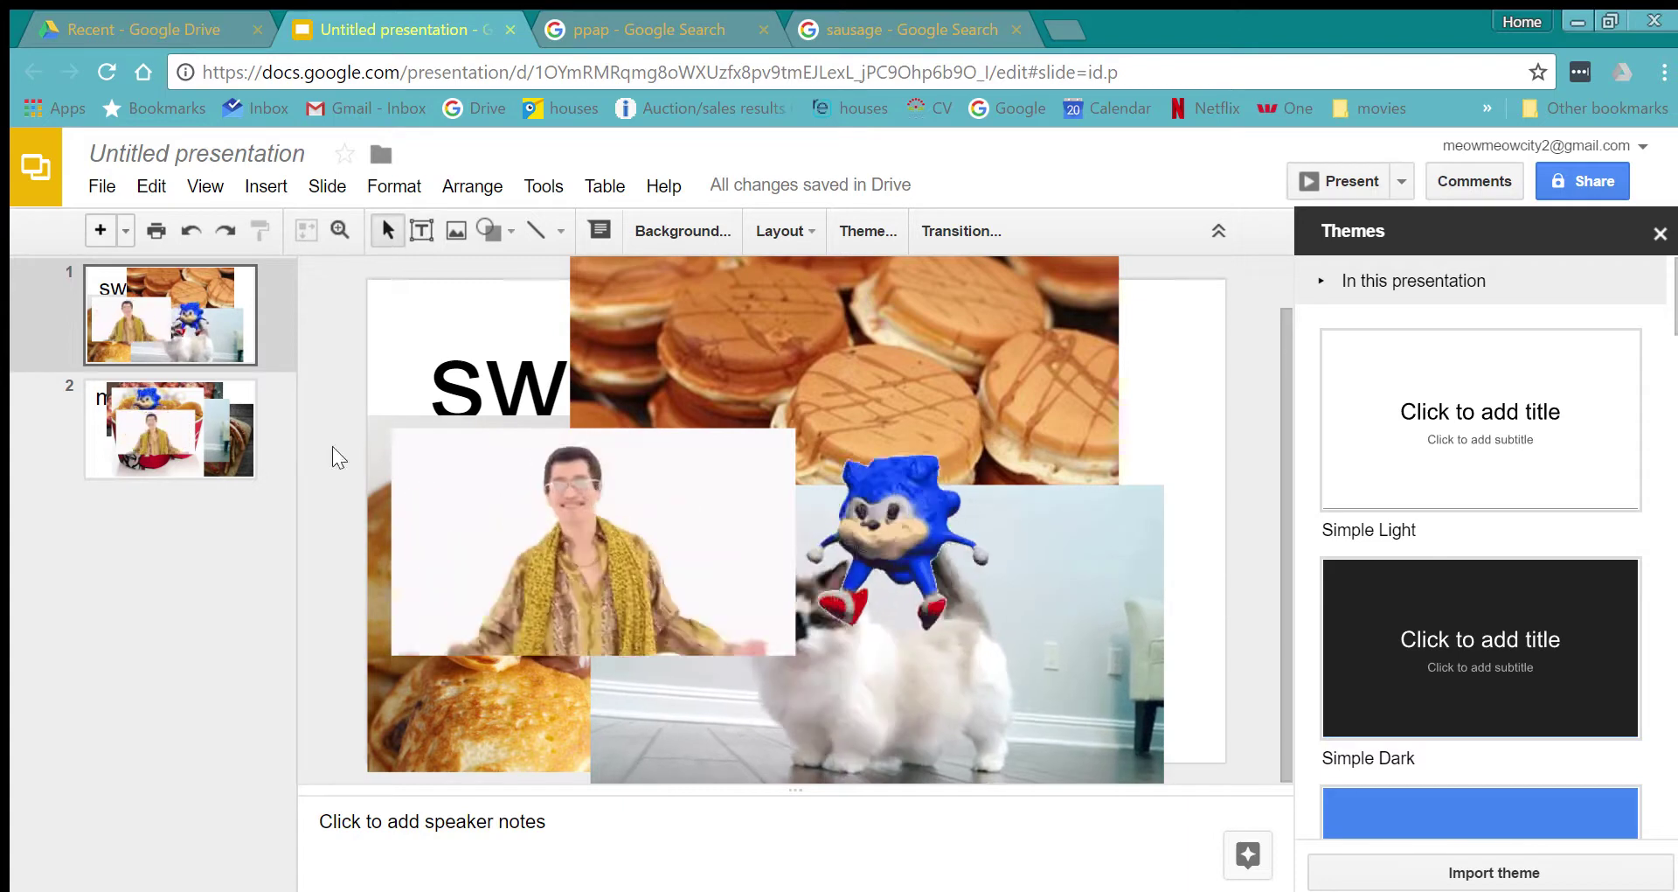
Enlarge the ppap GIF on the "meet" slide and position it to cover most of the slide.
{"action": "key", "text": "Down"}
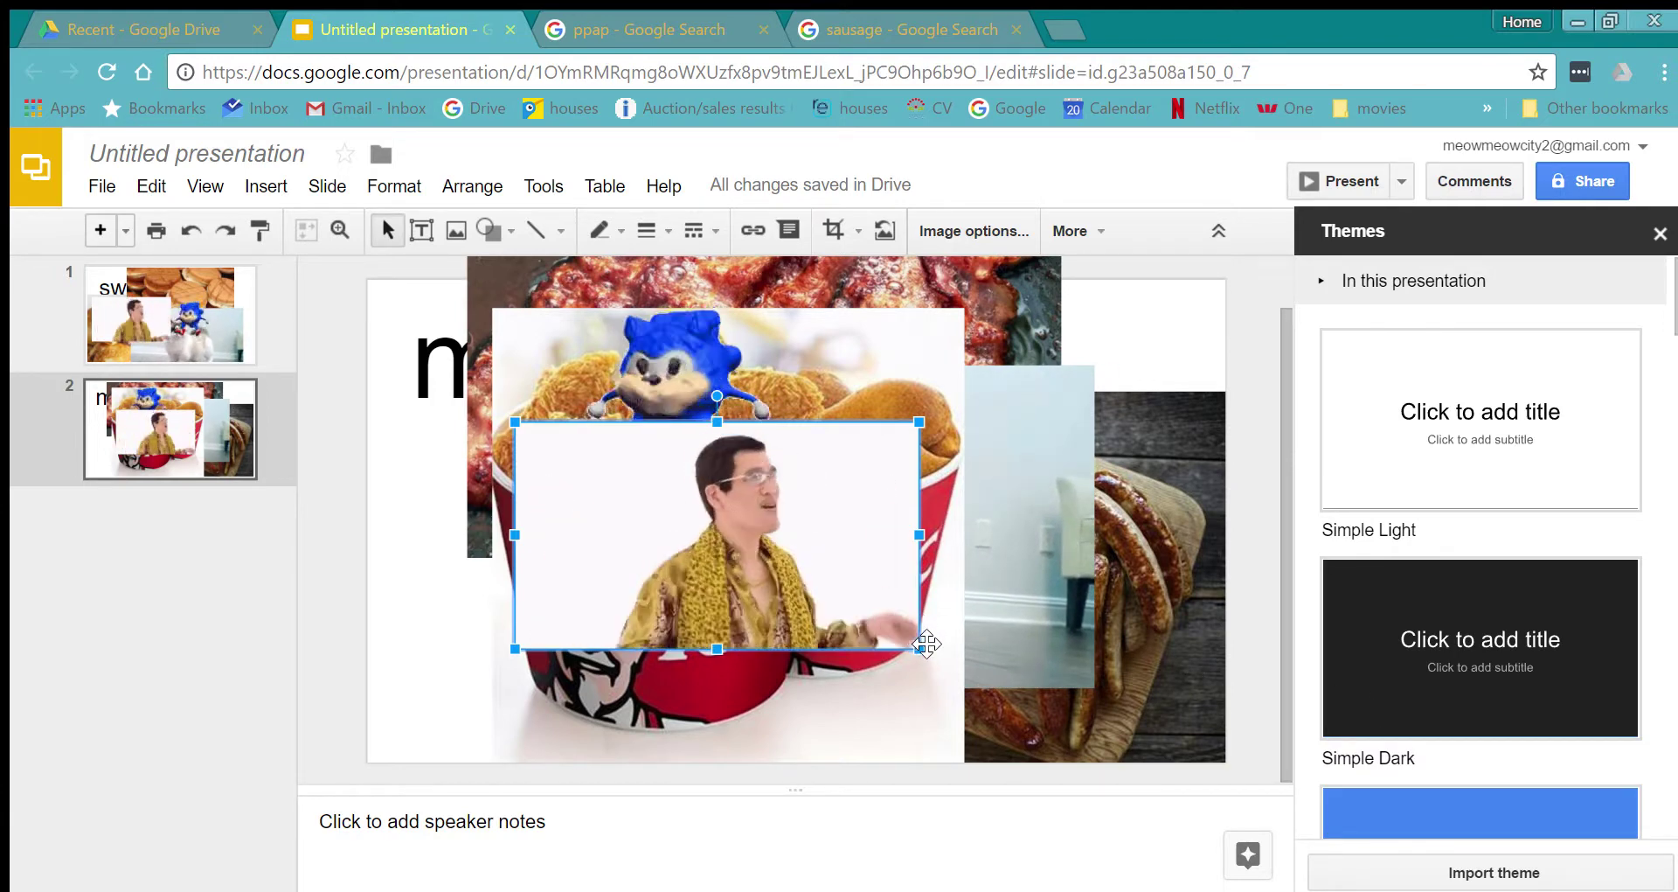
{"action": "left_click_drag", "start_coordinate": [921, 649], "coordinate": [1158, 780]}
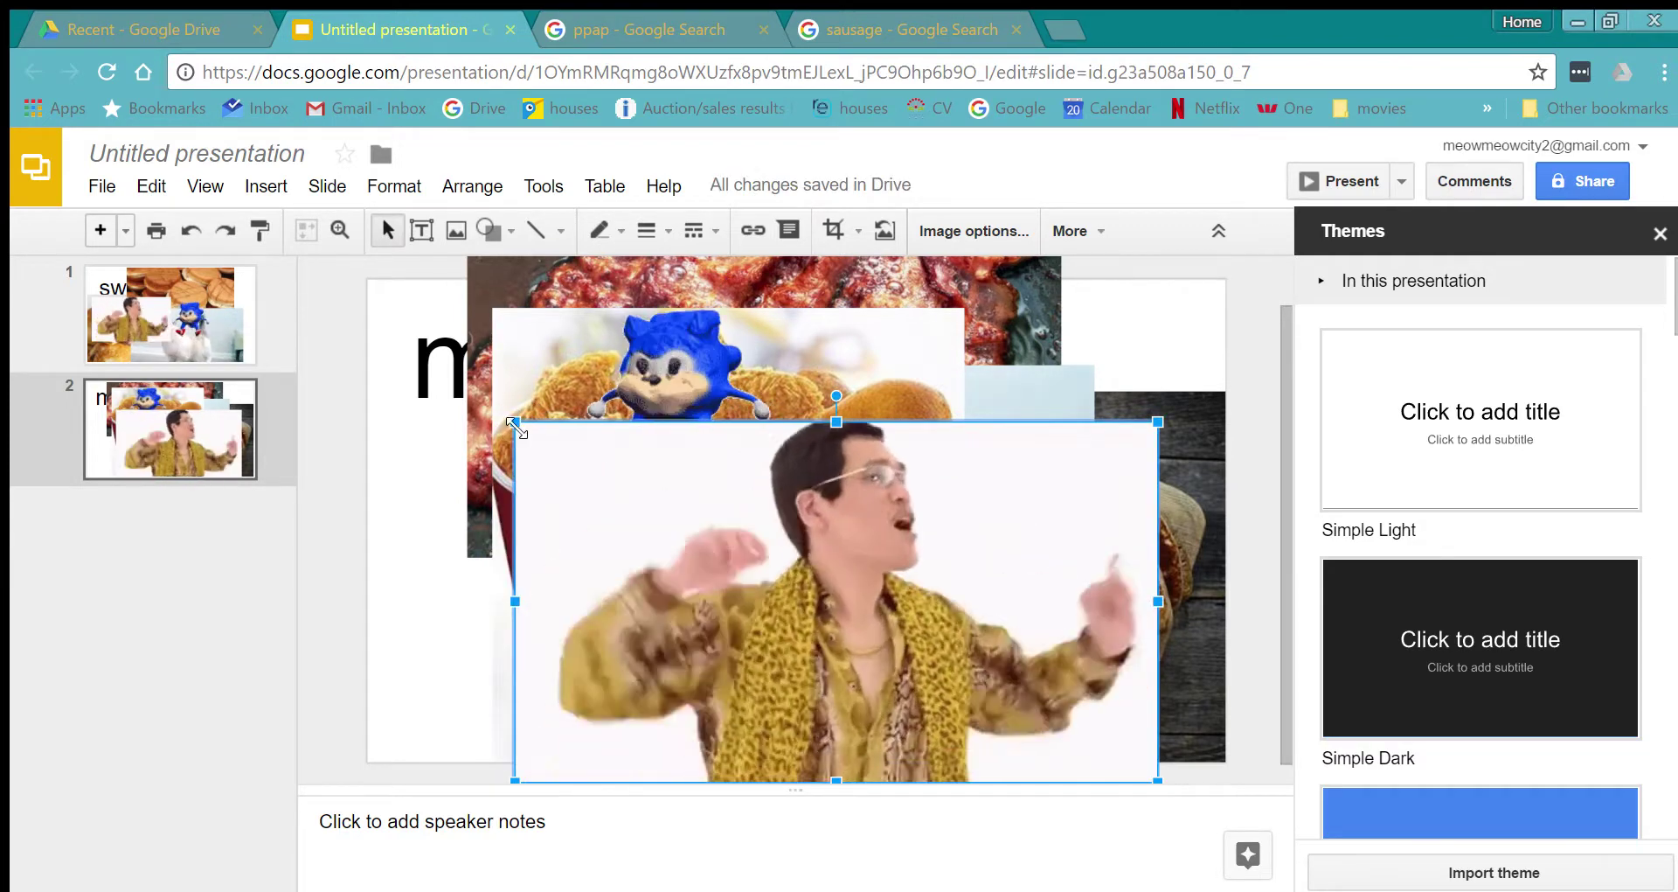
{"action": "left_click_drag", "start_coordinate": [520, 426], "coordinate": [353, 326]}
{"action": "left_click_drag", "start_coordinate": [907, 404], "coordinate": [959, 356]}
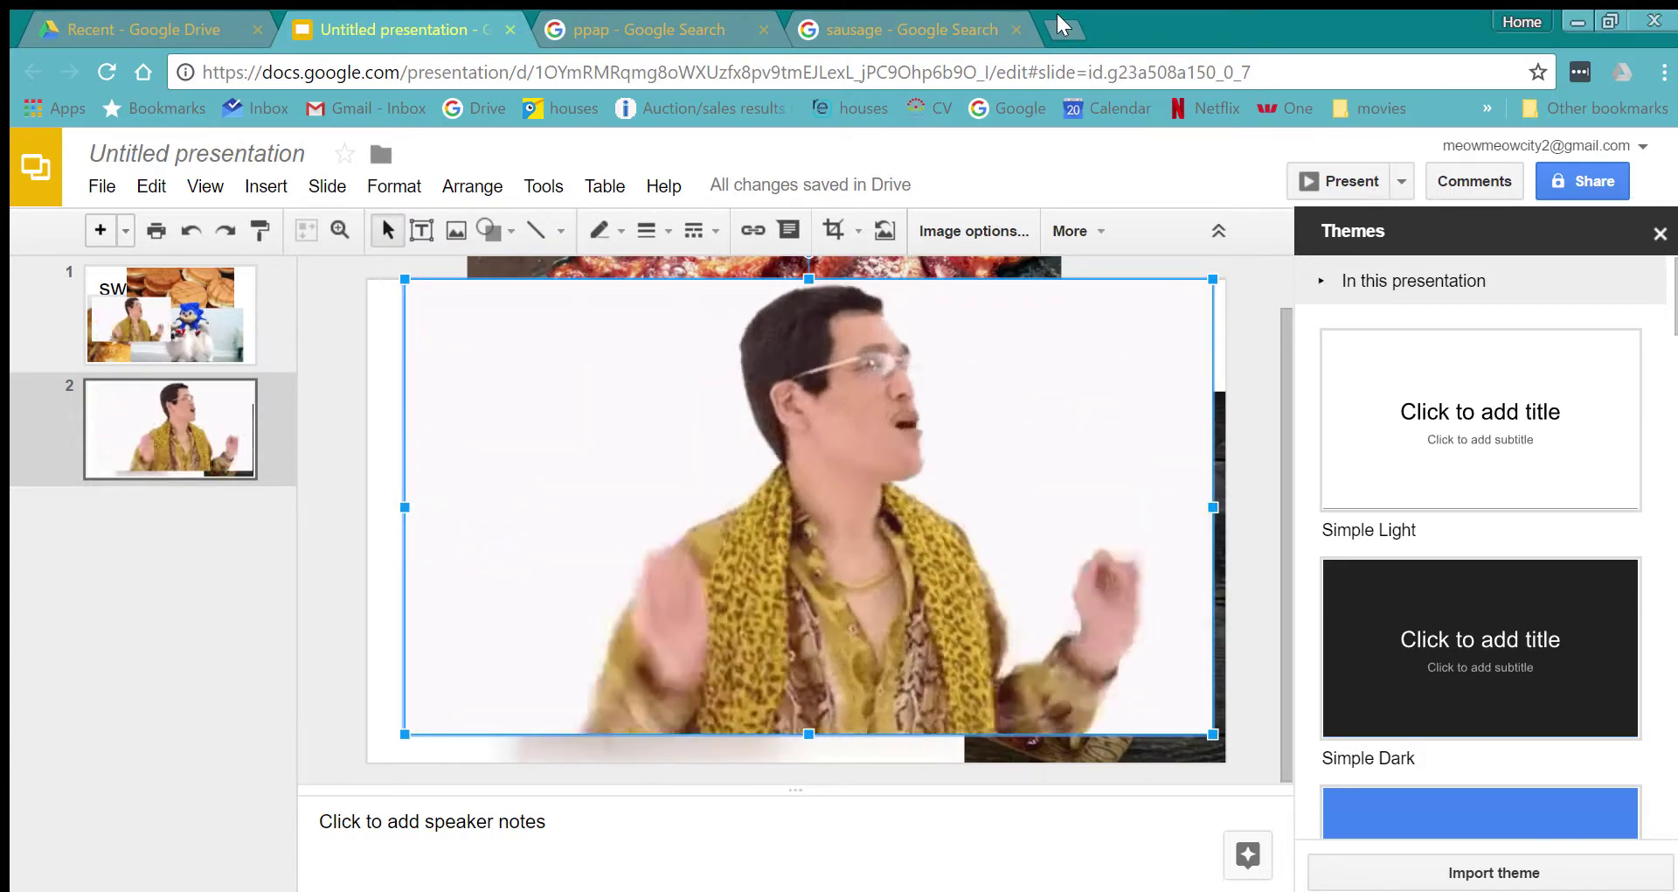
{"action": "left_click", "coordinate": [337, 459]}
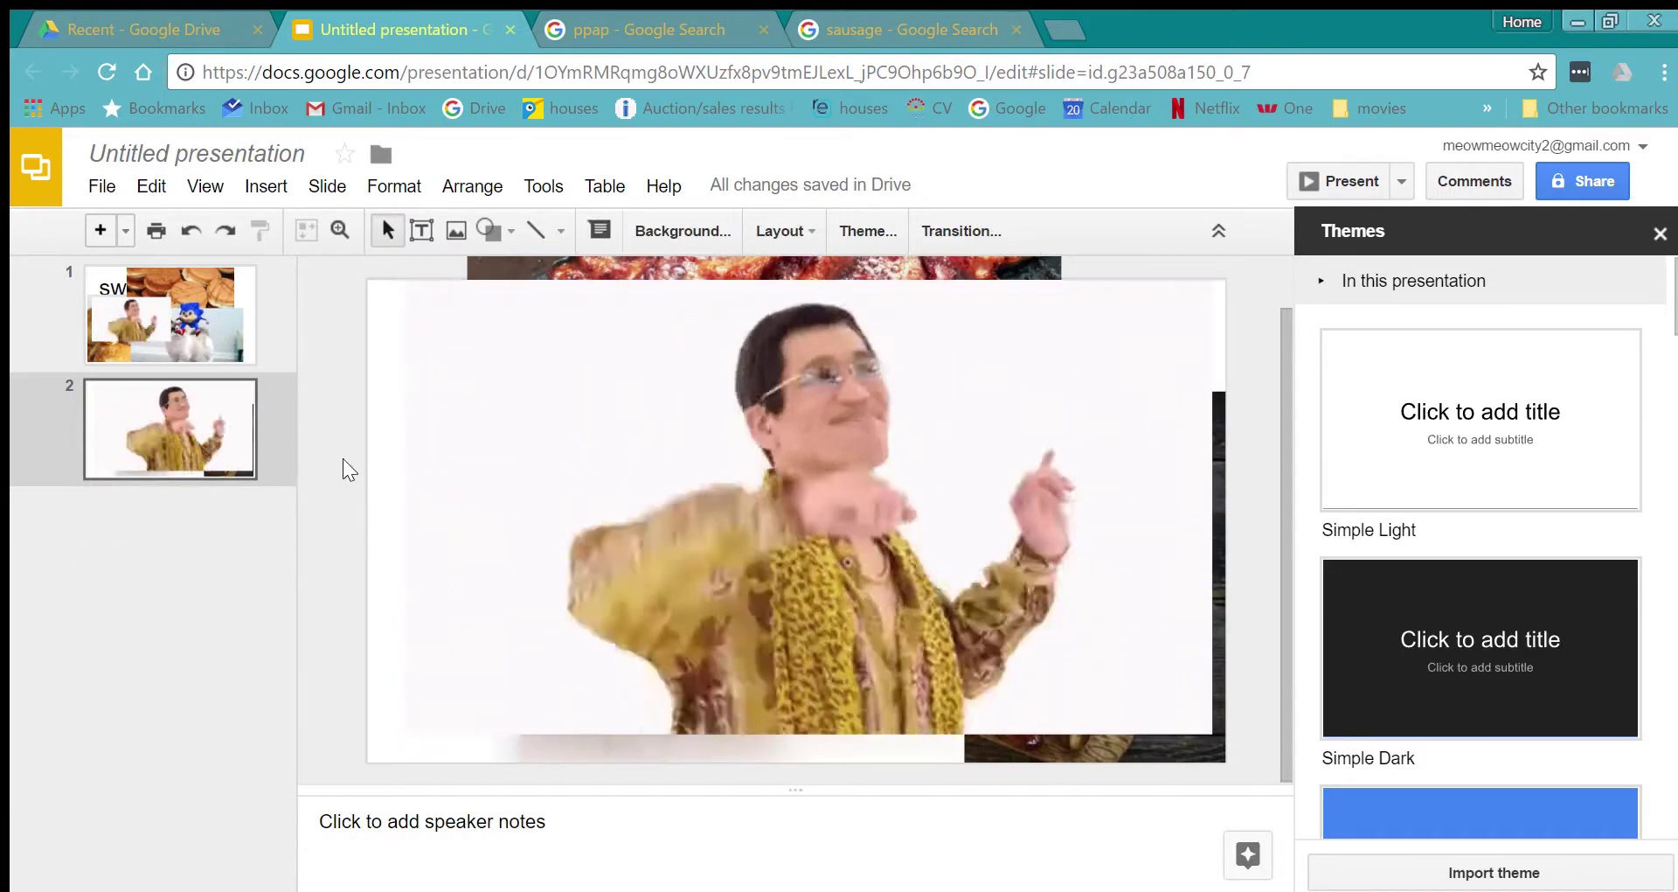
Crop the upper part of the ppap GIF on the "meet" slide down to the man's neck, removing his head.
{"action": "left_click", "coordinate": [959, 433]}
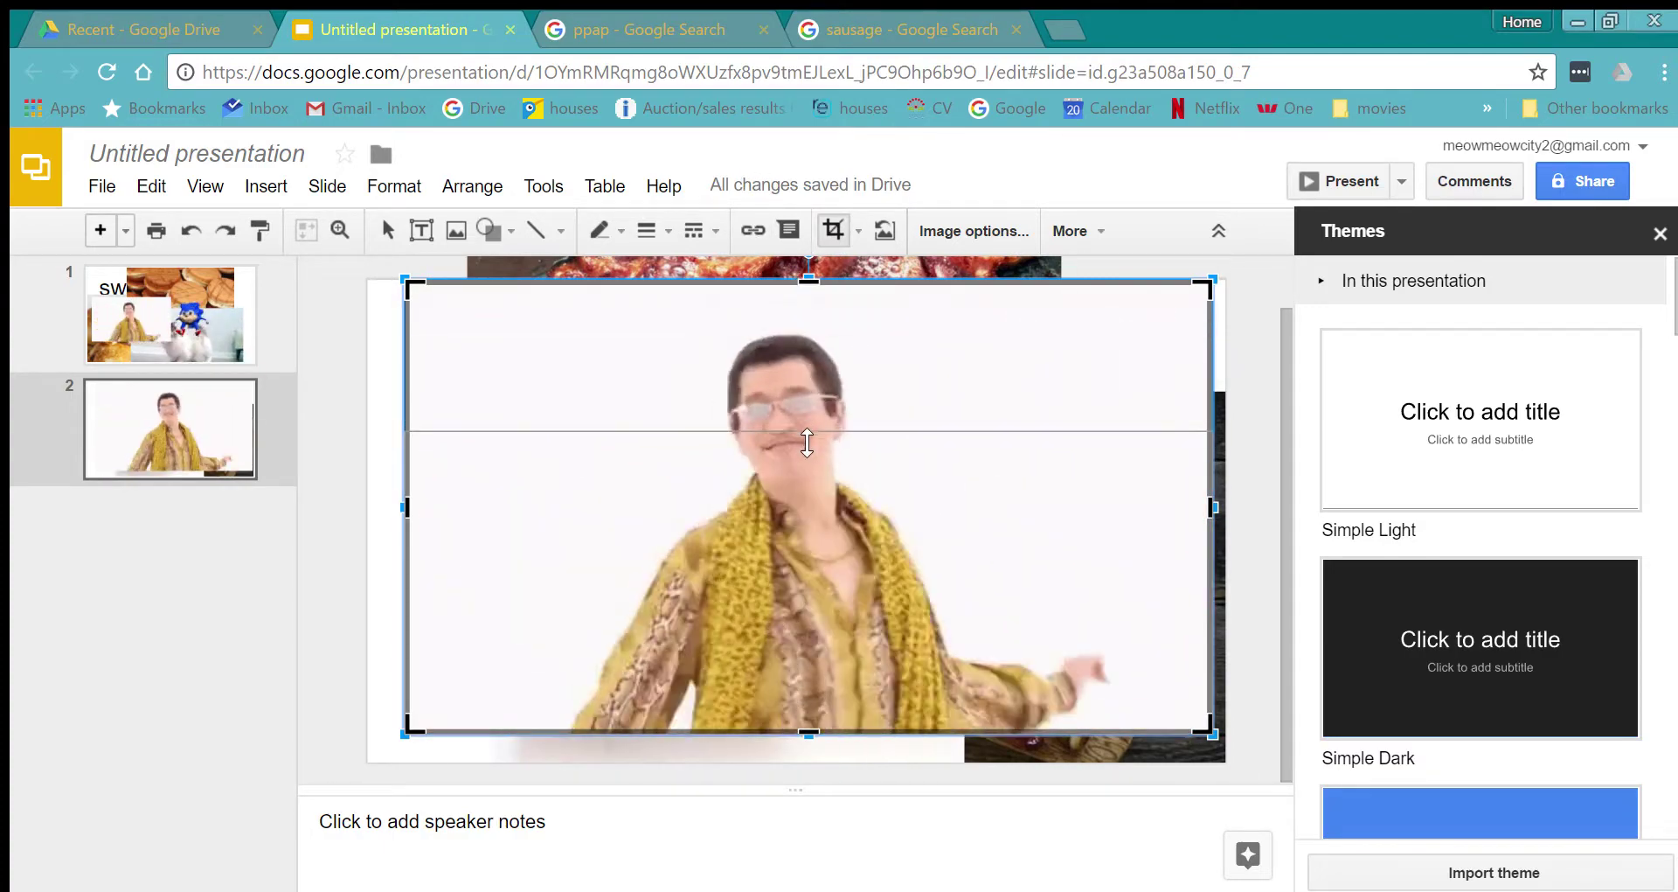
{"action": "left_click_drag", "start_coordinate": [807, 443], "coordinate": [809, 475]}
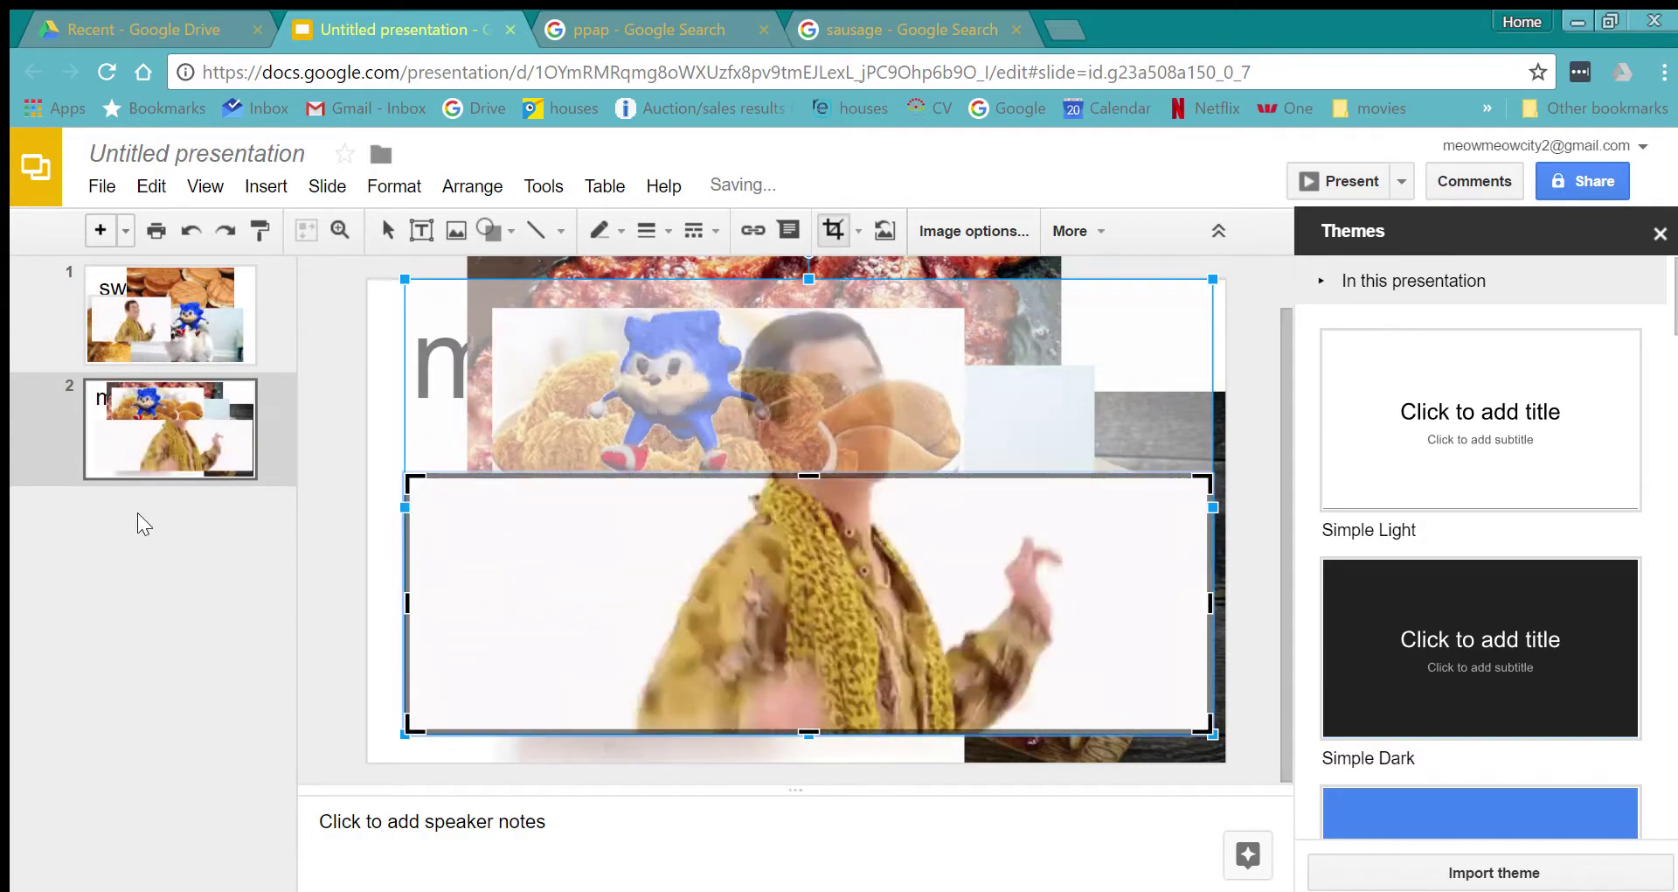
{"action": "key", "text": "Return"}
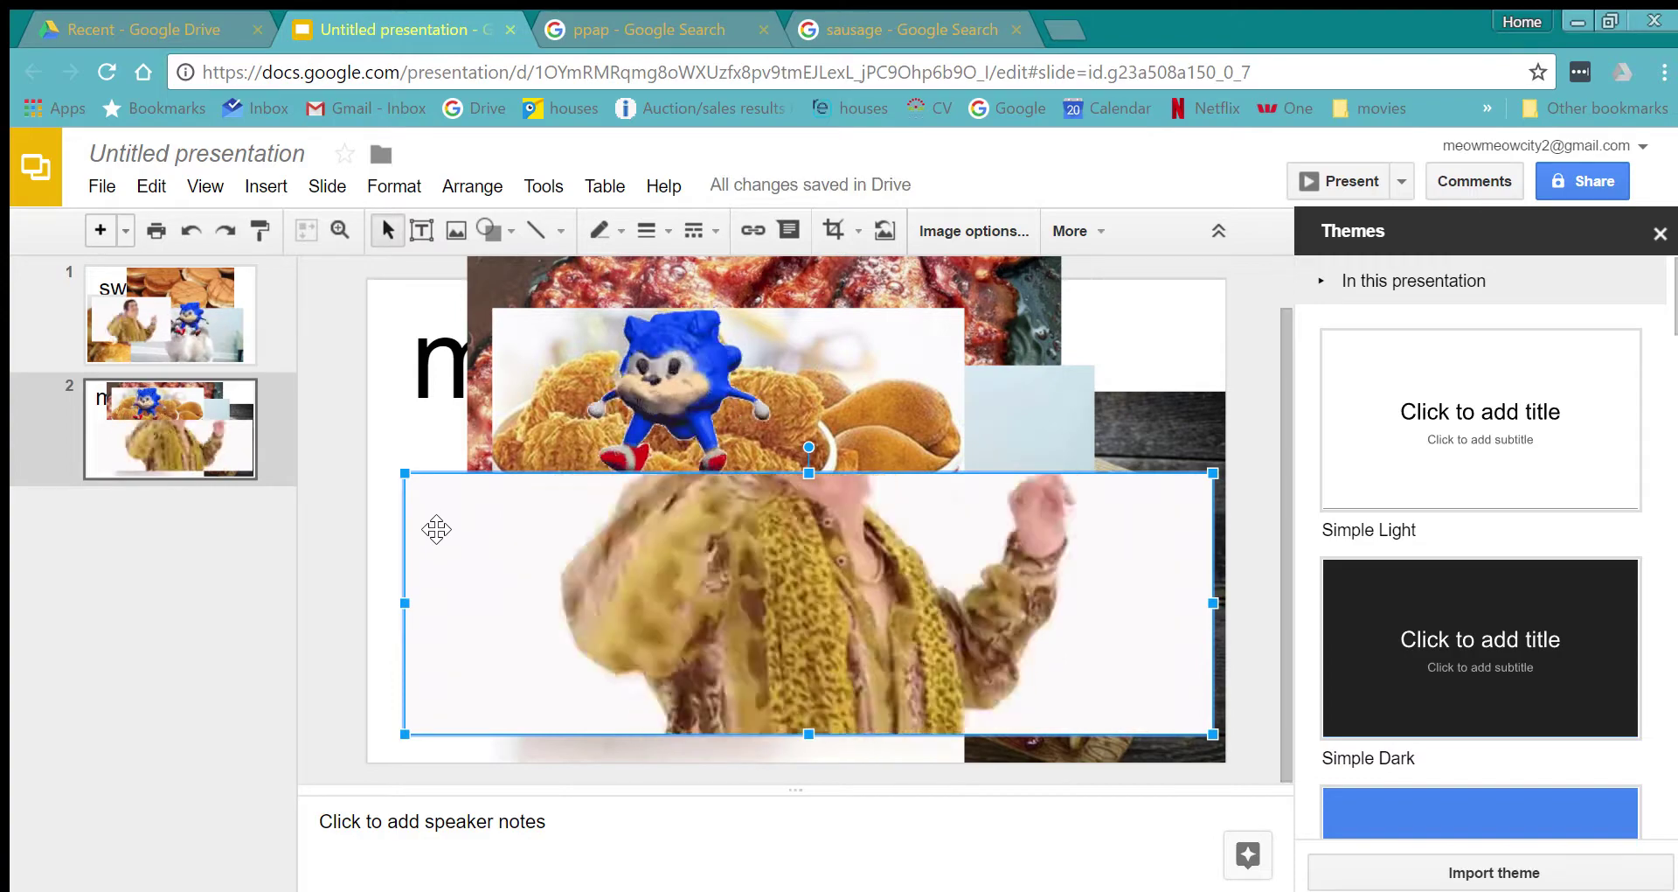
{"action": "left_click", "coordinate": [320, 429]}
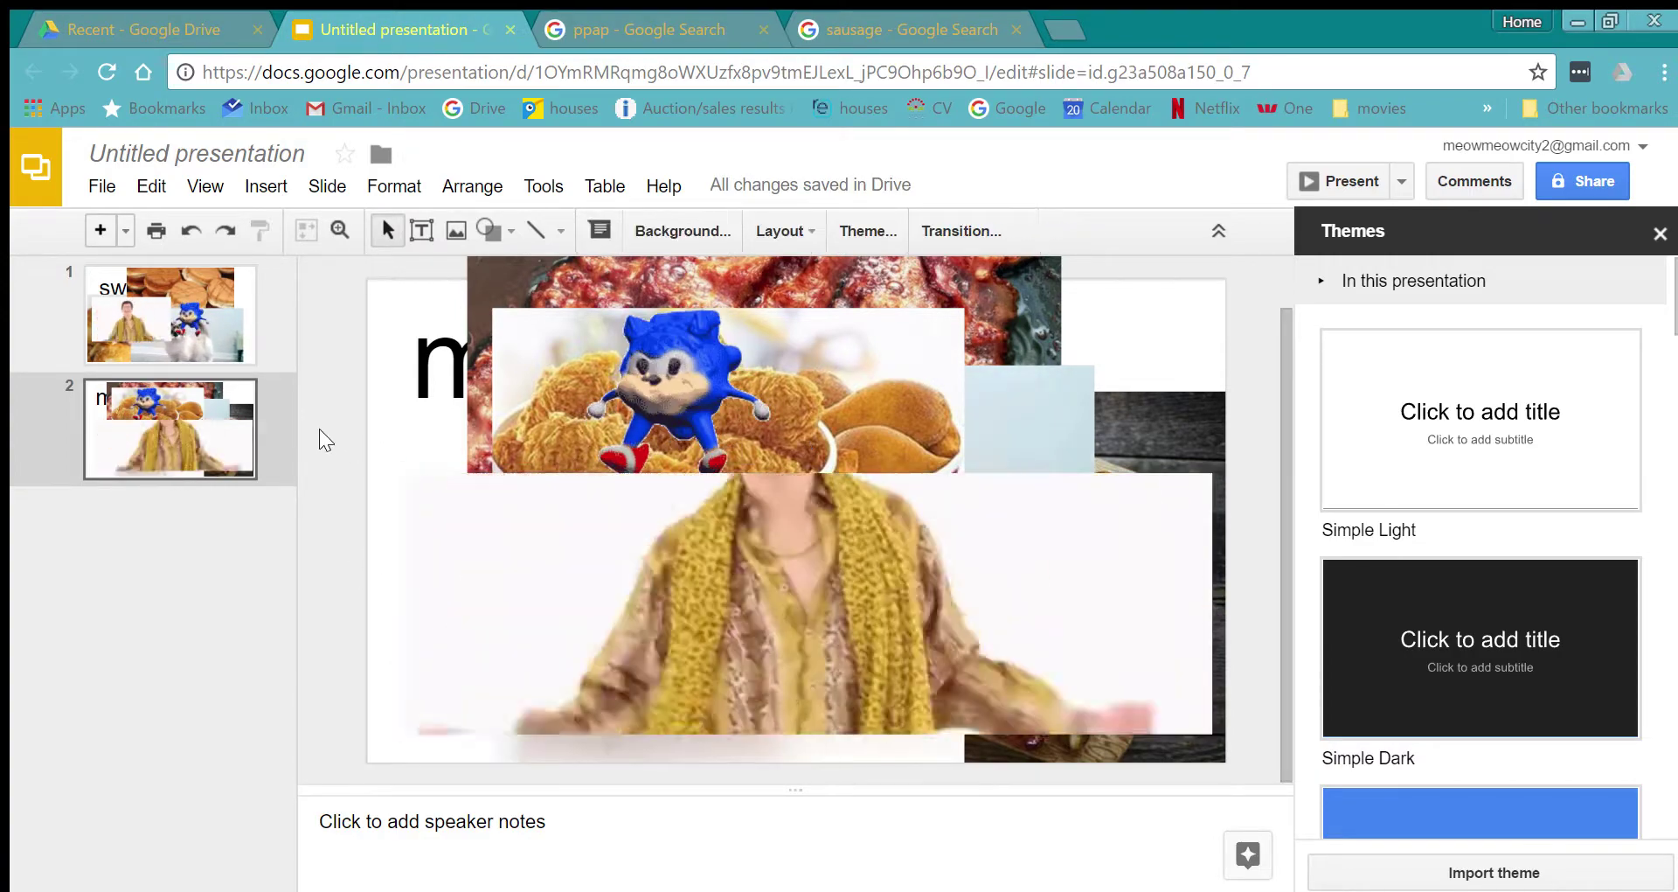
Move the blue hedgehog on the "meet" slide to sit above the cropped man's neck as his head.
{"action": "left_click", "coordinate": [695, 382]}
{"action": "left_click_drag", "start_coordinate": [695, 382], "coordinate": [823, 430]}
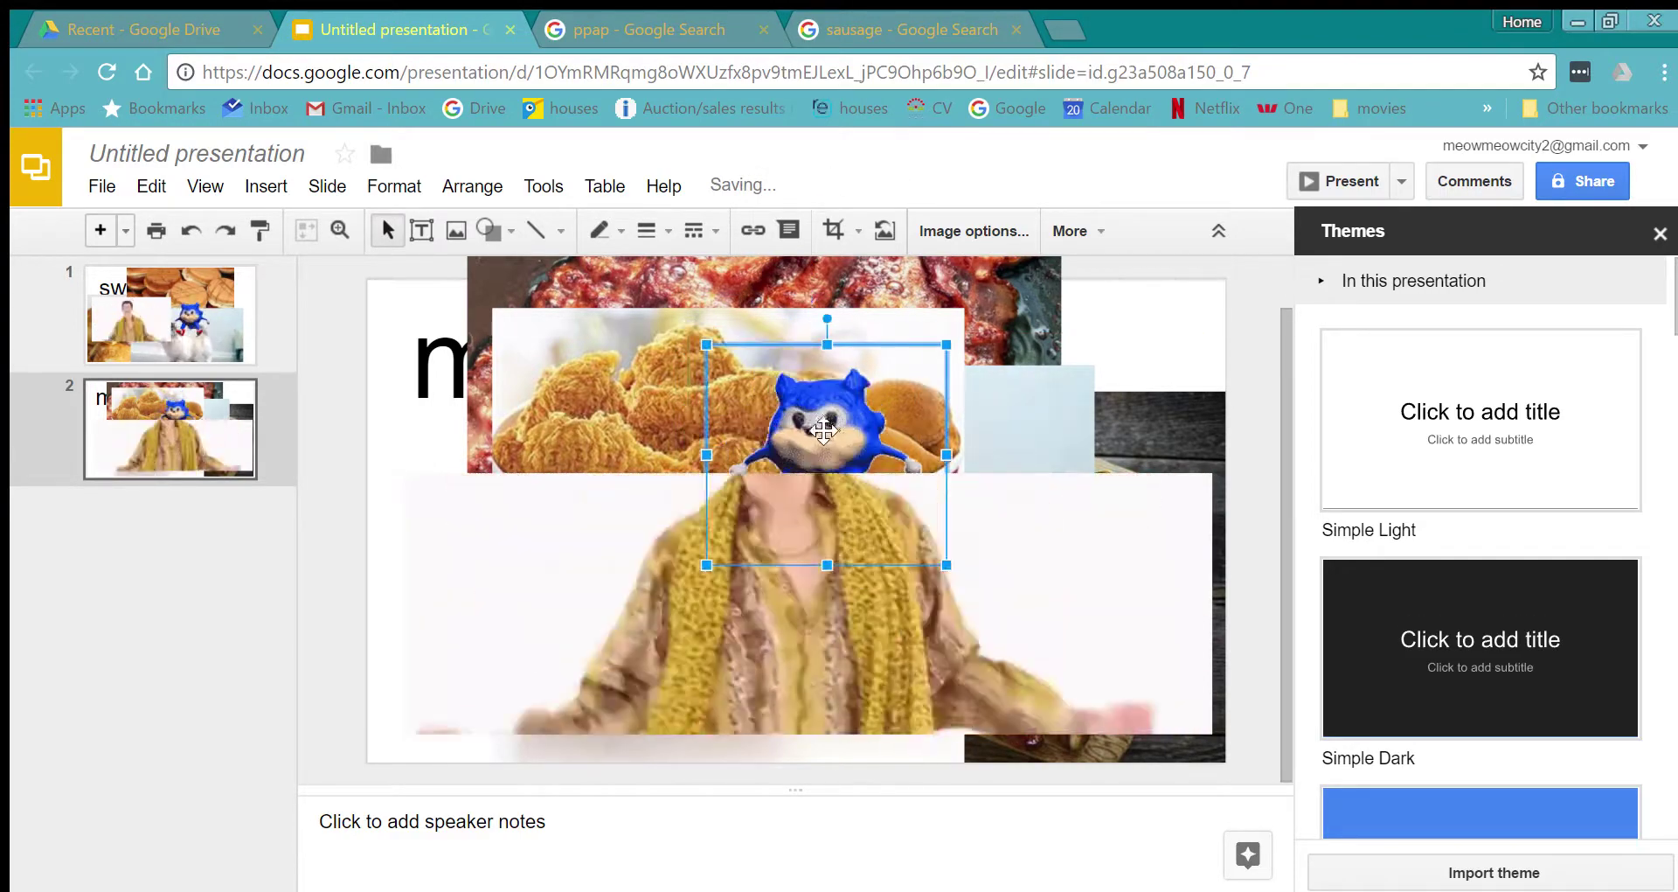
{"action": "left_click", "coordinate": [342, 468]}
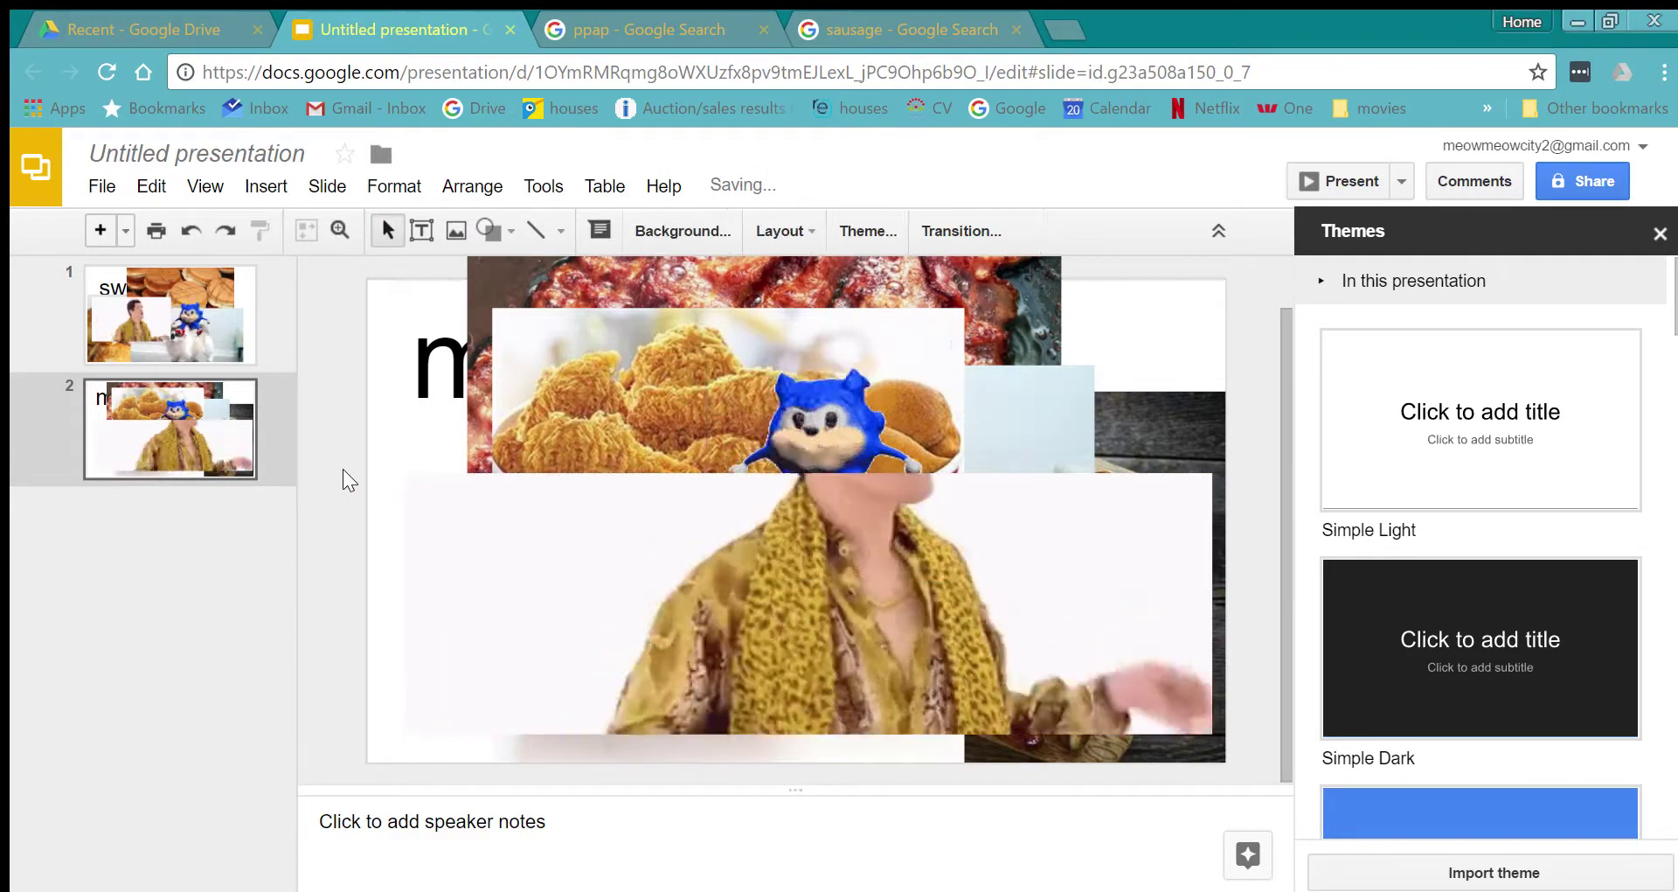